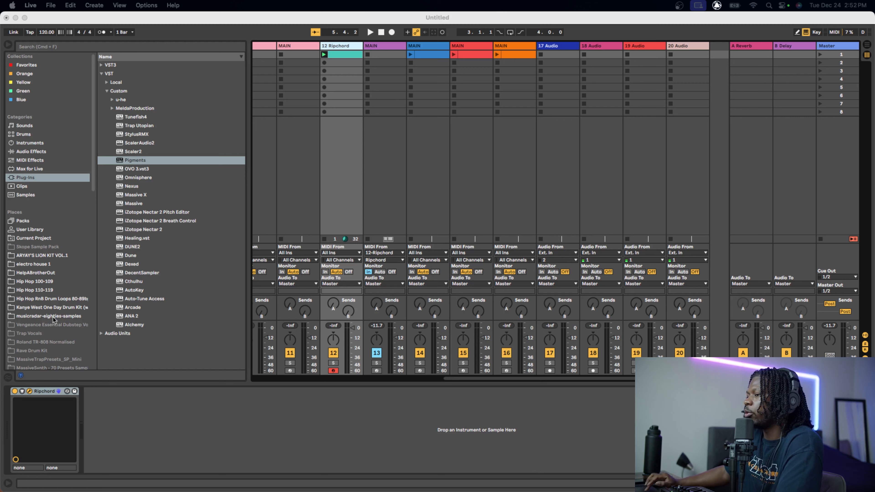
- Open the Pigments synth on the purple MAIN track and look through its preset list and main menu
click(386, 47)
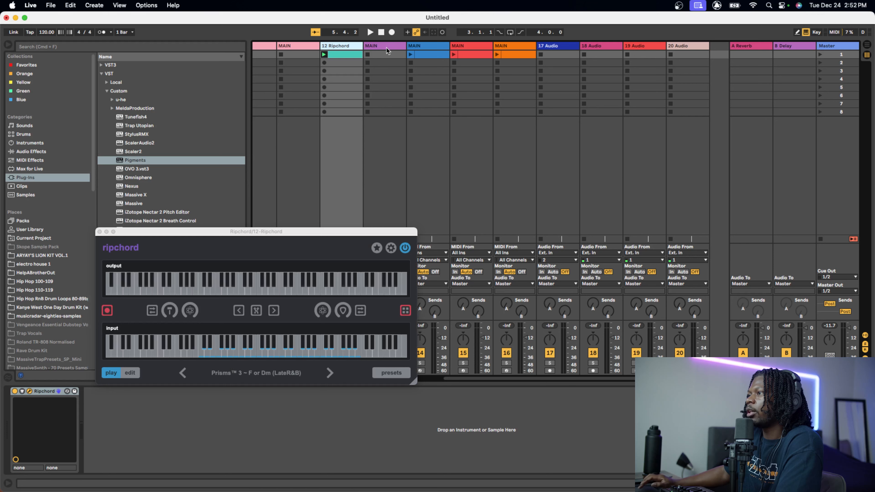
click(379, 49)
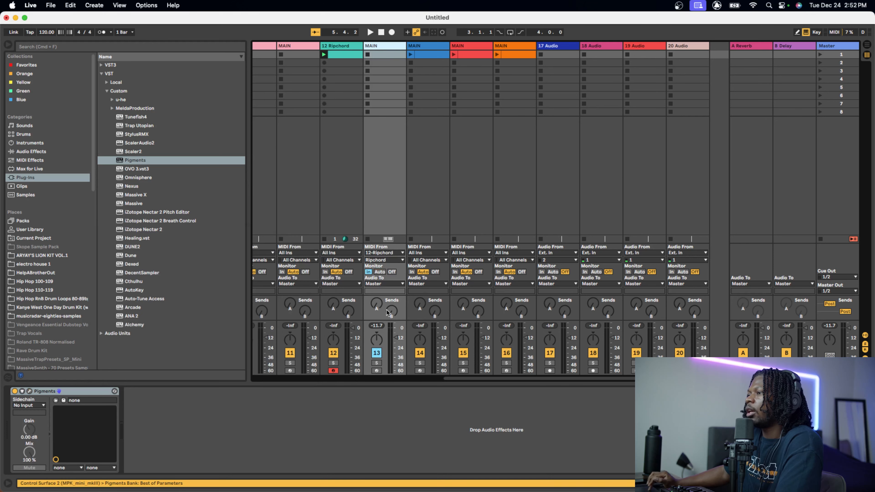
click(30, 392)
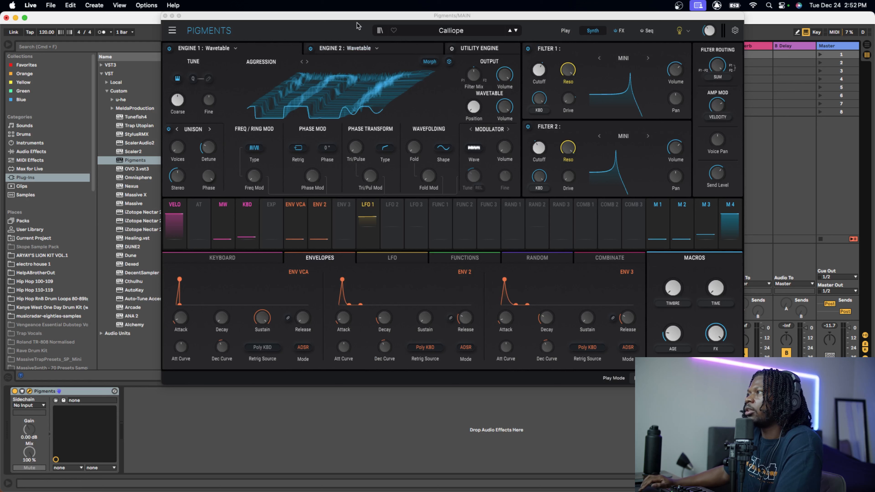
drag(355, 18, 350, 69)
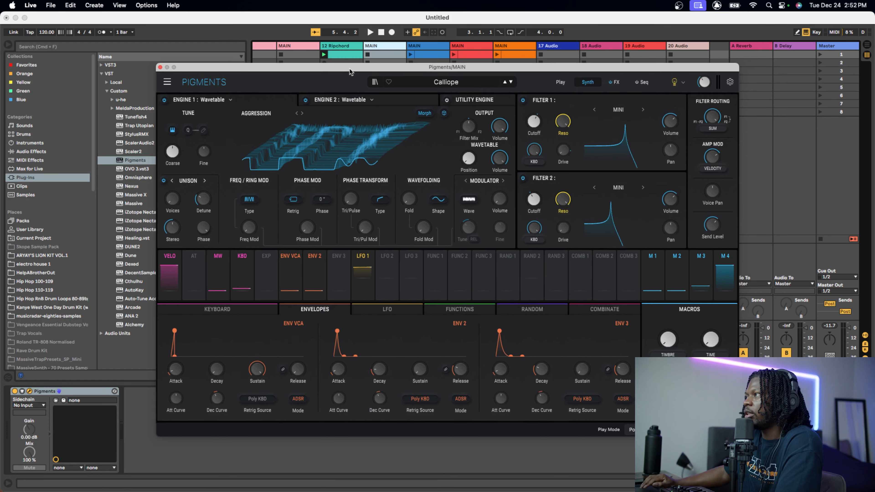
click(476, 83)
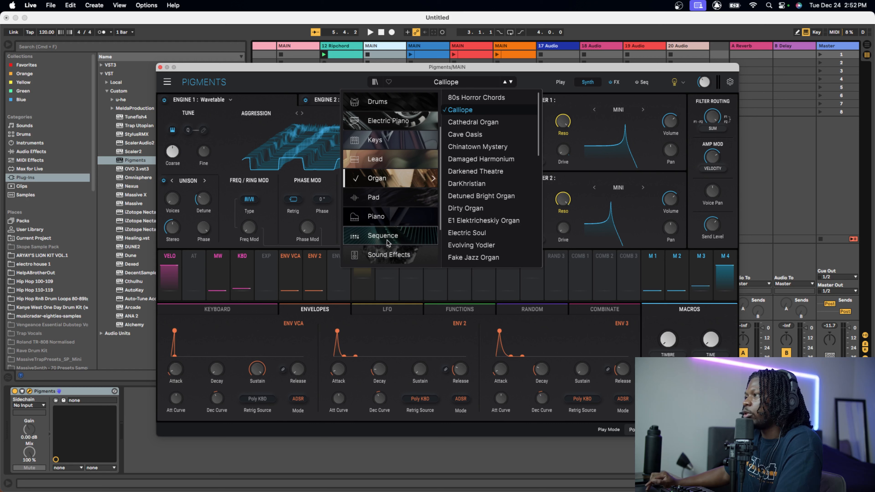
click(333, 80)
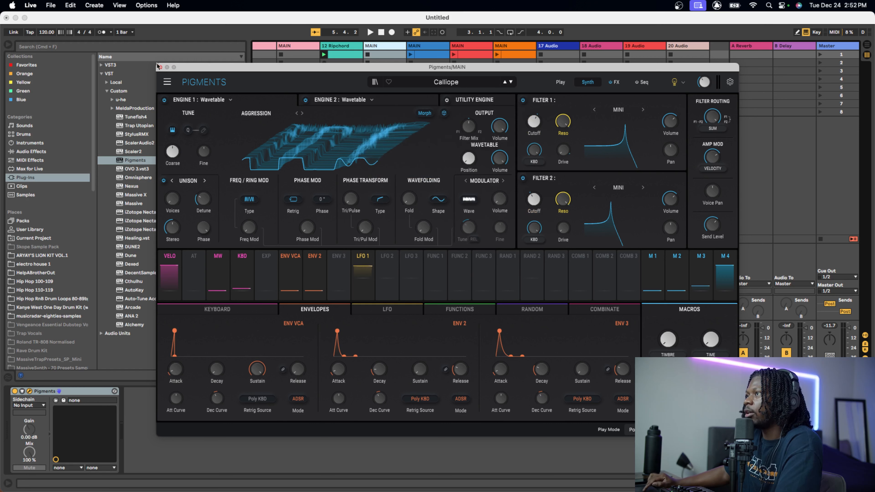
click(168, 82)
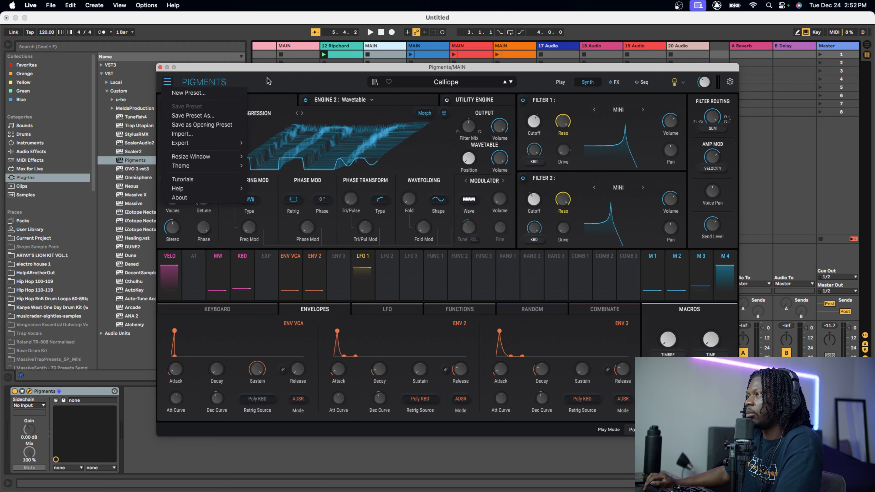
click(281, 84)
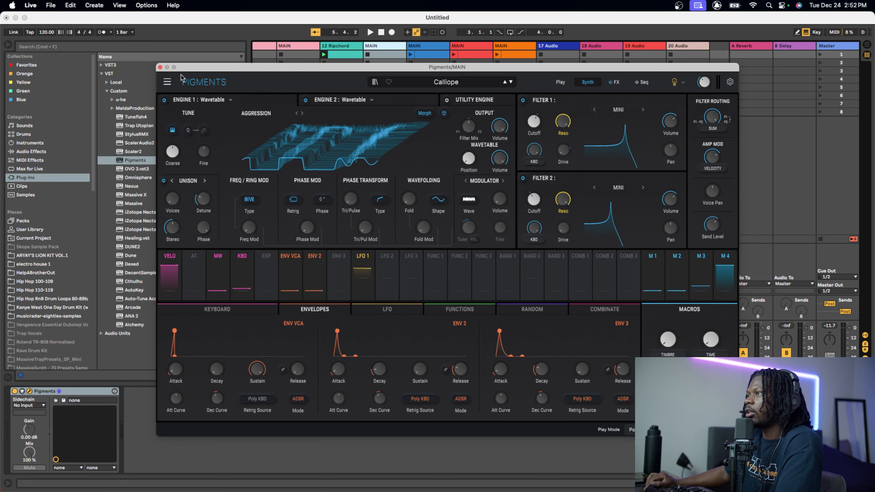
click(160, 67)
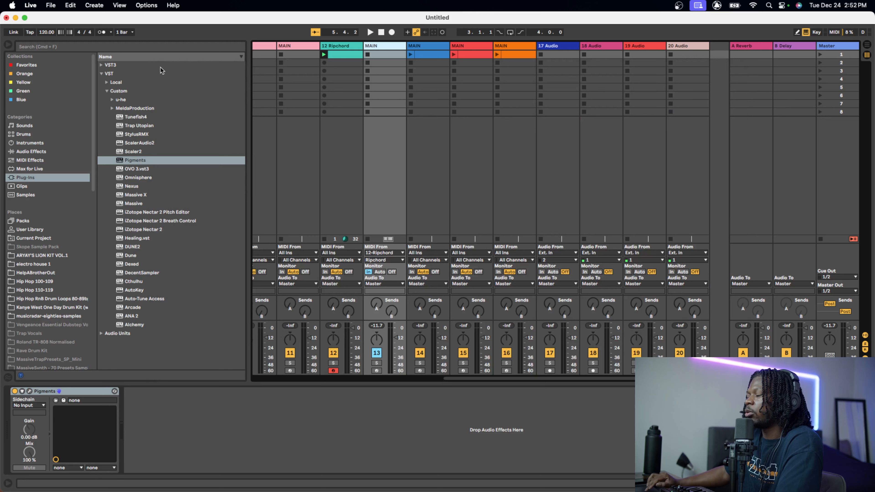
- Capture the chord output with Ripchord's MIDI recorder and place the captured clip in the first slot of the purple MAIN track
click(347, 44)
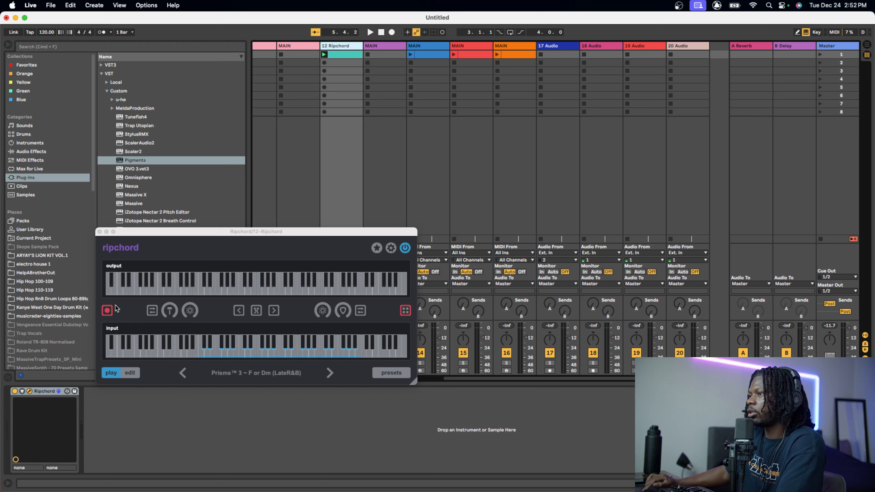
click(110, 310)
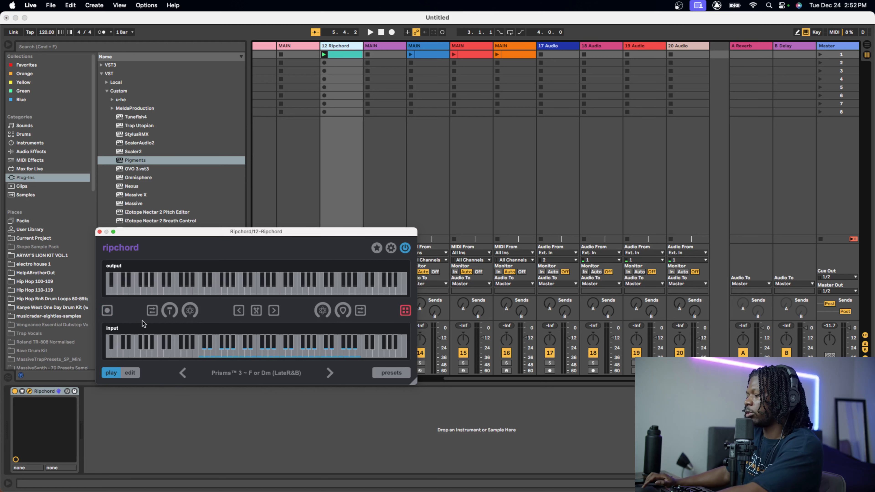
click(107, 310)
key(space)
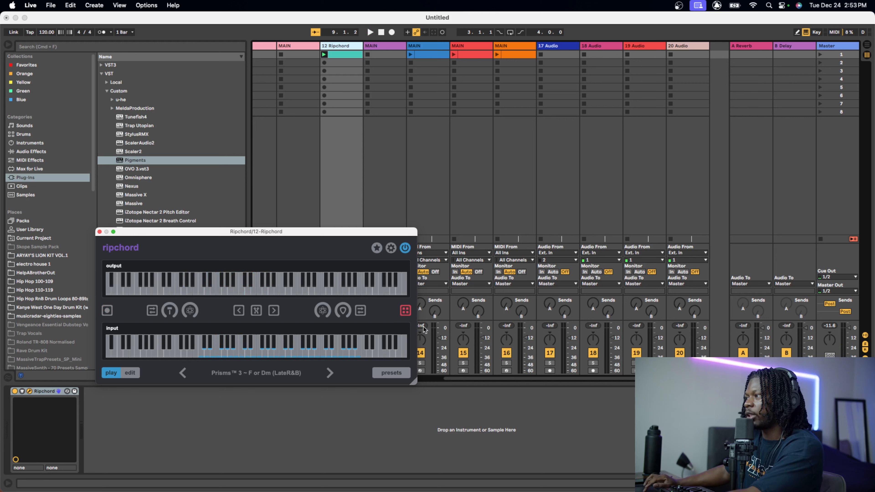
drag(405, 313, 385, 61)
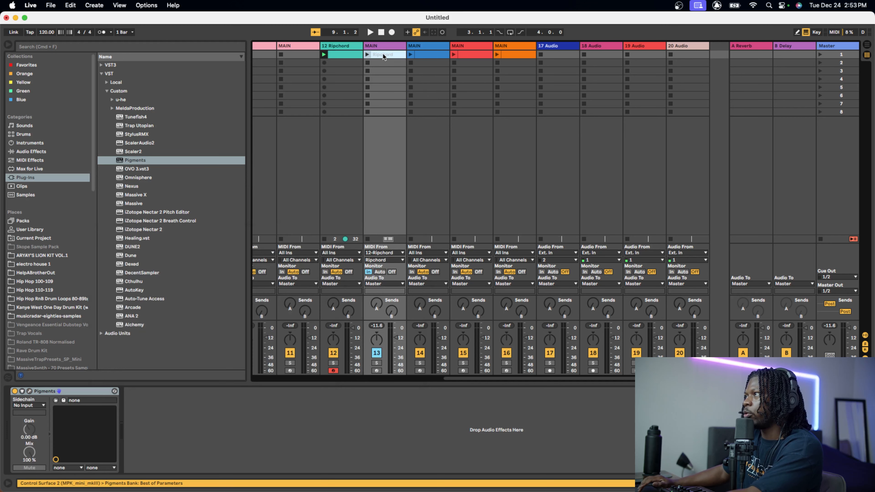
- Set the purple MAIN track's MIDI input to All Ins and its monitoring to Auto
right_click(383, 54)
click(402, 97)
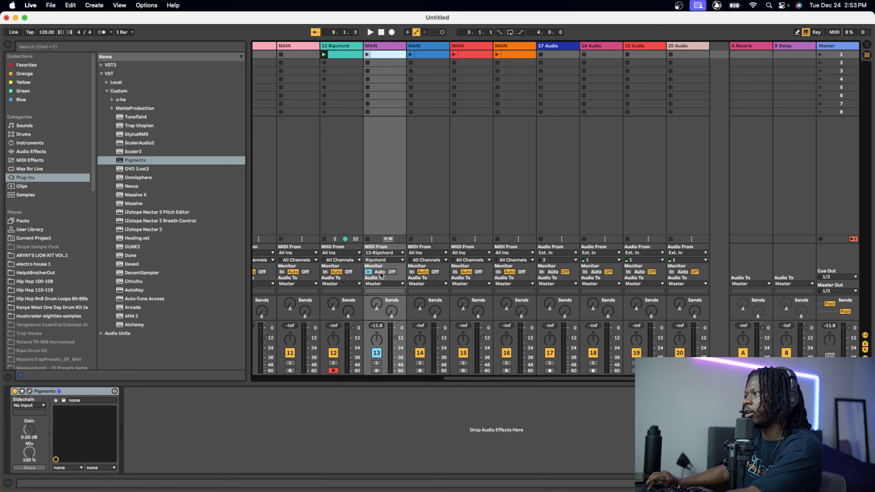
click(391, 272)
click(380, 254)
click(380, 259)
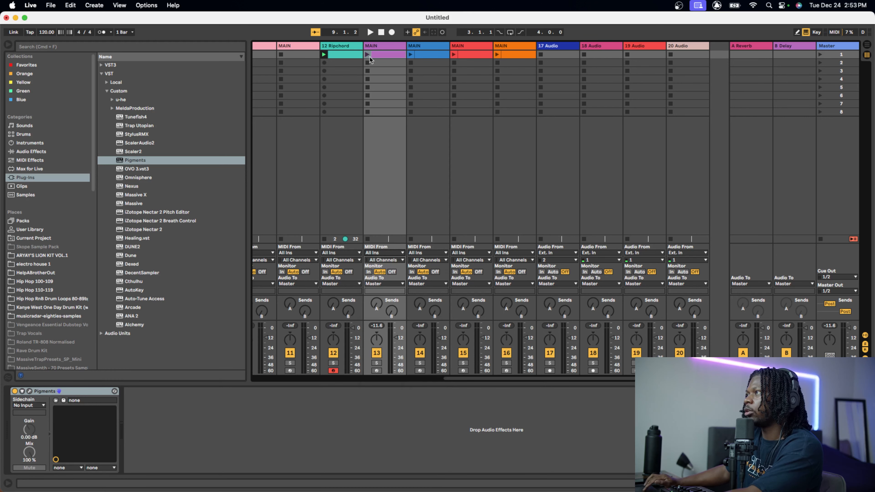
- Move the captured clip to the purple MAIN track's second slot and launch scene 2
drag(380, 54, 388, 64)
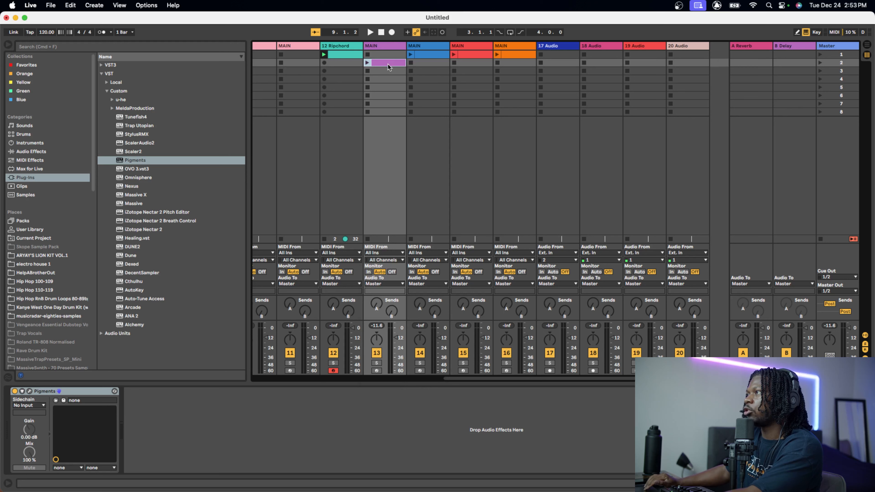
click(821, 63)
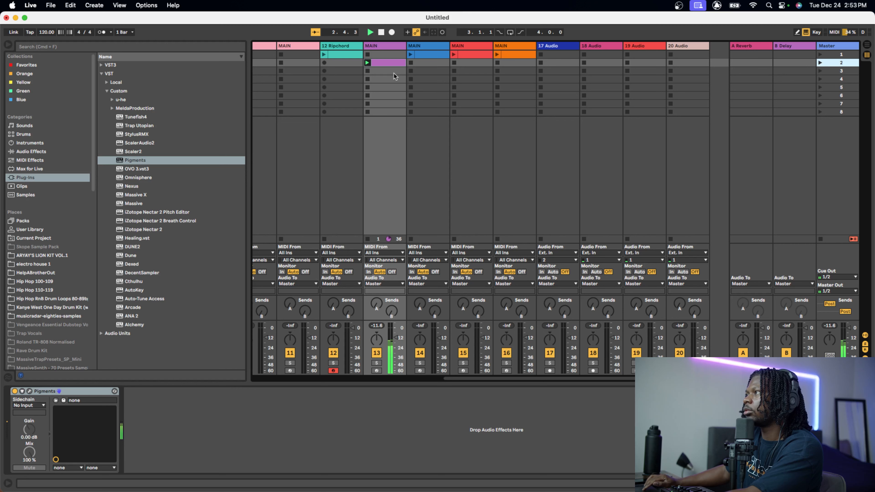
- Cut the blue, red and orange MAIN tracks that follow the purple MAIN track
right_click(426, 49)
click(437, 51)
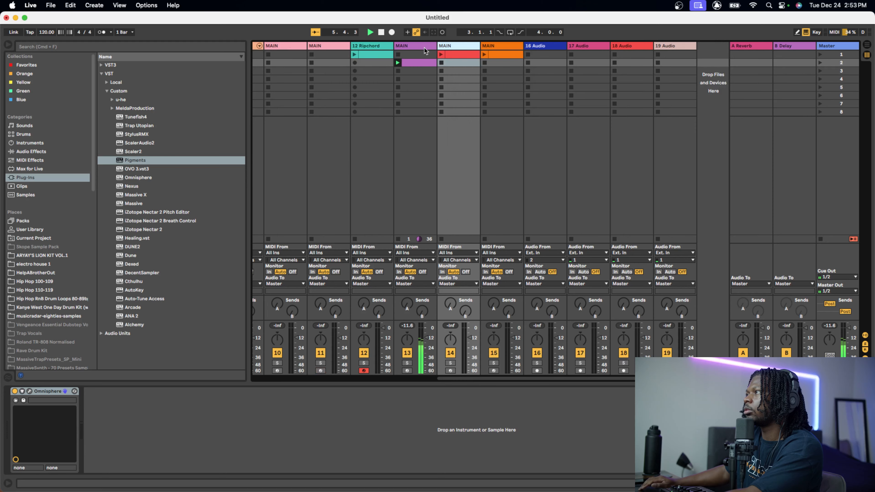
right_click(444, 50)
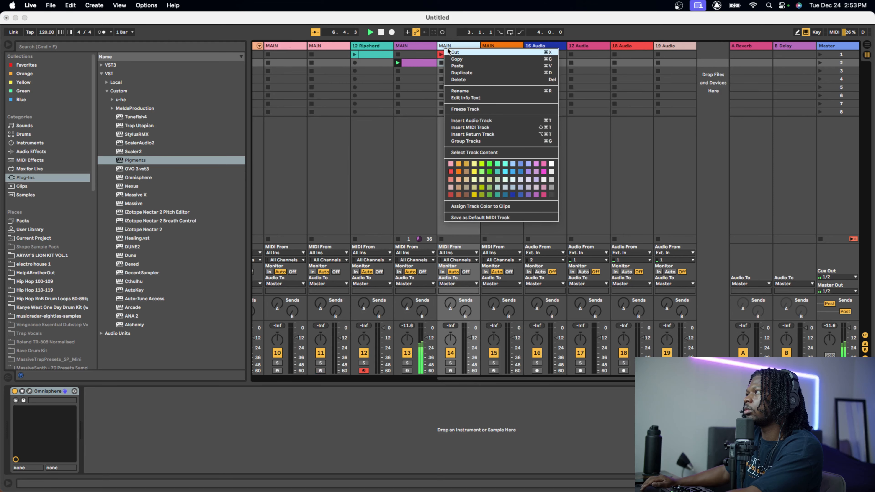
click(450, 53)
right_click(482, 48)
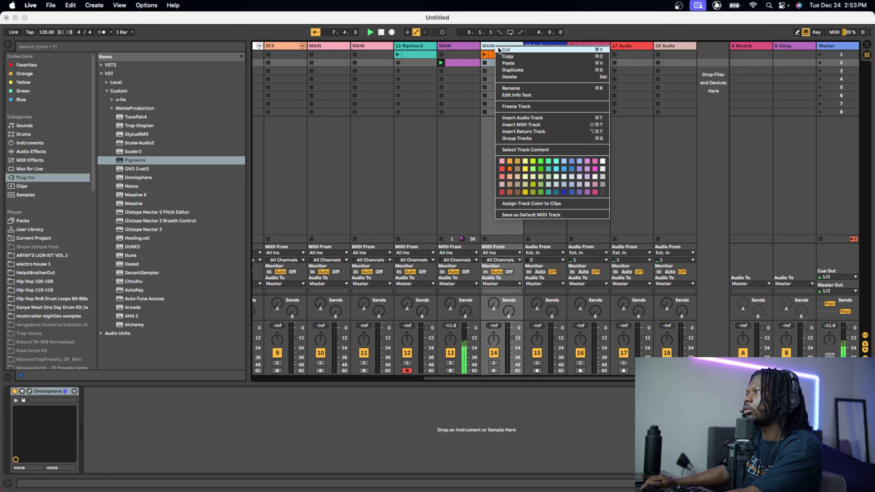
click(496, 50)
- Duplicate the purple MAIN track four times
click(498, 44)
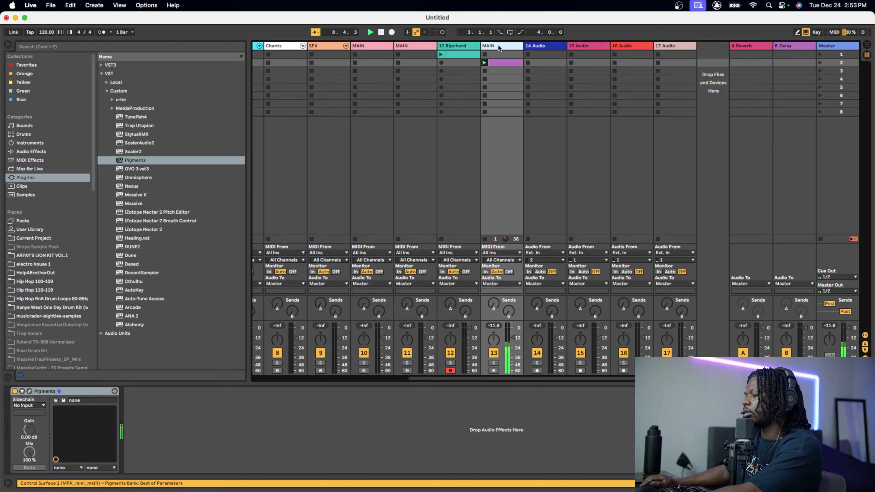
key(super+d)
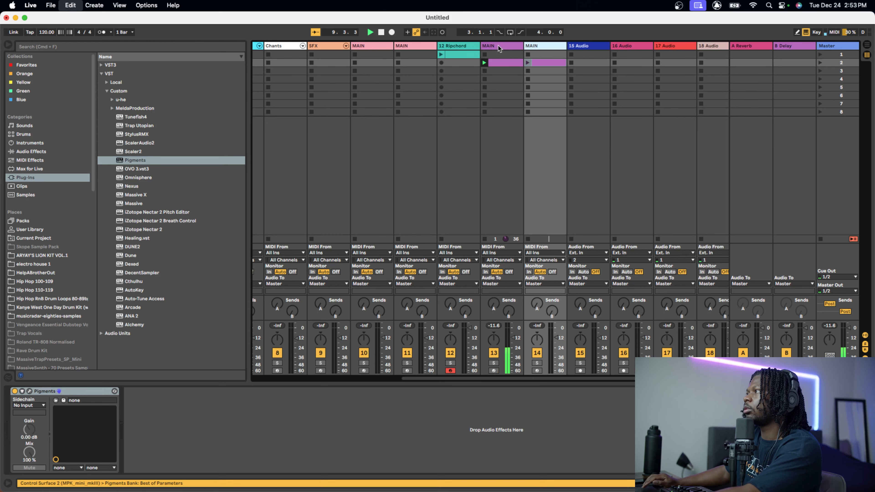
key(super+d)
key(super+d)
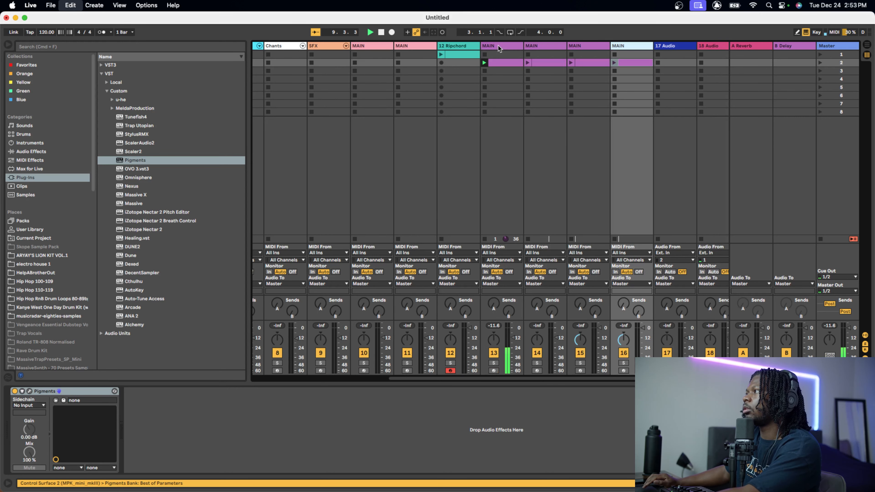
key(super+d)
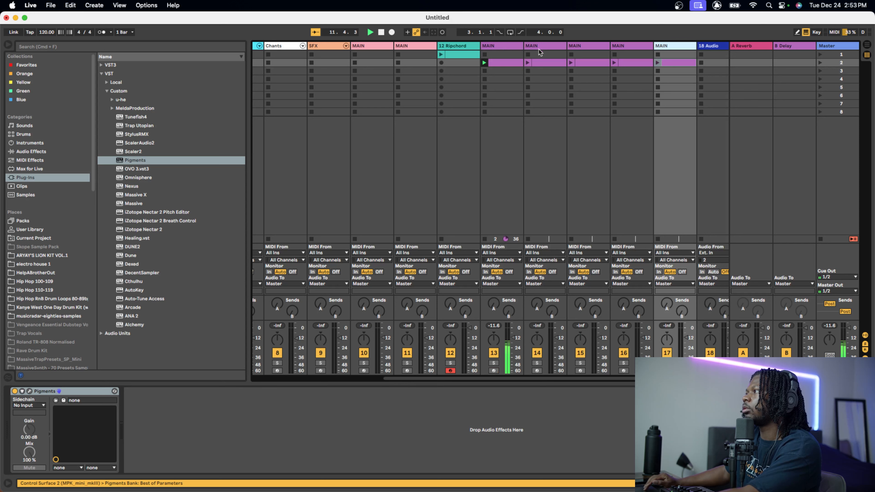
- Cut the scene 2 clips from the four duplicated MAIN tracks, keeping the original track's clip
click(545, 63)
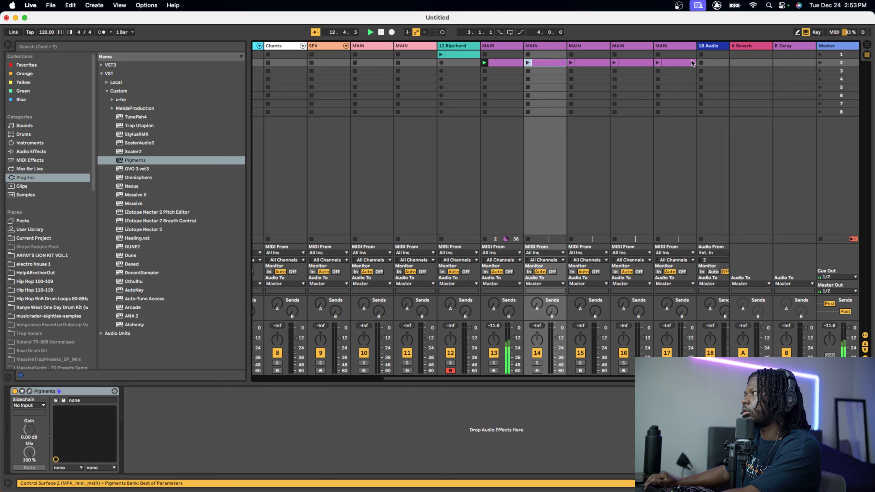
shift+click(684, 63)
right_click(684, 62)
click(685, 67)
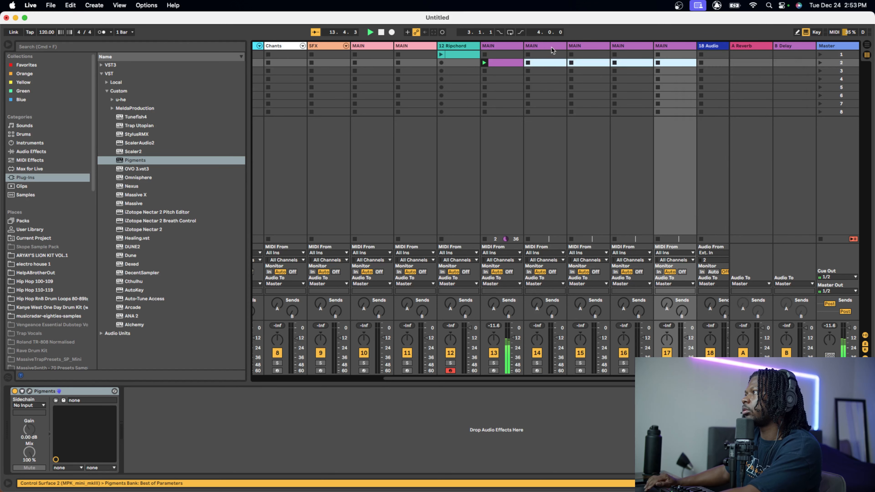
- Recolor the four duplicated MAIN tracks brown, yellow, cyan and magenta, in track order
click(551, 45)
right_click(552, 49)
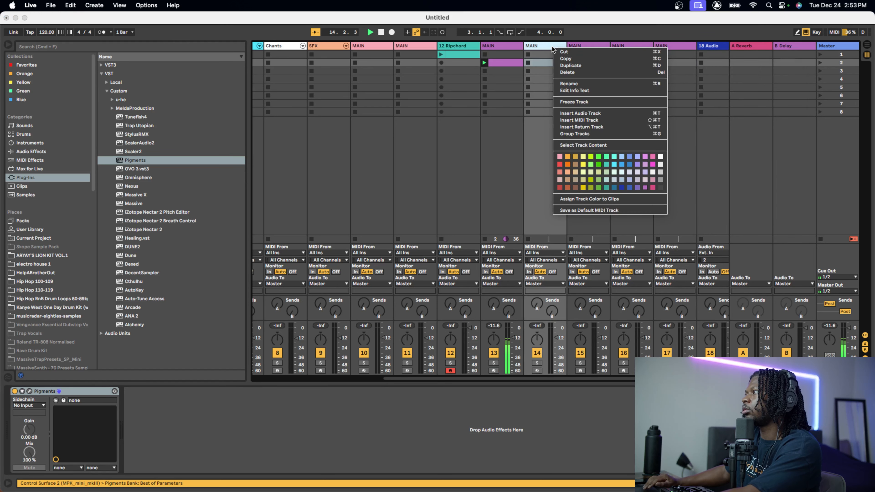
click(575, 188)
right_click(591, 46)
click(622, 184)
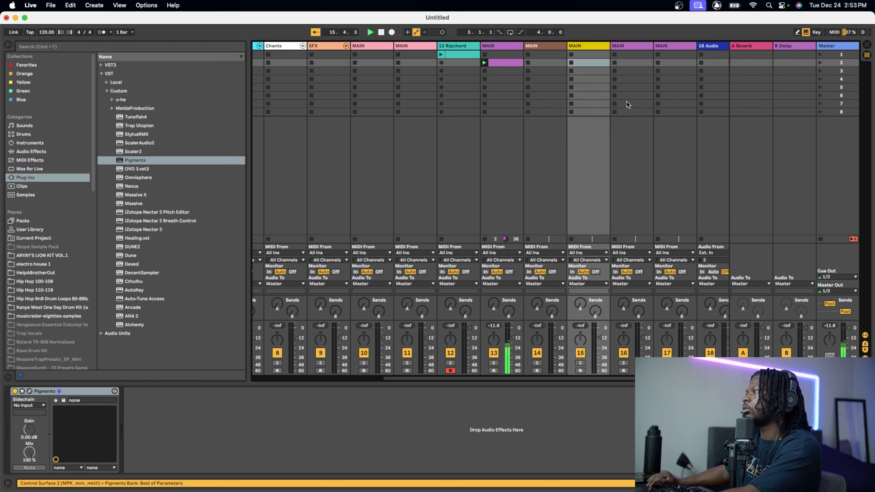
right_click(625, 47)
click(686, 168)
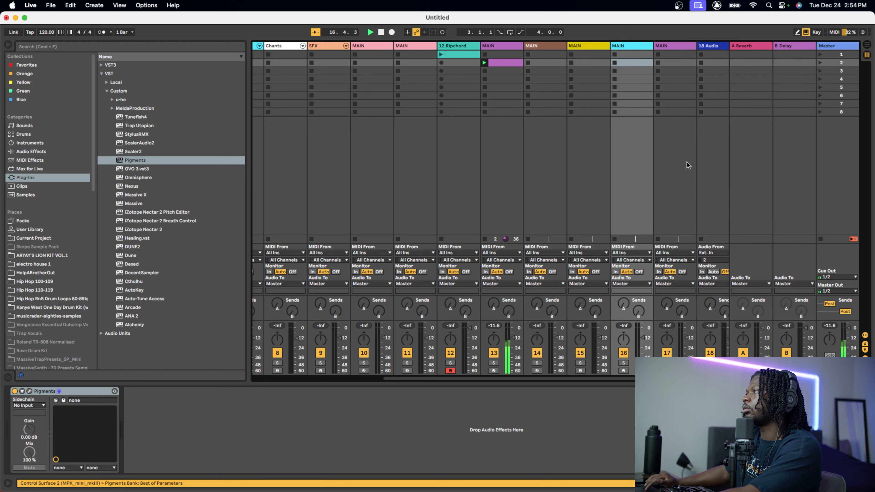
right_click(677, 47)
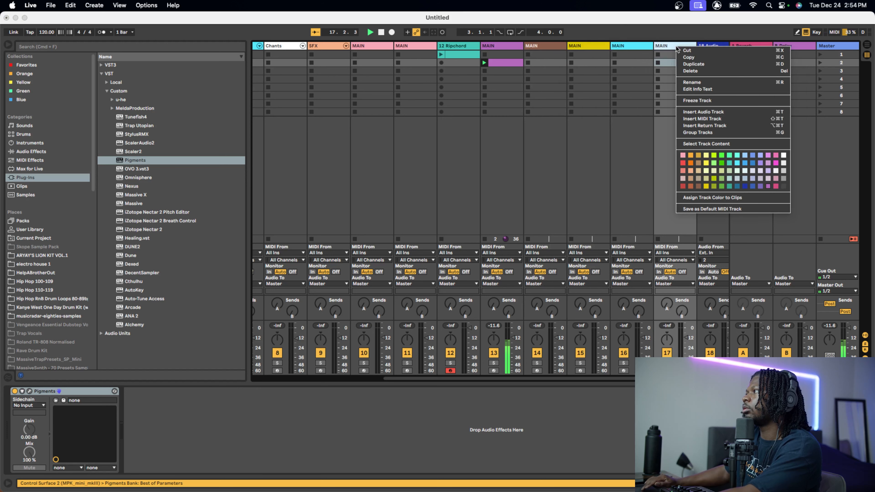
click(776, 163)
- Delete the trailing notes around bar 9 in the purple MAIN clip and shorten its loop to 8 bars
click(547, 45)
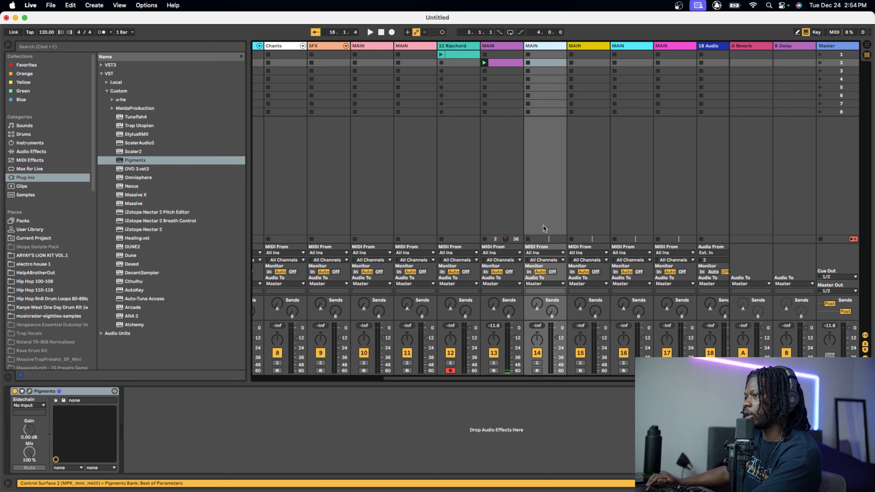
click(503, 63)
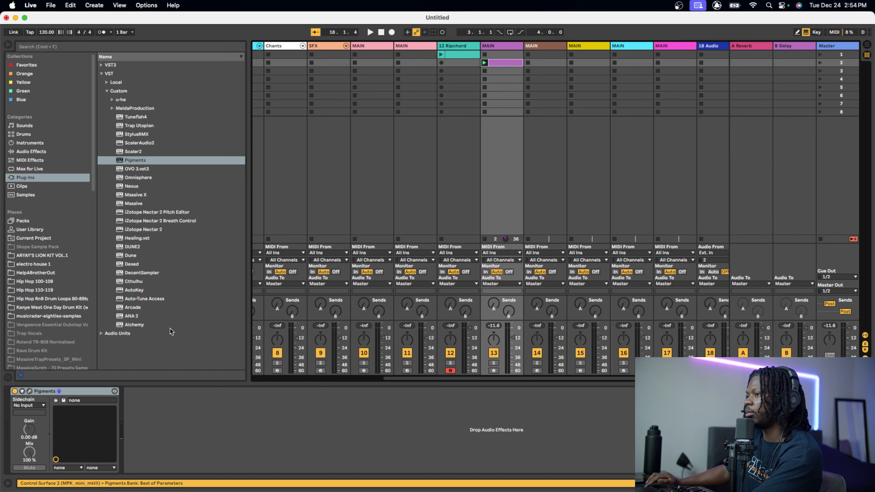
key(shift+Tab)
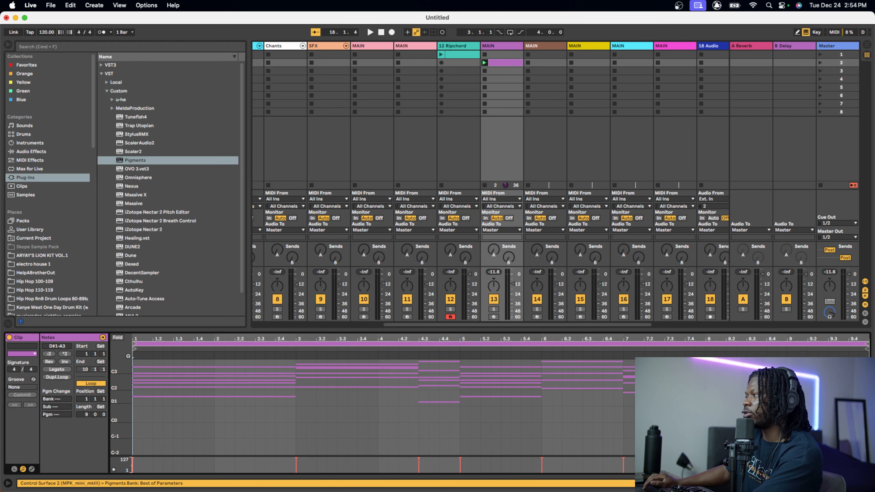
drag(772, 363, 796, 360)
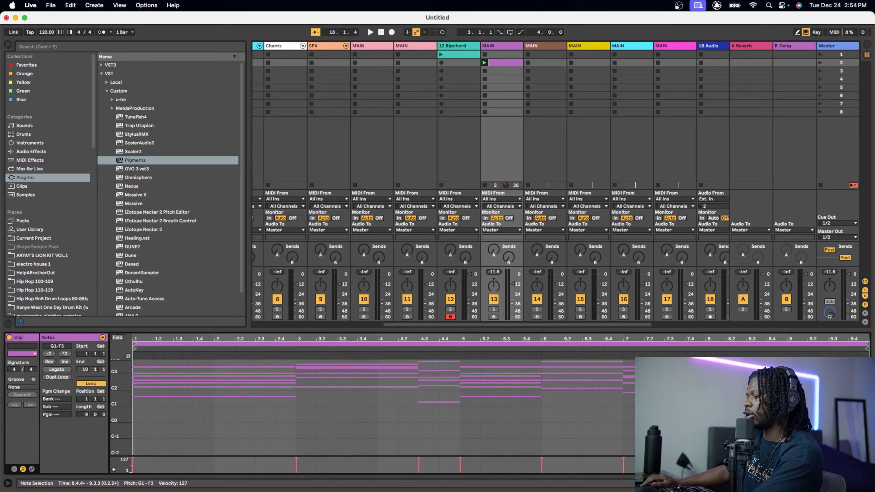
key(Delete)
drag(864, 347, 798, 352)
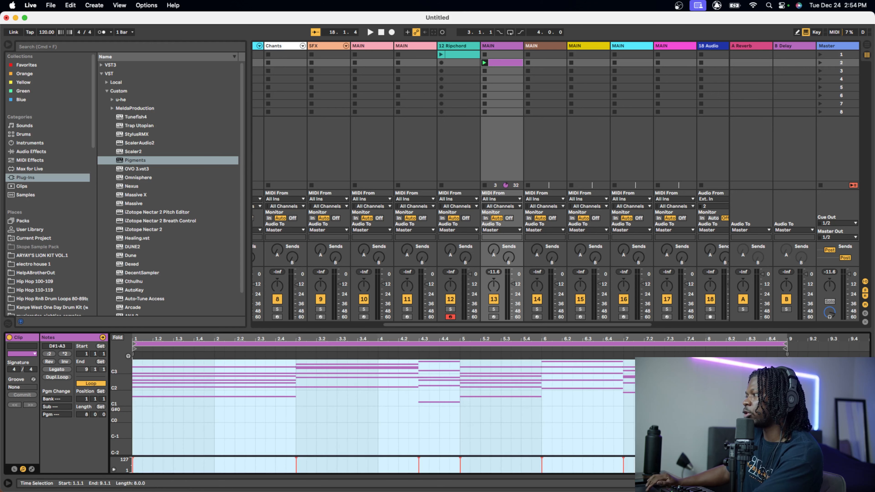
- Crop the purple MAIN clip to its 8-bar loop and enlarge the note editor to show the whole chord progression
click(695, 410)
right_click(698, 410)
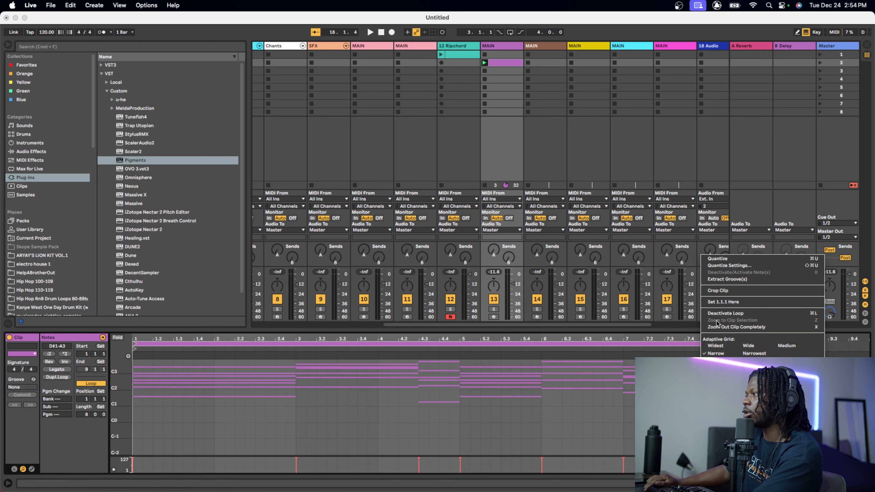
click(717, 292)
drag(123, 384, 151, 386)
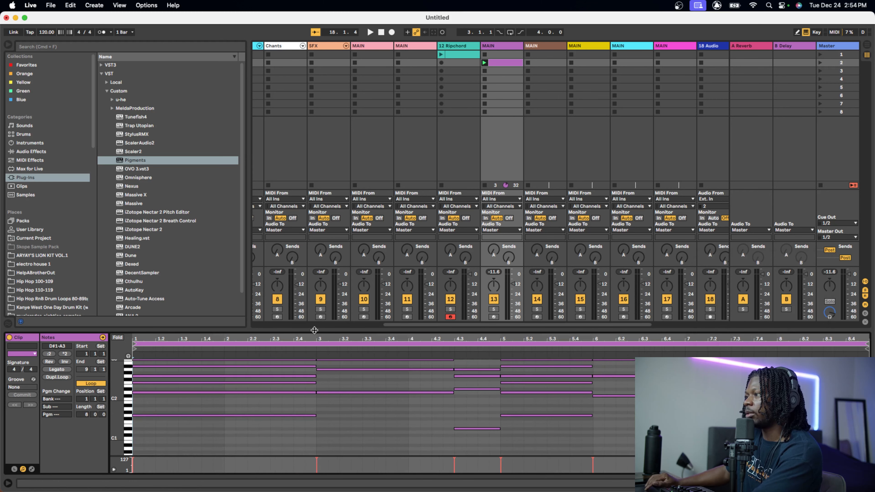
drag(315, 330, 339, 255)
scroll(307, 373, up, 5)
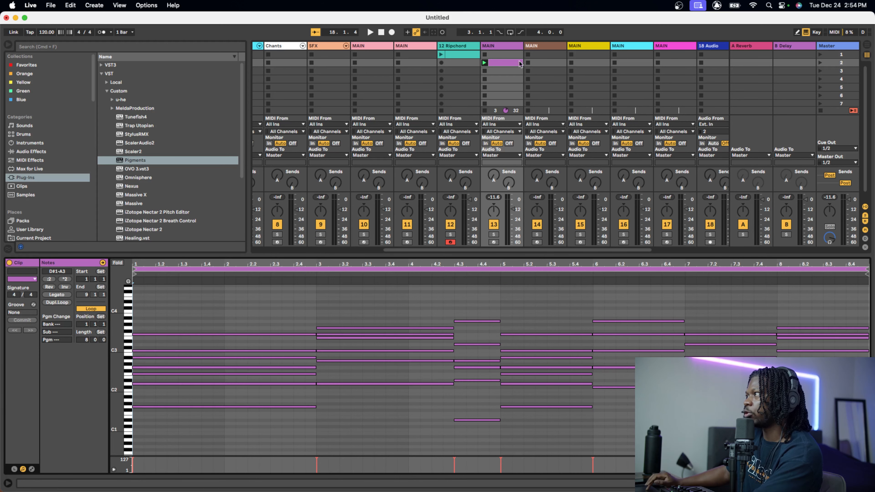
- Arm the brown MAIN track for recording and open its Pigments window, placed below the track headers
click(537, 242)
key(shift+Tab)
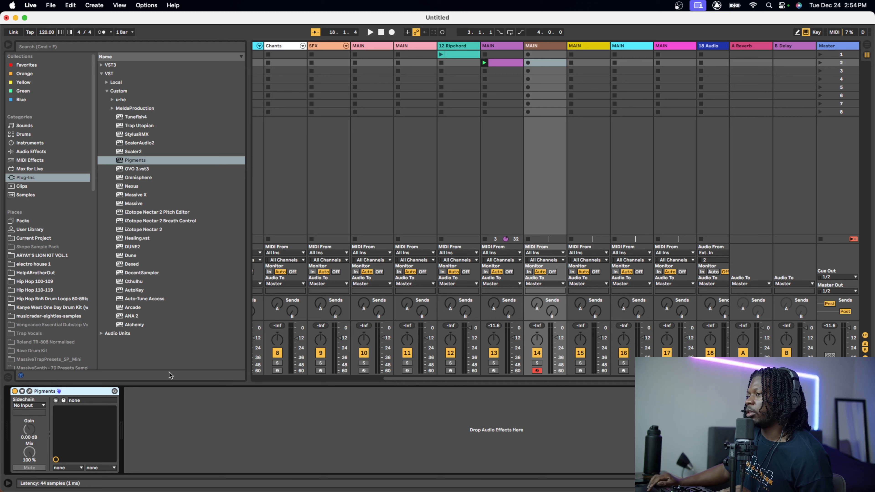
key(alt+super+p)
key(alt+super+p)
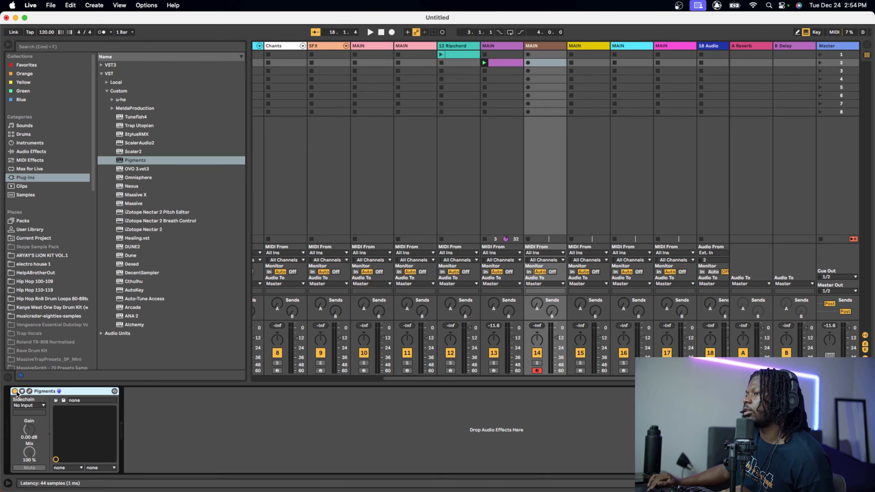
click(30, 391)
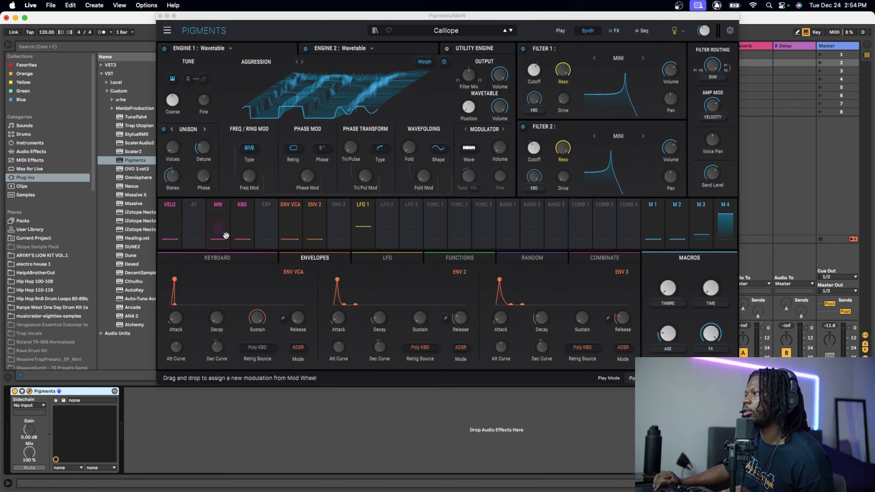
drag(416, 18, 419, 94)
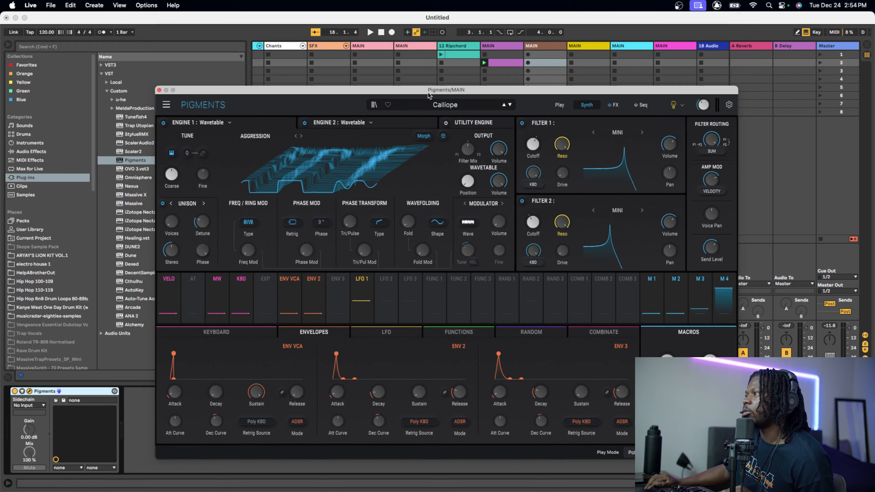
- Load the Lead preset Y U So Square in the brown track's Pigments
click(445, 104)
mouse_move(383, 238)
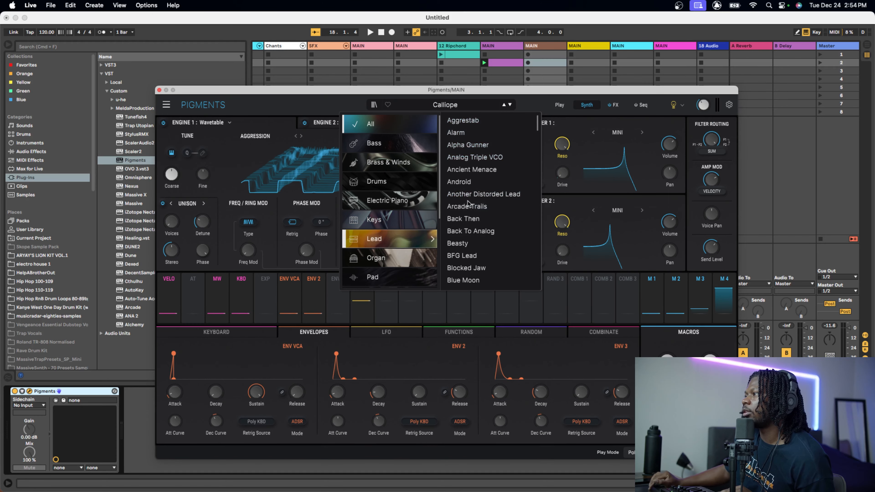
scroll(468, 205, down, 20)
scroll(468, 205, down, 20)
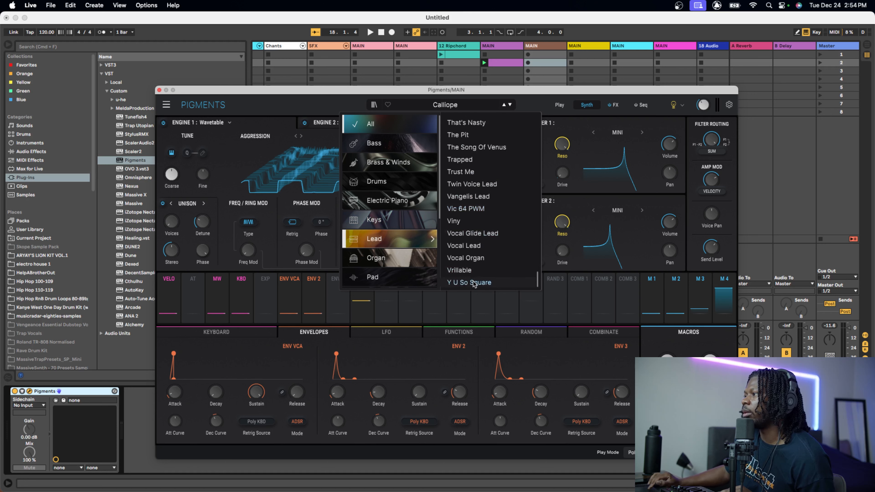
click(474, 282)
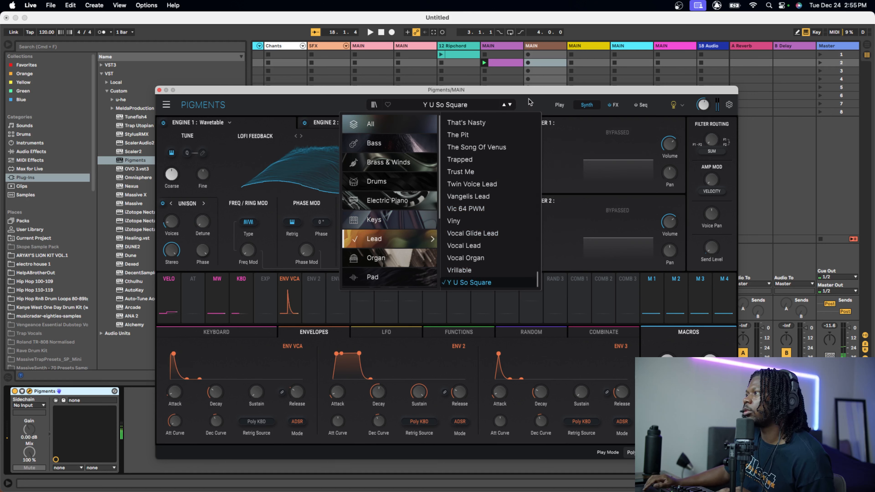
- Audition the neighbouring Lead presets on the brown track against the chords and settle on Vangelis Lead
click(505, 106)
click(505, 106)
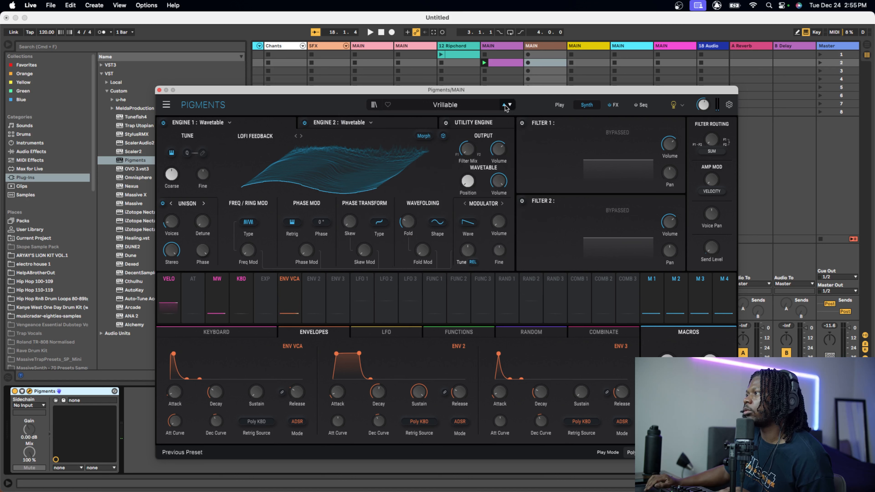
click(505, 107)
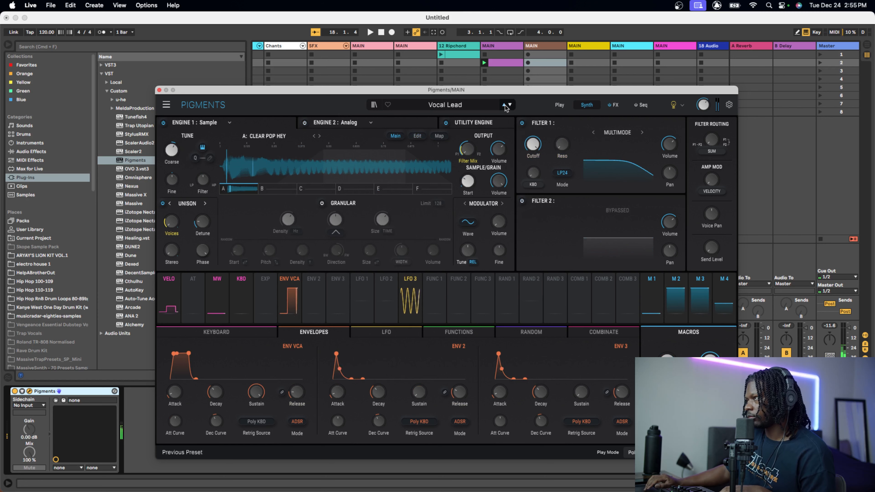
click(505, 107)
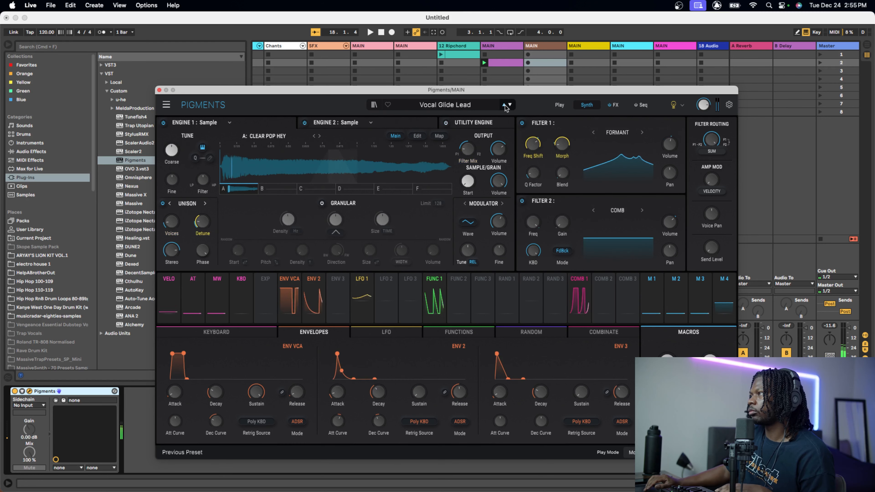
click(505, 106)
click(509, 105)
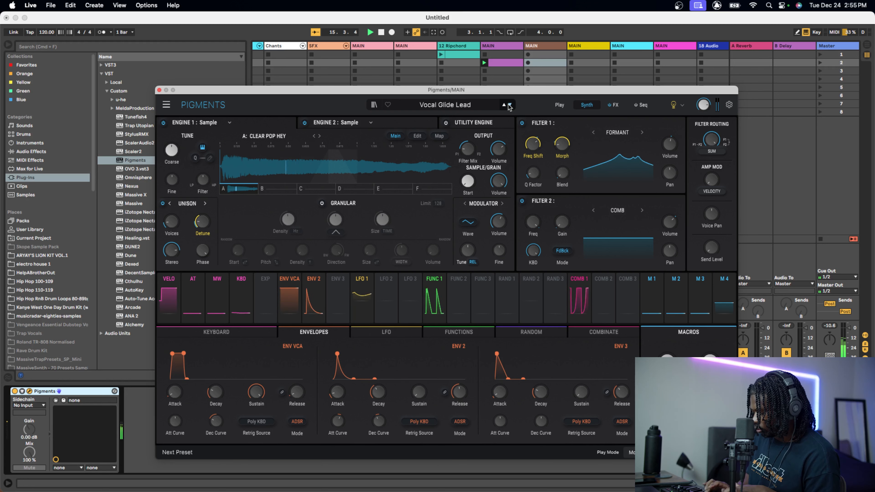
click(509, 105)
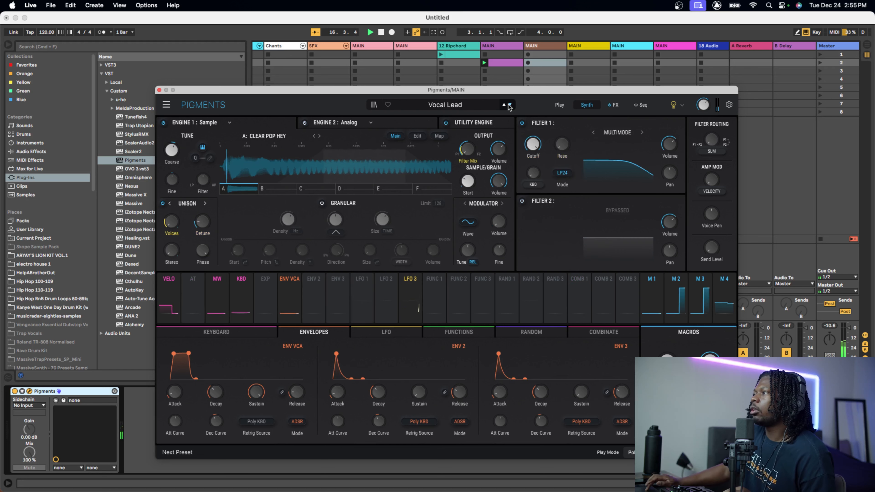
click(503, 106)
click(503, 106)
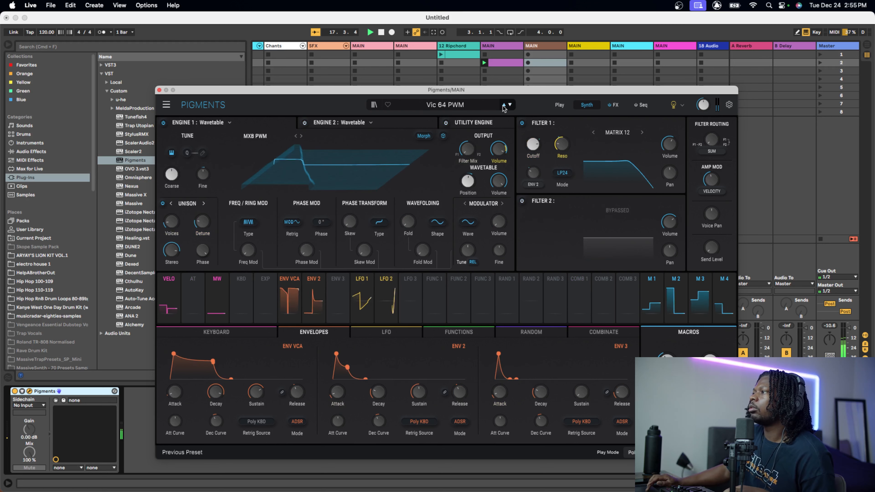
click(503, 105)
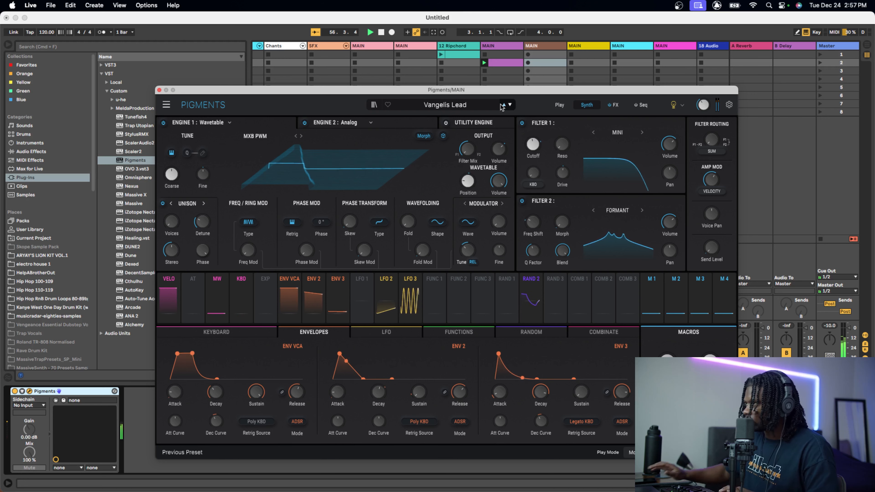
- Capture the played melody as a clip on the brown MAIN track, close Pigments and play the clip back
click(434, 32)
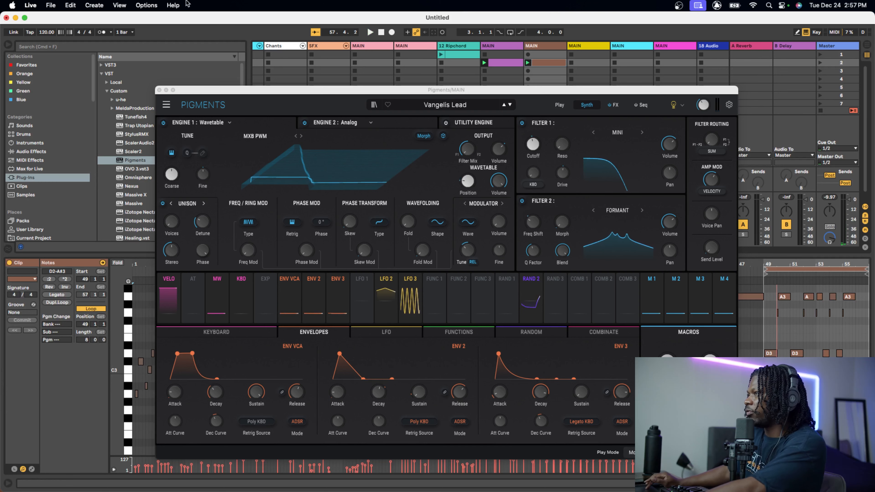
click(159, 91)
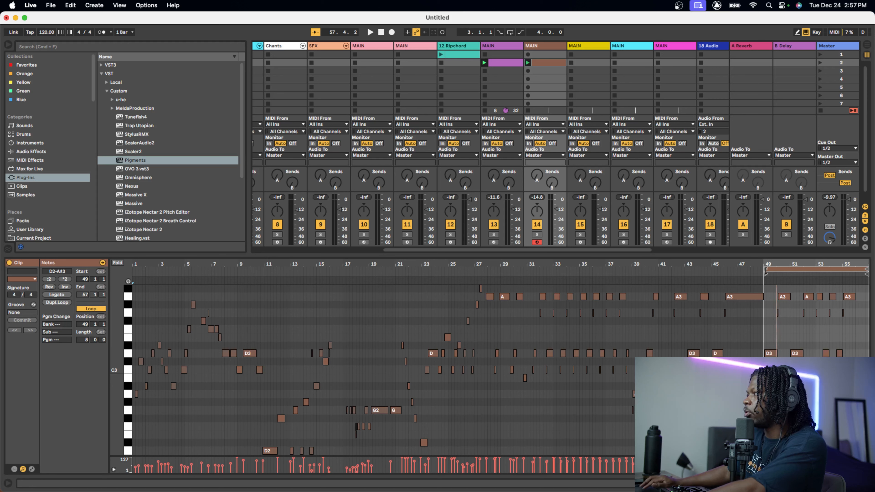
key(space)
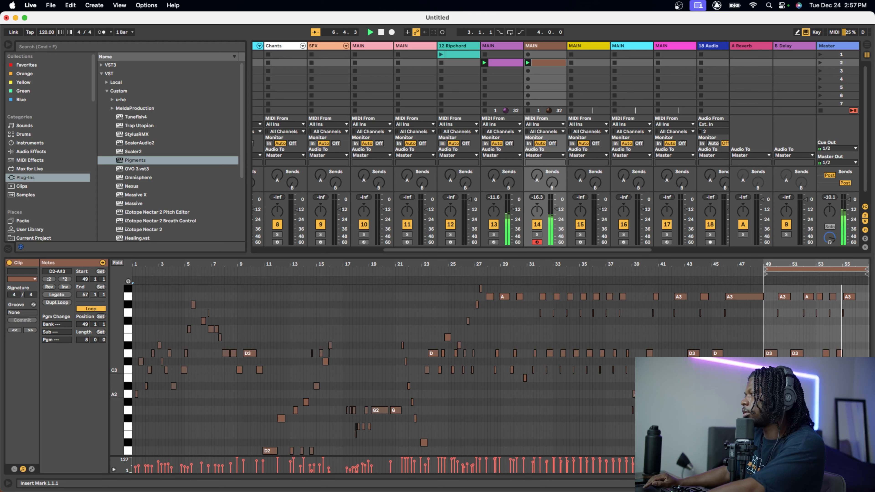
- Crop the brown MAIN clip to its 8-bar loop and stop playback
right_click(673, 380)
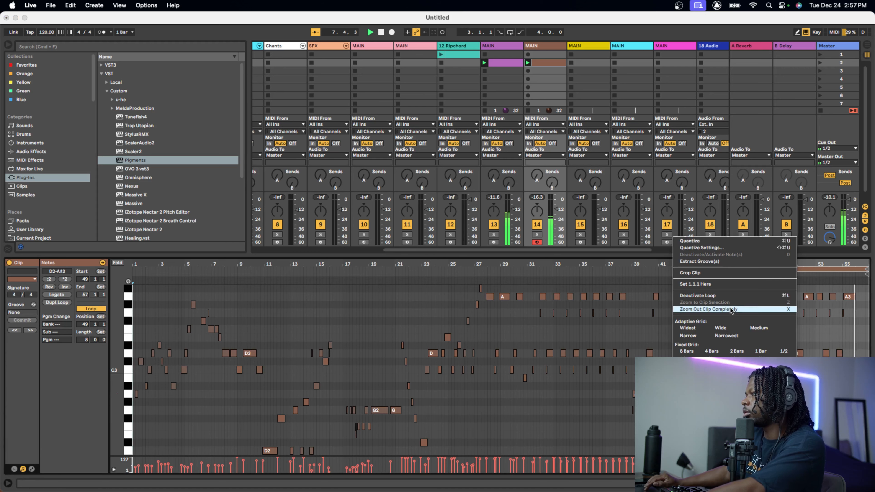
click(701, 273)
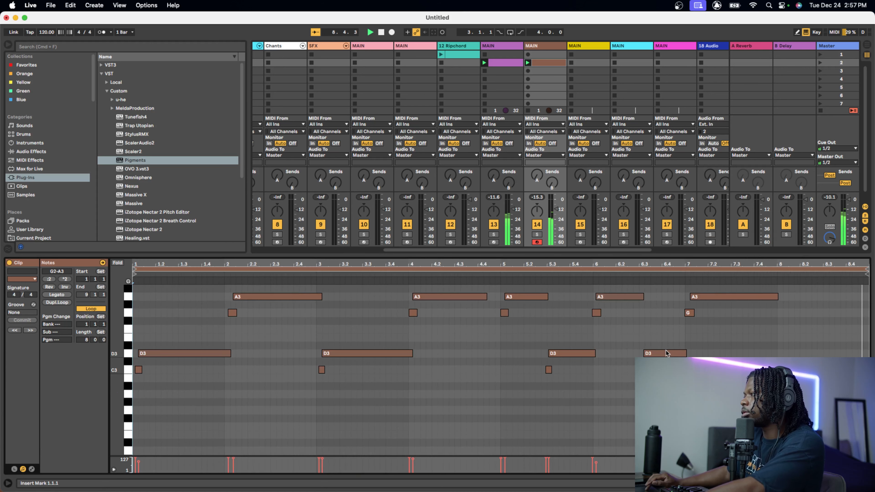
click(275, 403)
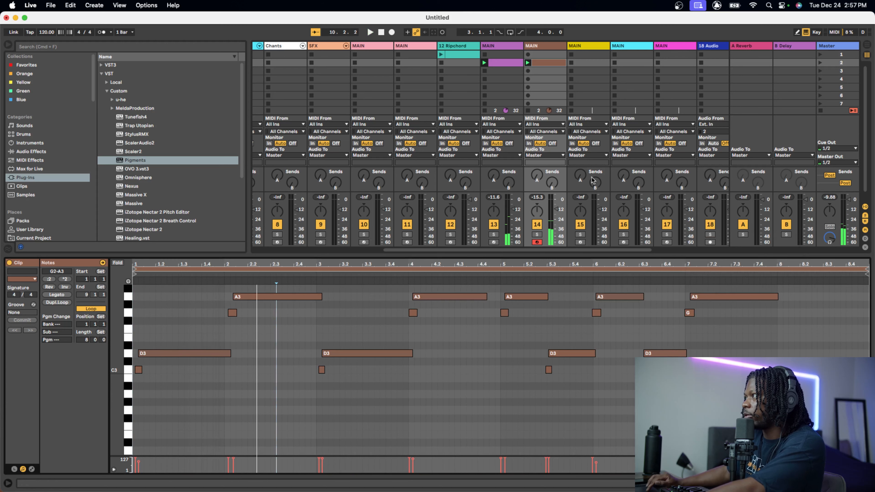
- Arm the yellow MAIN track for recording and open its Pigments window, placed below the track headers
click(580, 242)
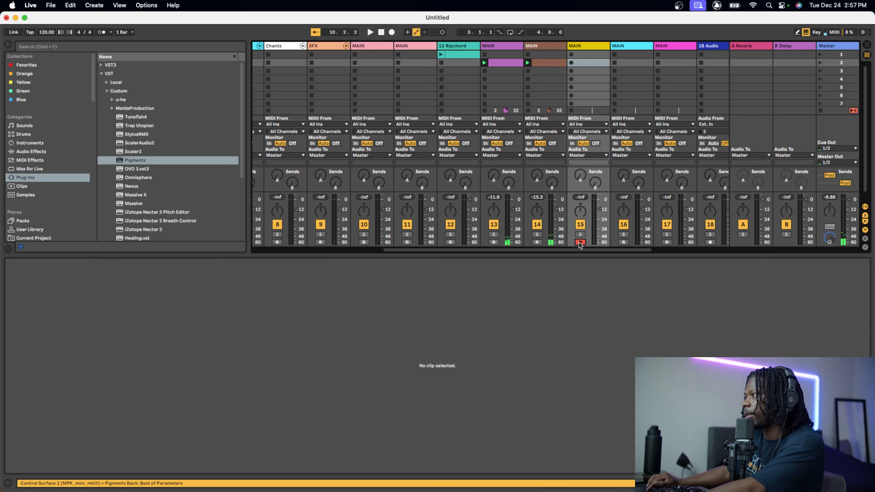
click(586, 48)
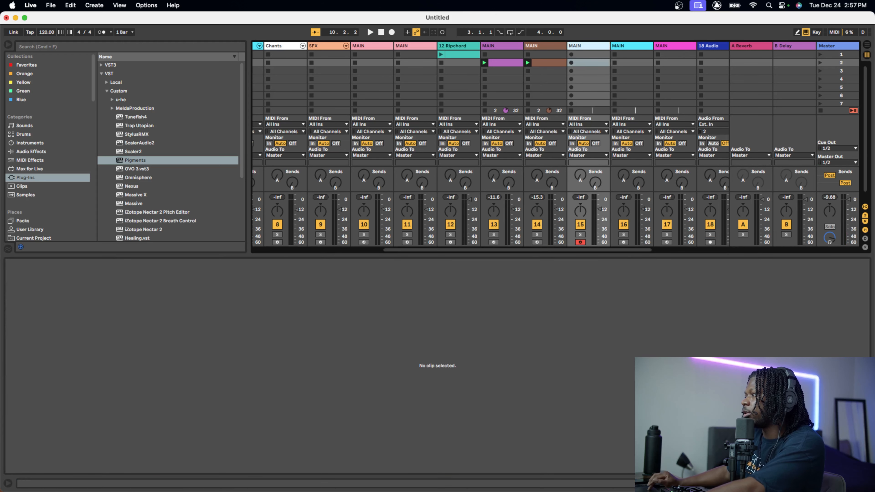
click(834, 483)
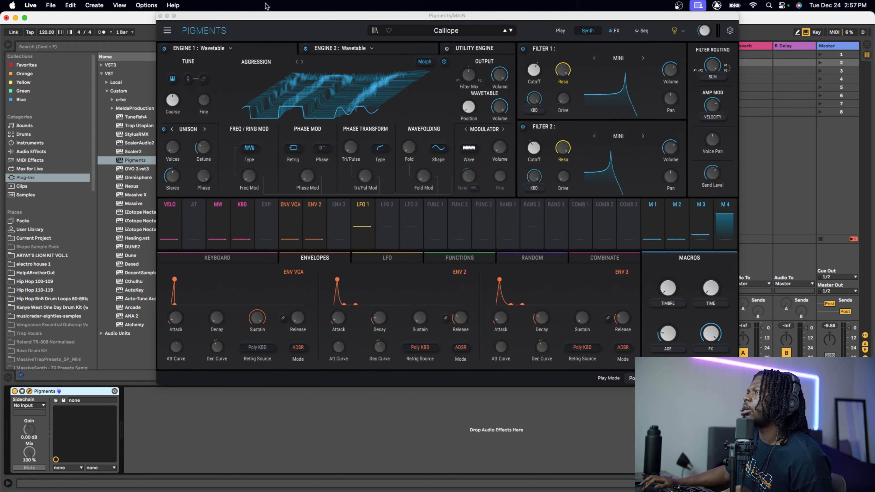
drag(263, 17, 293, 109)
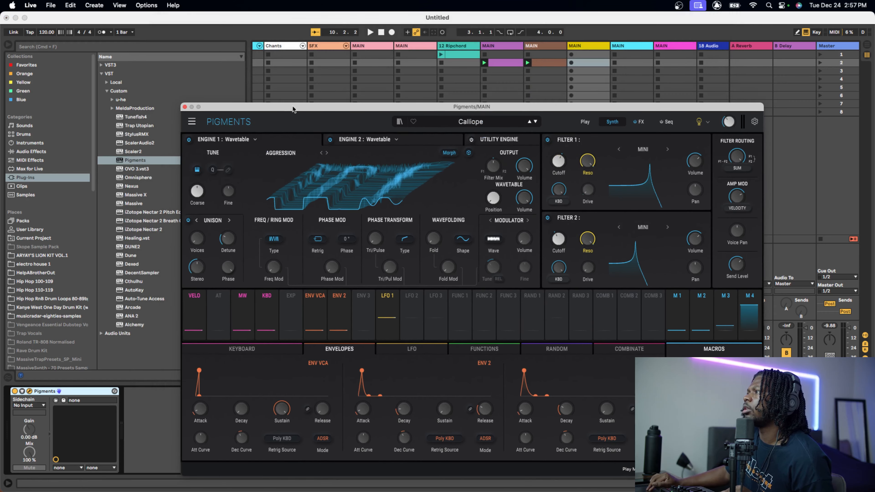
- Open the purple MAIN clip and examine the notes of each chord from the bass up to the top voice
click(501, 63)
double_click(500, 63)
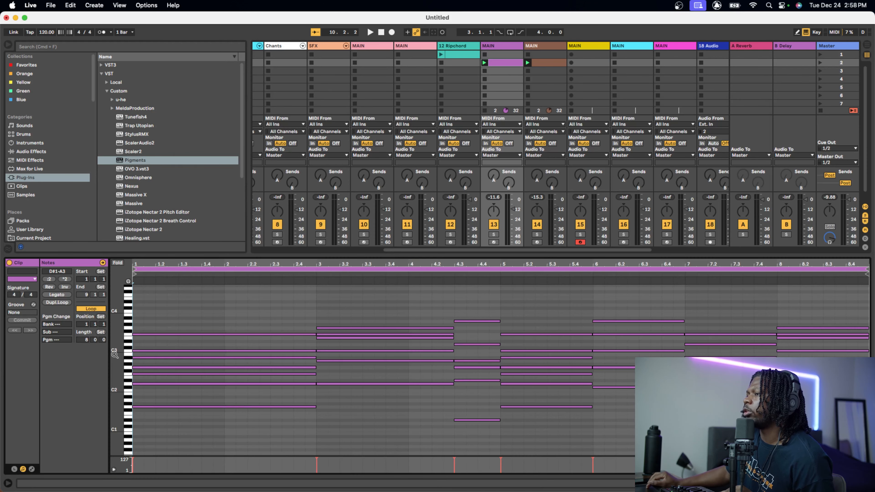
drag(114, 354, 147, 405)
scroll(148, 408, down, 5)
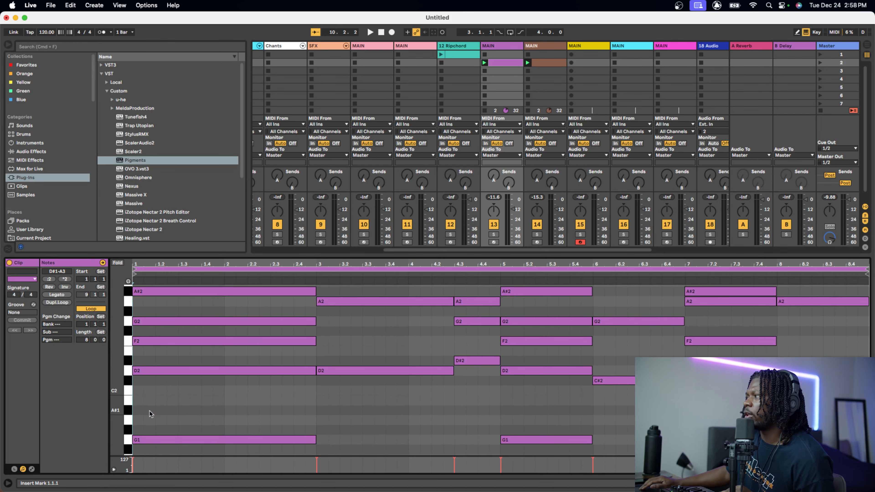
scroll(150, 413, down, 4)
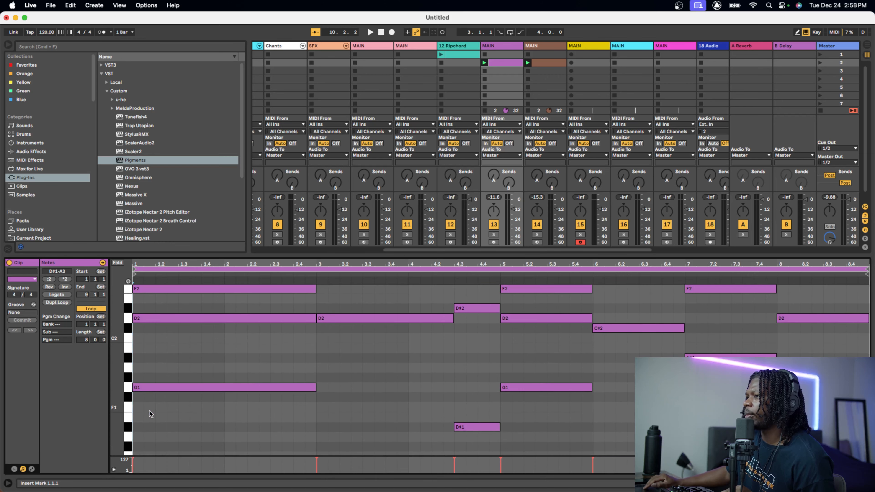
scroll(416, 362, up, 3)
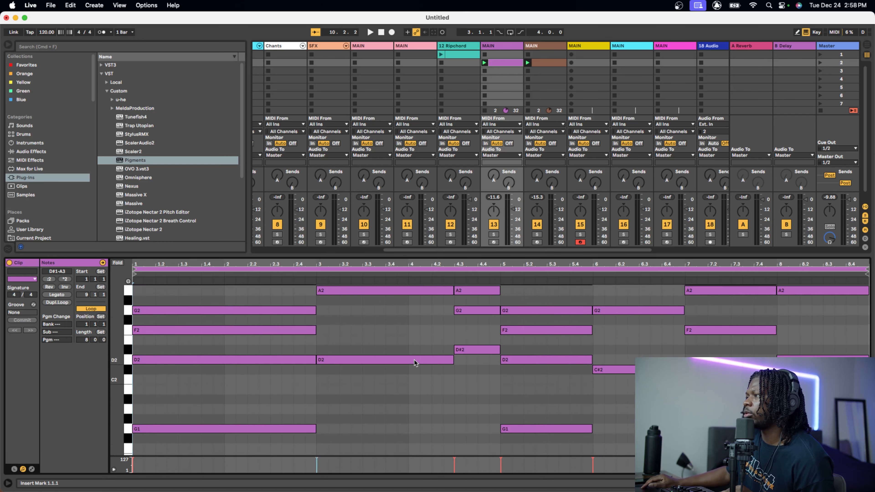
scroll(414, 359, up, 8)
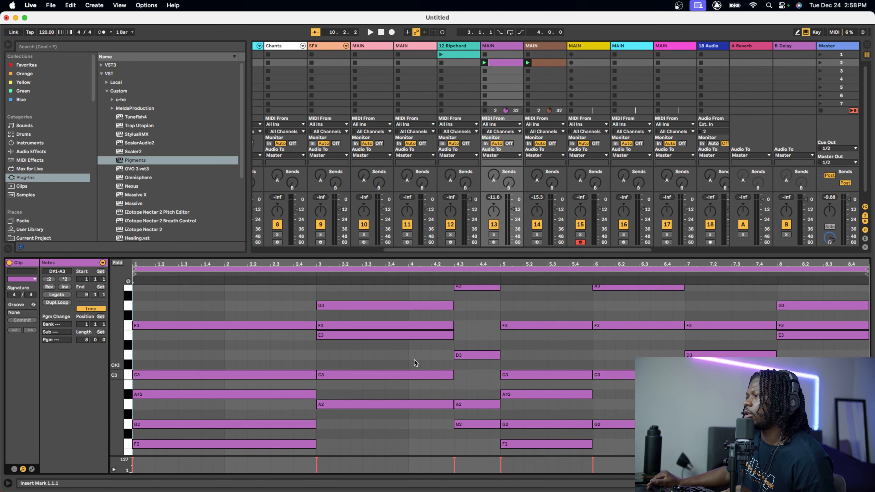
scroll(413, 359, up, 4)
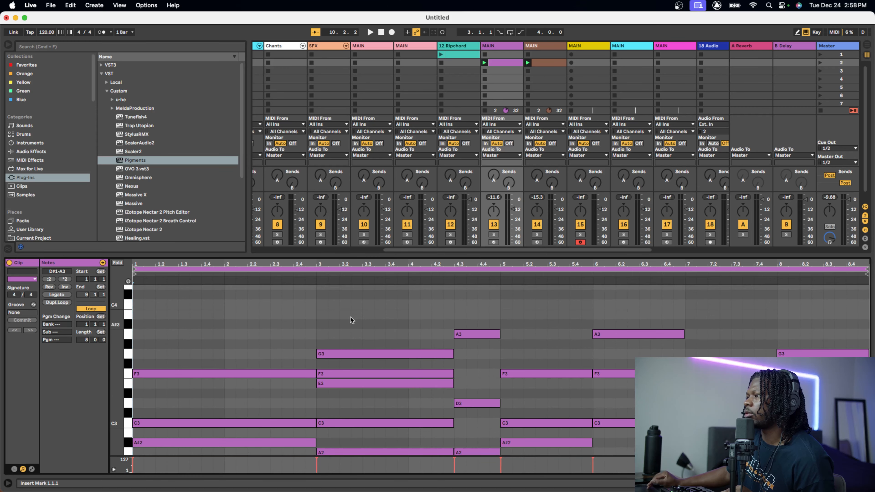
scroll(344, 310, down, 5)
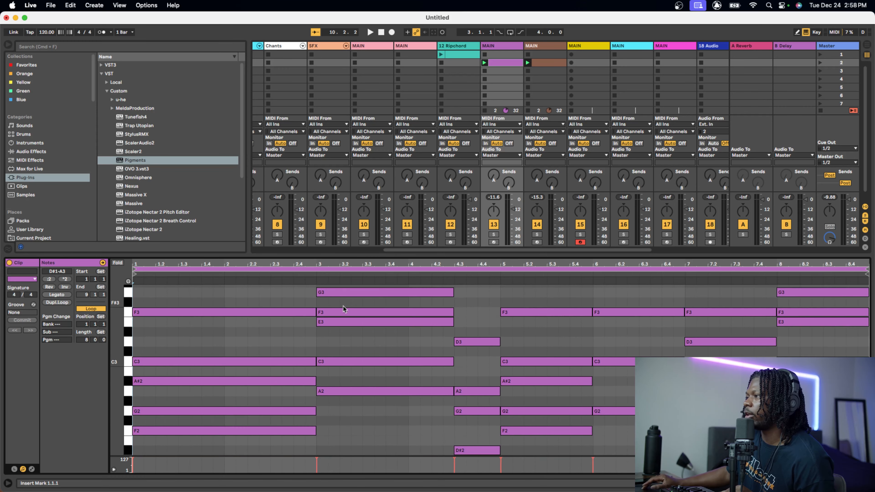
scroll(344, 310, down, 3)
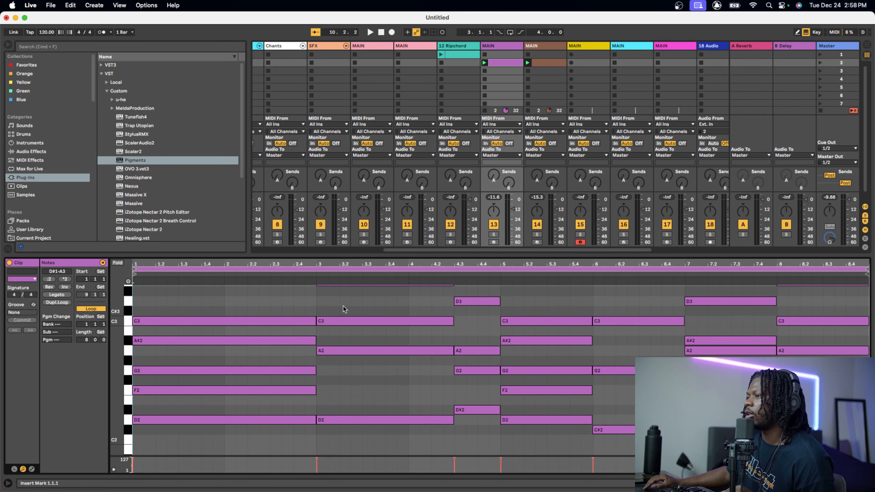
- Examine the chord notes of the purple MAIN clip again, checking the yellow MAIN track's instrument in between
scroll(345, 309, up, 1)
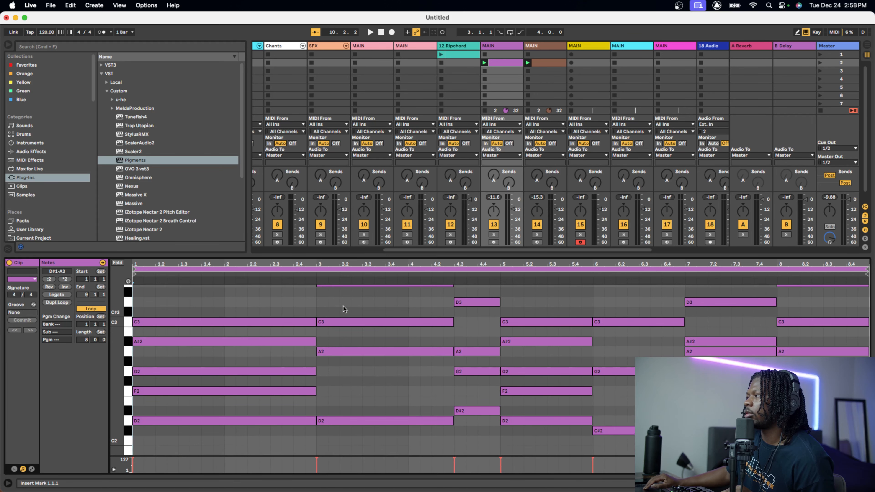
scroll(345, 310, up, 2)
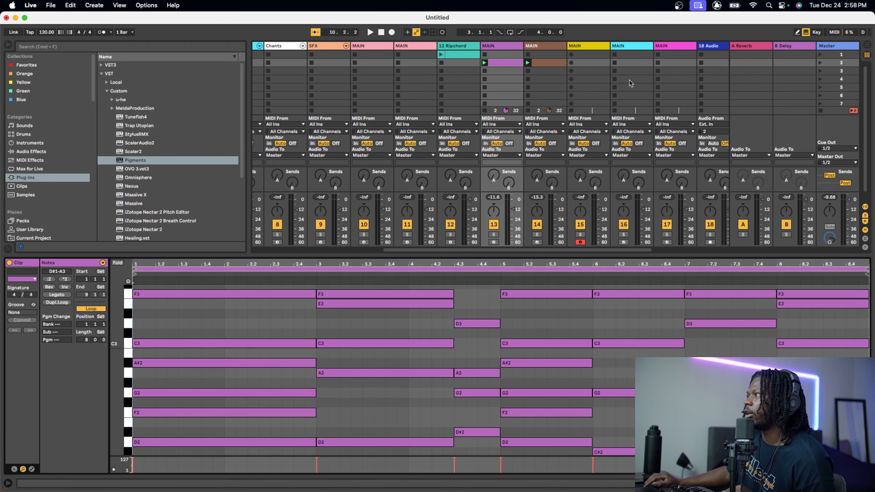
click(588, 45)
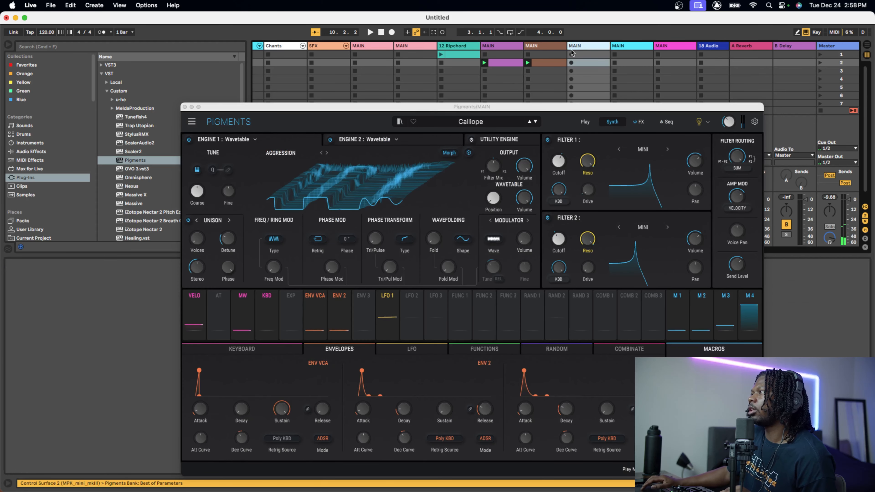
click(506, 64)
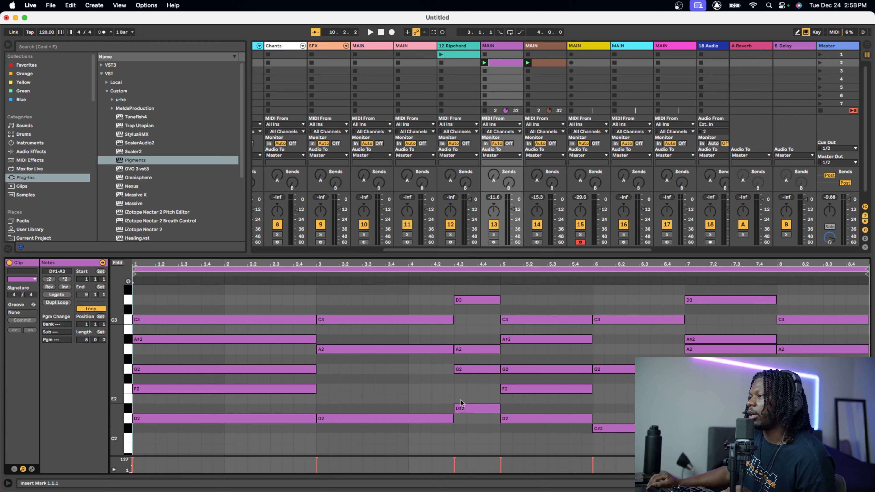
- Reopen the yellow MAIN track's Pigments window, move it clear of the screen's lower edge, and load the Keys preset 90's Poly Keys
click(592, 47)
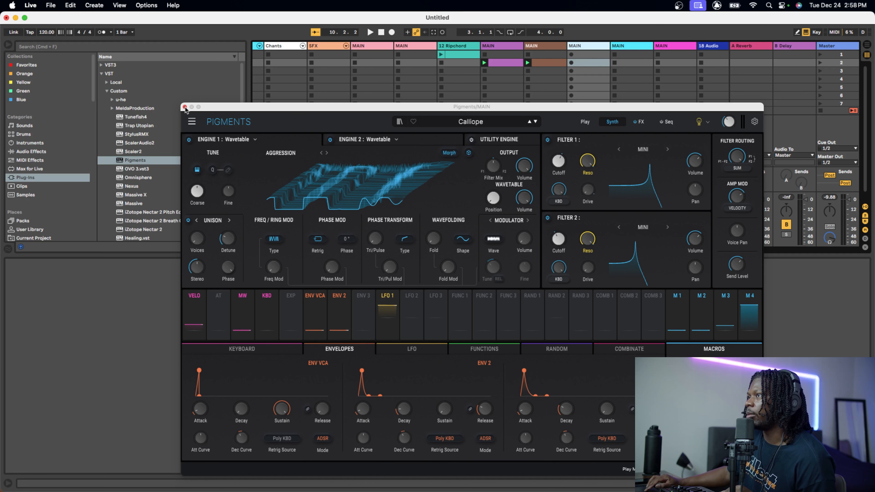
drag(382, 110, 294, 79)
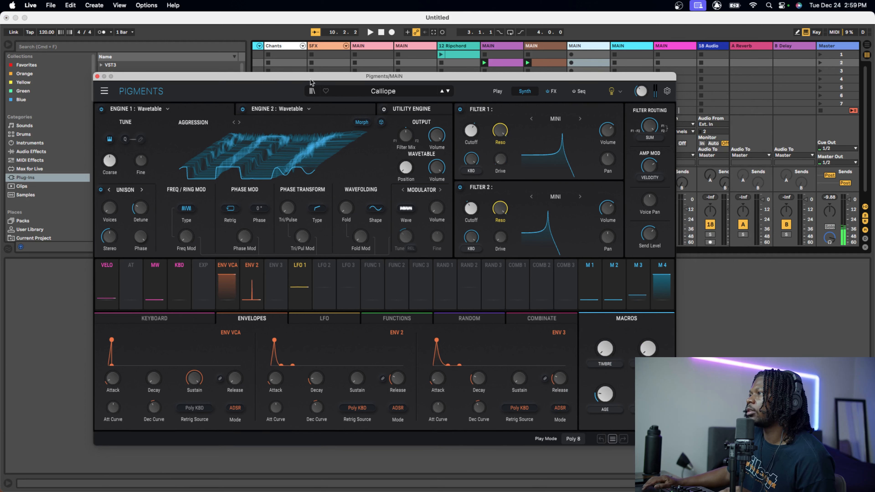
click(379, 91)
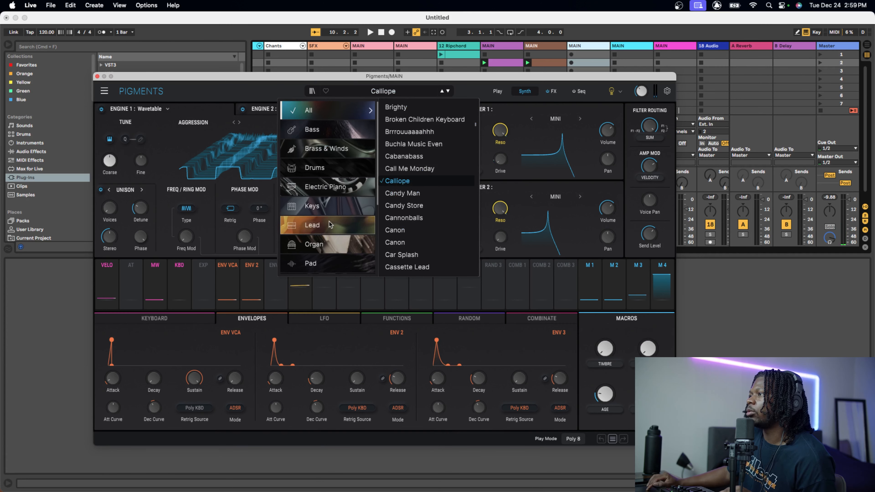
click(329, 210)
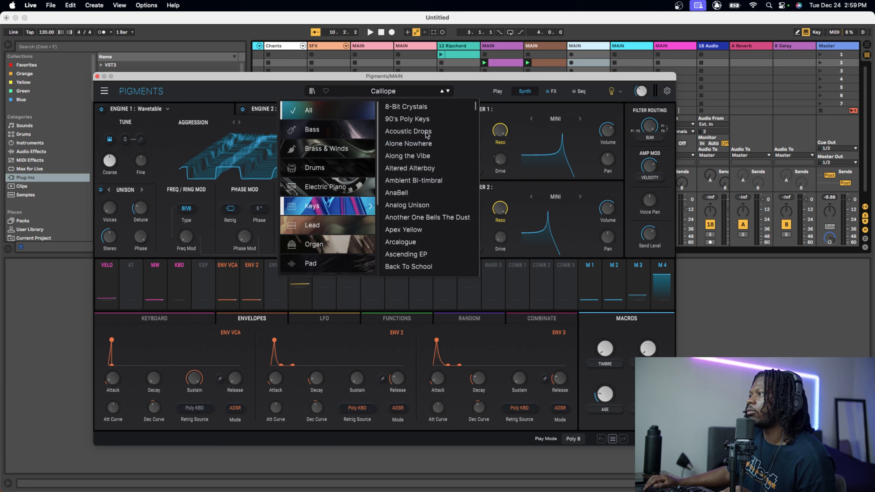
click(423, 119)
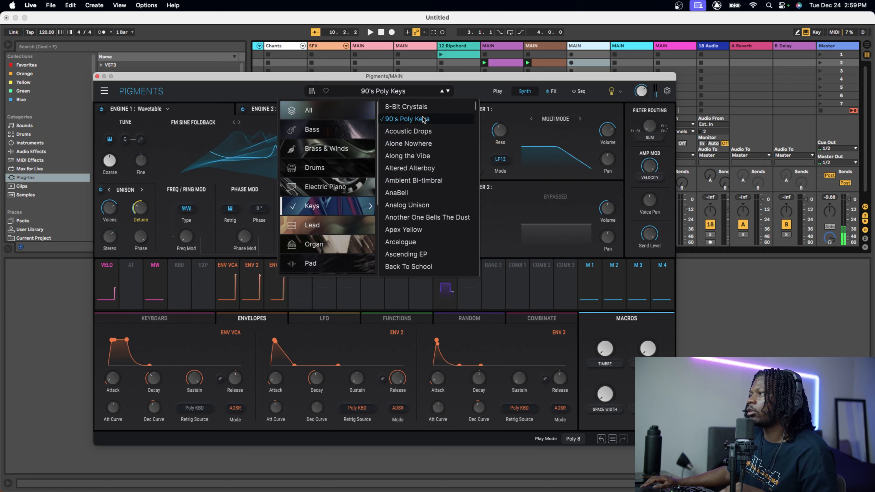
- Audition the Keys presets that follow 90's Poly Keys, from Acoustic Drops through AnaBell
click(447, 91)
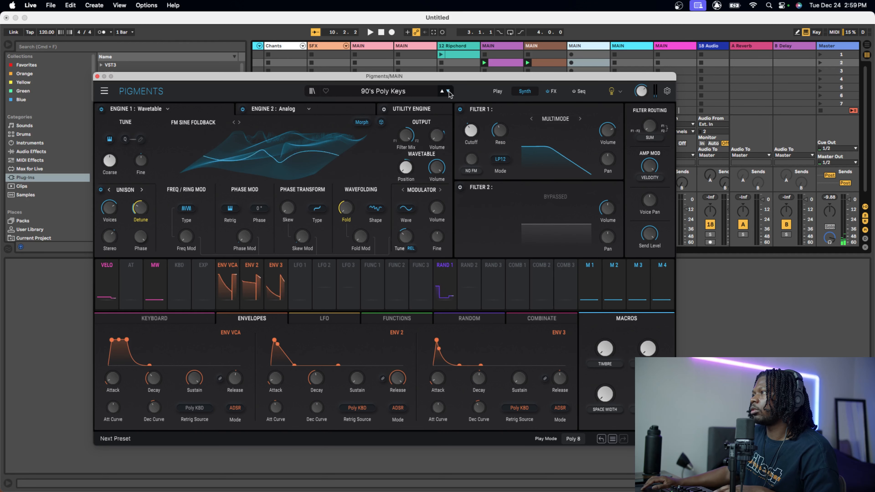
click(448, 92)
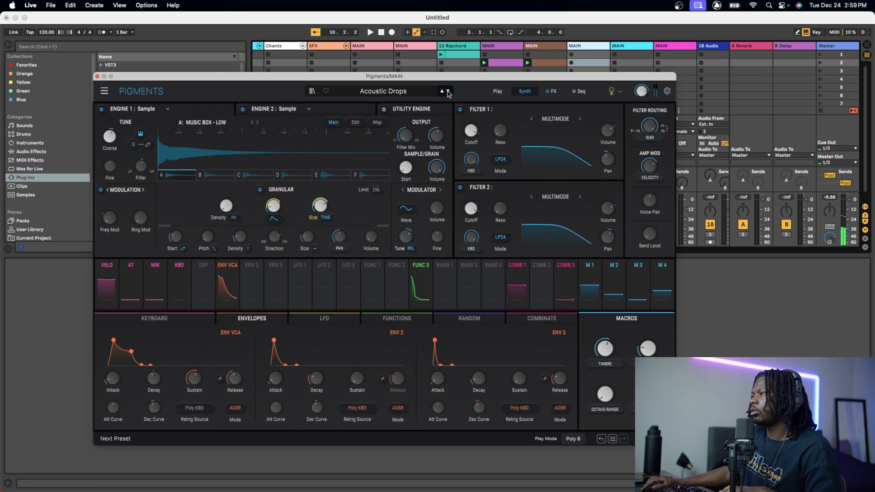
click(448, 92)
click(448, 91)
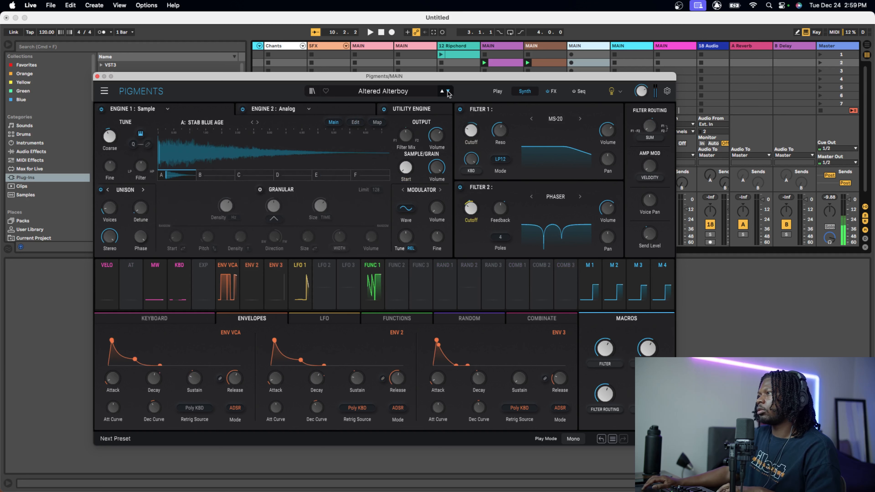
click(448, 92)
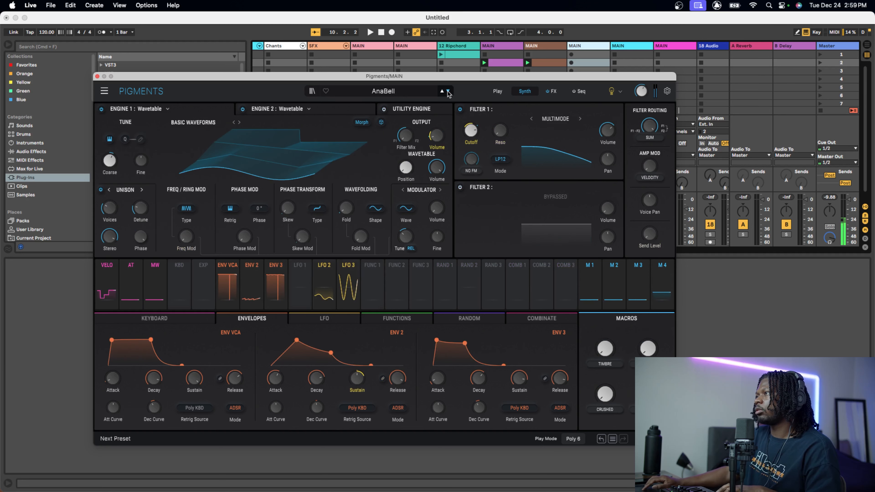
- Load the Electric Piano preset Dissolving Telephone and close the preset list
click(418, 93)
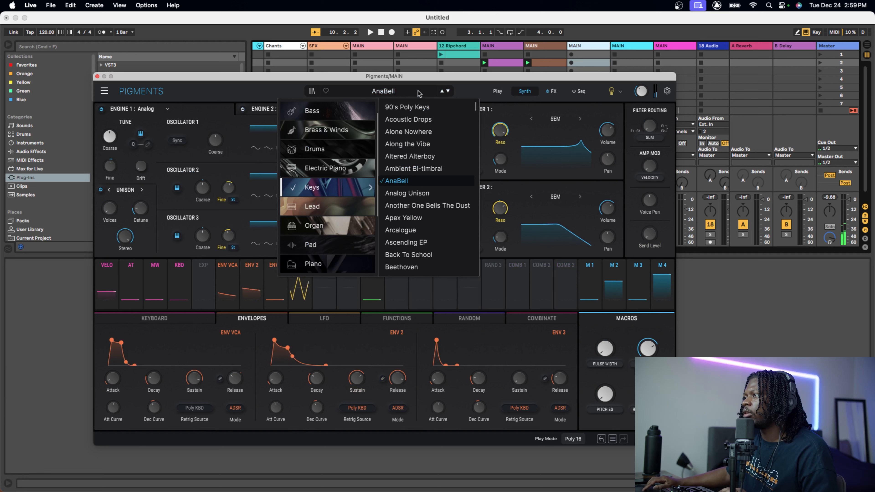
scroll(338, 159, up, 1)
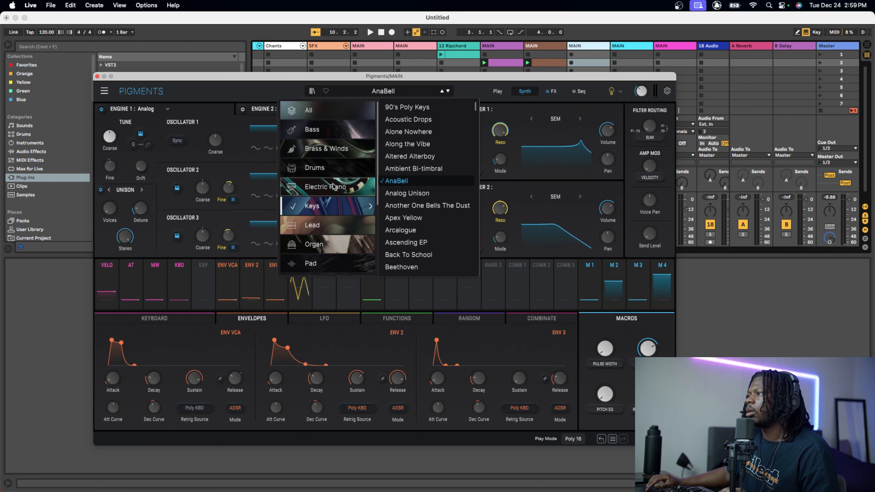
mouse_move(331, 187)
click(423, 108)
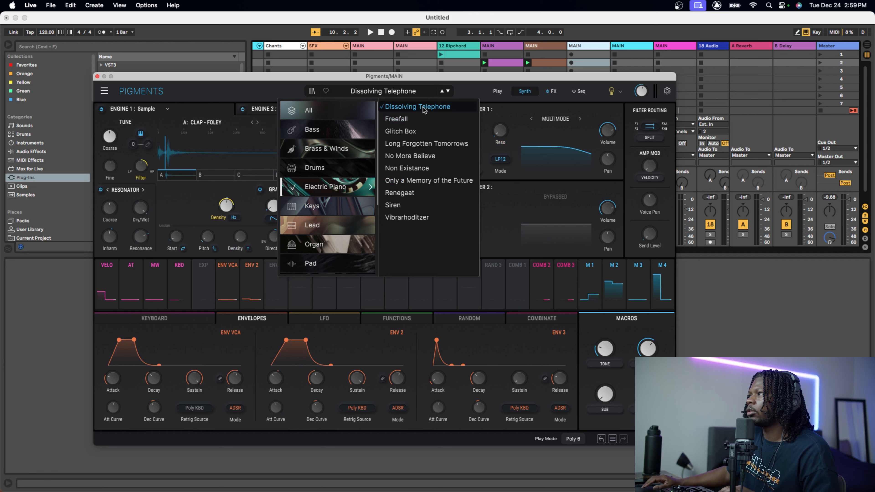
click(443, 93)
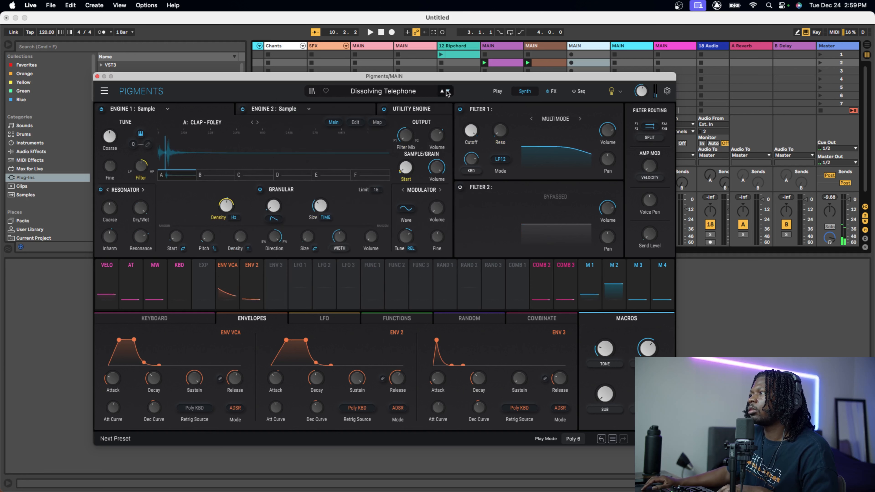
- Audition the remaining Electric Piano presets from Freefall through Siren and Vibrarhoditzer
click(447, 92)
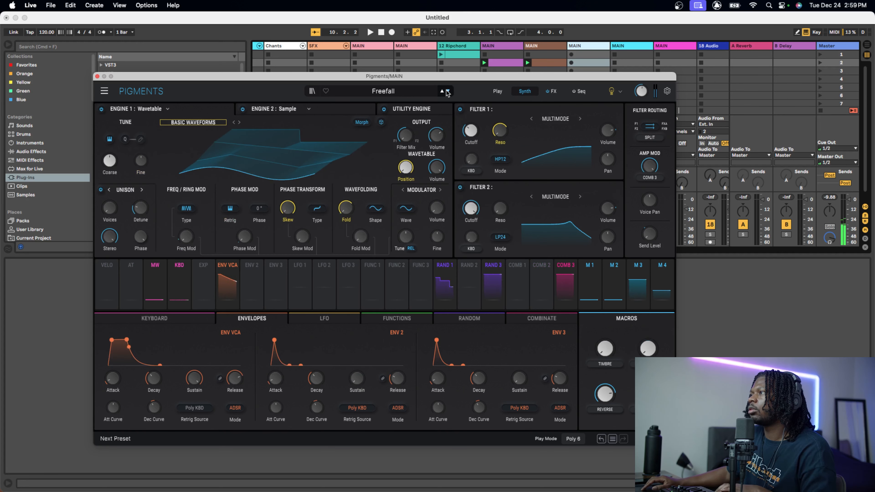
click(448, 91)
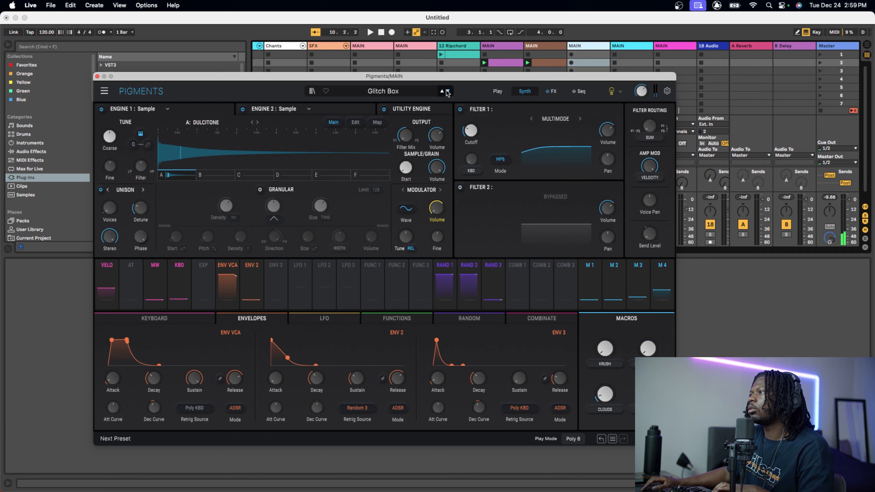
click(447, 92)
click(447, 91)
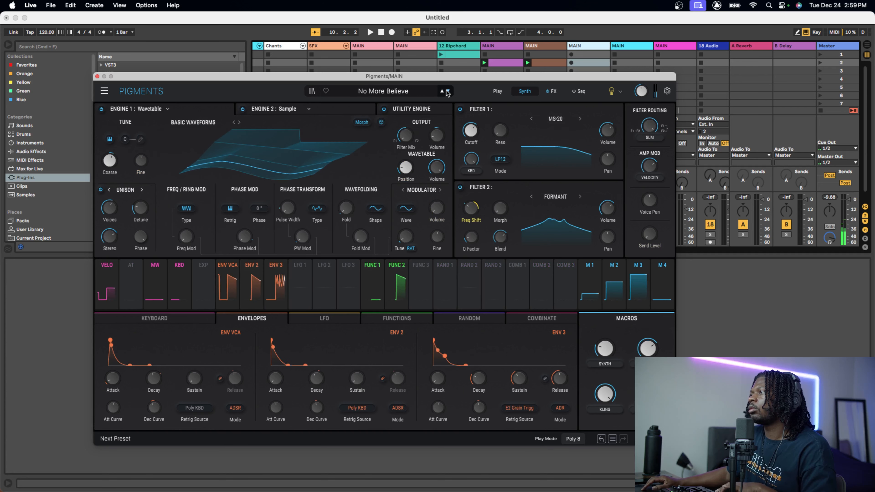
click(447, 91)
click(447, 91)
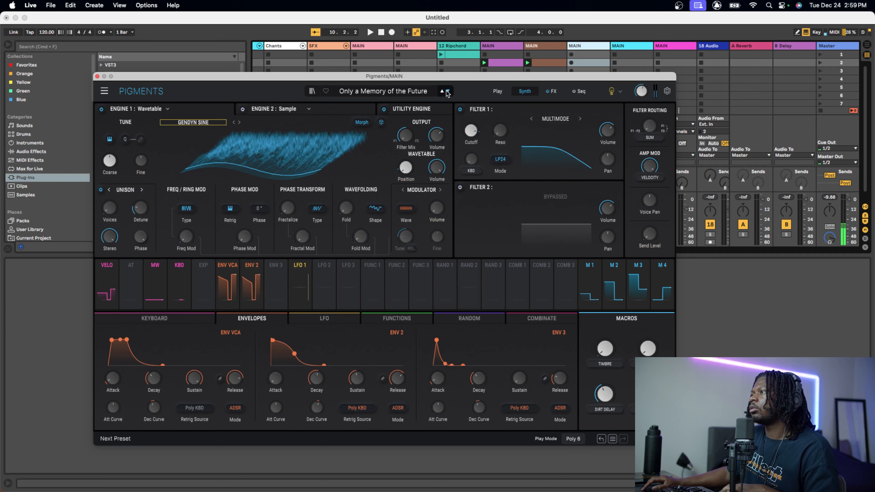
click(447, 92)
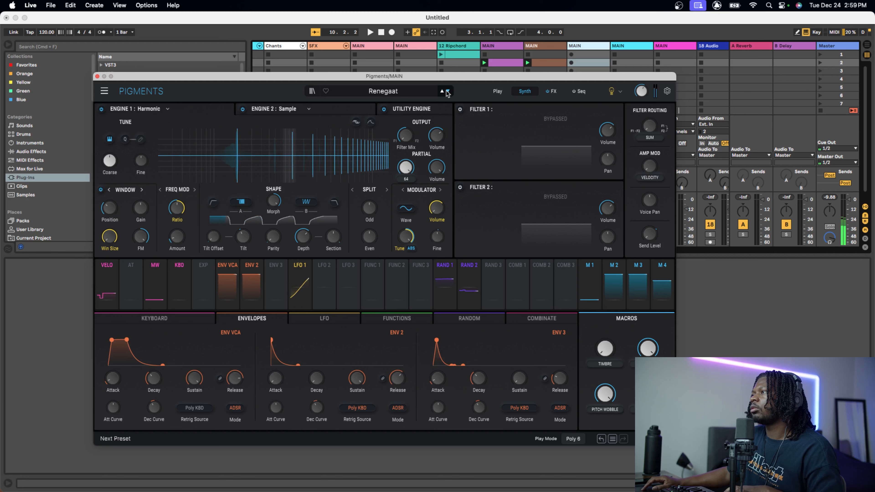
click(448, 91)
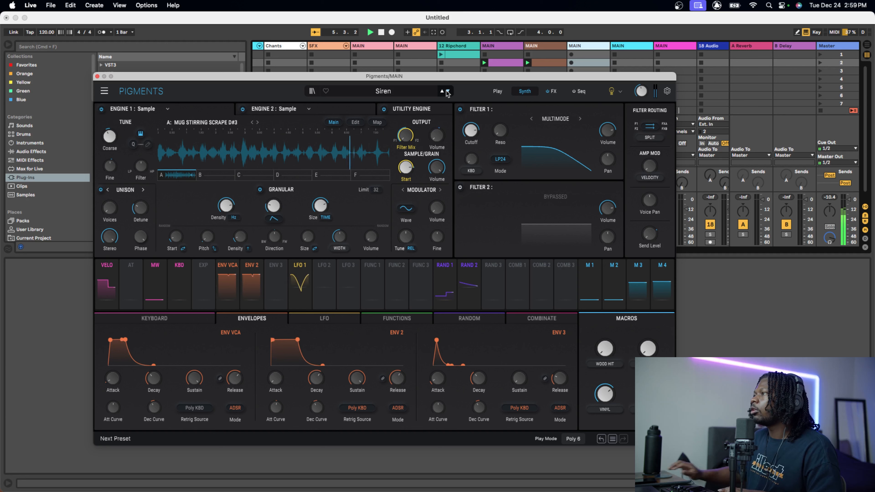
click(392, 91)
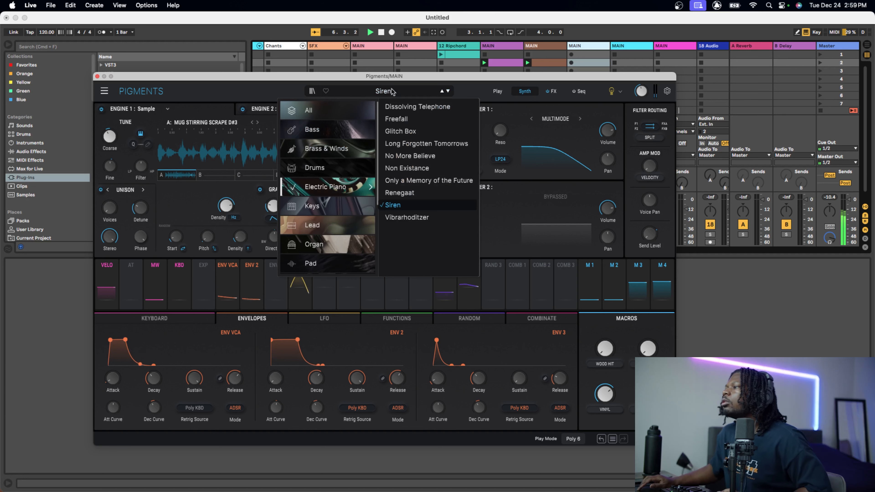
click(399, 217)
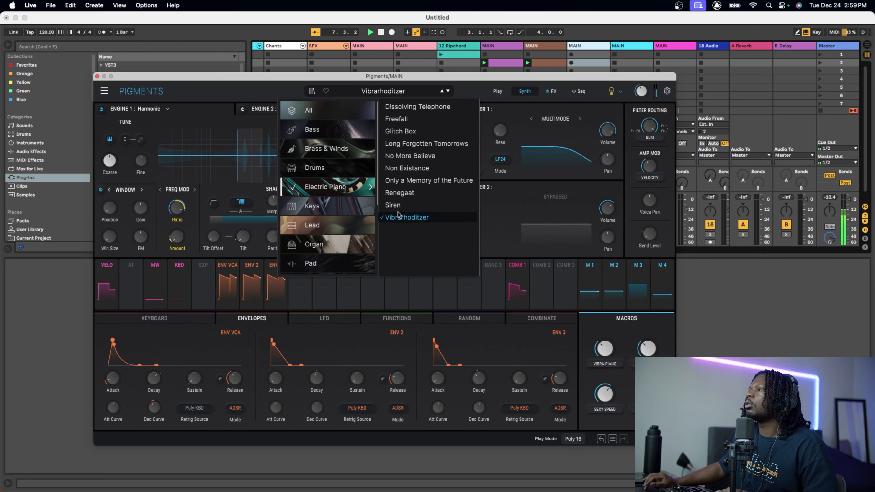
- Go back to the Keys presets, audition Arcalogue and Ascending EP, and close the preset list
click(327, 225)
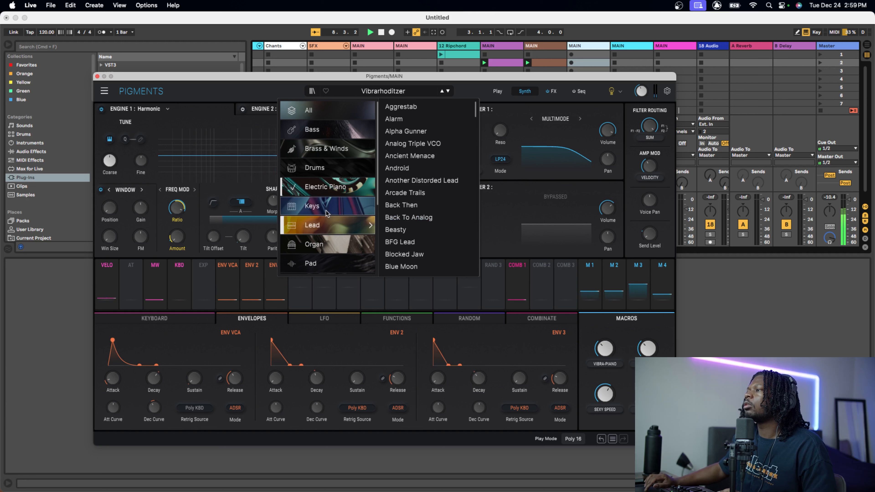
click(321, 207)
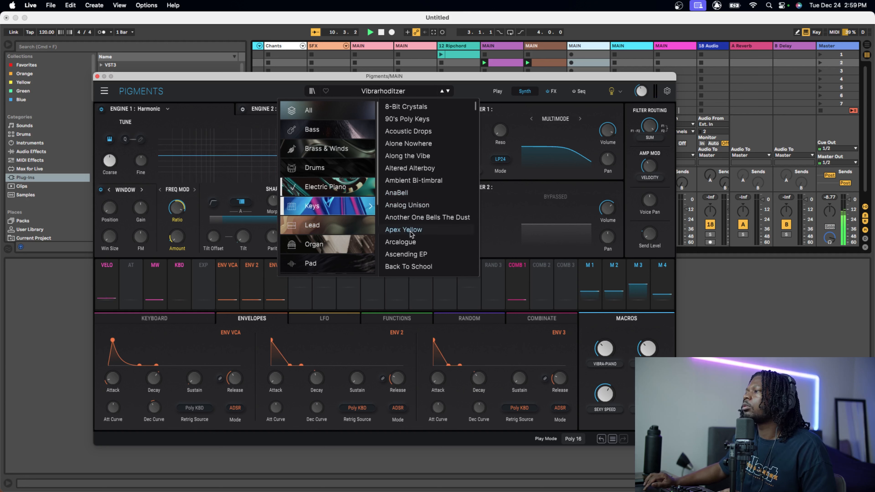
click(400, 242)
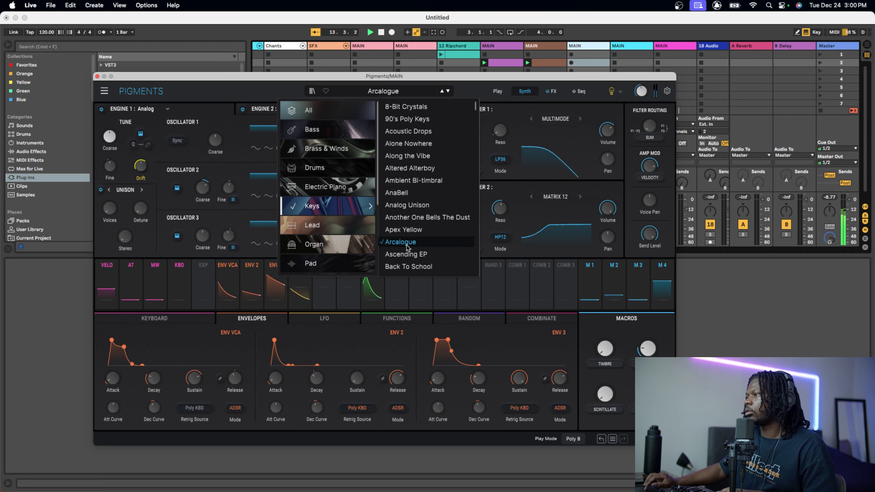
click(405, 254)
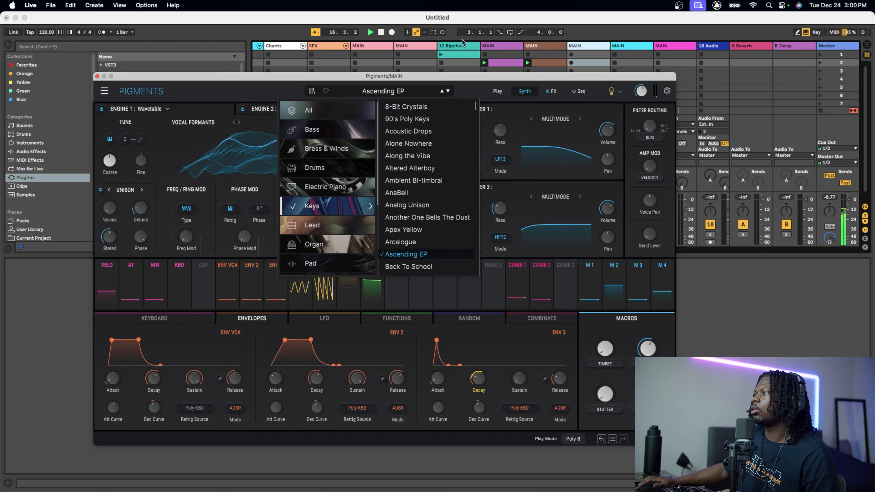
drag(456, 79, 456, 79)
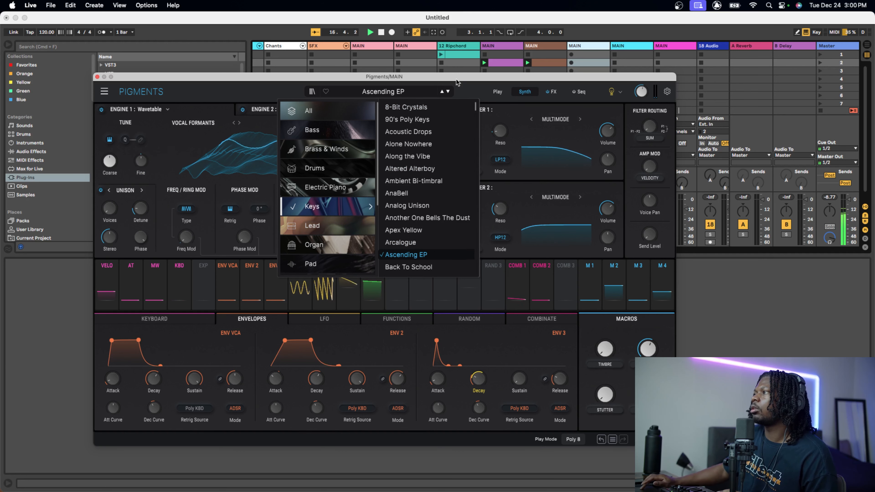
click(458, 92)
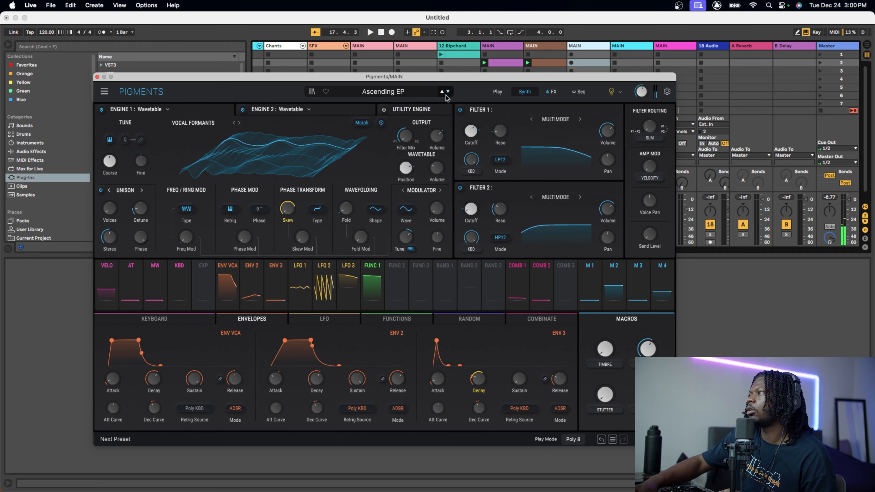
- Audition the Keys presets that follow Ascending EP, including Beethoven and Bells Pad, through Big Tines
click(447, 92)
click(447, 92)
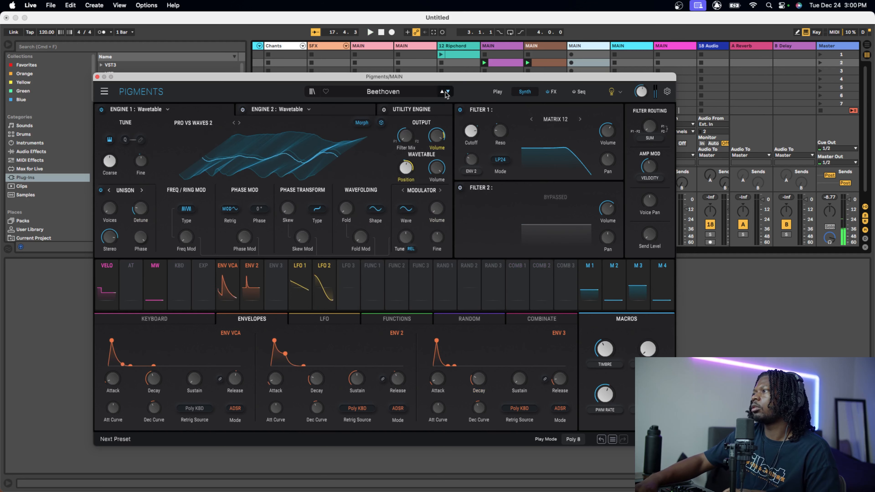
click(447, 92)
click(448, 92)
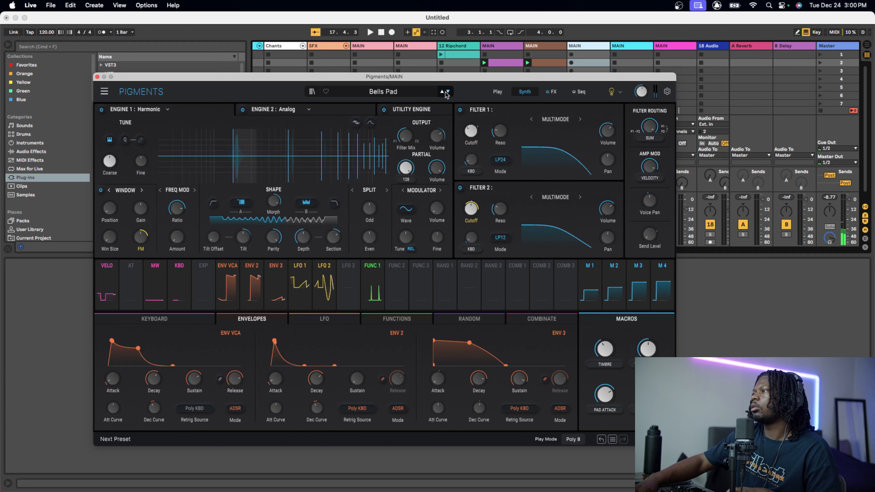
click(448, 92)
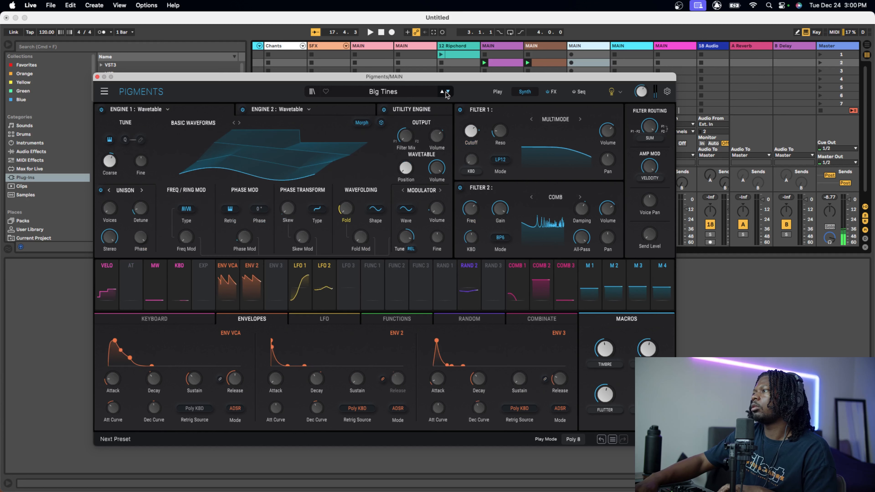
- Audition the Lead presets from Ancient Menace through Android, Another Distorted Lead and Back Then
click(383, 92)
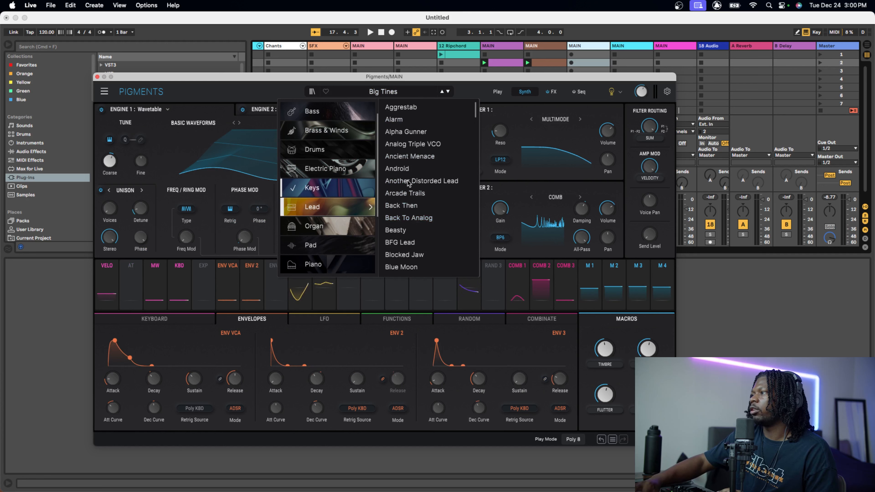
click(410, 157)
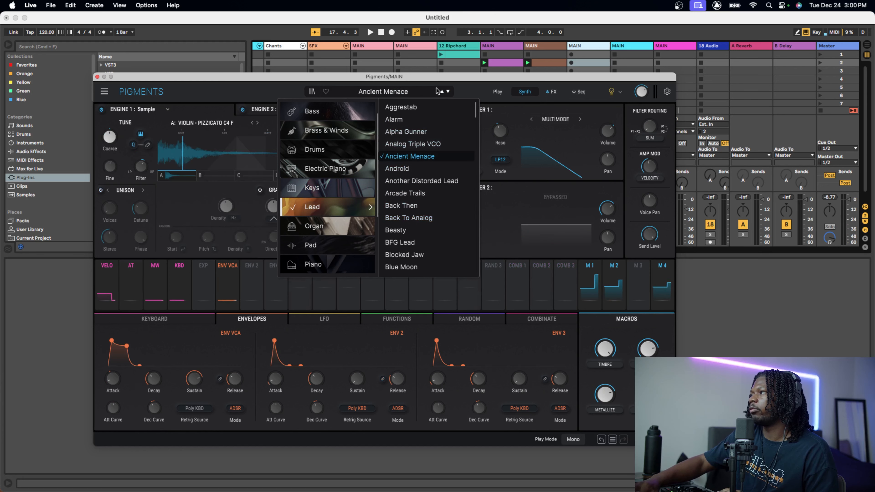
click(449, 92)
click(449, 92)
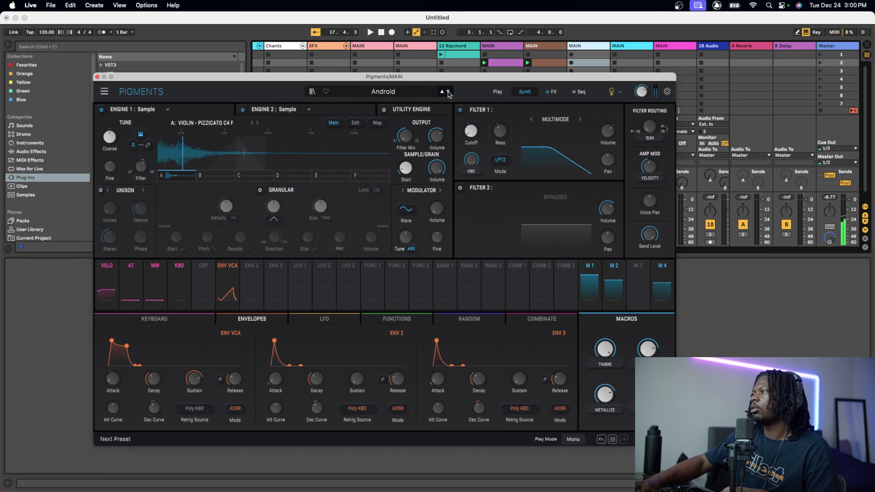
click(449, 91)
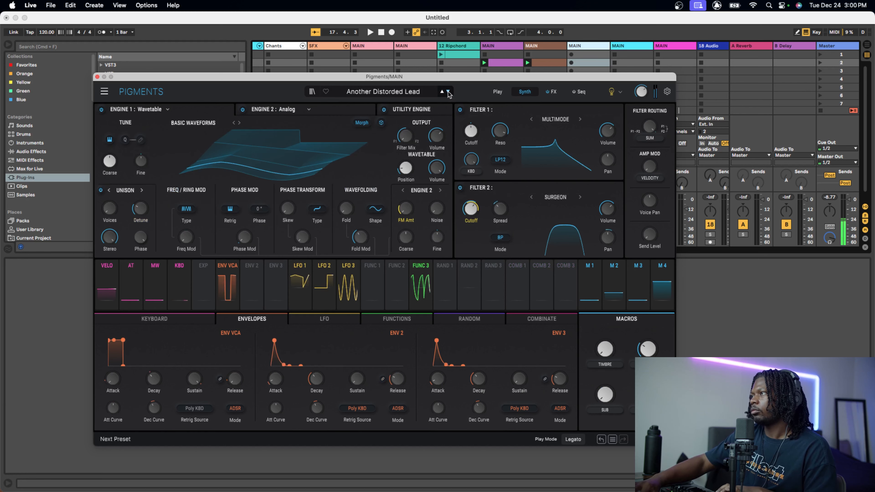
click(448, 91)
click(449, 92)
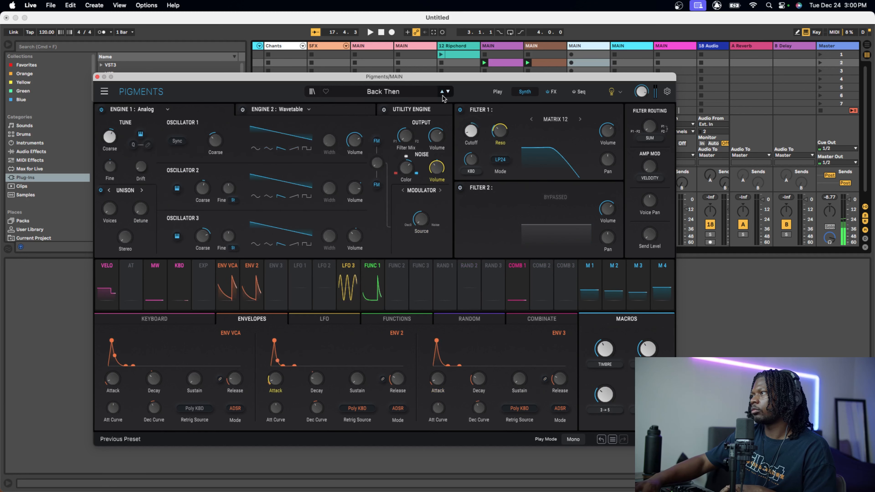
- Start the loop, recheck Arcade Trails and load the Lead preset Back To Analog for the melody
click(442, 92)
key(space)
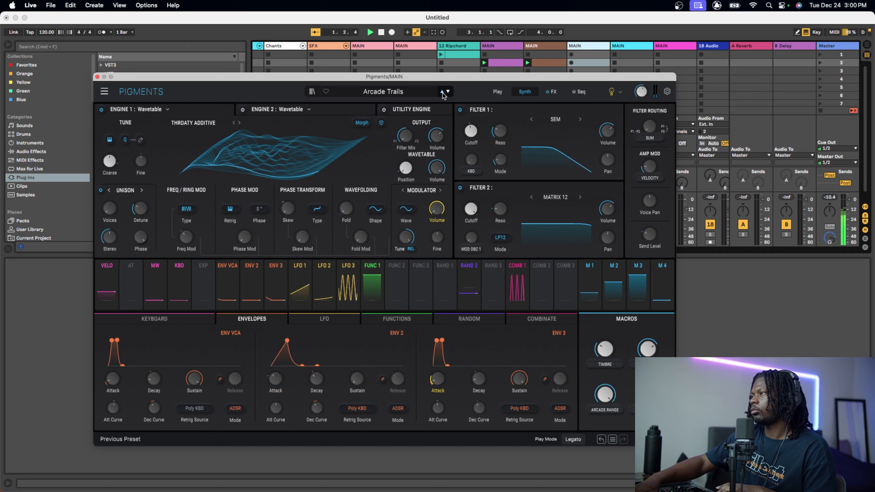
click(448, 91)
click(448, 92)
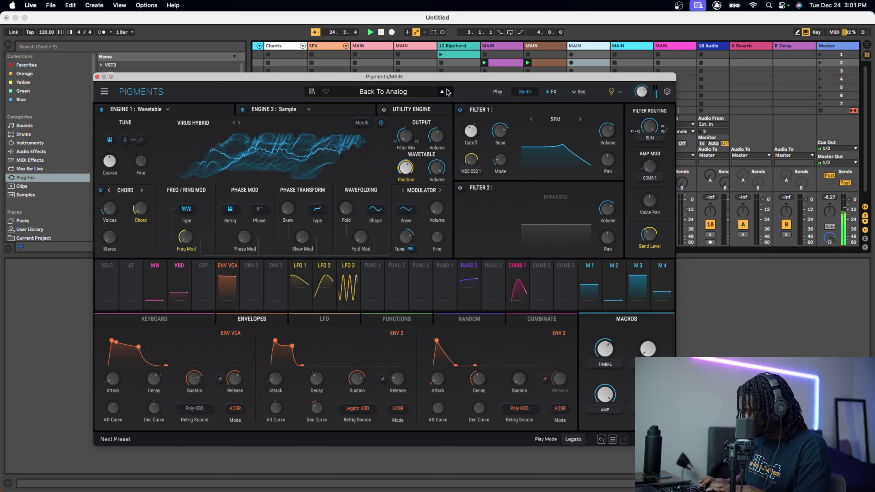
- Capture the melody just played as a MIDI clip on the yellow track and close the Pigments window
click(433, 34)
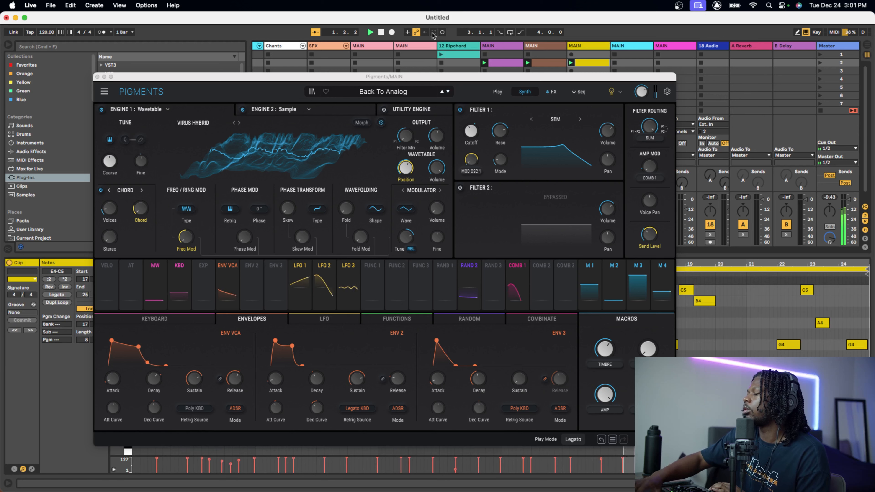
click(97, 77)
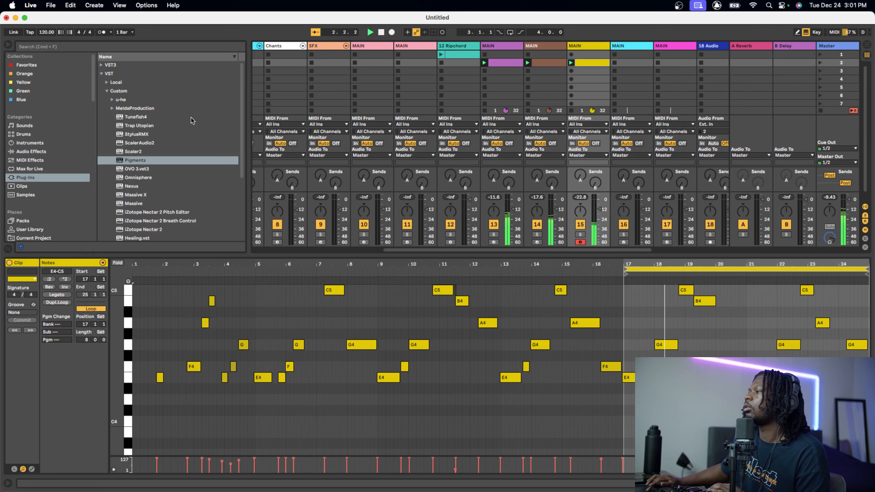
- Lower the B4 note in bar 19 of the captured clip to A4, checking it against the playing loop
click(629, 377)
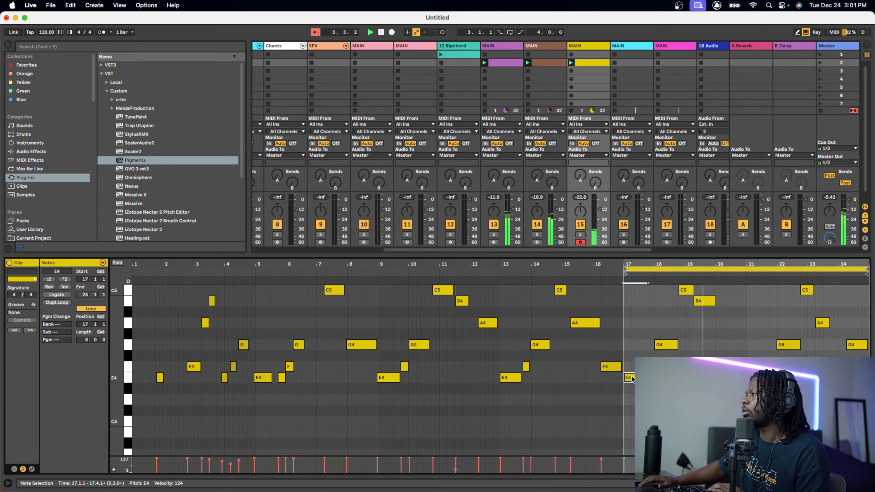
click(701, 303)
key(Down)
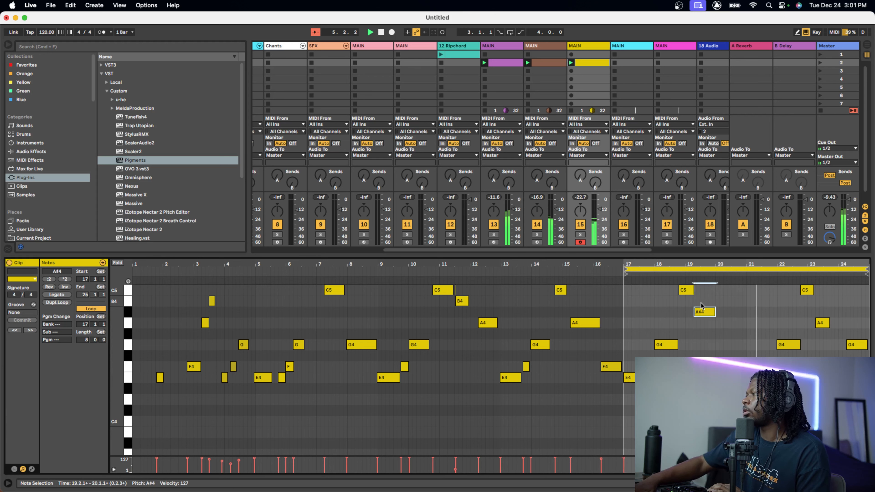
key(space)
key(space)
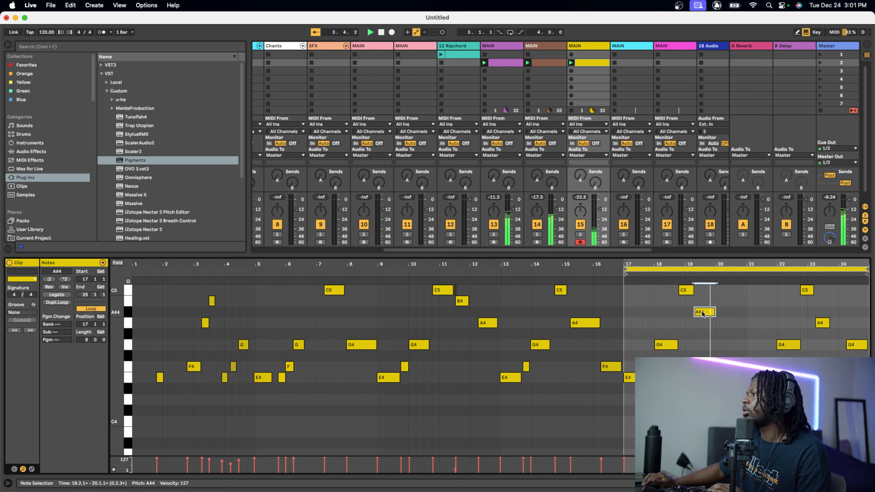
key(Down)
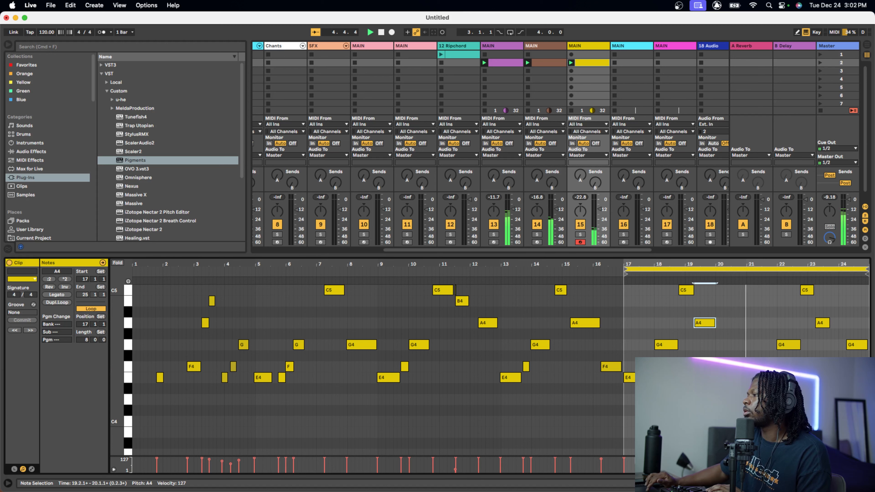
- Reduce note velocities across bars 17 to 24, setting bar 20's F4 to 75 and the last G4 to 90
drag(624, 460, 694, 461)
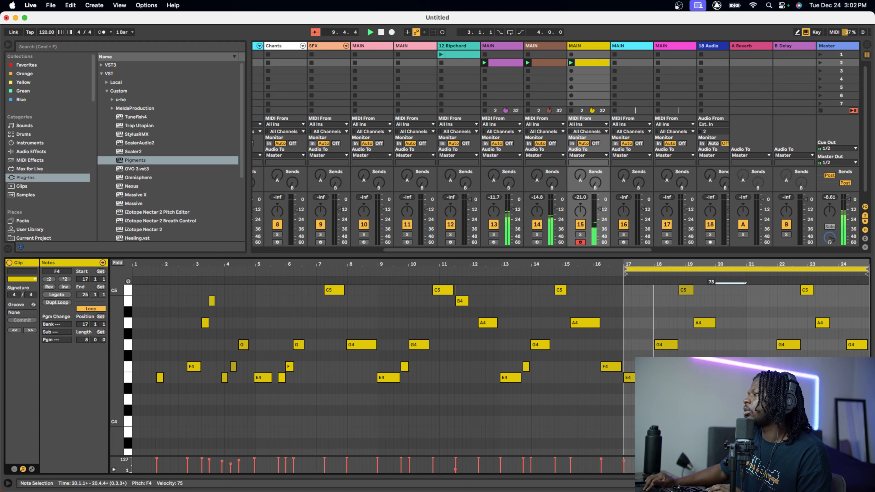
drag(716, 459, 848, 463)
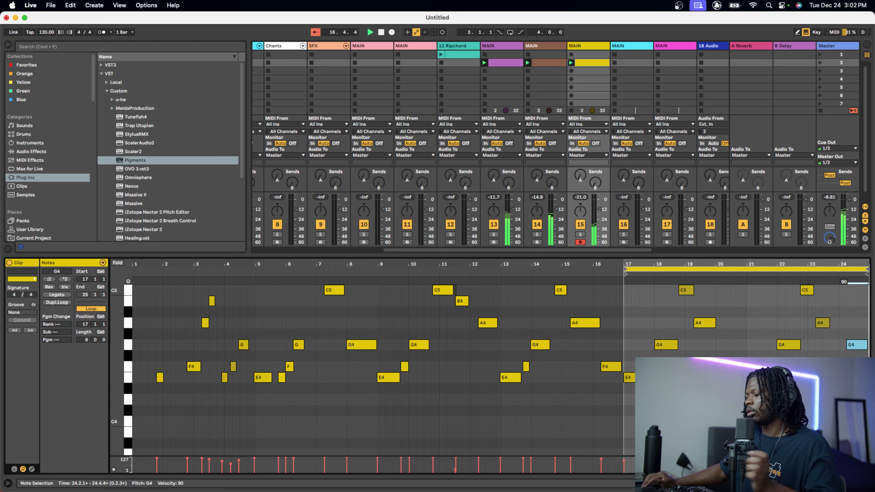
- Reopen Pigments from the yellow track's device chain, solo that track and restart playback
key(shift+Tab)
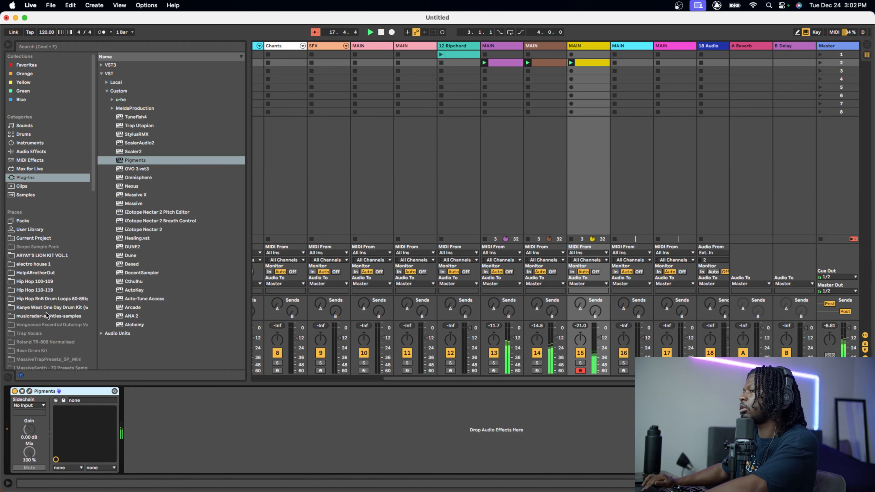
click(30, 391)
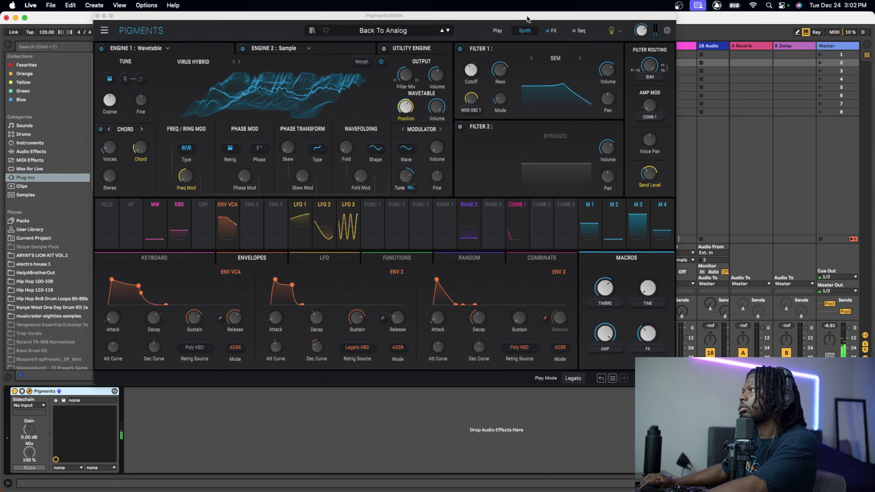
drag(532, 15, 425, 20)
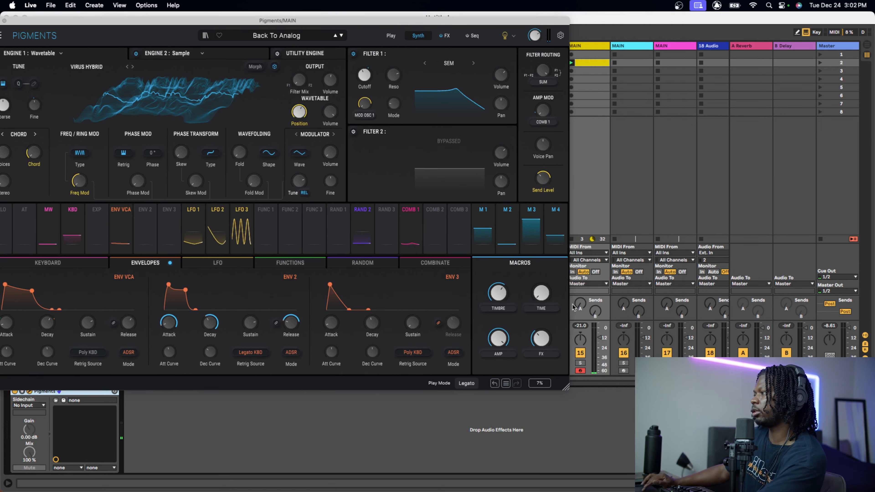
click(581, 363)
key(space)
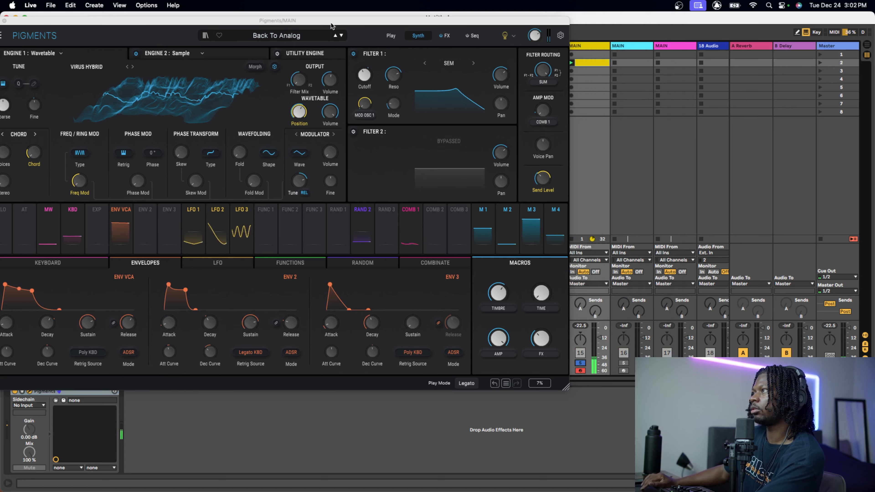
drag(331, 22, 388, 50)
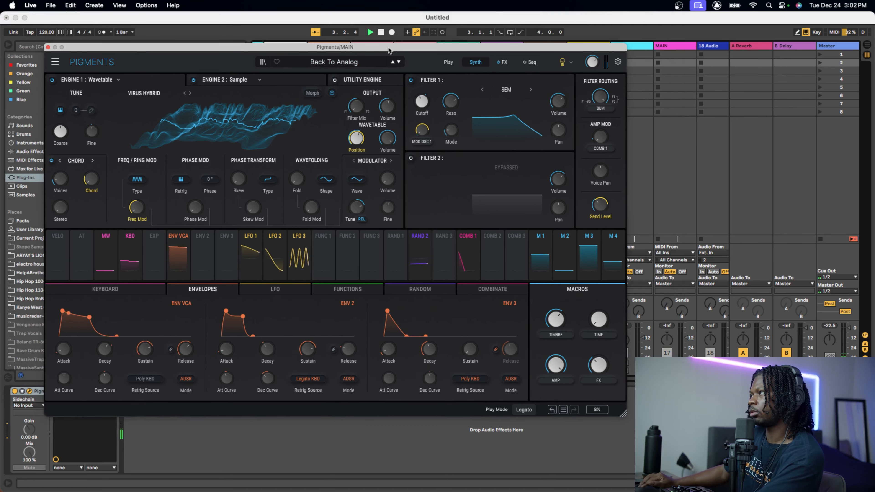
- Try different Freq Mod amounts on Engine 1 while the soloed melody plays
drag(432, 92, 433, 95)
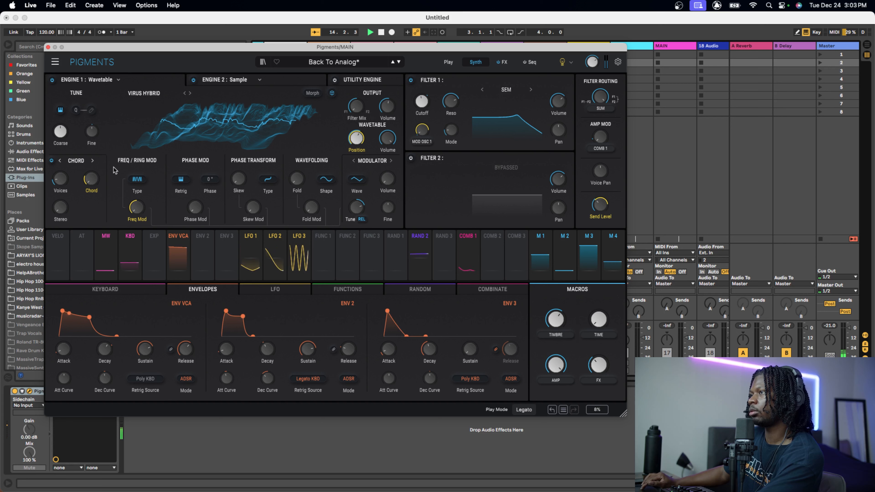
drag(137, 209, 137, 172)
drag(136, 207, 137, 217)
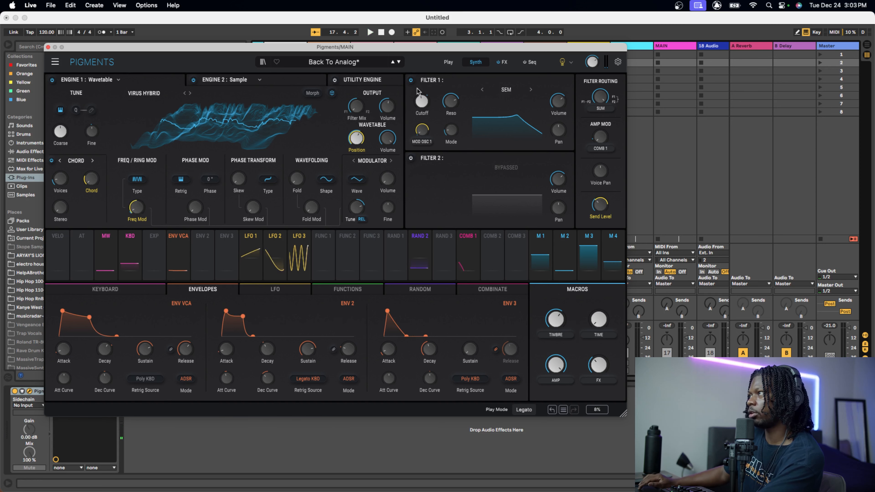
- Examine the LFO and envelope settings of Back To Analog and the Lead preset list
drag(417, 48, 444, 53)
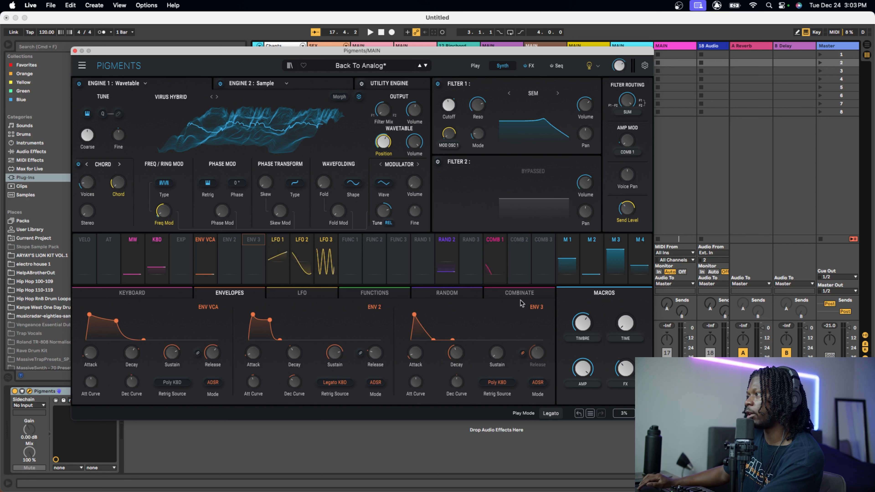
click(301, 293)
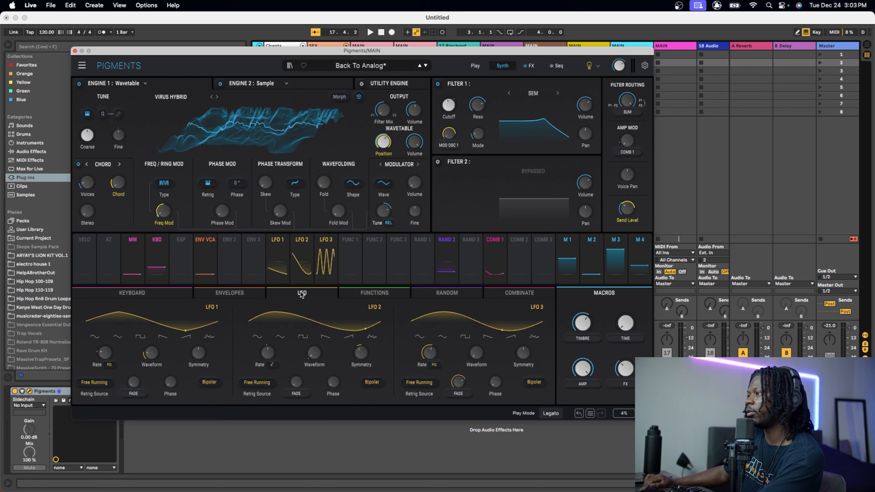
click(232, 293)
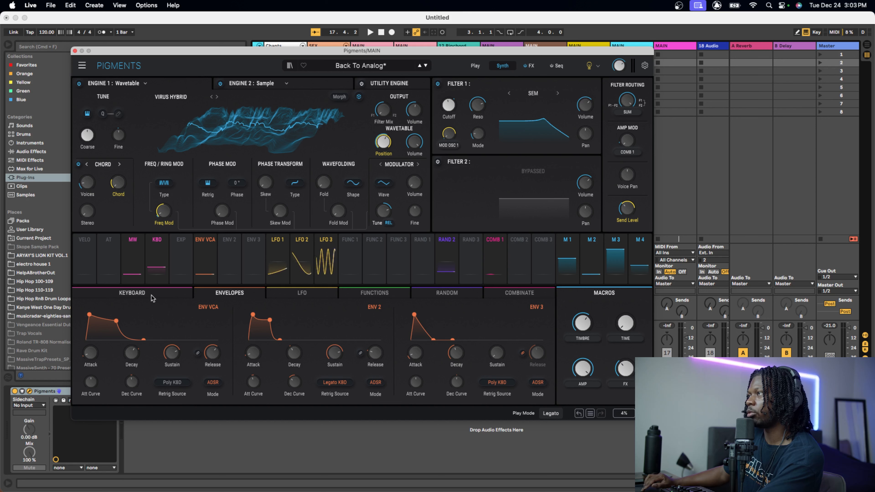
click(398, 67)
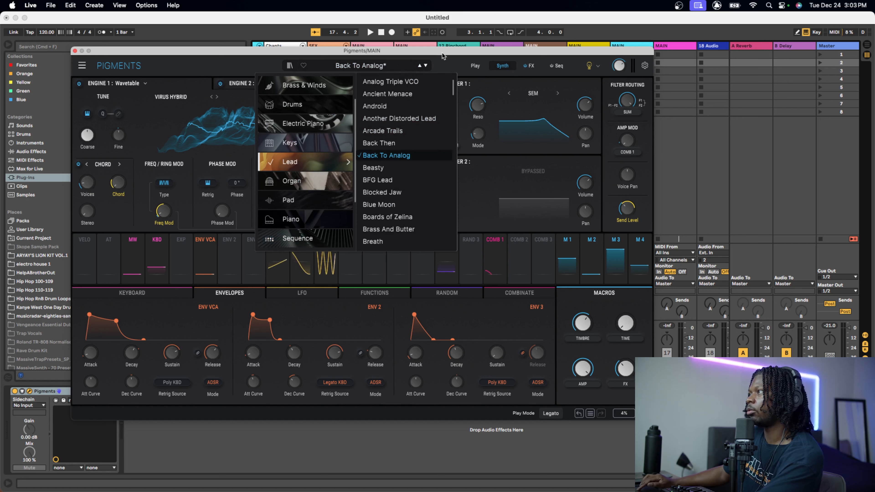
click(446, 62)
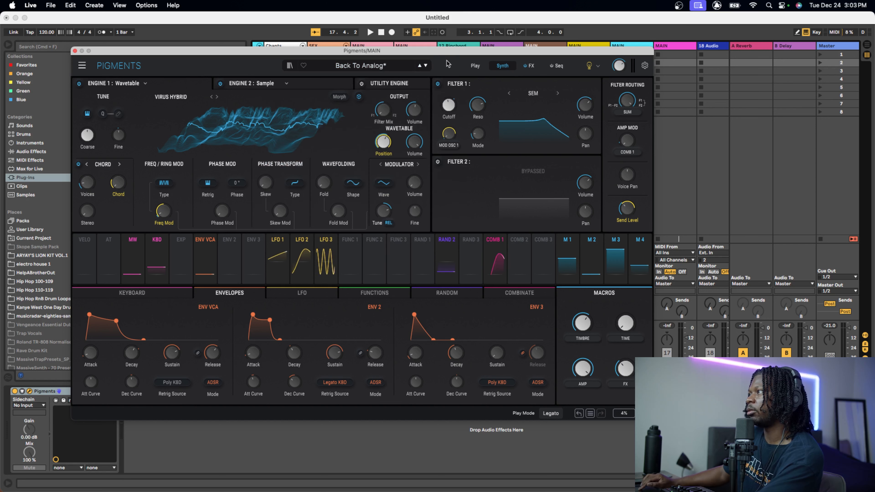
- In the FX A ParamEQ, shift the high shelf lower in frequency and cut it deeply while the melody plays
click(531, 66)
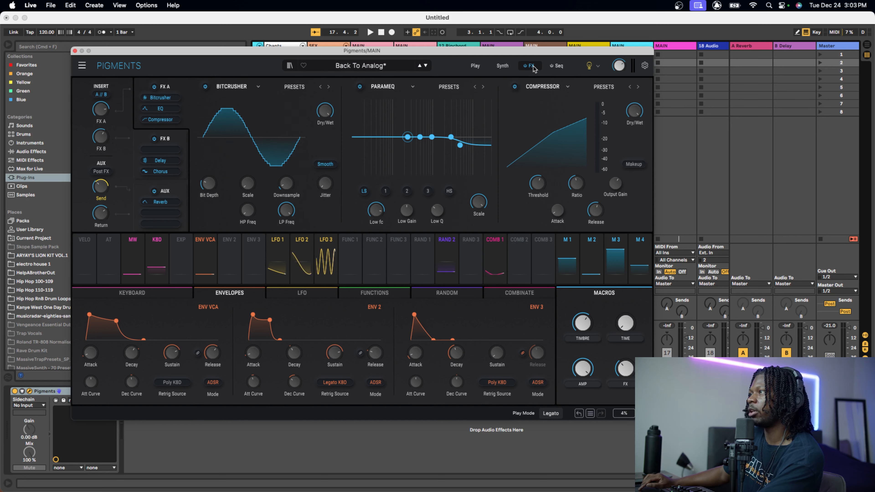
key(space)
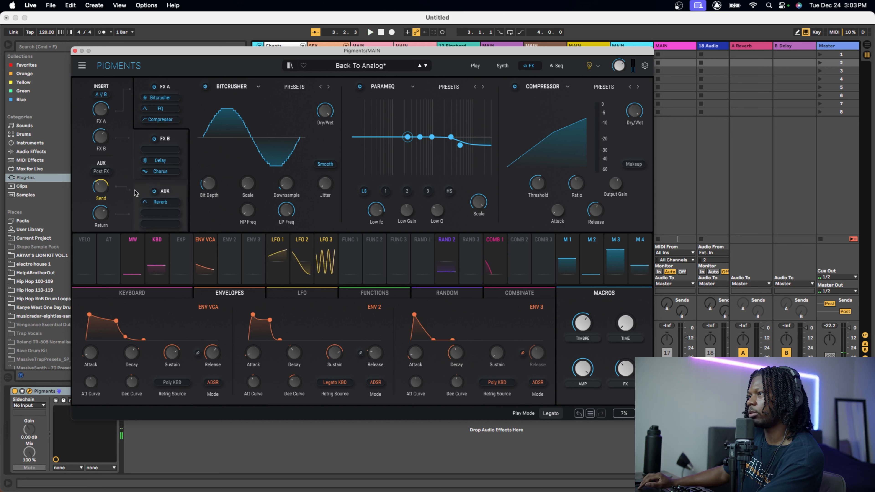
mouse_move(103, 190)
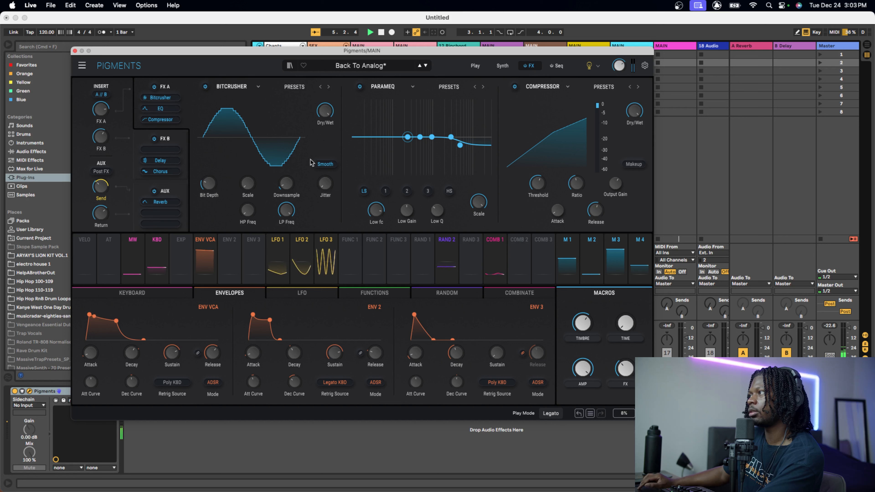
drag(459, 145, 419, 189)
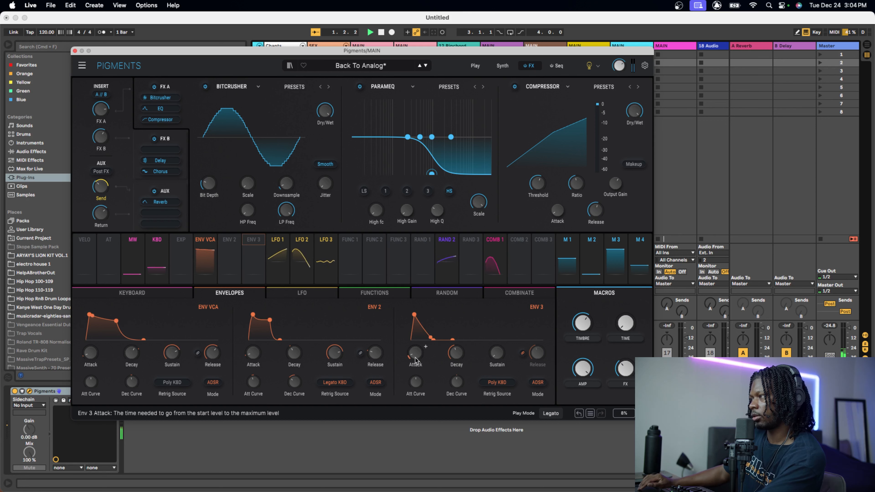
- In Back To Analog's envelopes, raise the Env 3 attack to 1.97 s and set the Env 2 decay to 1.72 s
drag(415, 361, 416, 335)
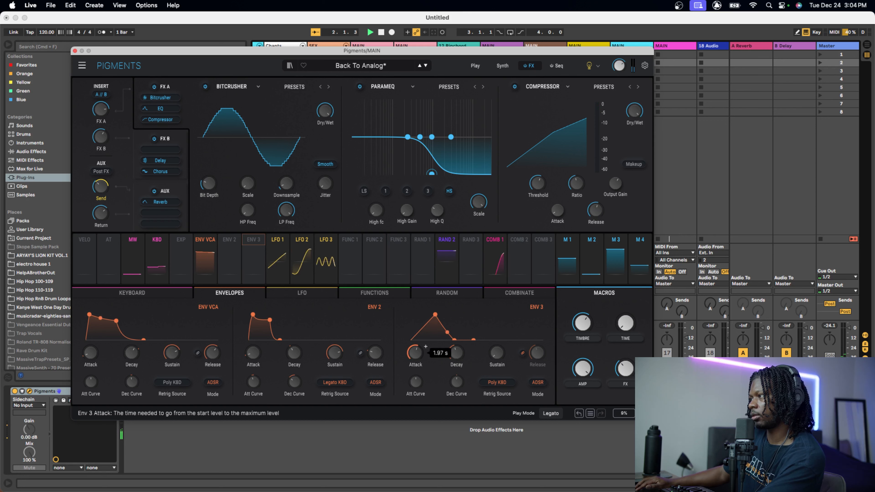
drag(415, 335, 415, 336)
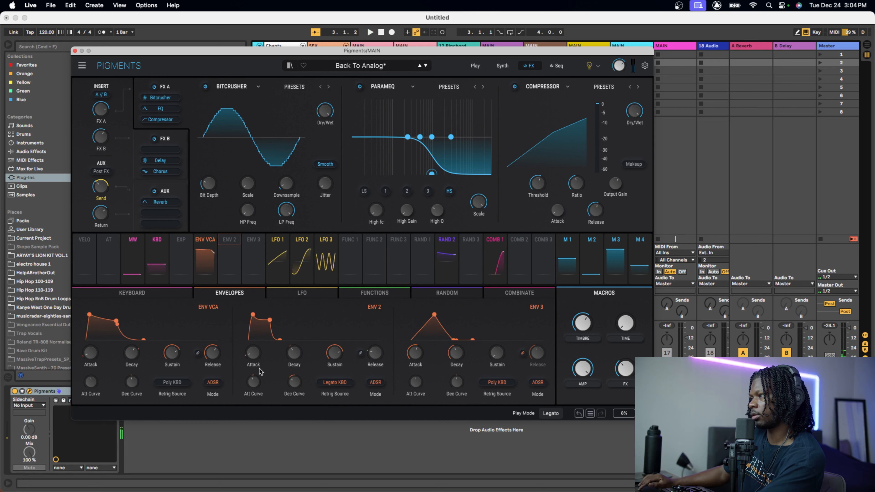
drag(294, 353, 294, 340)
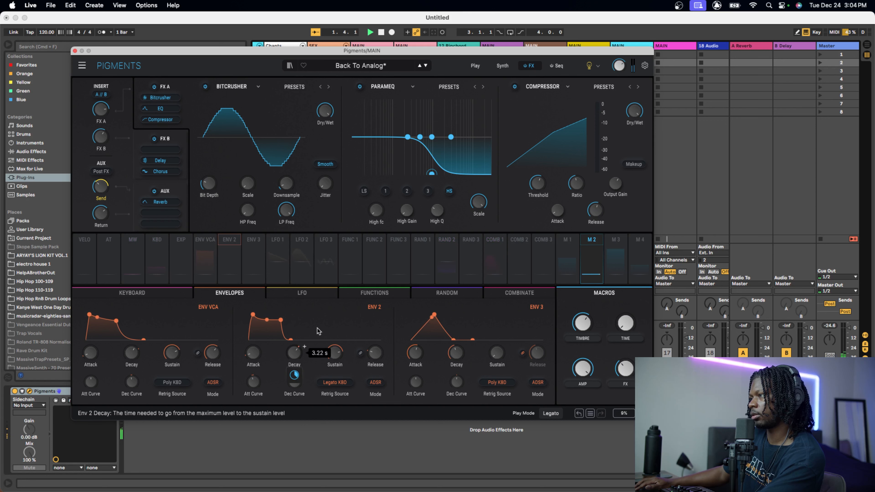
drag(294, 339, 294, 346)
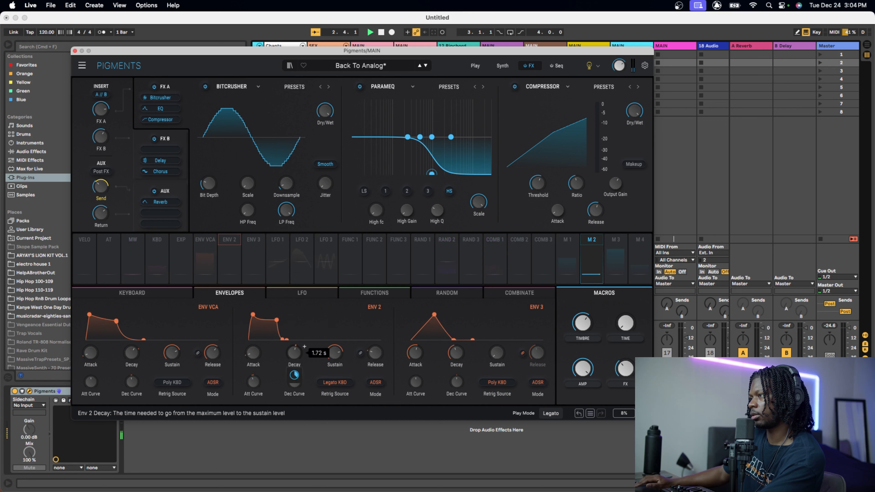
mouse_move(89, 357)
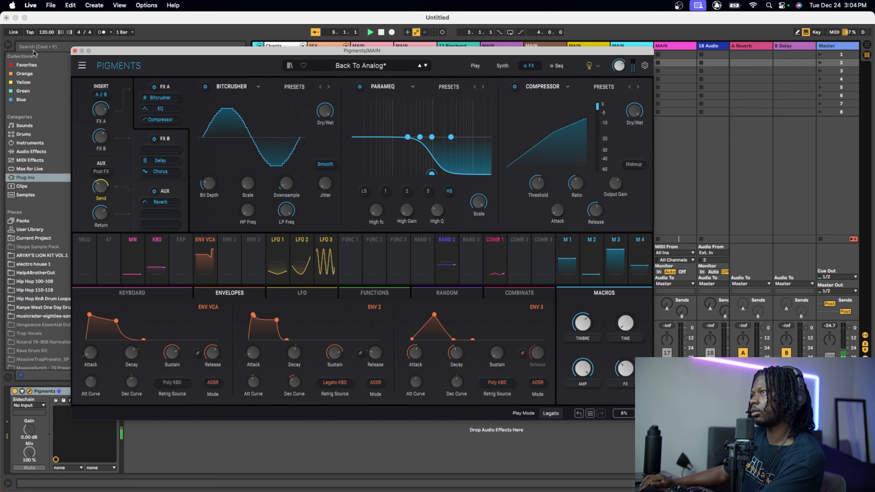
- Close Pigments, unsolo the yellow MAIN track and restart playback with all the layers
key(space)
click(75, 50)
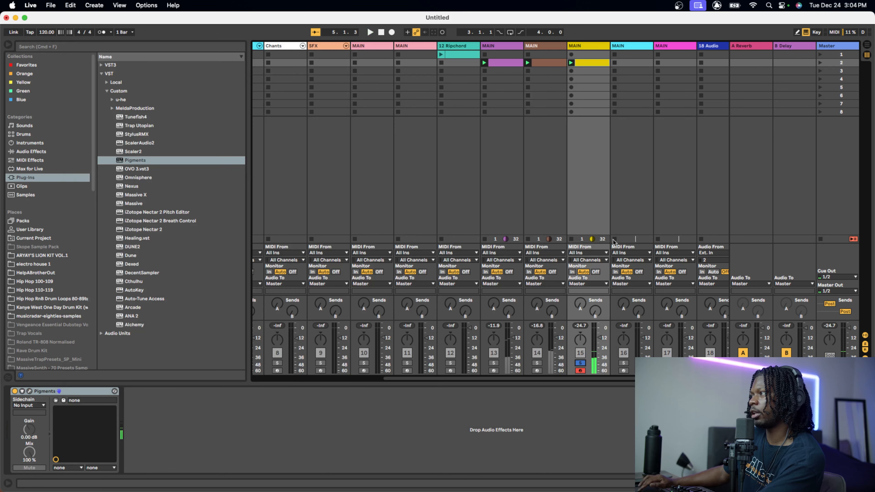
click(580, 363)
key(space)
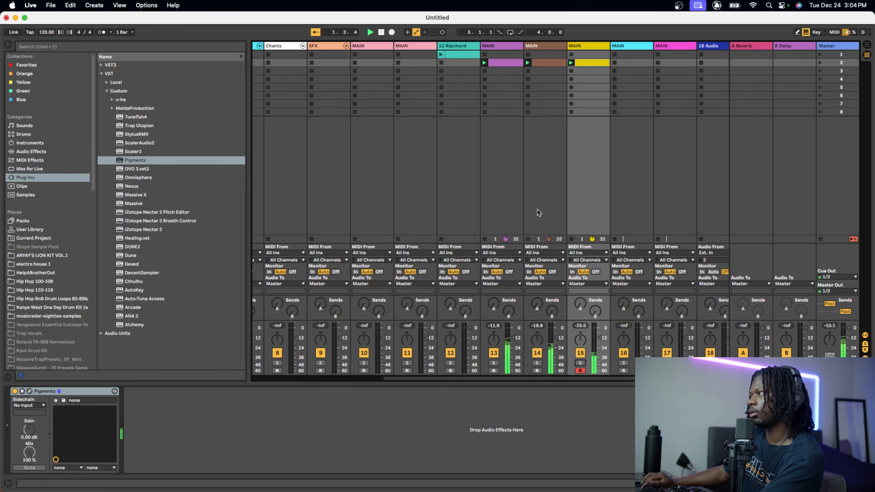
- Turn on the metronome, raise the tempo to 128 BPM and restart playback
click(103, 33)
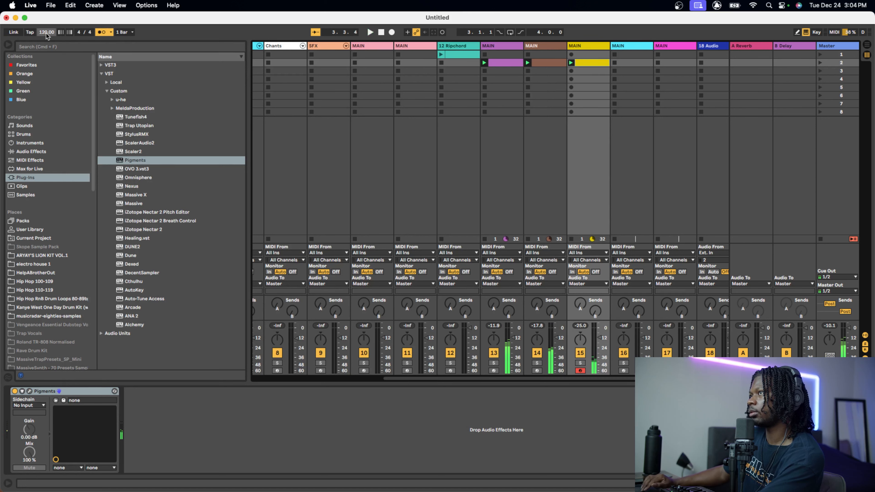
drag(47, 33, 47, 30)
key(space)
key(space)
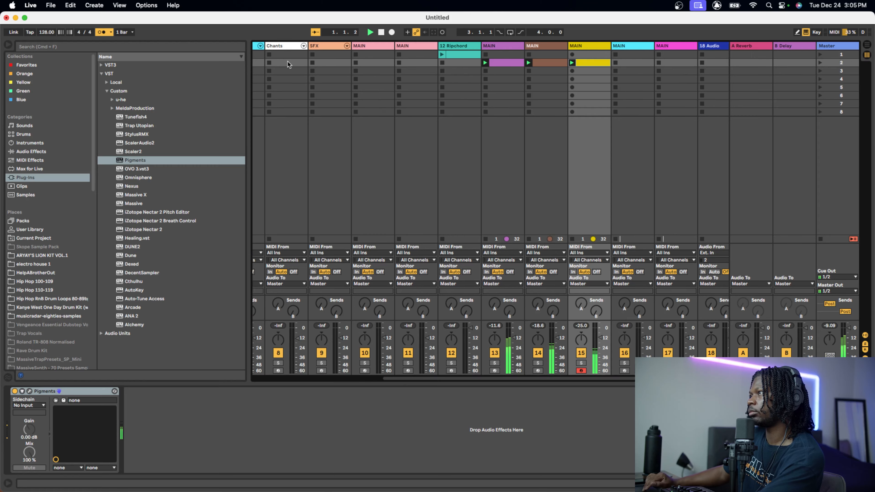
- Move the 808s clip down to scene 2 and open the GET BUSY Yeat Drum Kit sample folder
scroll(289, 65, left, 10)
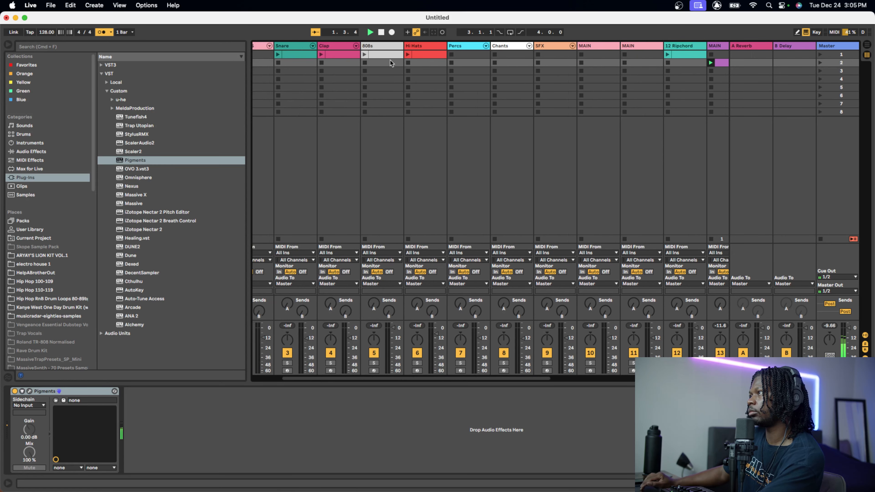
drag(385, 56, 378, 63)
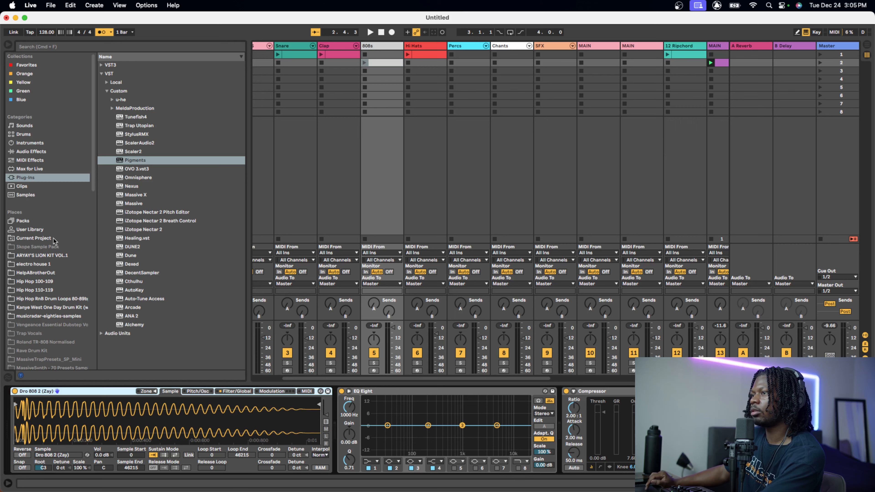
scroll(54, 240, down, 10)
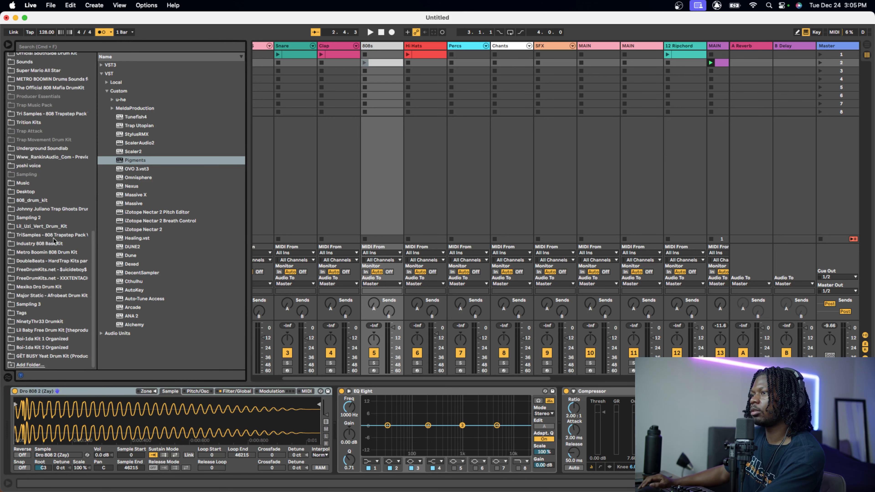
click(59, 339)
click(53, 357)
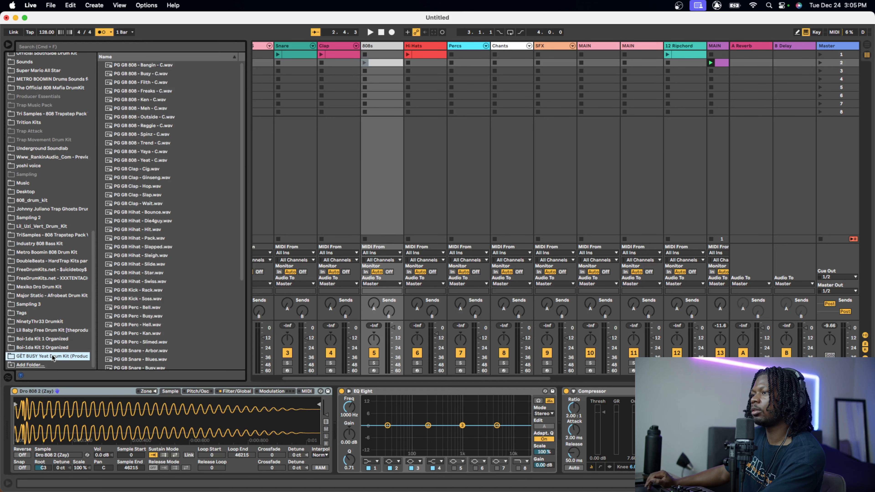
- Audition the kit's 808 samples and load PG GB 808 - Bangin - C.wav into the 808s track's sampler
click(142, 67)
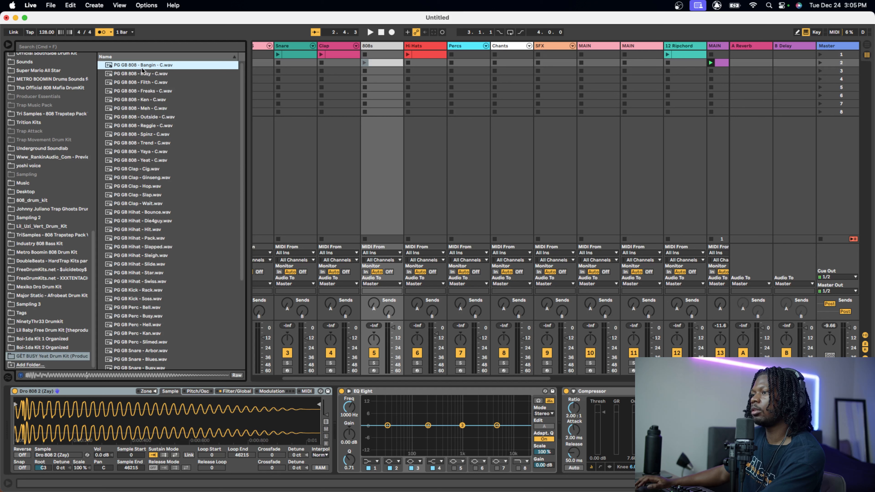
click(137, 74)
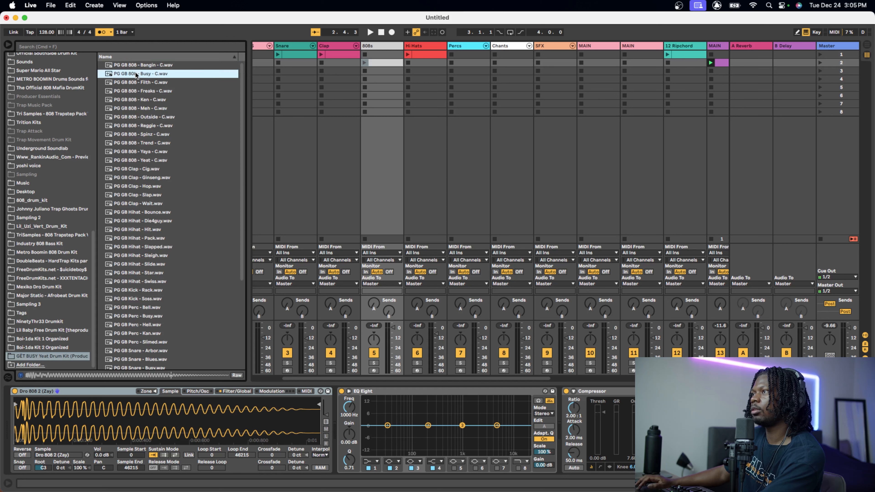
click(135, 81)
click(134, 99)
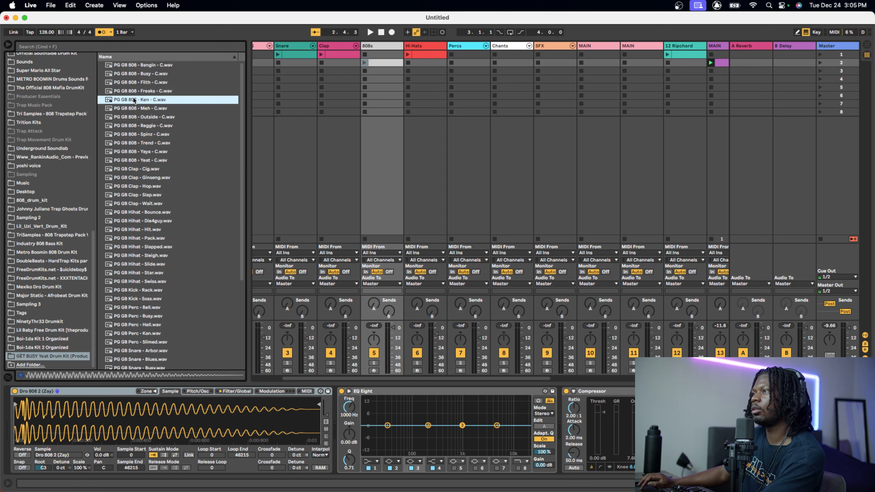
click(135, 91)
click(134, 108)
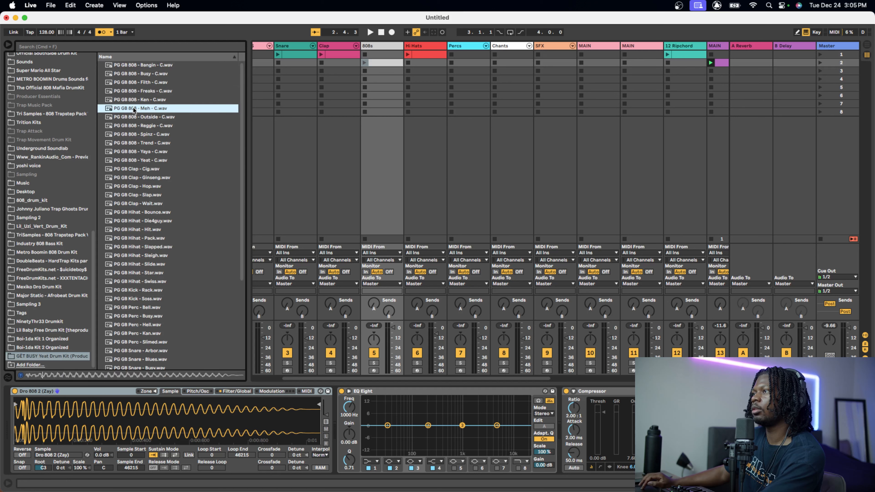
click(134, 118)
click(132, 126)
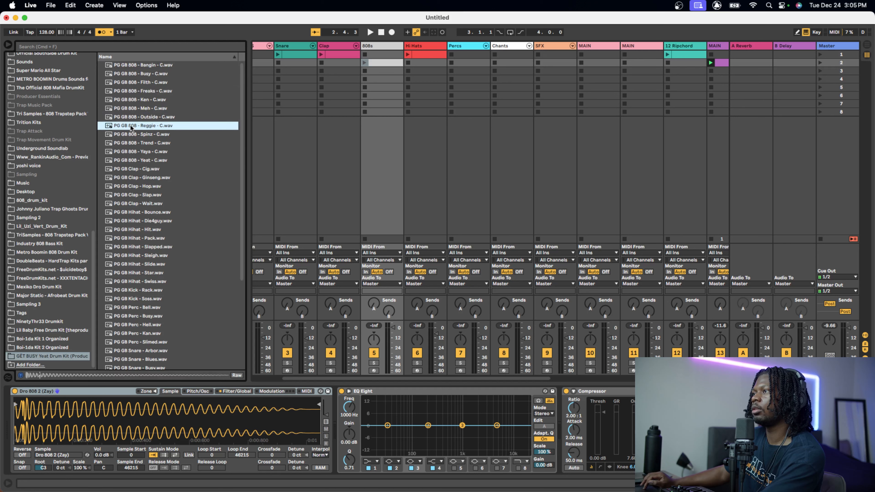
click(126, 118)
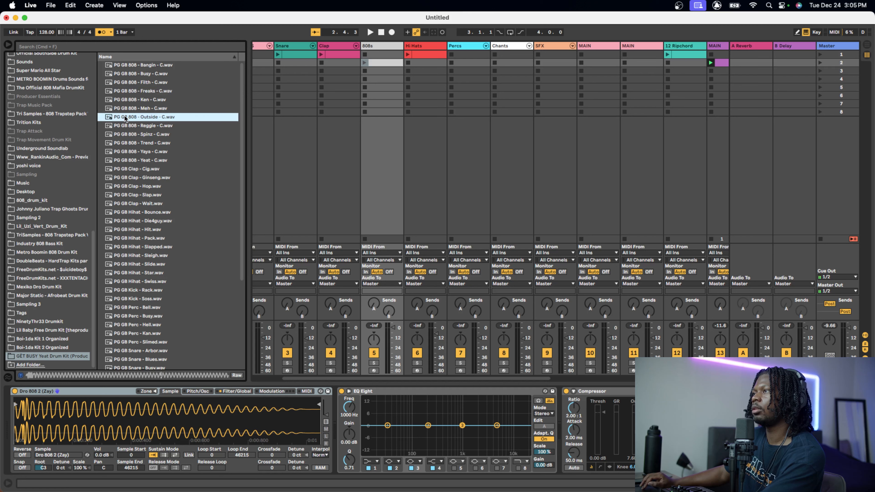
click(135, 65)
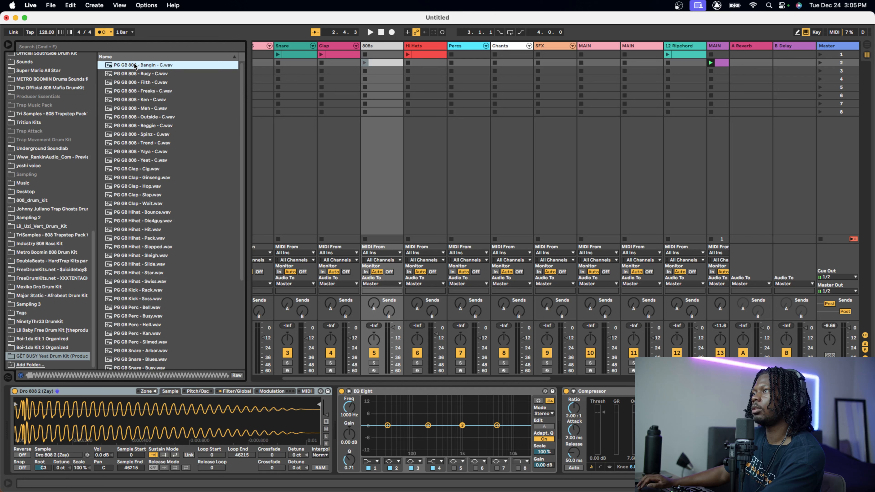
drag(135, 65, 191, 417)
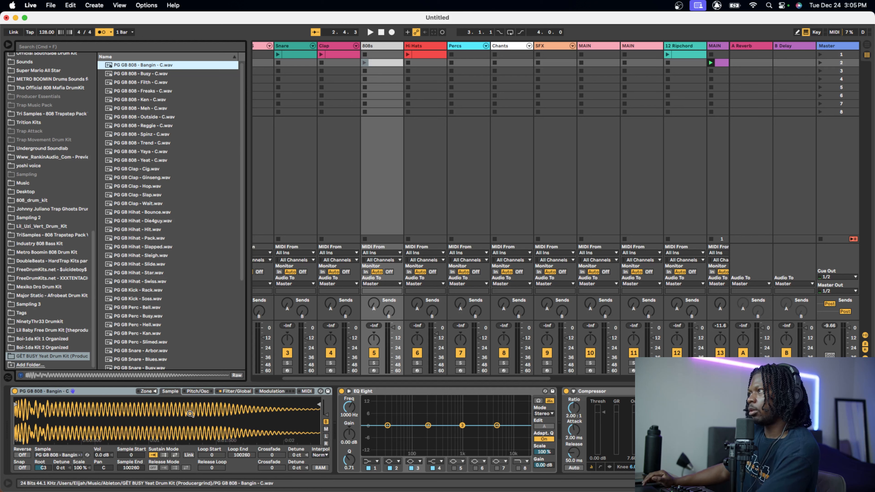
- Open the 808s clip in scene 2 and draw a D3 note from 1.1.1 to 1.3.4
click(388, 66)
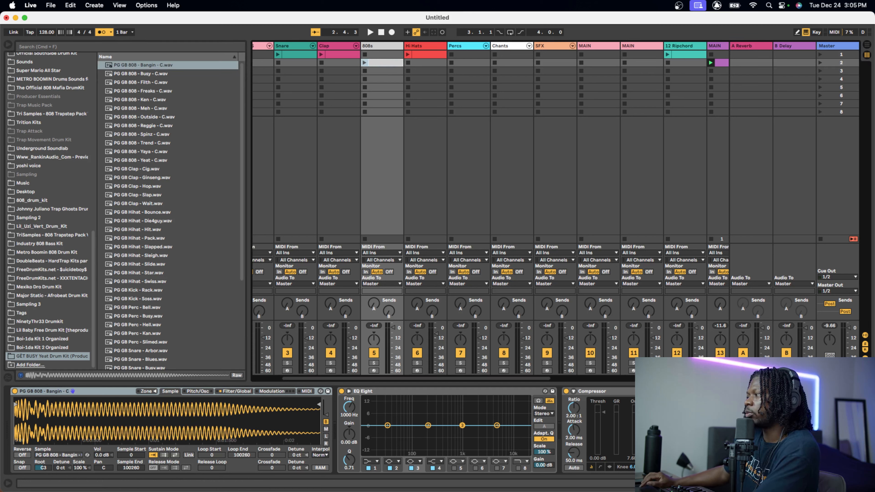
key(shift+Tab)
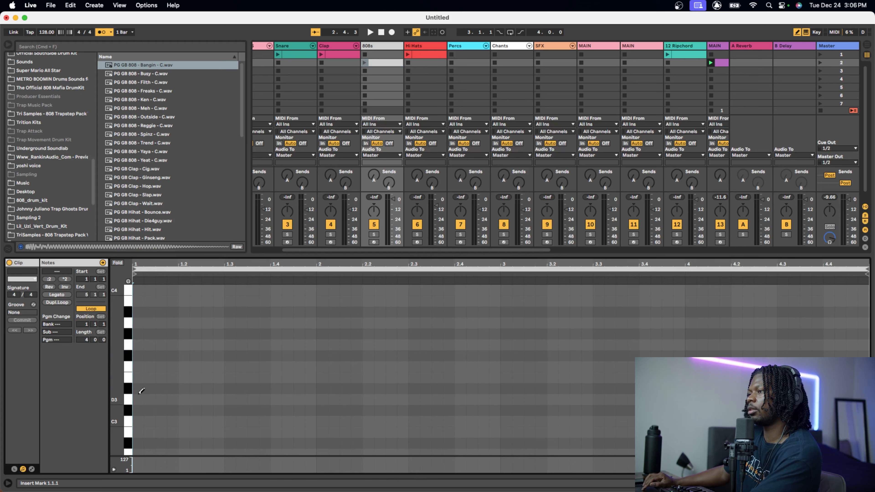
click(140, 400)
drag(142, 400, 258, 400)
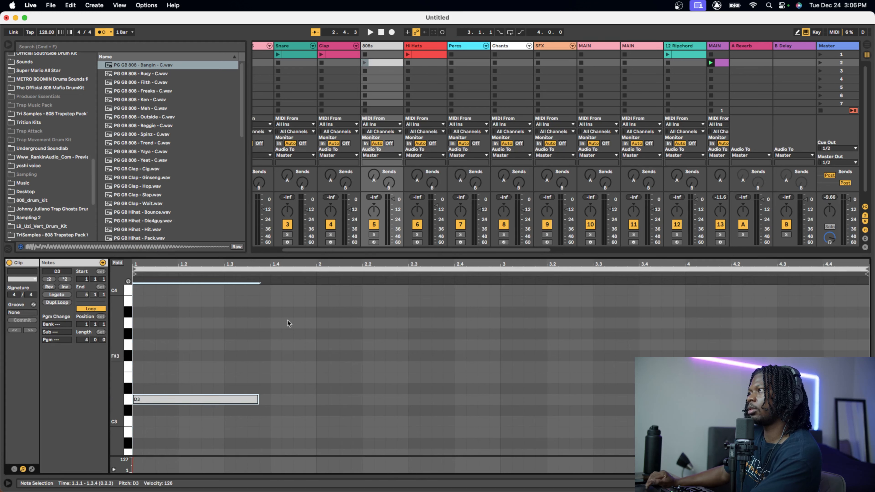
- Launch the 808s clip and adjust the D3 note's length to end at 1.4.1
click(367, 62)
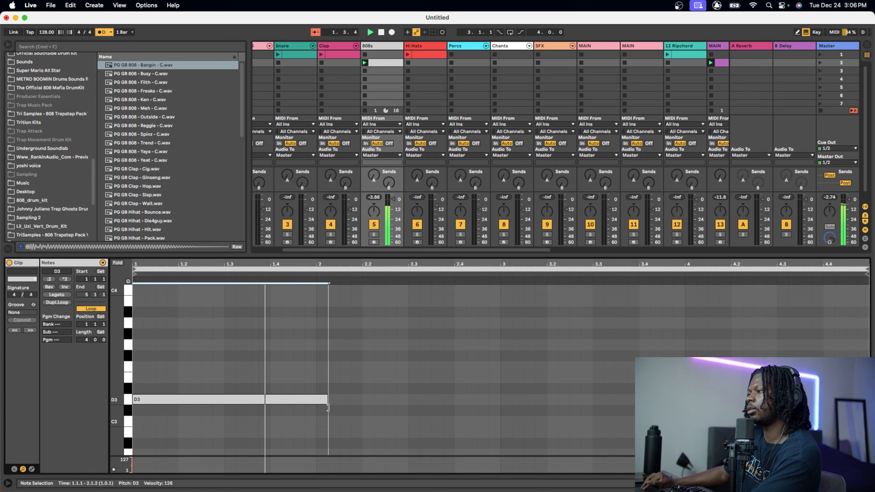
drag(257, 400, 317, 401)
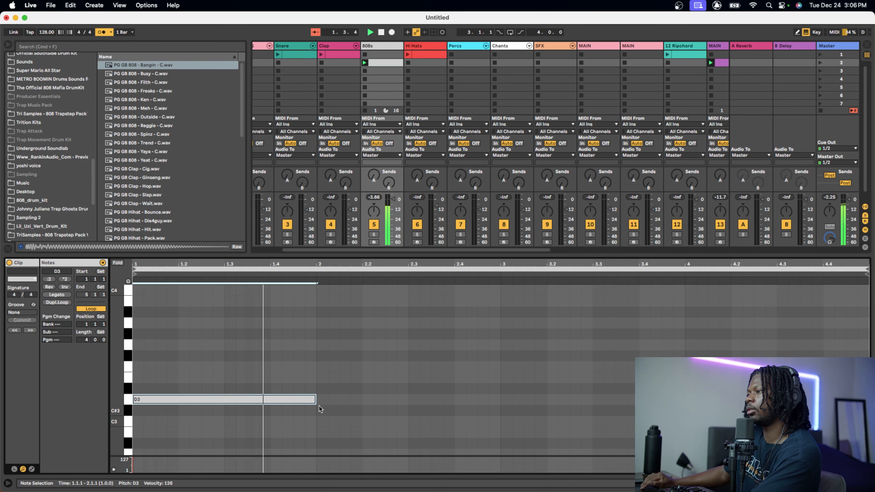
drag(315, 400, 265, 401)
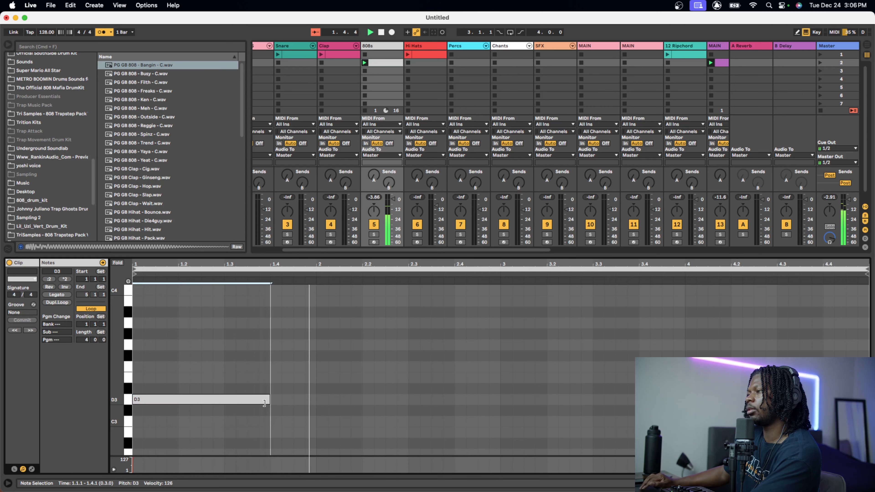
- Draw an F3 note in the 808s clip from 1.4.1 to 2.3.1
key(b)
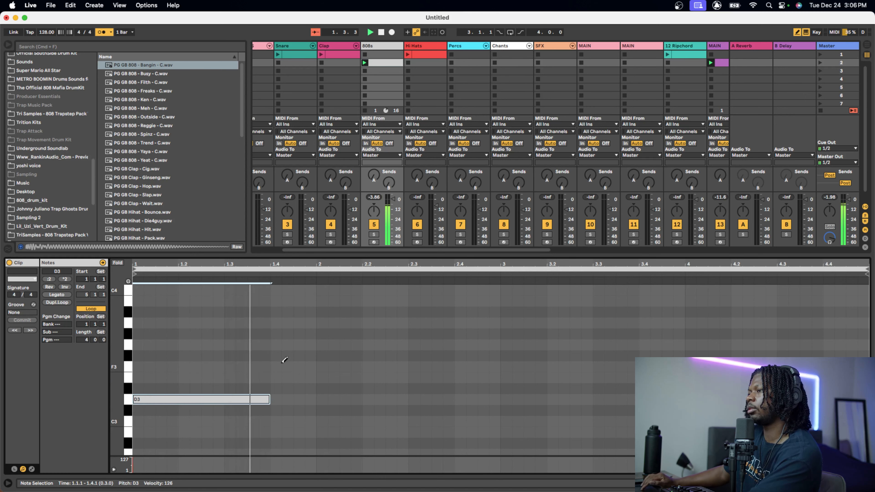
click(286, 367)
key(b)
drag(287, 368, 404, 376)
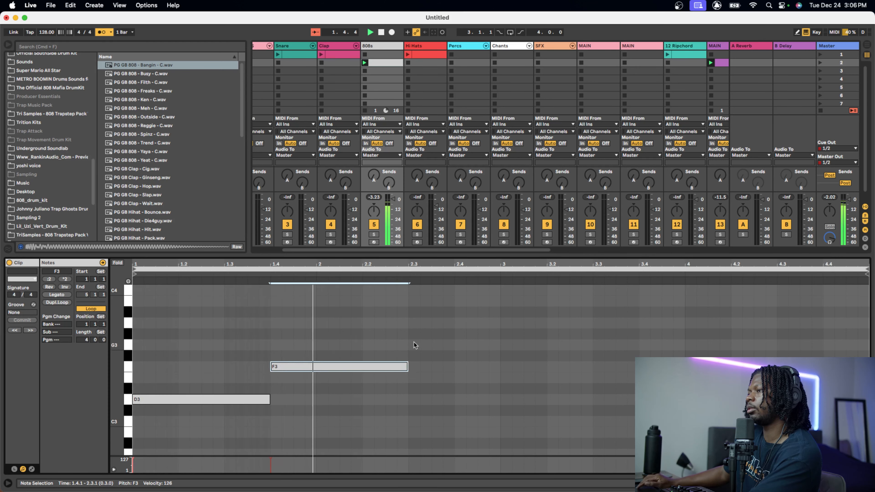
- Draw a two-beat note from 2.3.1 to 3.1.1 and move it up to C3
key(b)
mouse_move(412, 430)
mouse_down()
mouse_move(532, 445)
mouse_move(501, 437)
mouse_up()
drag(440, 433, 440, 423)
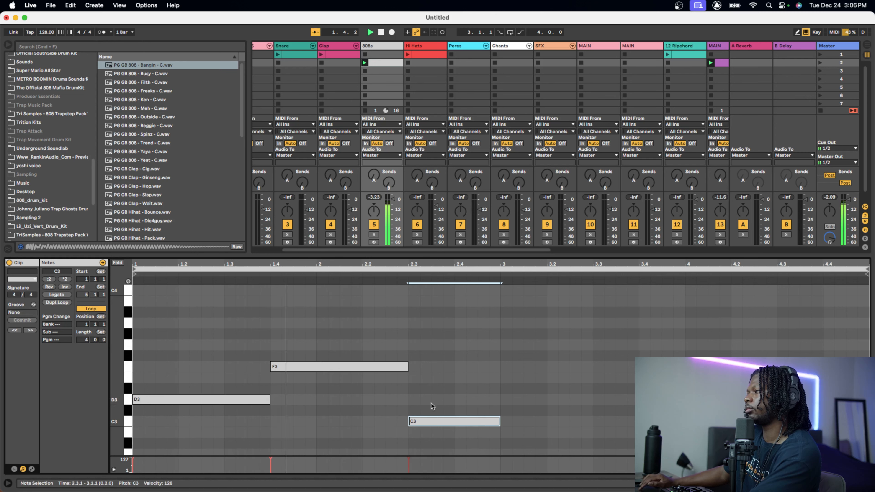
- Try starting the C3 note at 2.3.3 with F3 extended to meet it, and return both notes to the 2.3.1 boundary
drag(429, 423, 456, 426)
drag(406, 367, 430, 367)
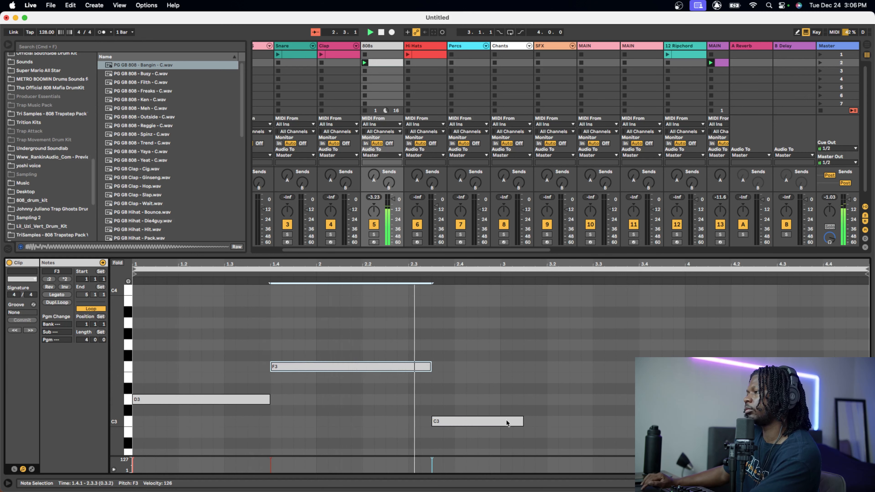
drag(442, 424, 420, 424)
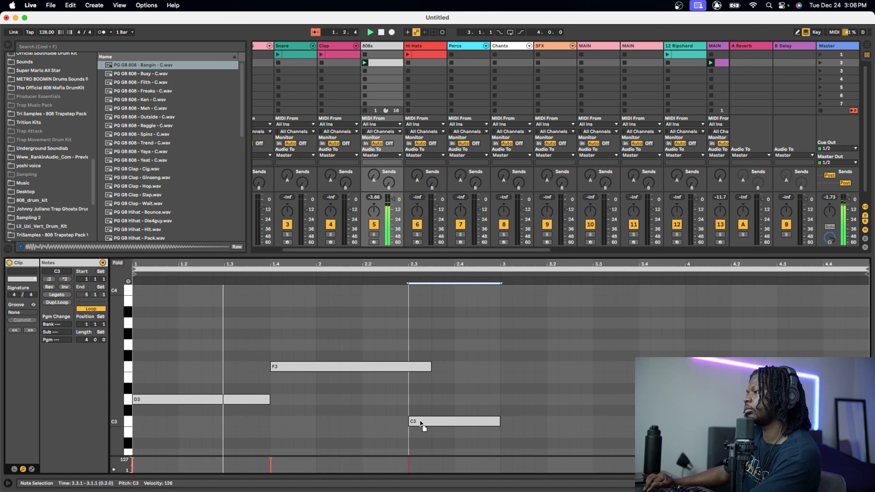
drag(429, 367, 407, 366)
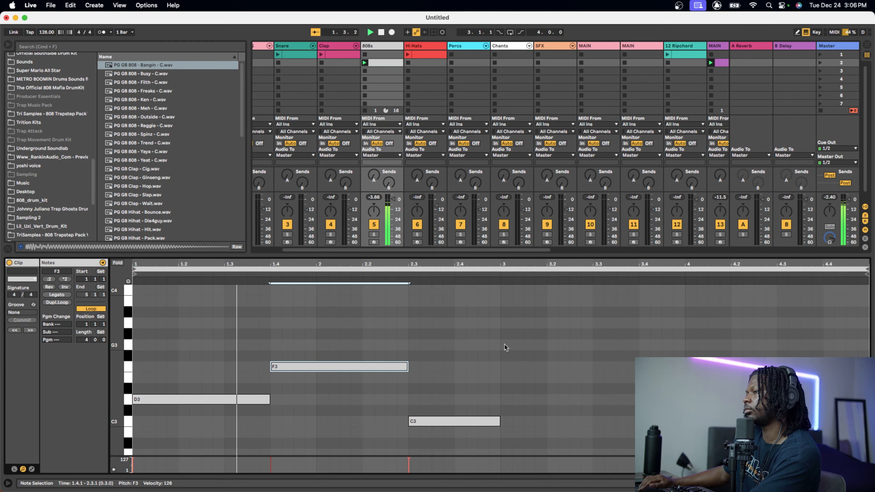
- Draw an A3 note in the 808s clip from 3.1.1 to 3.3.1
key(b)
click(505, 321)
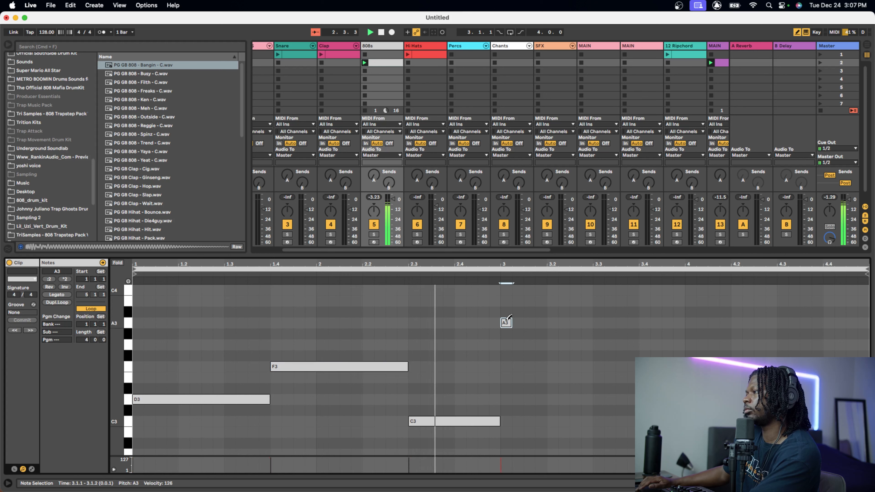
drag(527, 327, 595, 327)
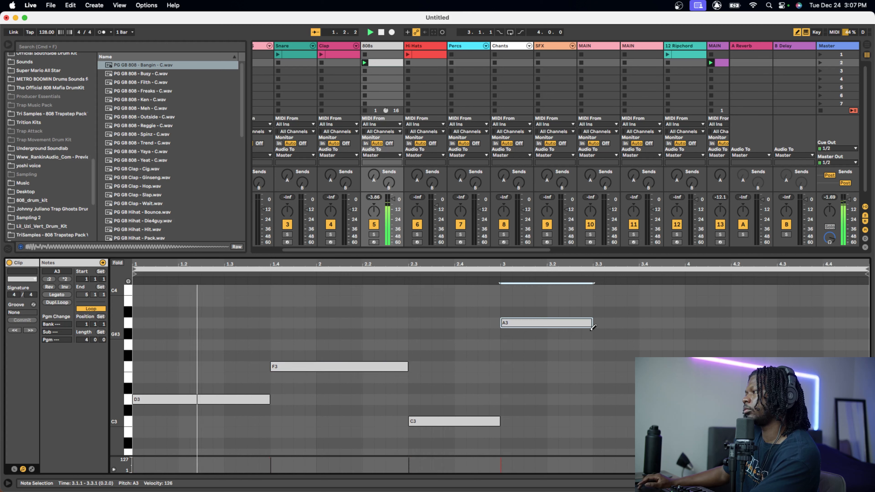
- Try extending the A3 note to 4.1.1, and return its end to 3.3.1
key(b)
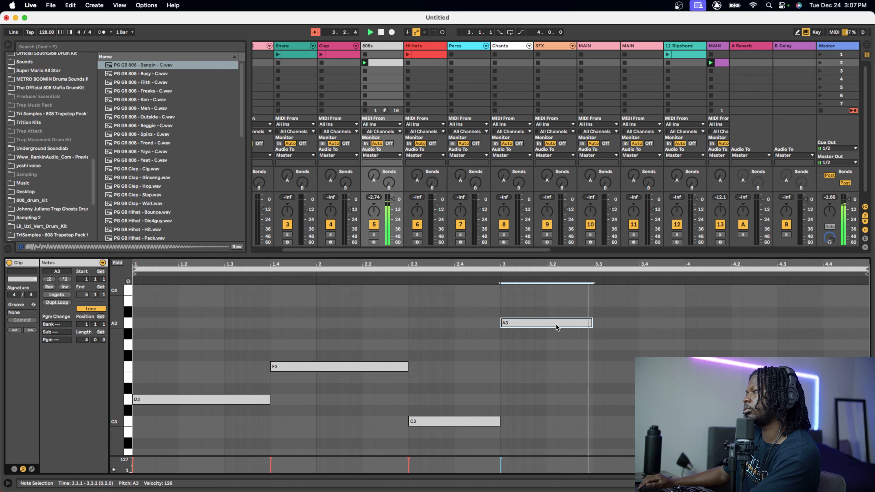
key(space)
key(space)
drag(592, 327, 591, 327)
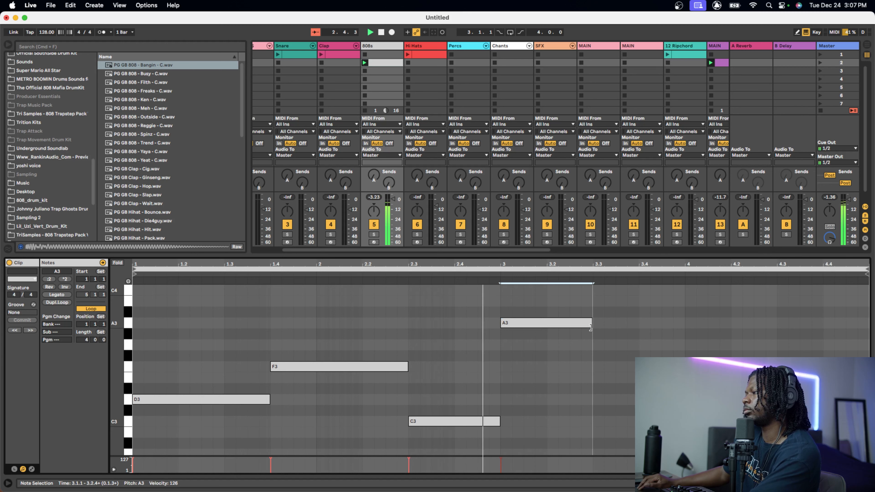
drag(590, 327, 686, 337)
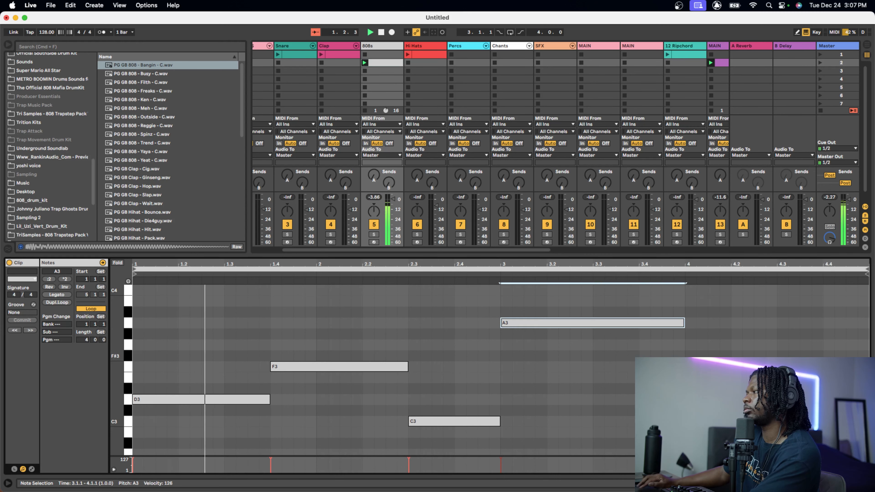
click(640, 341)
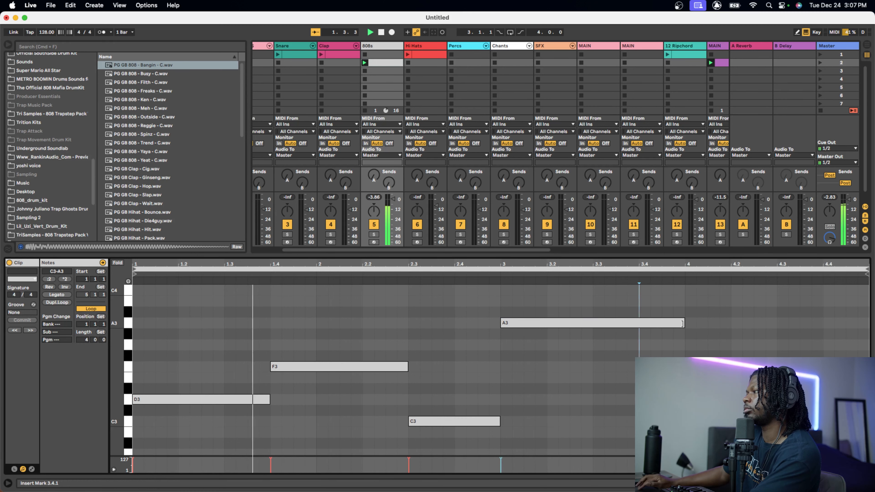
drag(685, 322, 593, 331)
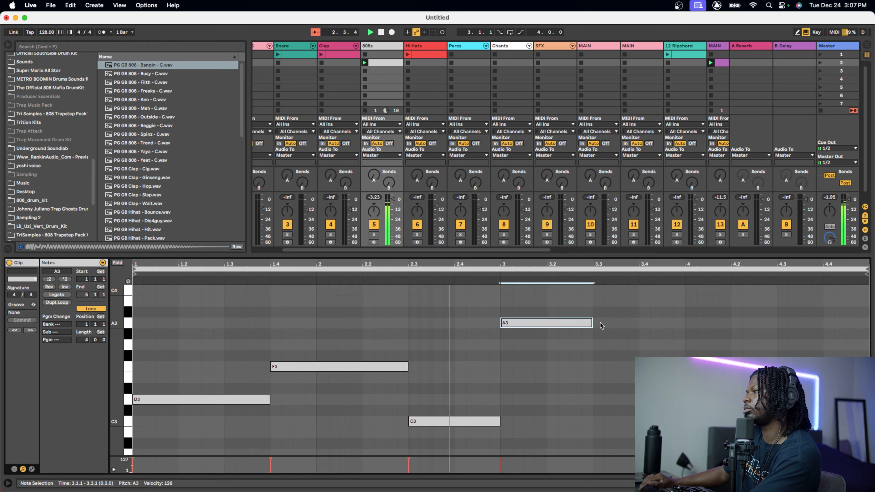
- Extend the A3 note to 3.3.3 and draw an A2 note from there to 4.3.1
scroll(606, 407, down, 2)
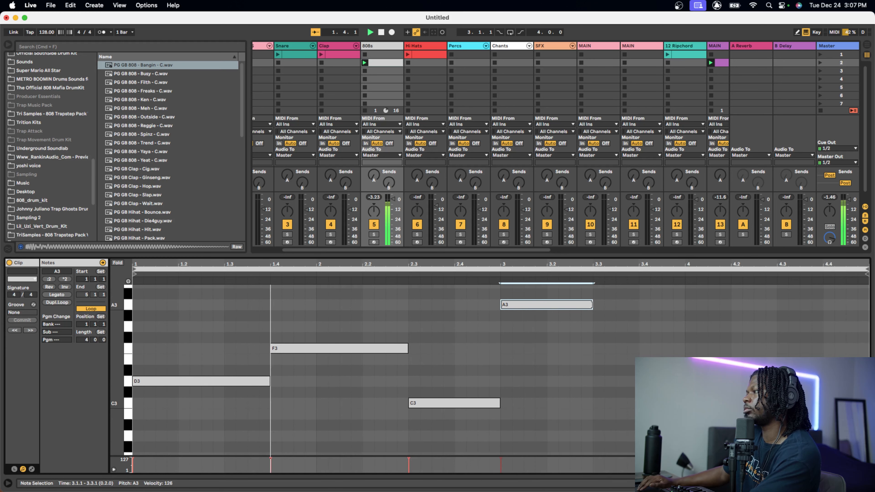
drag(589, 304, 611, 304)
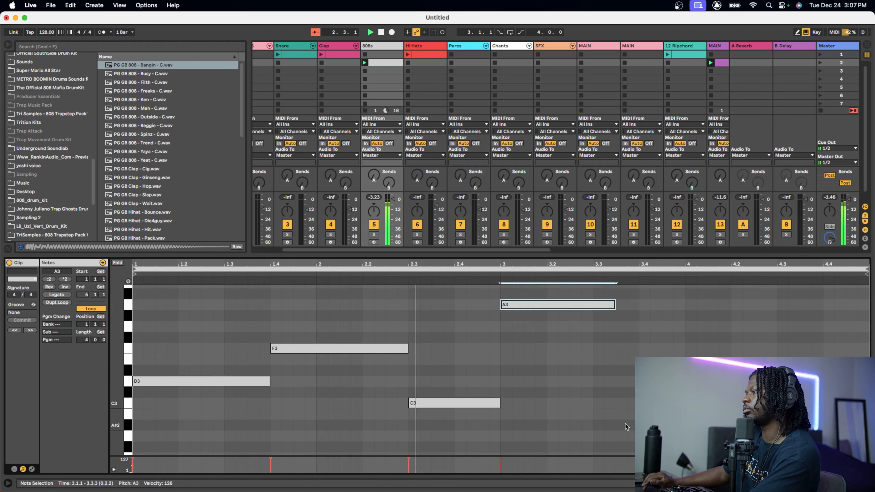
double_click(622, 436)
drag(626, 436, 777, 436)
click(780, 436)
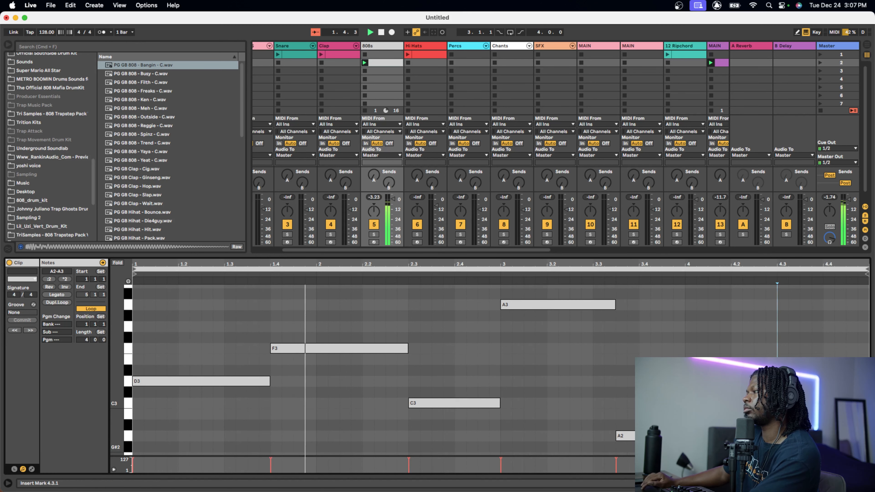
- Shift the boundary between the A3 and A2 notes to 3.4.1, keep the A2 end at 4.3.1, and play the loop
drag(631, 438, 654, 439)
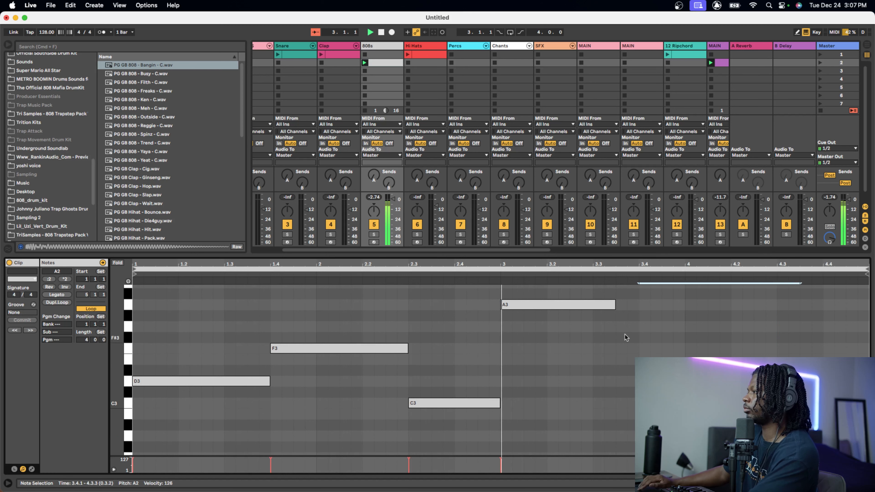
drag(615, 305, 636, 307)
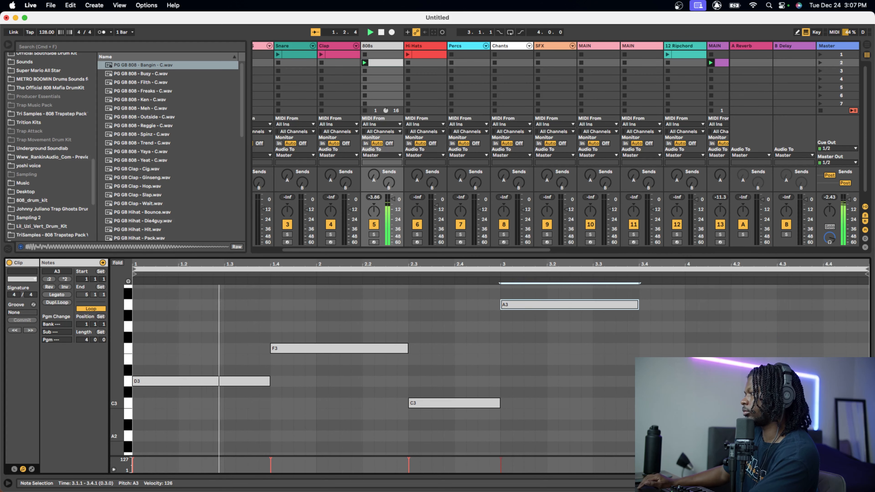
drag(776, 436, 778, 436)
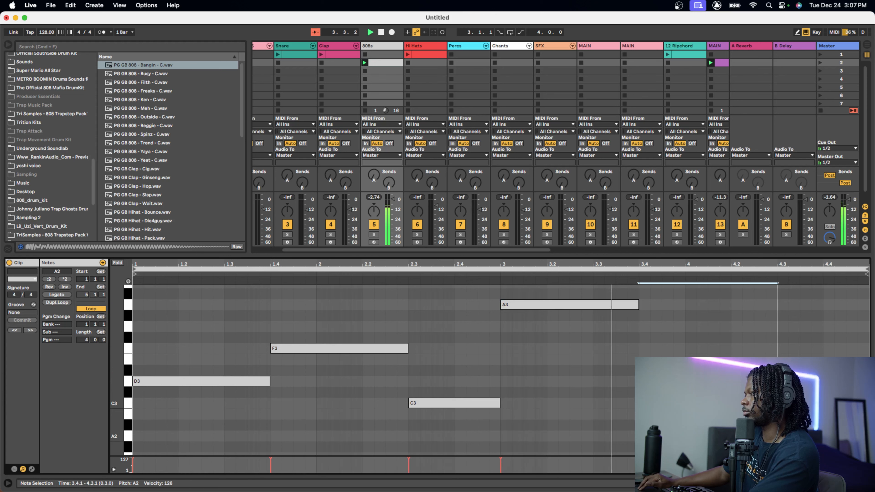
key(space)
key(space)
mouse_move(777, 436)
mouse_down()
mouse_move(754, 436)
mouse_move(778, 436)
mouse_up()
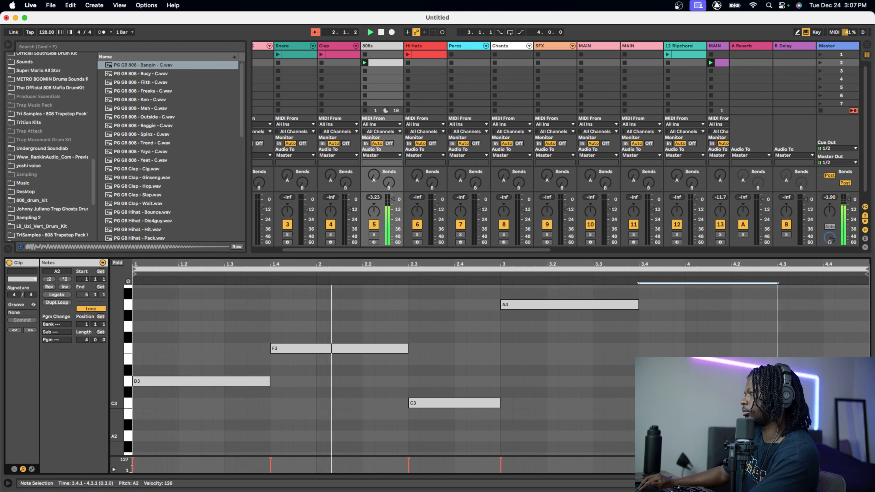
key(space)
key(space)
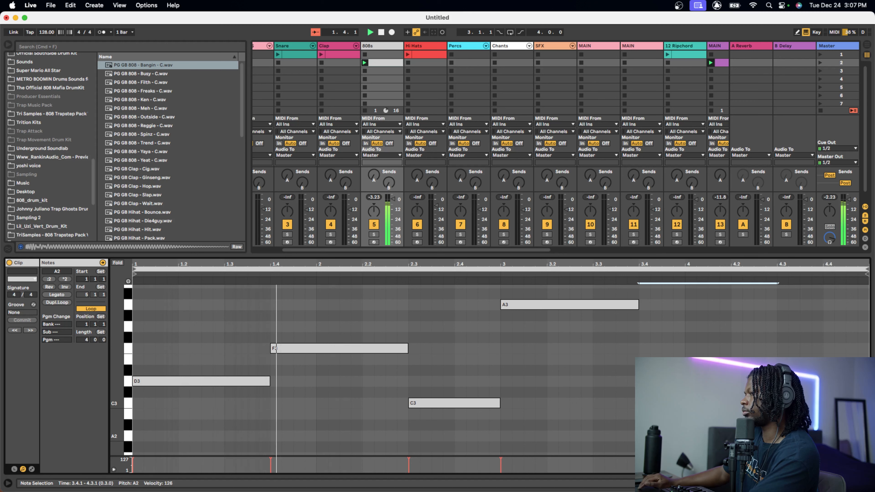
- Split the opening D3 note so a second D3 runs from 1.1.3 to 1.4.1
key(b)
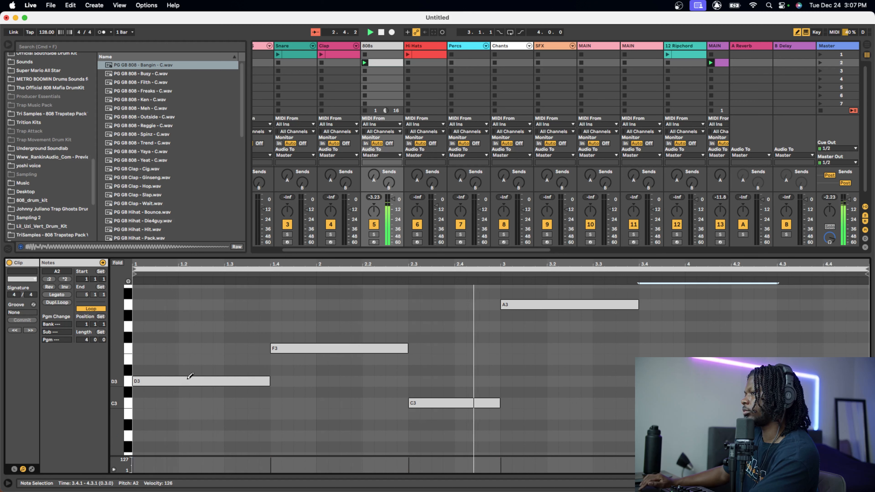
click(188, 379)
key(b)
drag(189, 381, 270, 395)
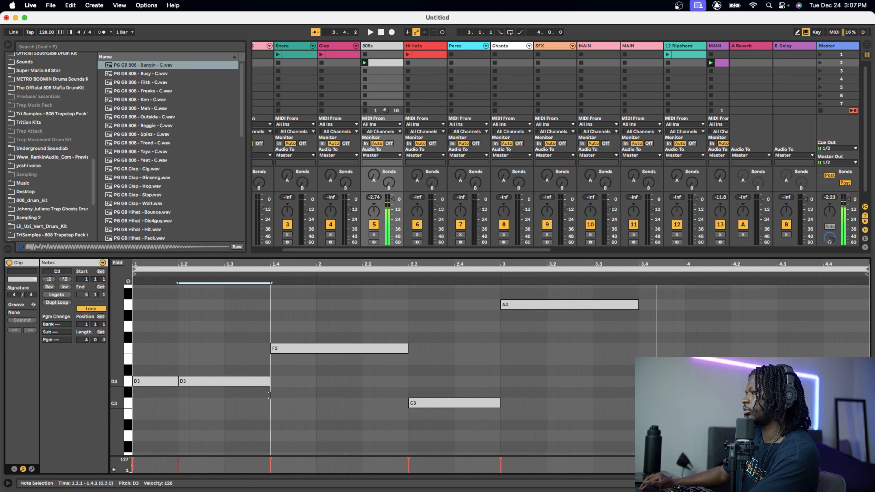
drag(221, 382, 188, 382)
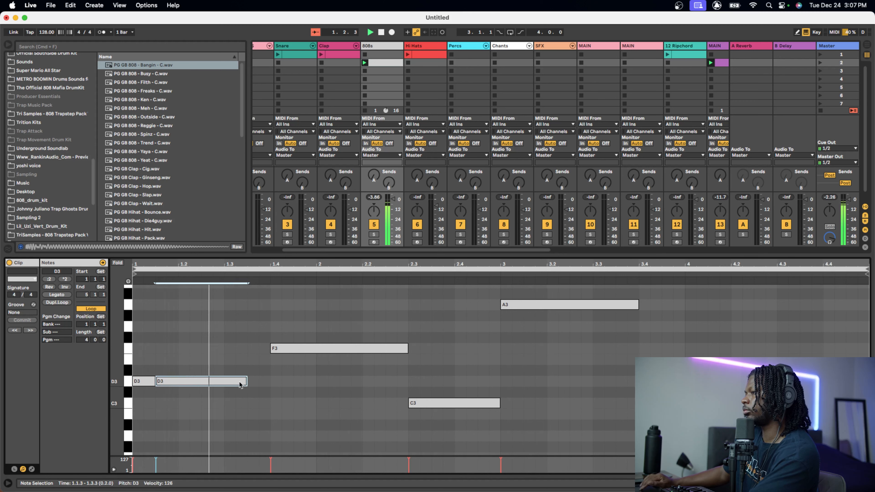
drag(245, 382, 270, 381)
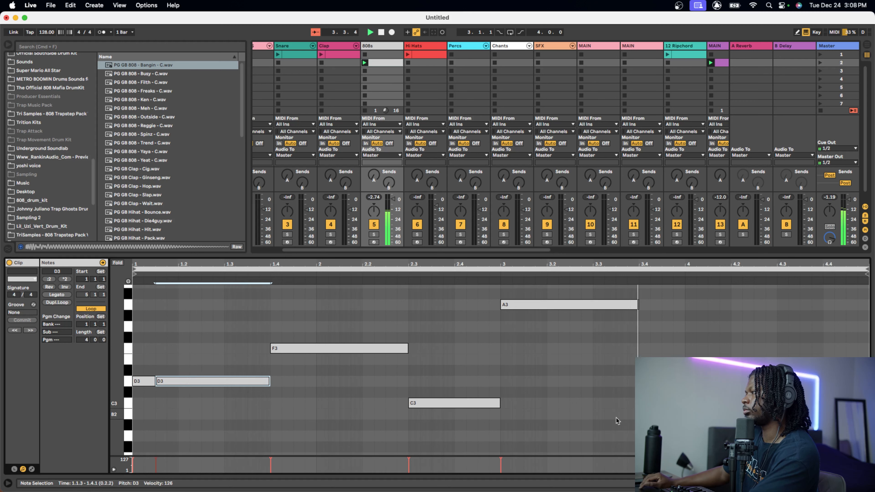
key(space)
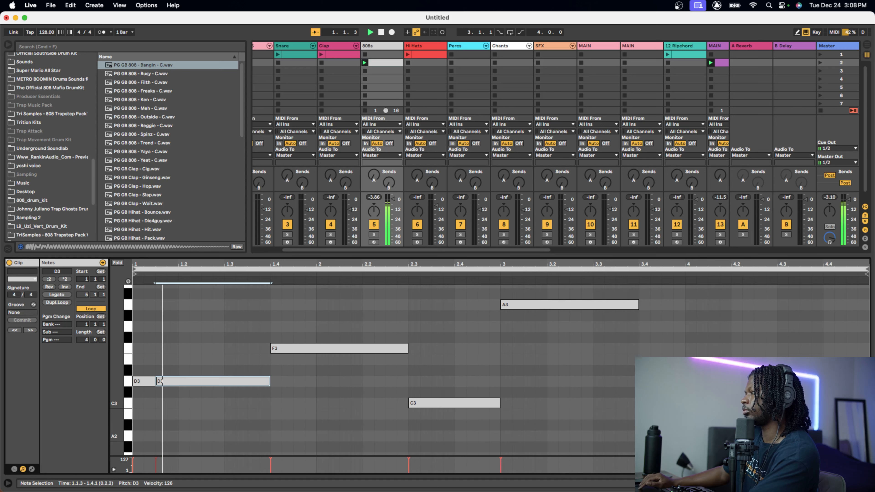
- Add a separate A2 note from 4.2.1 to 4.3.3 in the 808s clip
double_click(783, 436)
mouse_move(787, 437)
mouse_down()
mouse_move(869, 436)
mouse_move(777, 437)
mouse_up()
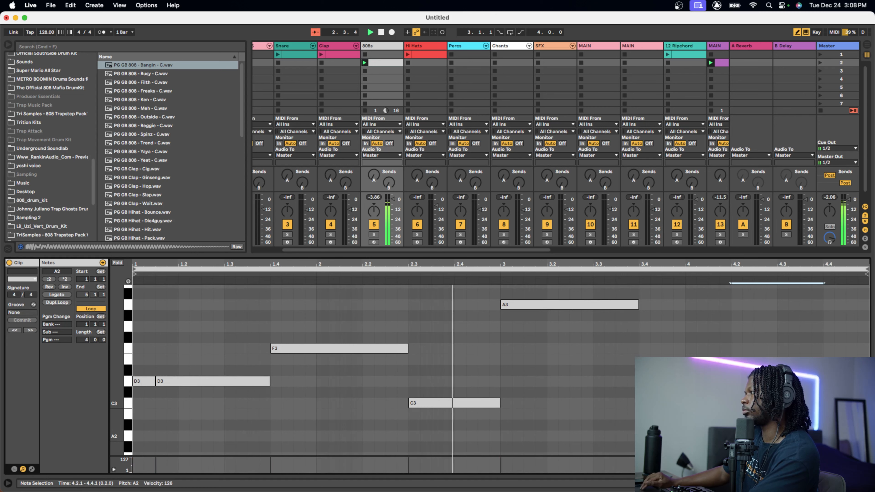
drag(823, 436, 800, 437)
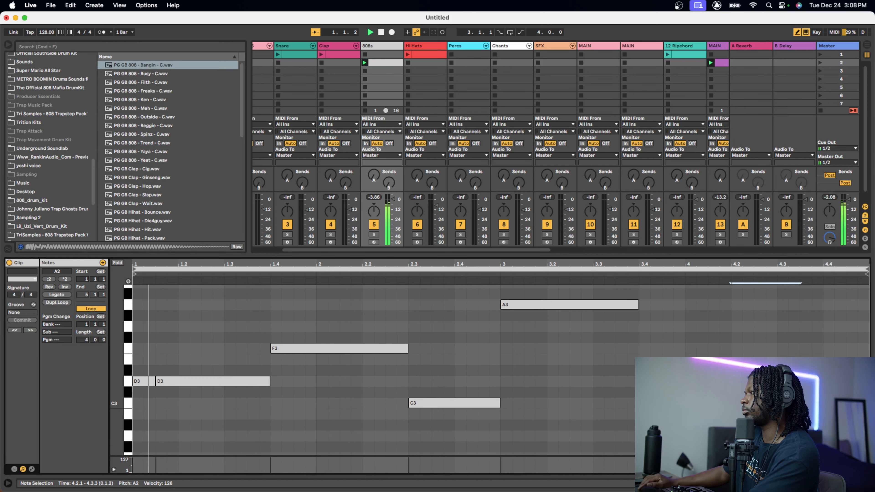
- Draw a C3 note from 4.3.3 to the clip end at 5.1.1
click(806, 403)
key(b)
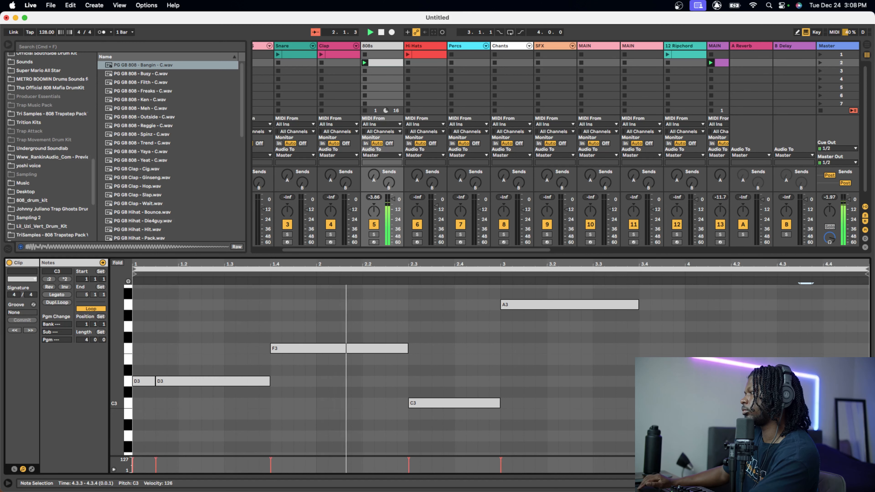
drag(811, 403, 869, 403)
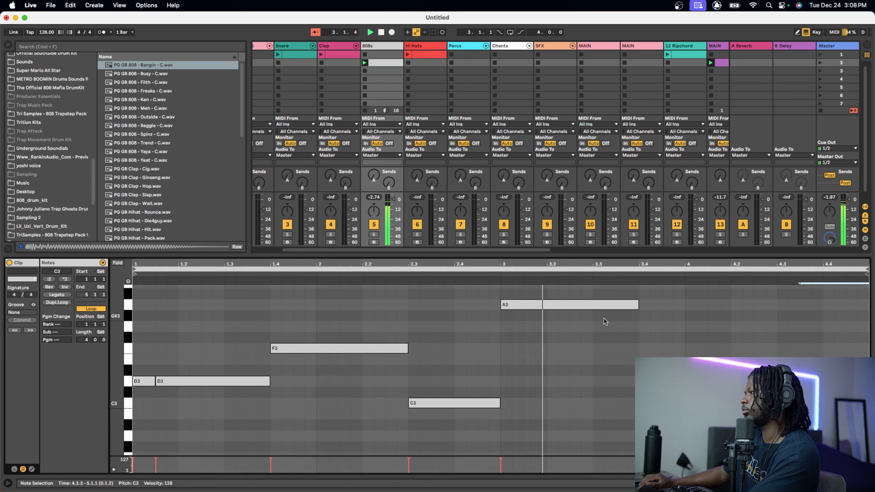
- Split the A3 note at 3.3.1, discard the split-off piece and shorten the remaining A3 to end at 3.2.1
key(b)
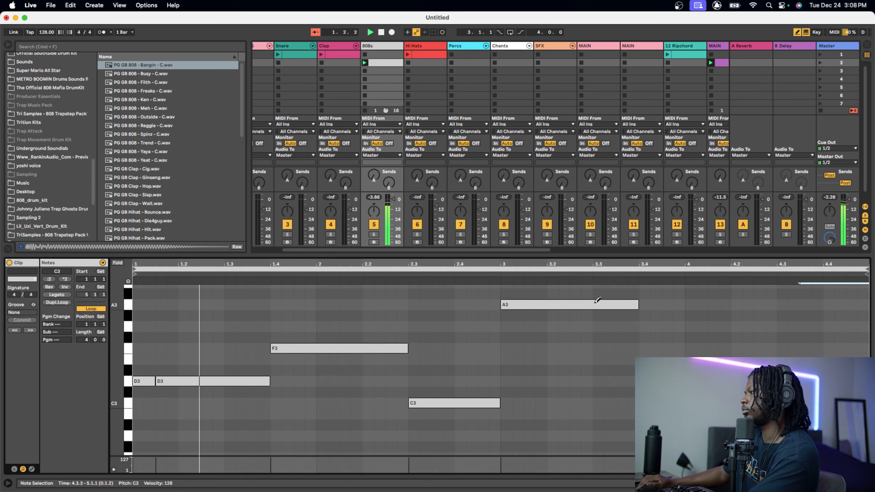
click(599, 305)
key(b)
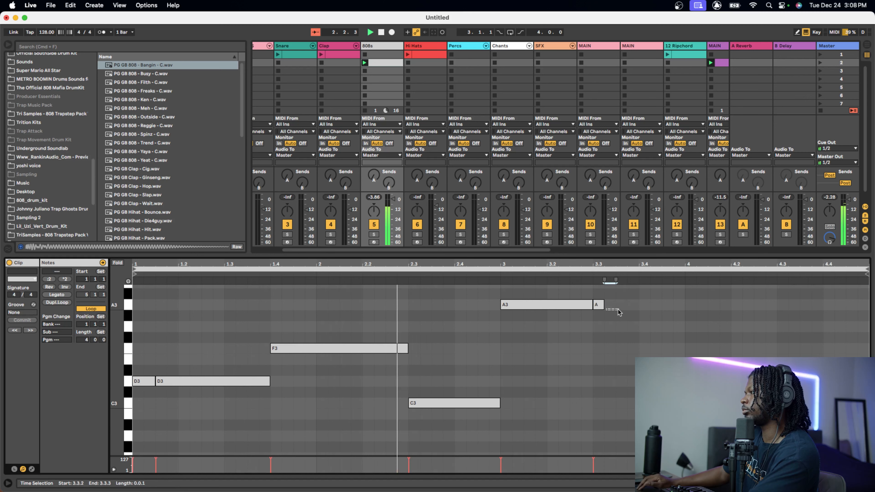
drag(604, 305, 581, 328)
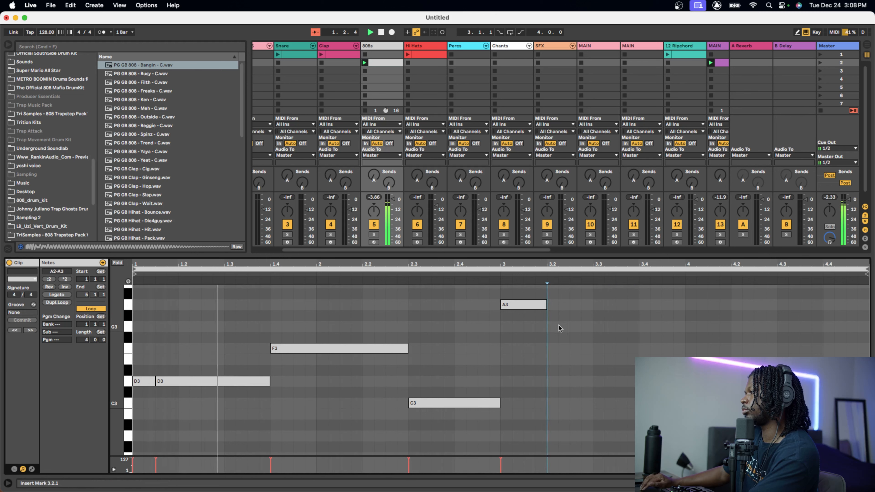
- Draw a G3 note from 3.2.1 to 3.4.2, and move it to F#3 starting at 3.2.3
double_click(553, 327)
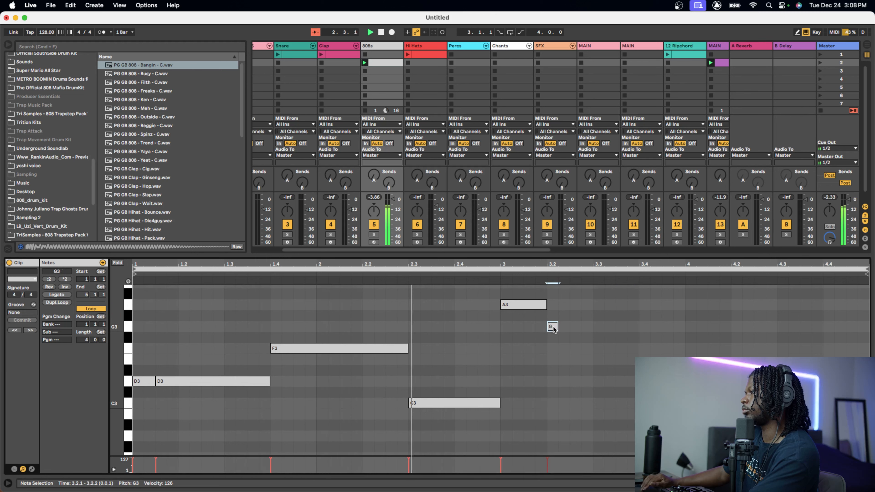
drag(557, 326, 650, 327)
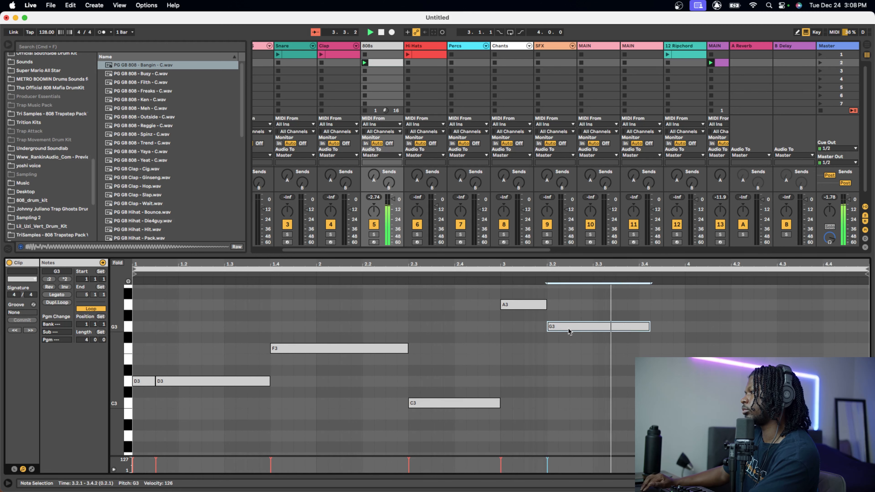
drag(568, 328, 570, 343)
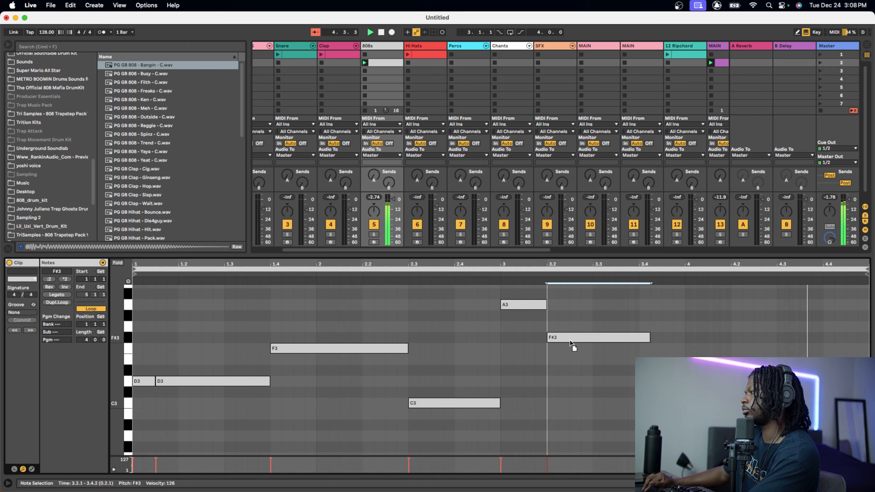
drag(570, 341, 588, 341)
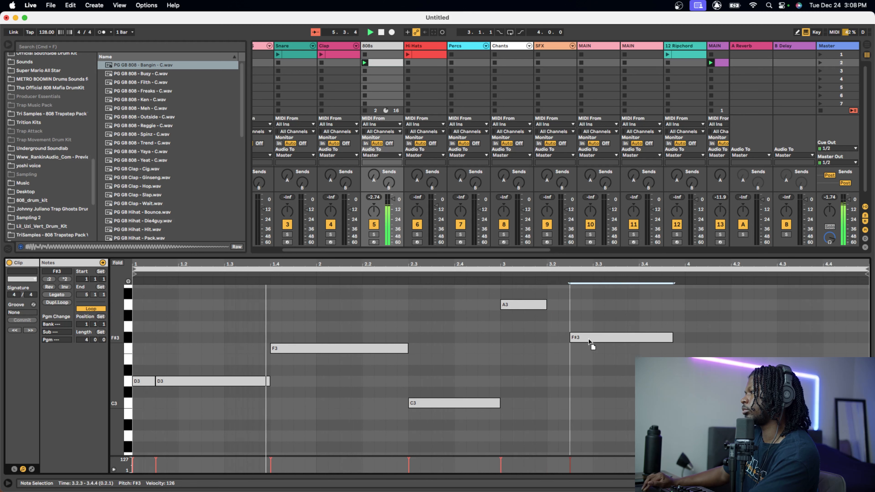
- Extend the A3 note to 3.2.3, and end the F#3 note at 3.4.1 and lower it to F3
drag(545, 305, 568, 306)
drag(670, 338, 633, 340)
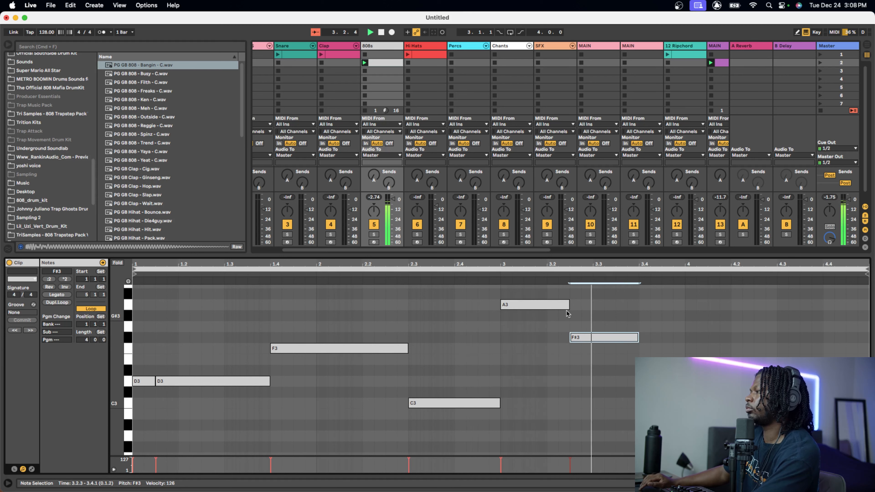
drag(591, 340, 590, 346)
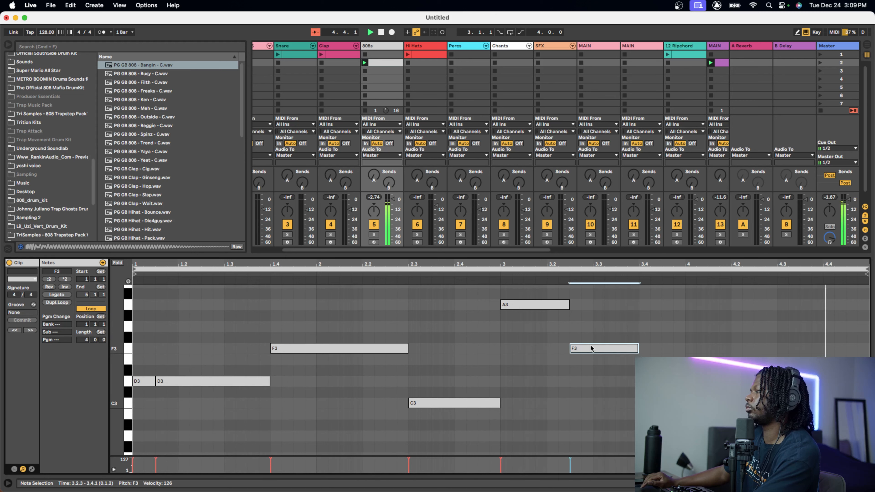
click(571, 388)
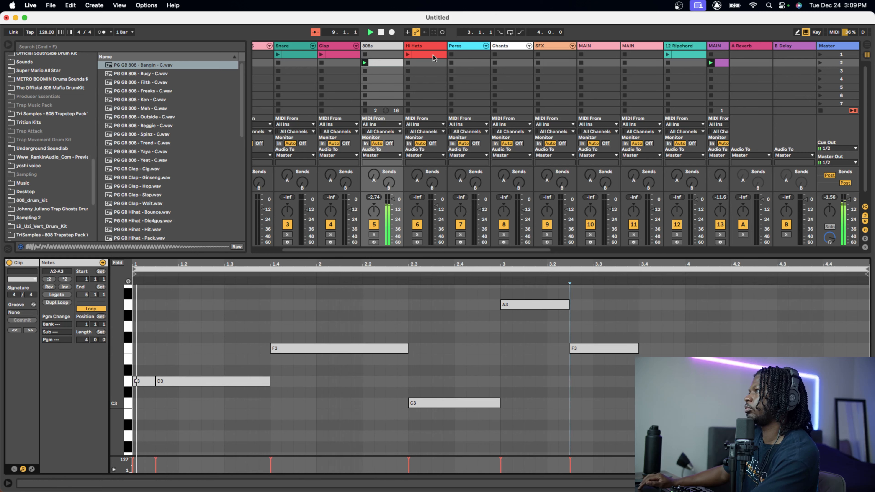
- Move the Hi Hats and Clap clips down to scene 2 and launch the Clap clip
double_click(431, 62)
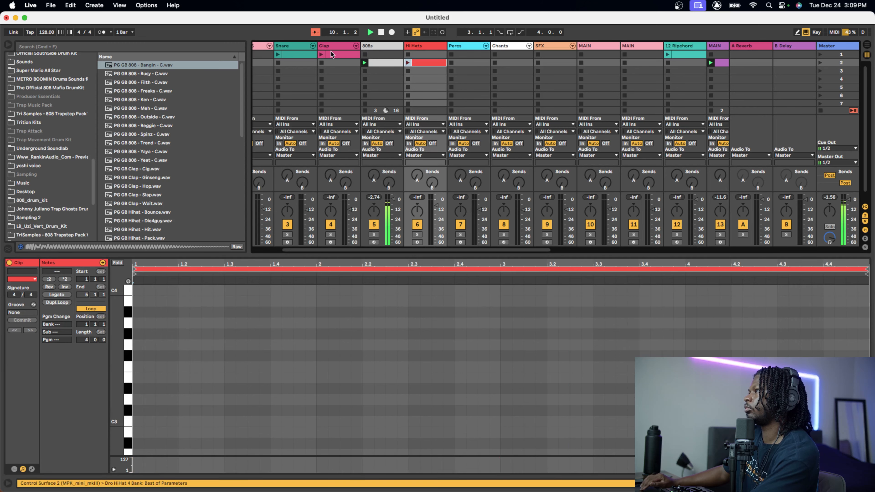
drag(332, 52, 333, 63)
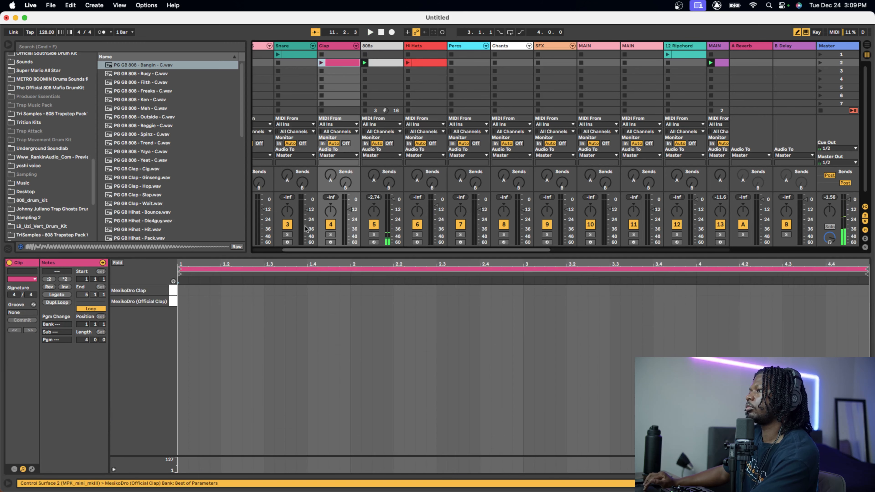
click(313, 62)
click(322, 63)
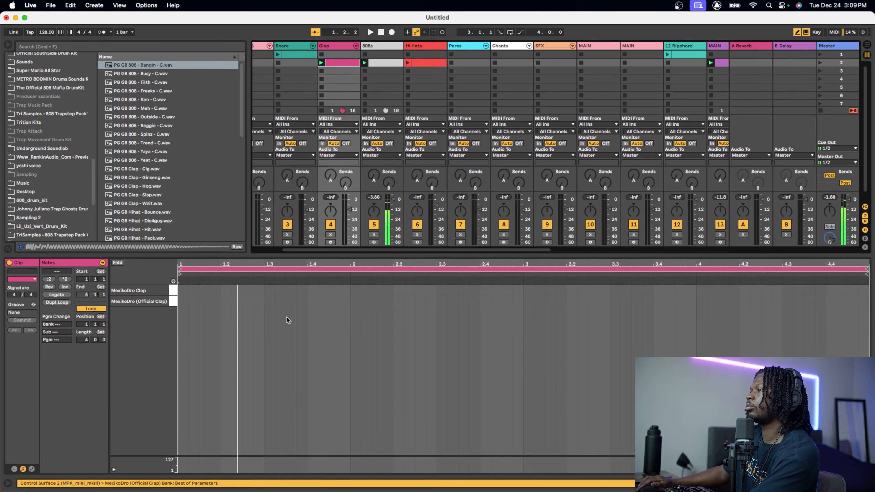
- Draw MexikoDro (Official Clap) notes at 1.3, 2.3, 3.3 and 4.3 in the Clap clip
click(269, 301)
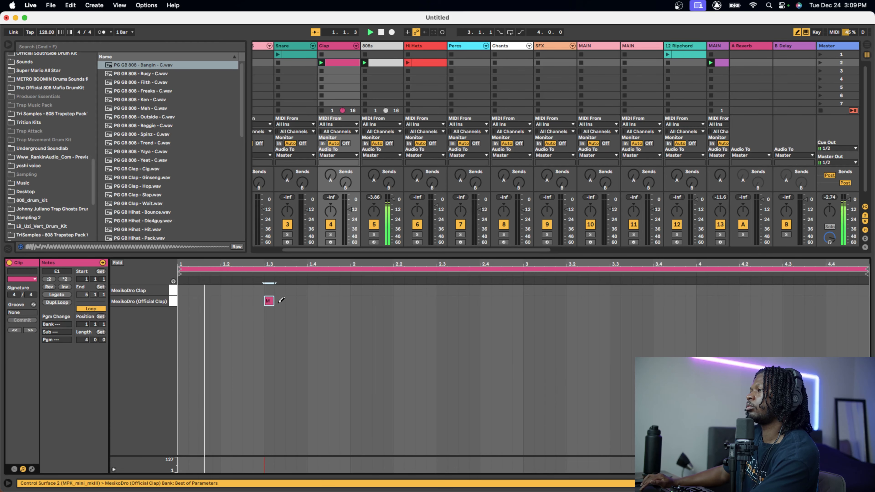
click(442, 301)
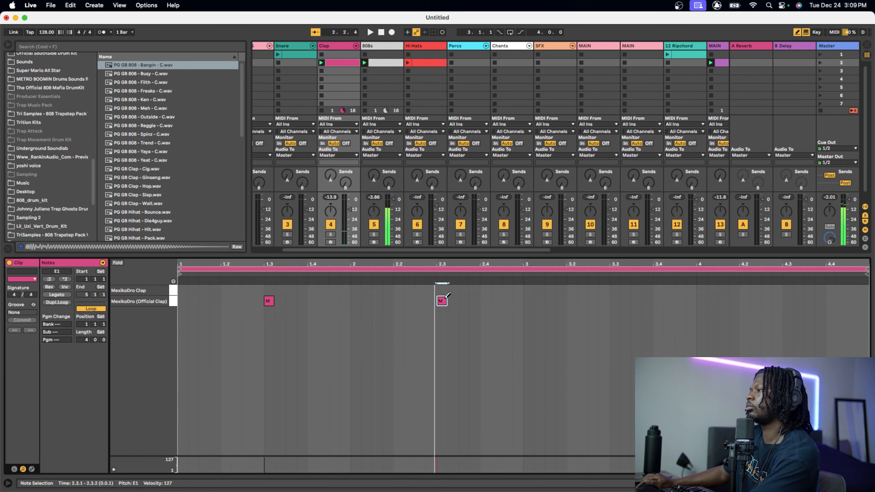
click(615, 301)
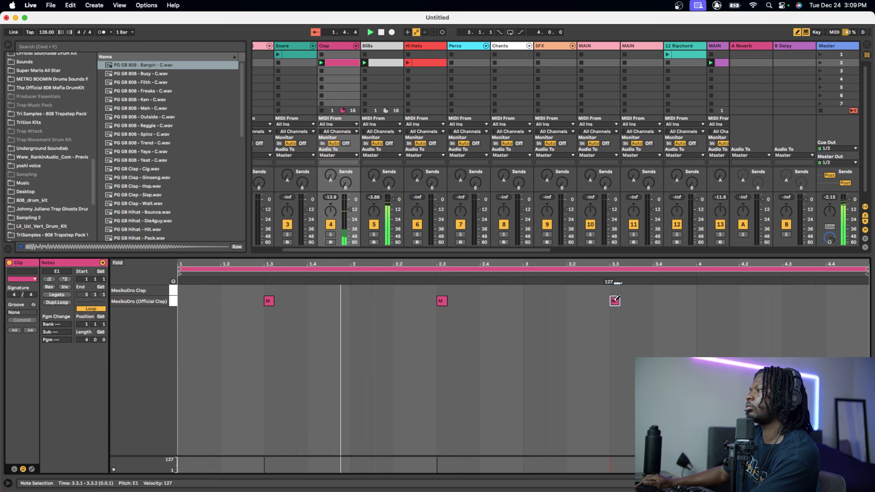
click(788, 301)
key(b)
click(555, 345)
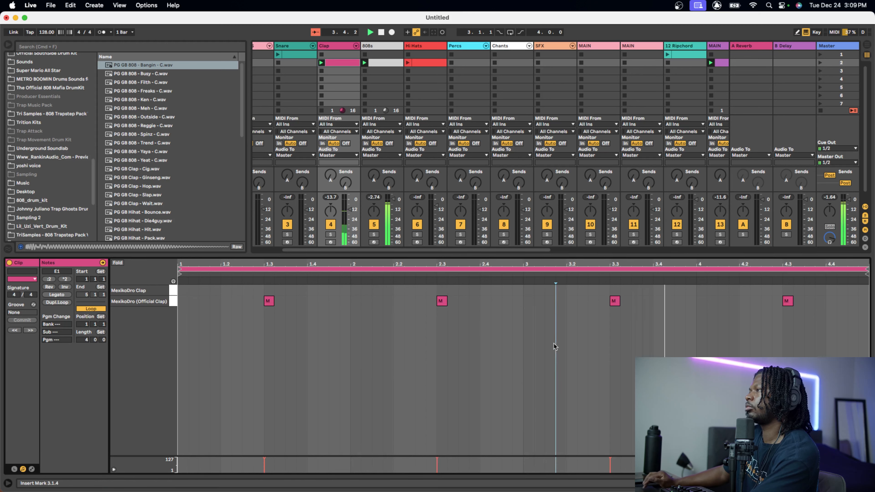
- Draw a D3 note at 1.1.1 in the Hi Hats clip of scene 2 and launch the clip
click(407, 64)
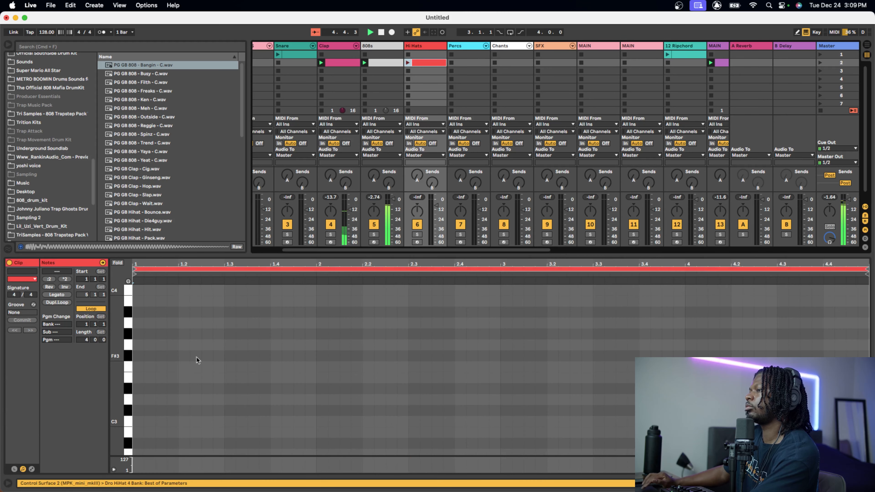
click(140, 399)
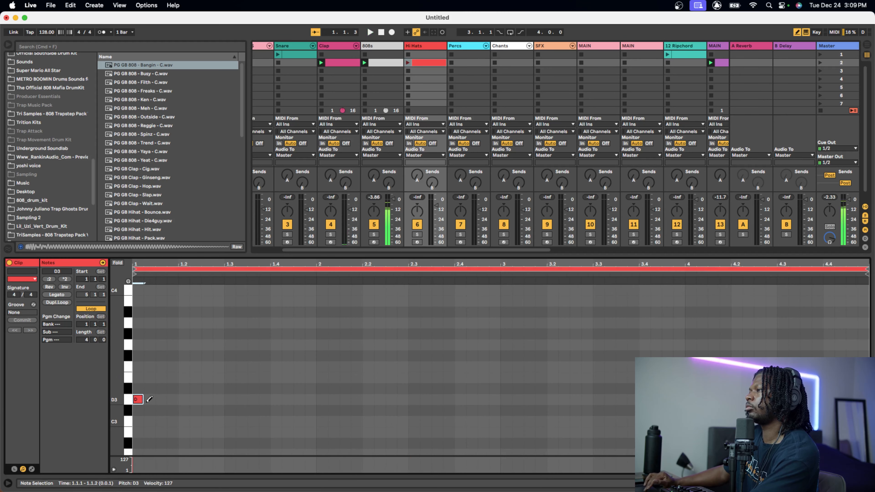
key(b)
click(408, 63)
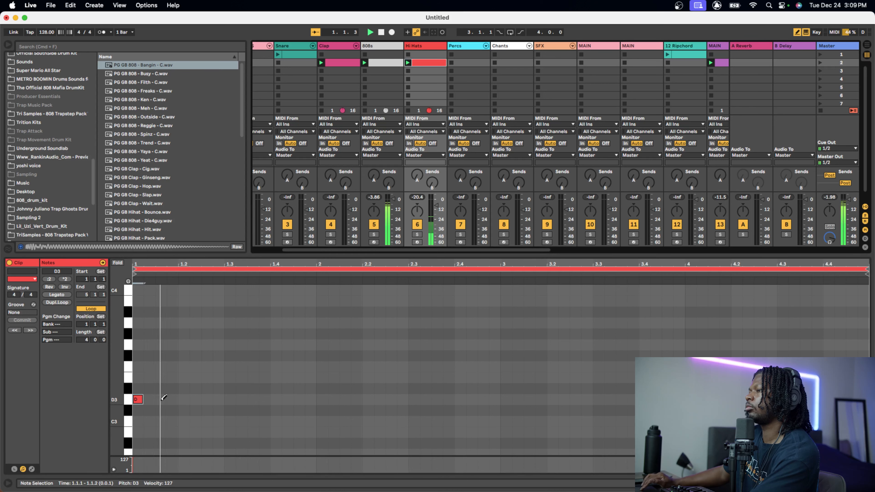
key(b)
- Draw D3 hi-hat notes on every eighth from 1.2.1 to 1.4.3
click(184, 399)
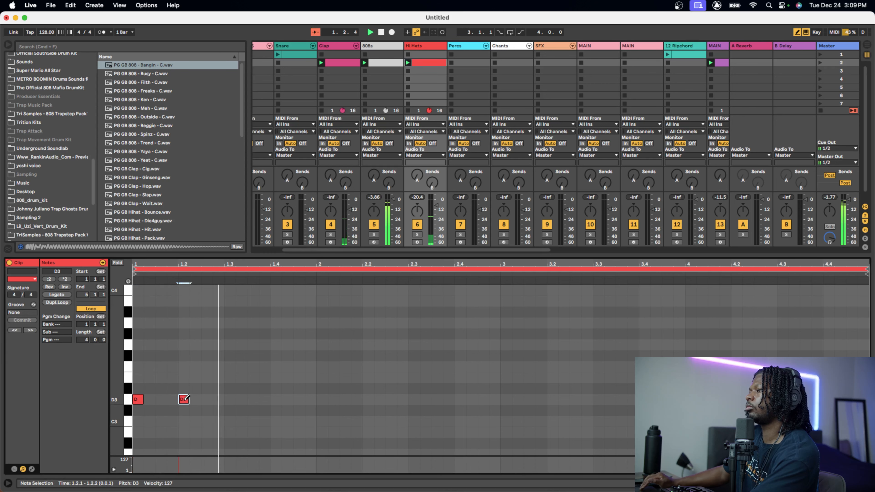
click(207, 399)
click(230, 399)
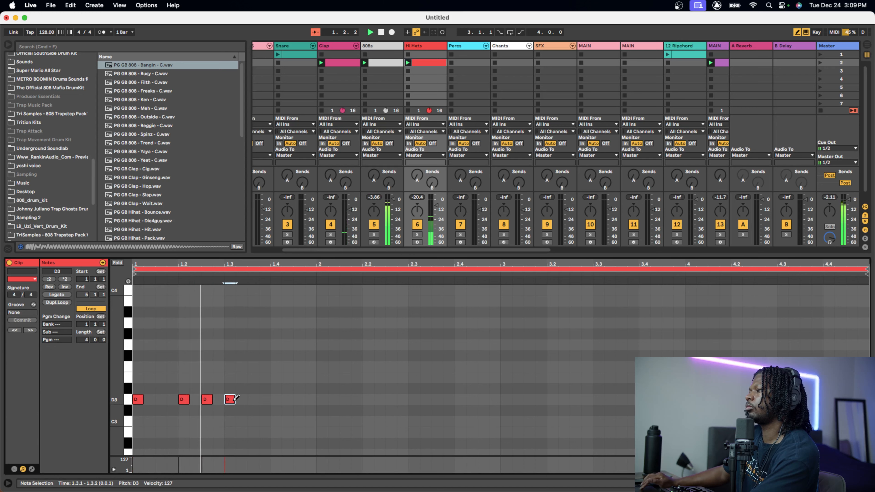
click(253, 399)
click(276, 399)
click(299, 400)
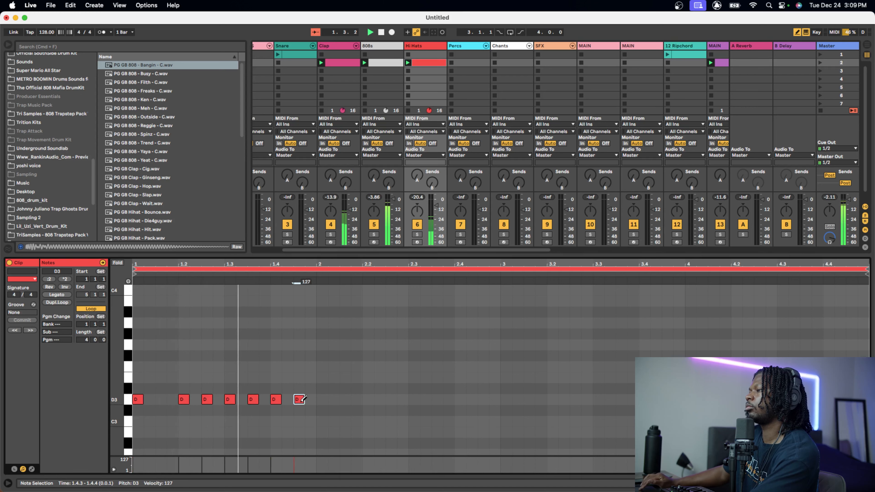
- Continue the D3 hi-hat notes on every eighth through bar 2, from 2.1.1 to 2.4.3
click(333, 399)
drag(325, 400, 322, 399)
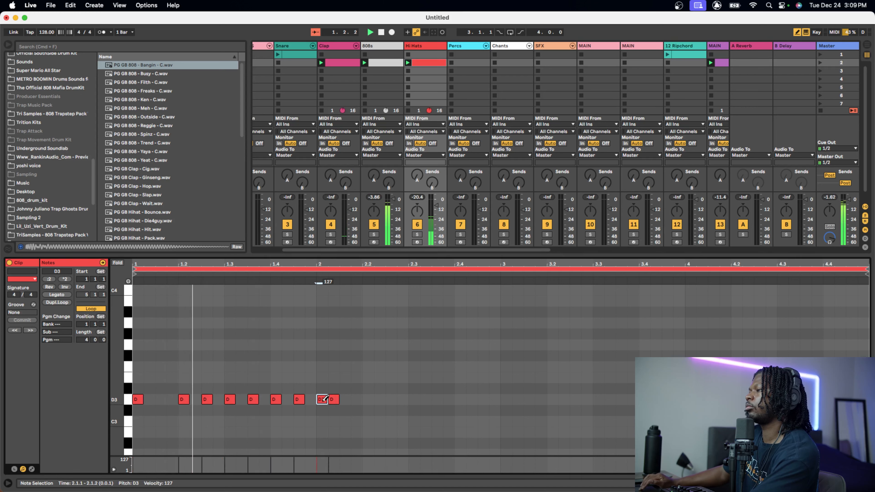
click(344, 400)
click(368, 399)
click(391, 400)
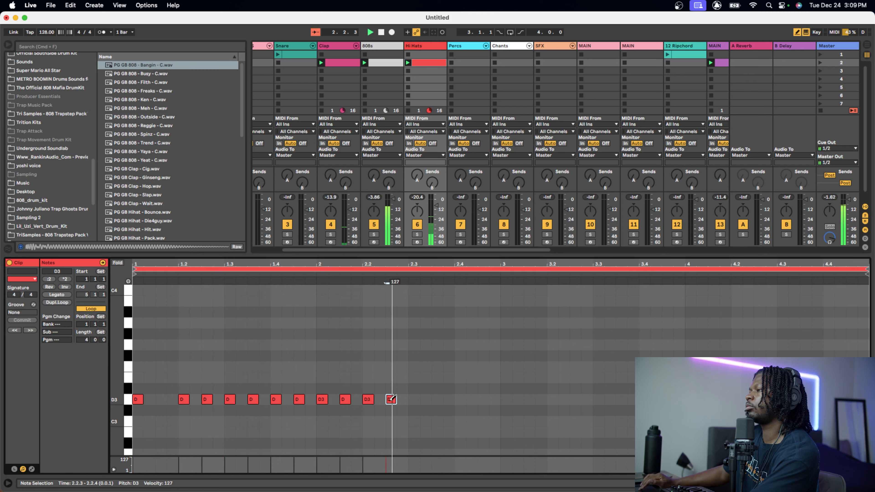
click(414, 399)
click(437, 399)
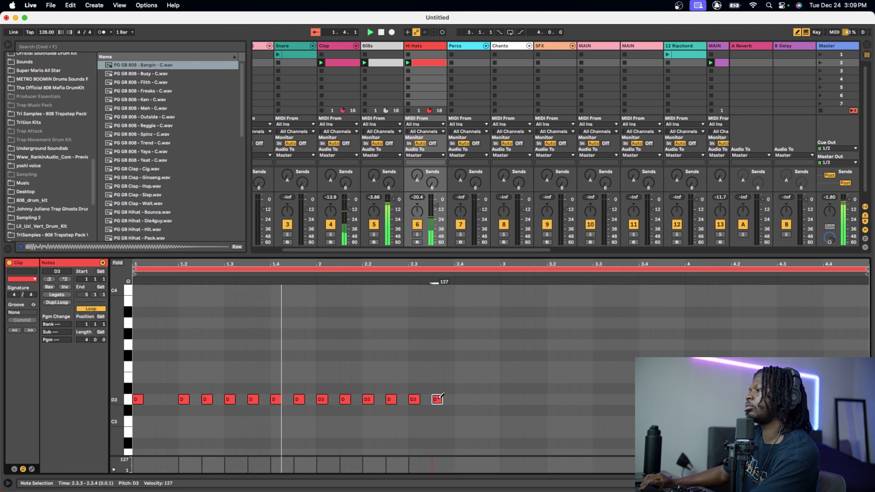
click(460, 399)
click(483, 399)
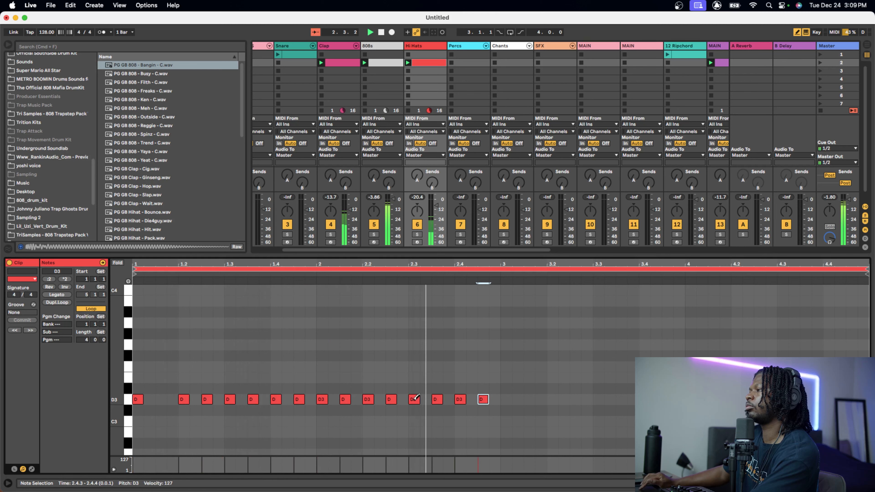
- Set the fixed grid to 1/32 and fill the gap from 1.1.2 to 1.2.1 with a roll of D3 notes
right_click(178, 420)
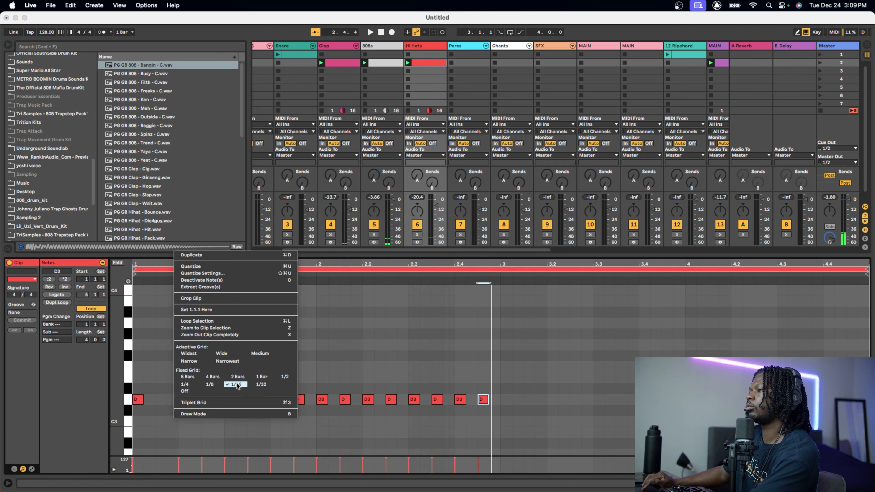
click(237, 384)
right_click(163, 415)
click(251, 376)
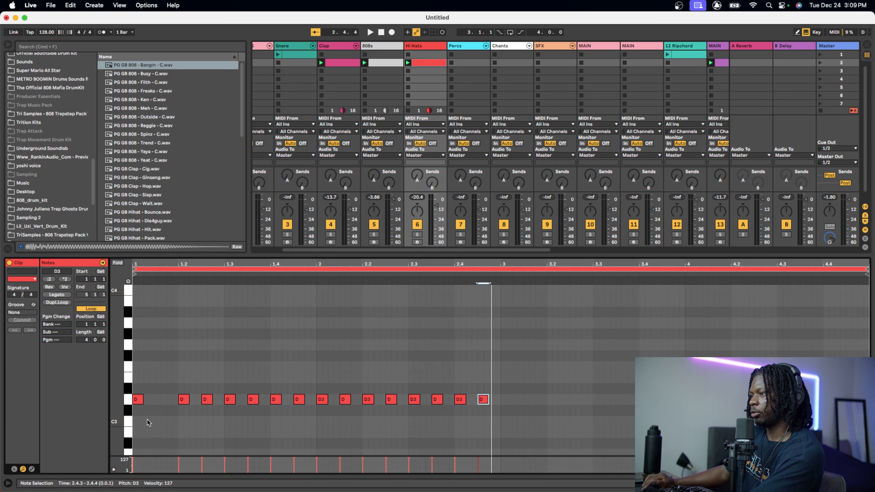
key(b)
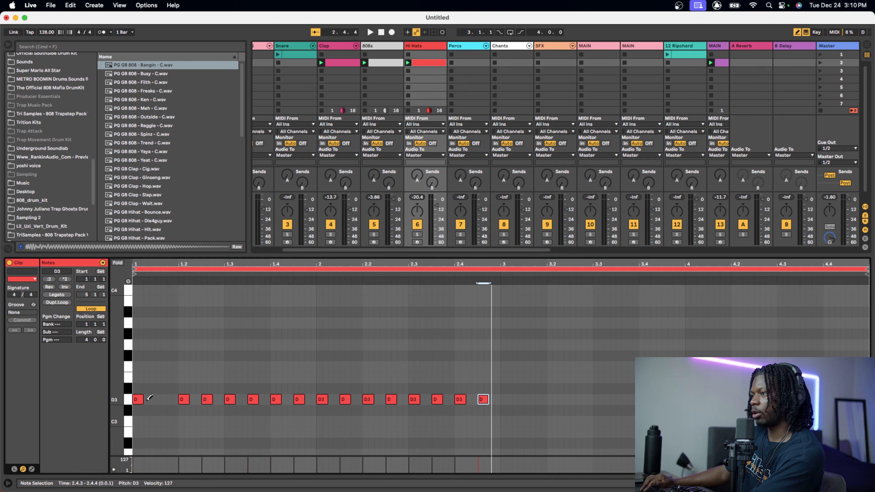
drag(147, 400, 170, 399)
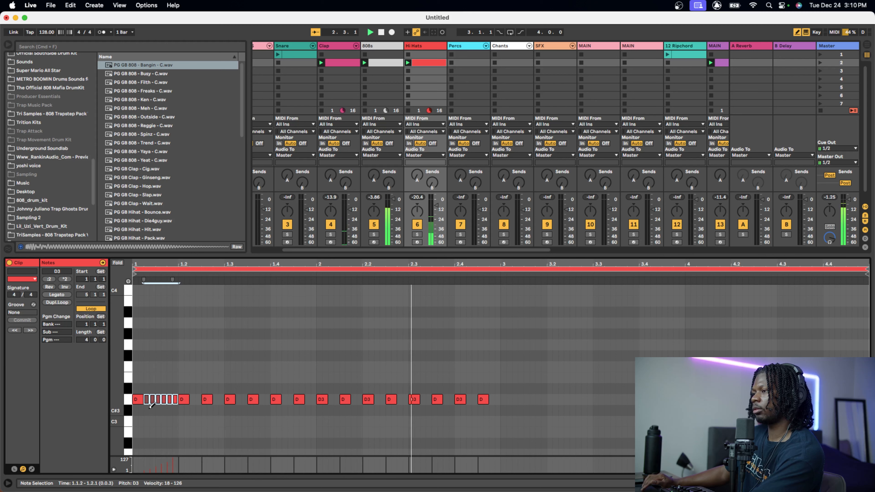
- Remove the first two notes of the hi-hat roll and ramp the remaining four notes' velocities upward from 25
click(147, 399)
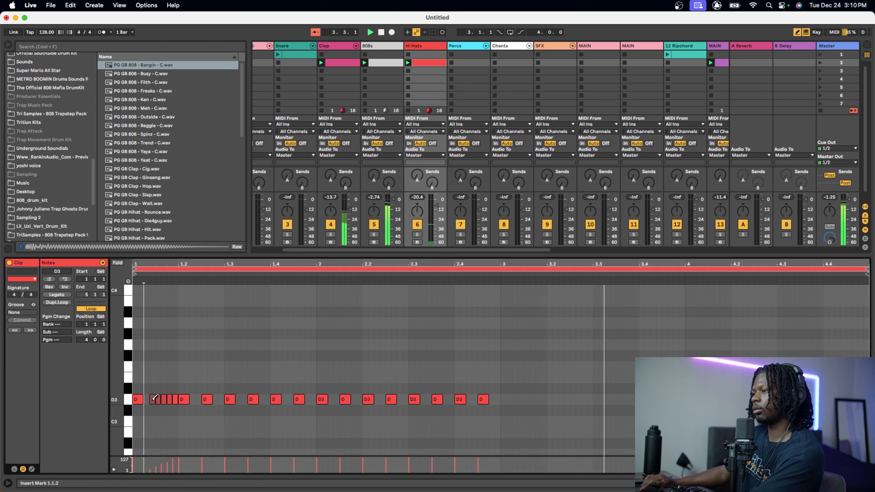
click(151, 399)
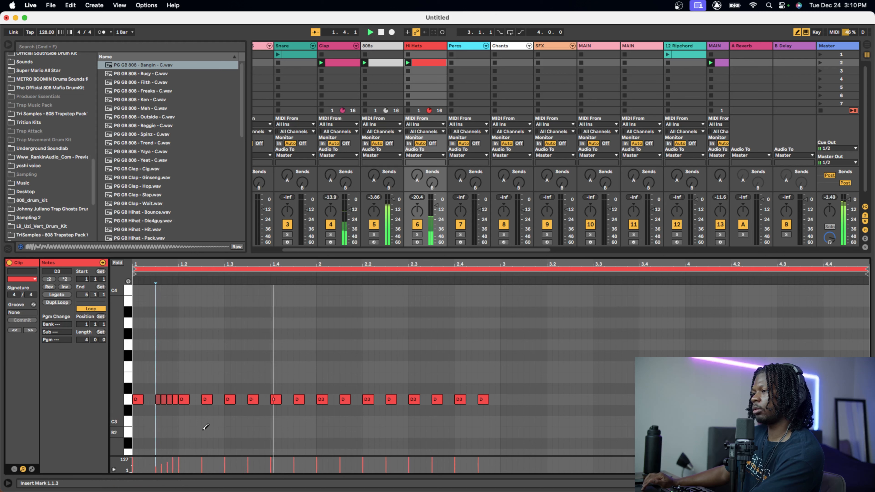
key(b)
drag(160, 417, 177, 414)
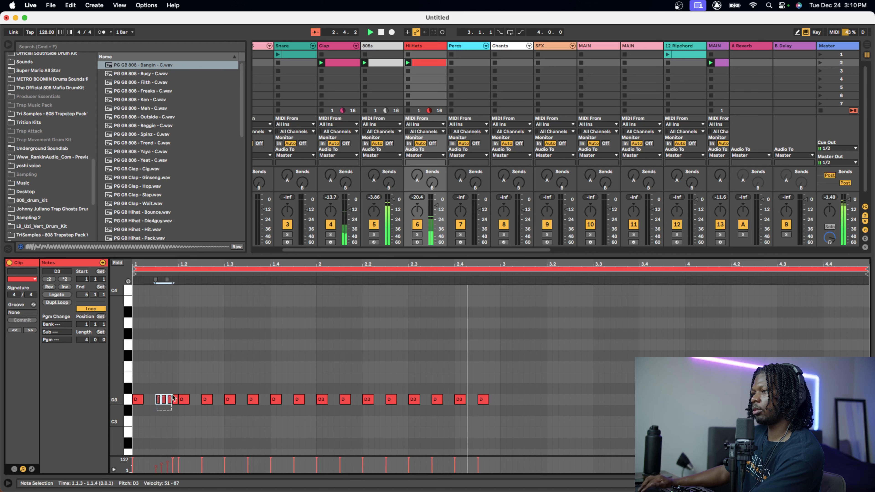
key(b)
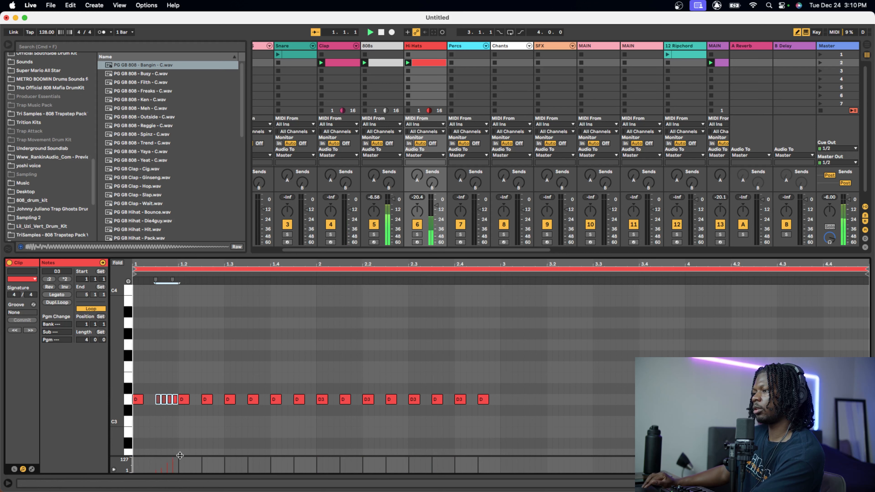
key(b)
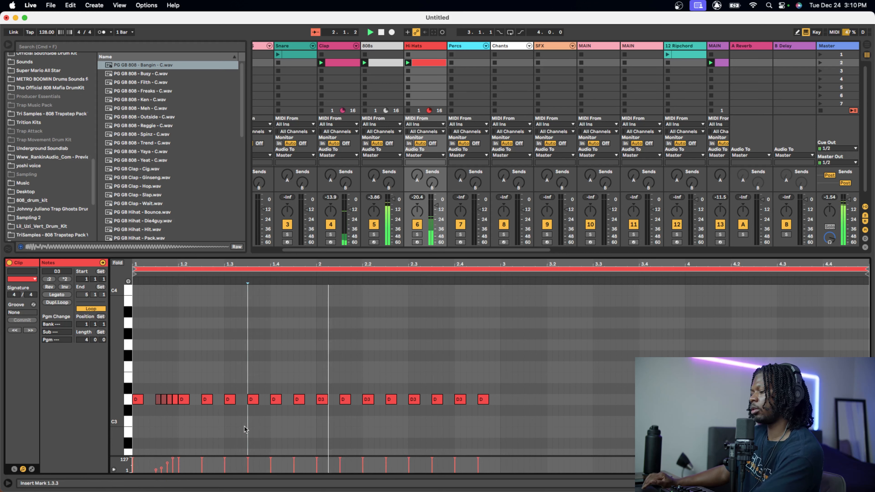
- Duplicate all the hi-hat notes of bars 1 and 2 into bars 3 and 4
key(super+a)
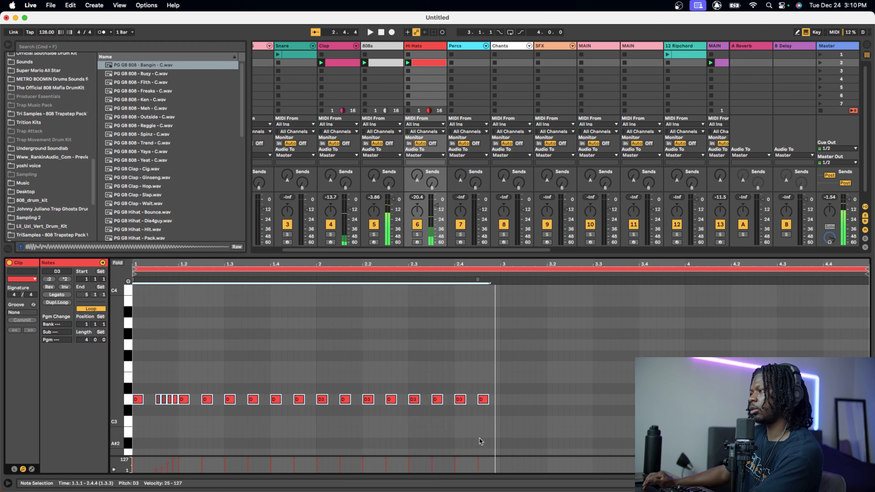
key(super+d)
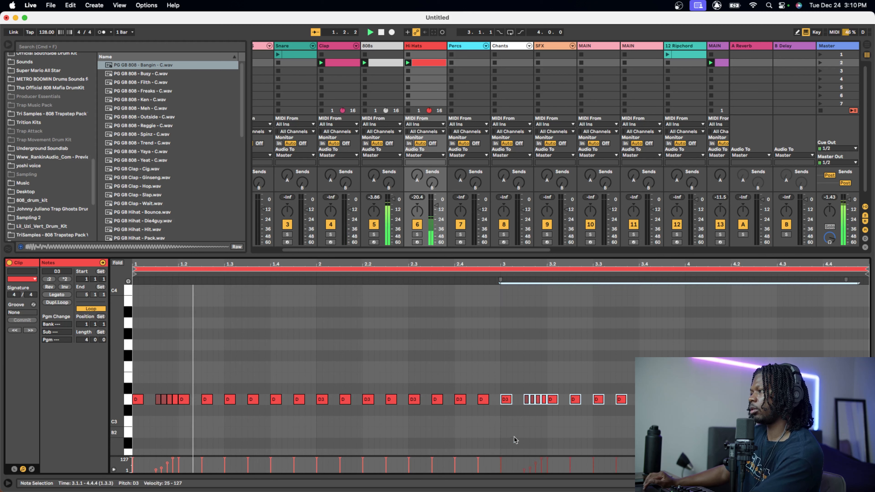
click(498, 444)
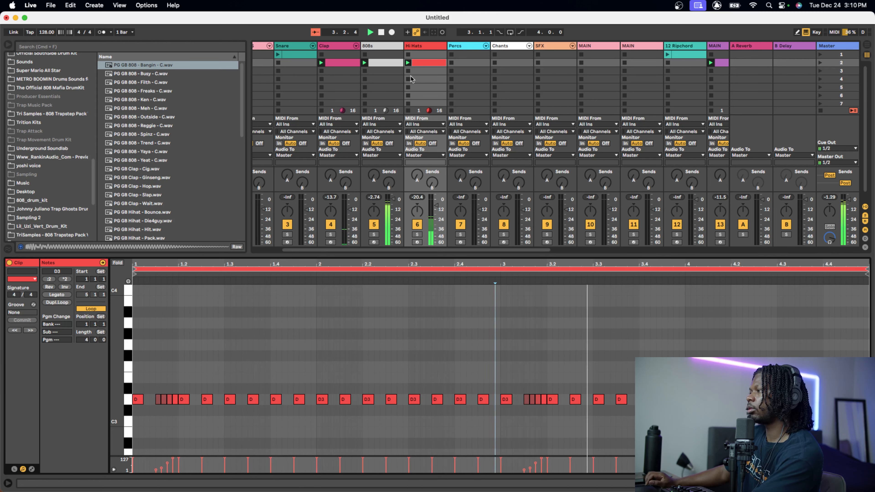
- Delete the scene 1 clip on the 12 Ripchord track
scroll(480, 101, right, 10)
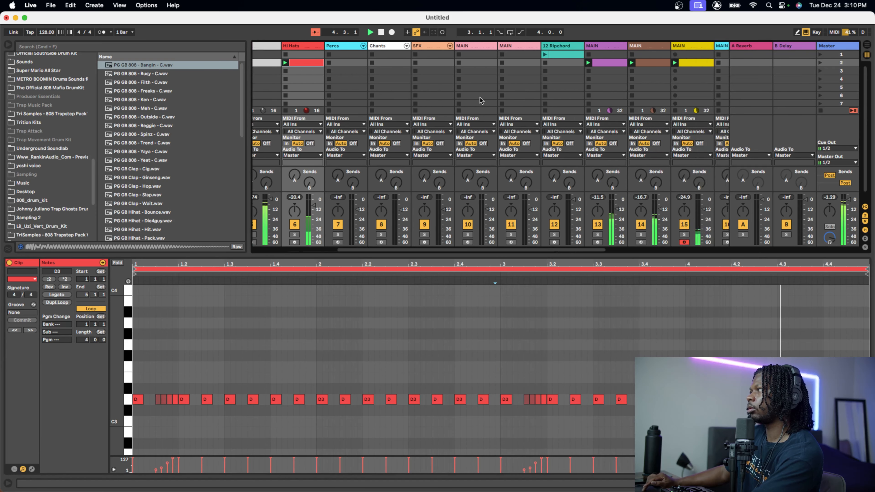
scroll(434, 92, right, 3)
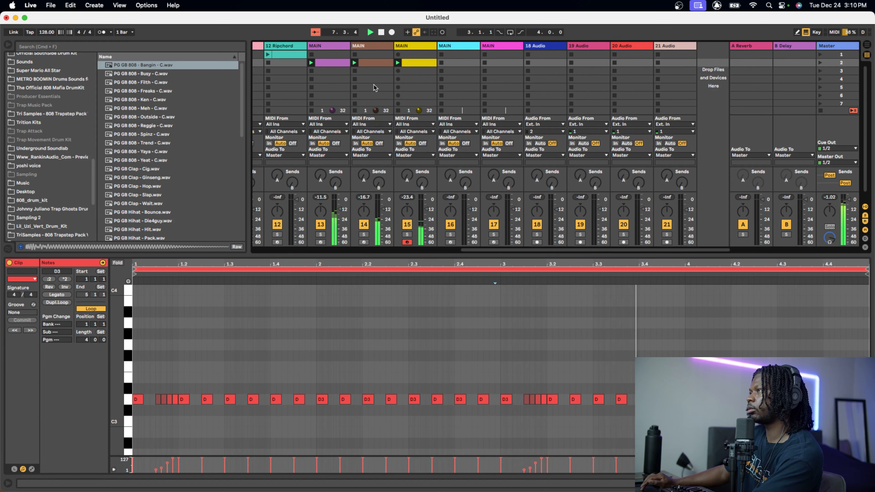
right_click(292, 53)
click(303, 58)
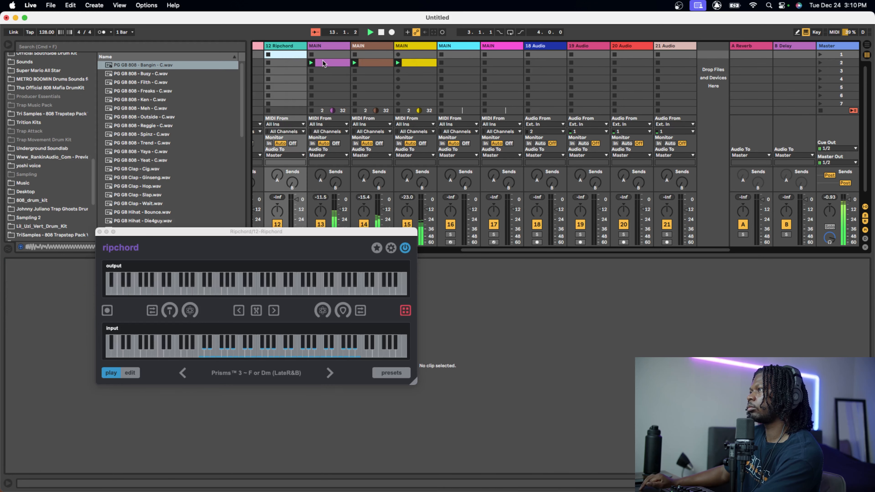
- Copy the purple MAIN clip on track 13 from scene 2 into scene 1, and launch scene 2
drag(325, 61, 330, 53)
click(820, 55)
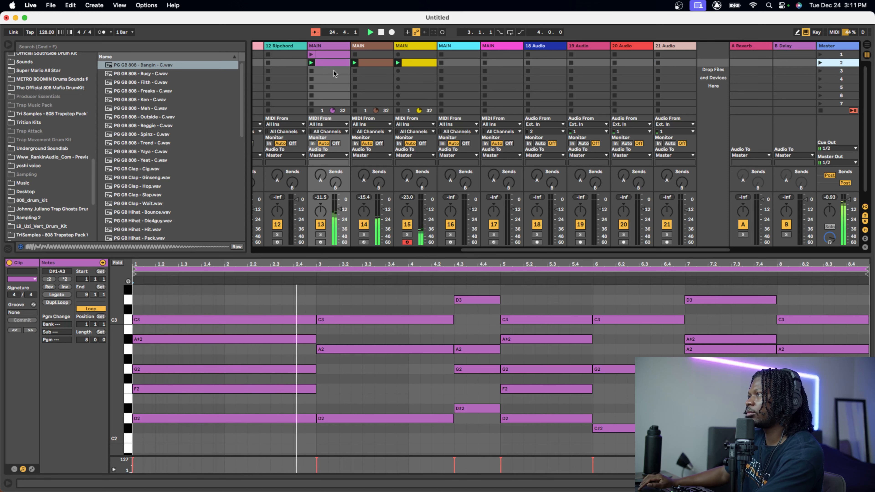
- Select the cyan MAIN track 16 and arm it for recording
scroll(338, 79, left, 3)
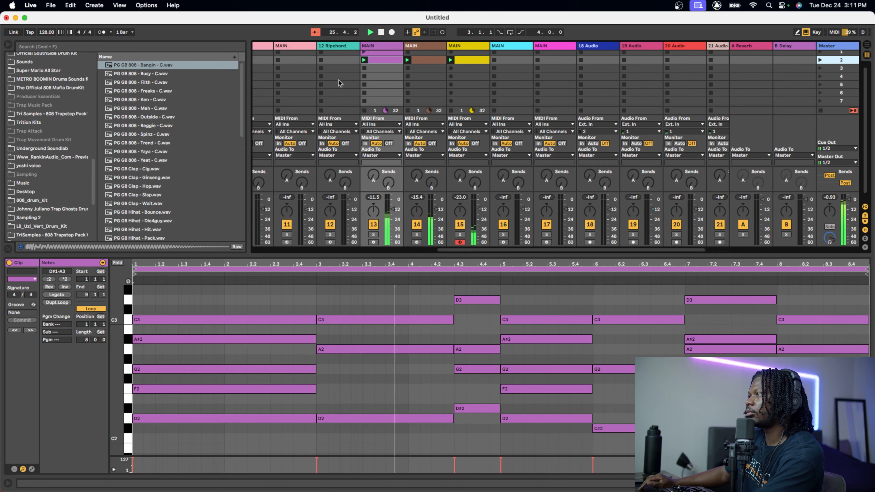
scroll(338, 82, left, 4)
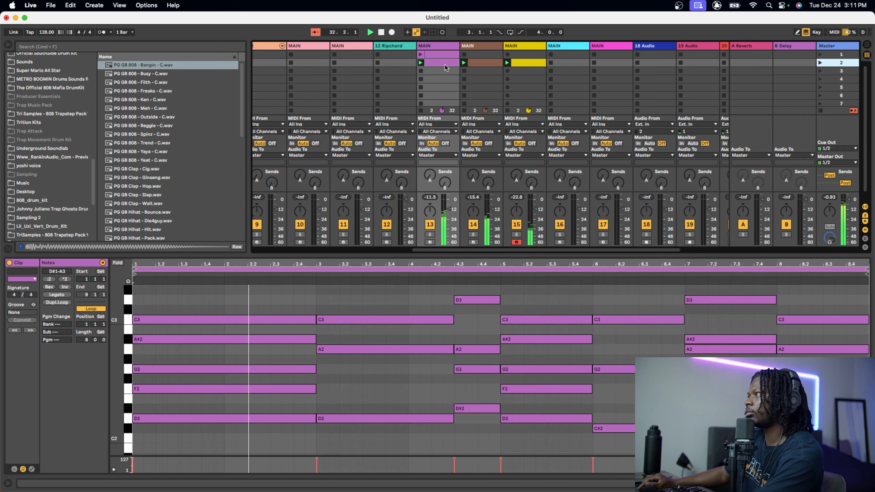
click(567, 47)
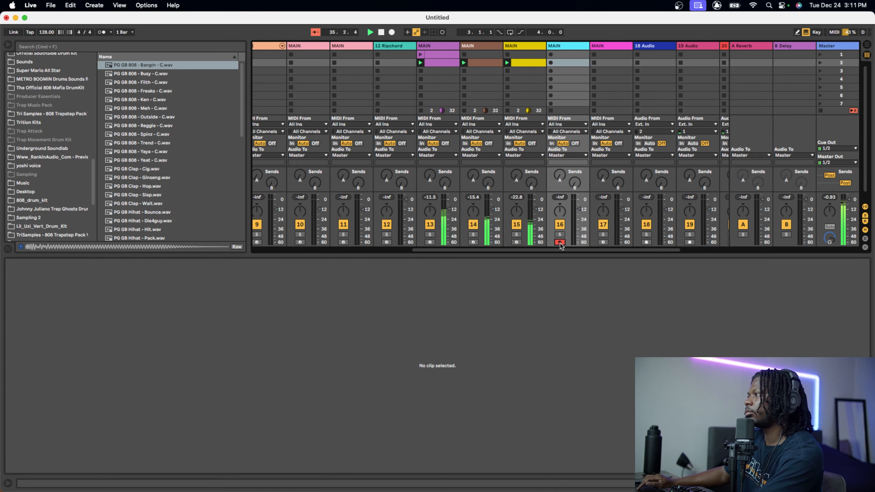
- Duplicate the purple MAIN clip on track 13 from scene 2 into scene 3
click(446, 65)
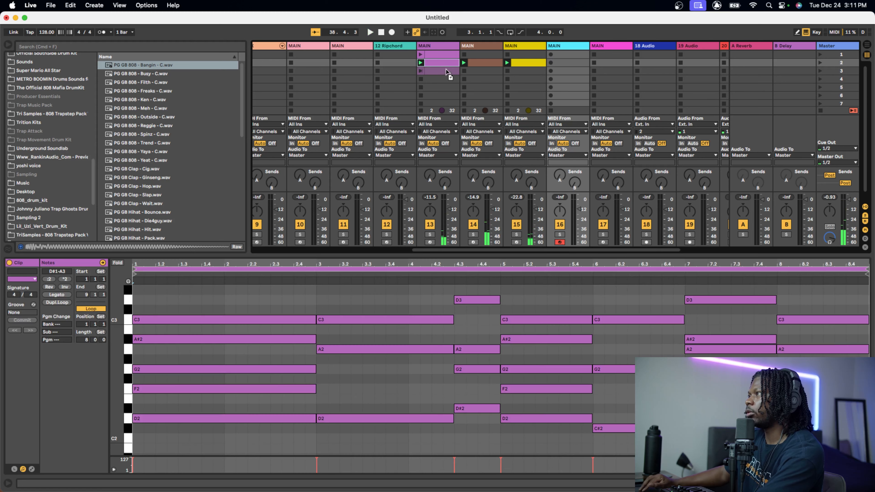
key(super+d)
scroll(401, 72, left, 5)
scroll(379, 68, left, 2)
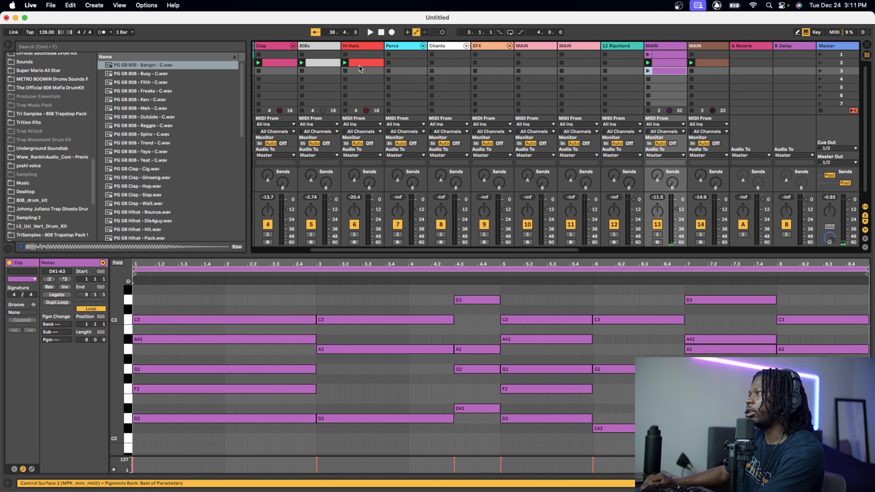
- Duplicate the Hi Hats and Clap clips from scene 2 into scene 3
click(356, 64)
key(super+d)
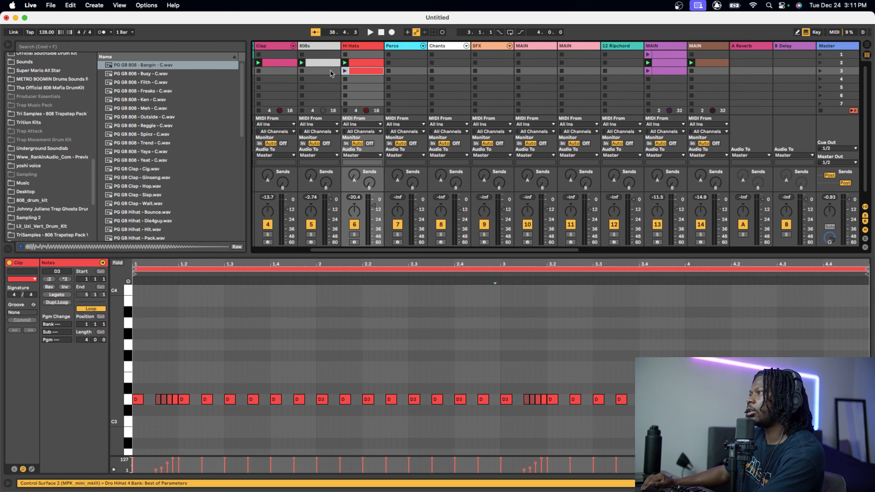
scroll(334, 73, left, 3)
click(321, 64)
key(super+d)
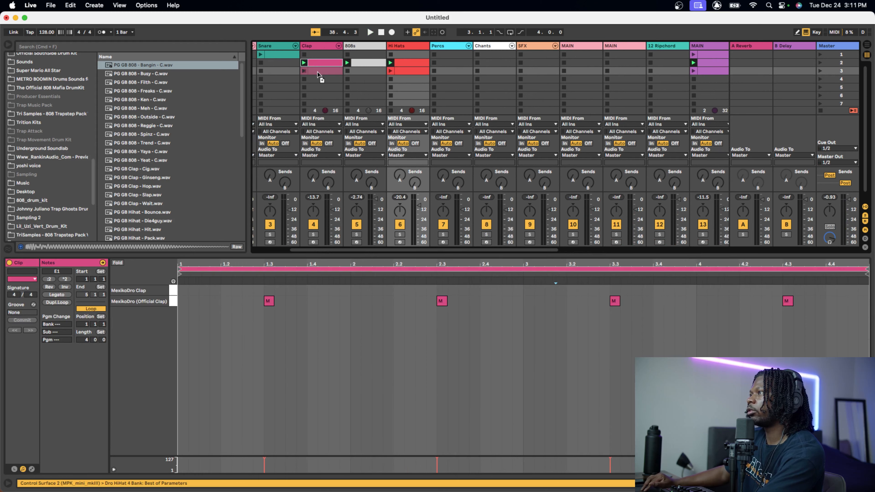
- Remove the Snare track from the set
right_click(280, 46)
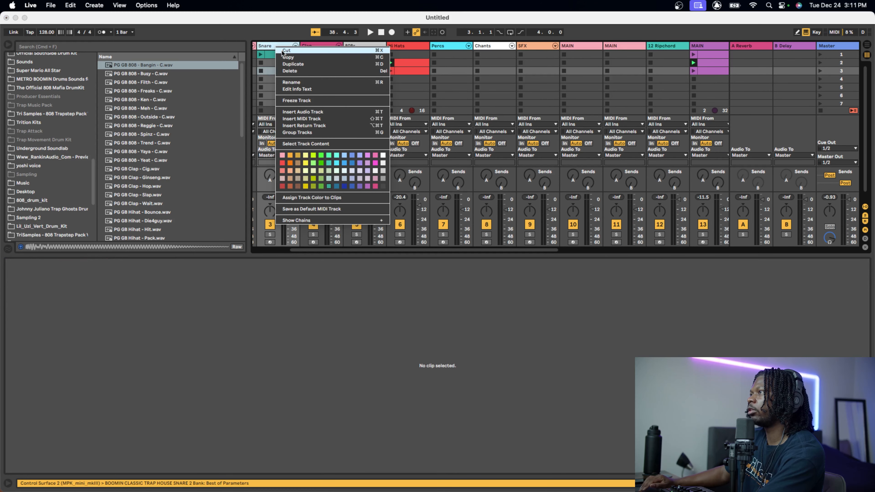
click(282, 50)
- Duplicate the 808s clip from scene 2 into scene 3, and launch scene 3
click(321, 64)
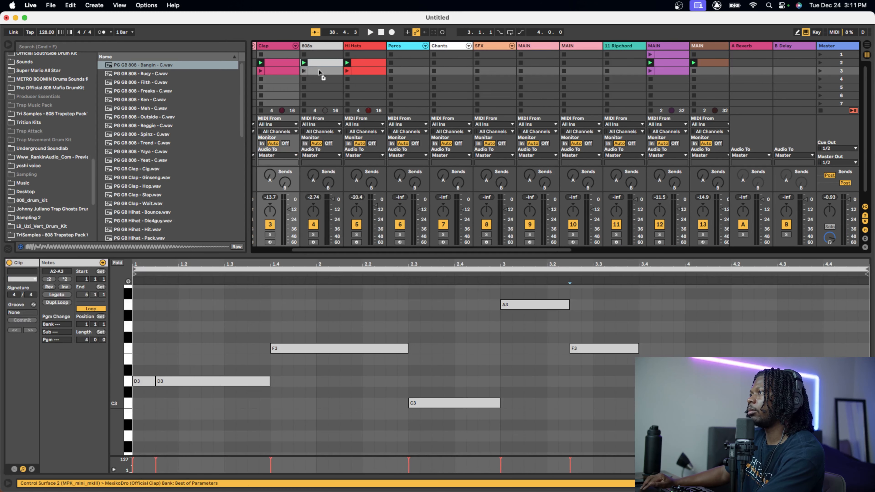
key(super+d)
click(821, 71)
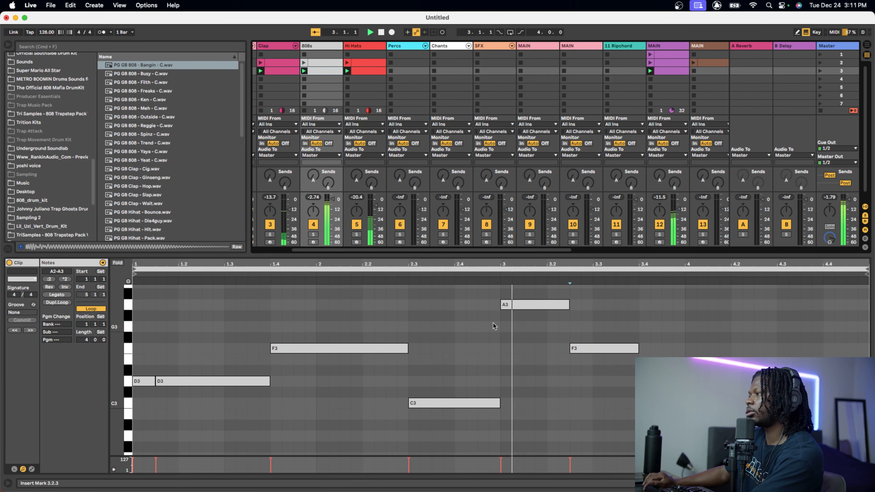
- Double the scene 3 808s clip to an eight-bar loop, and replace the two D3 notes at bar 5 with one A3 note
click(328, 329)
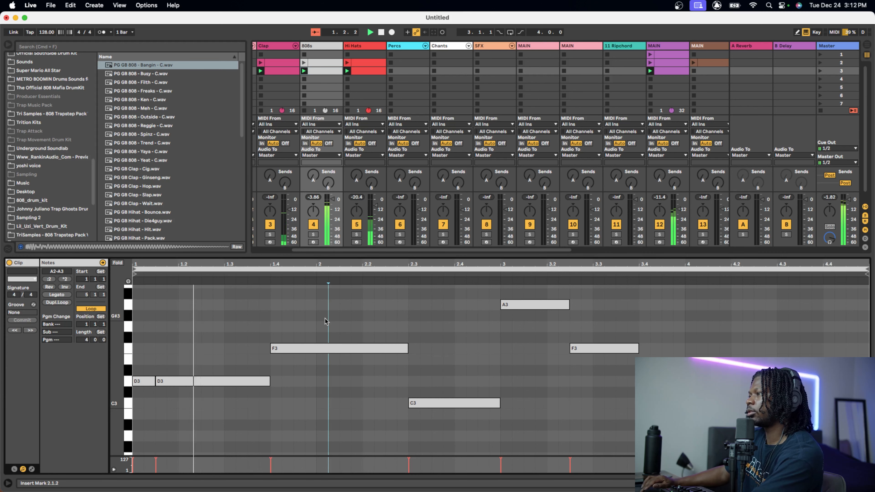
click(62, 304)
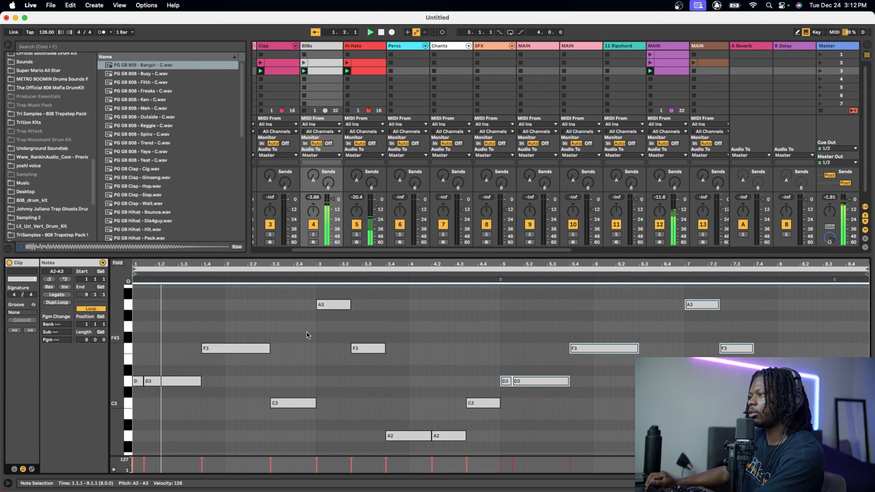
click(541, 415)
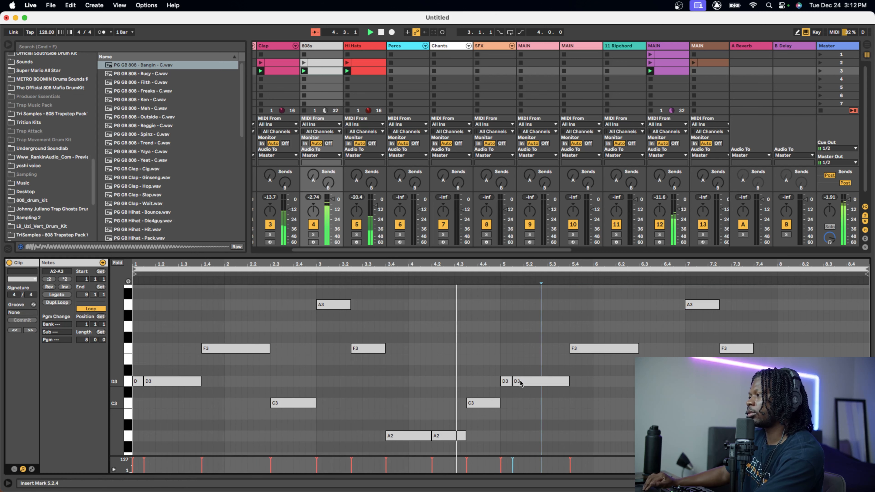
drag(511, 381, 533, 305)
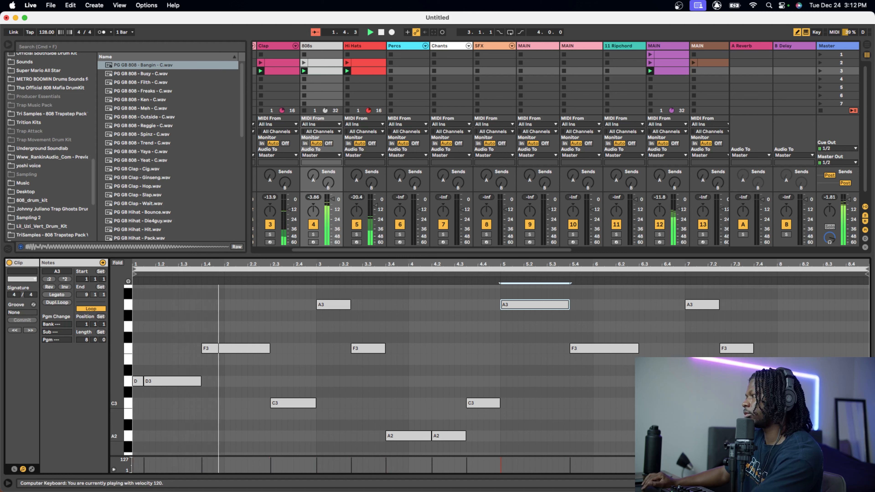
- Place an A2 note from about 8.2.3 to 8.3.3 in the scene 3 808s clip, and stop playback
double_click(814, 436)
drag(817, 436, 835, 436)
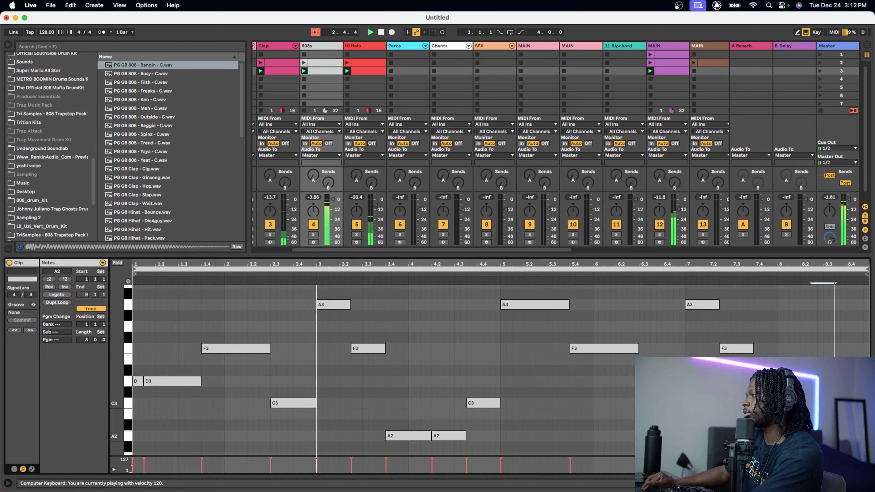
click(841, 425)
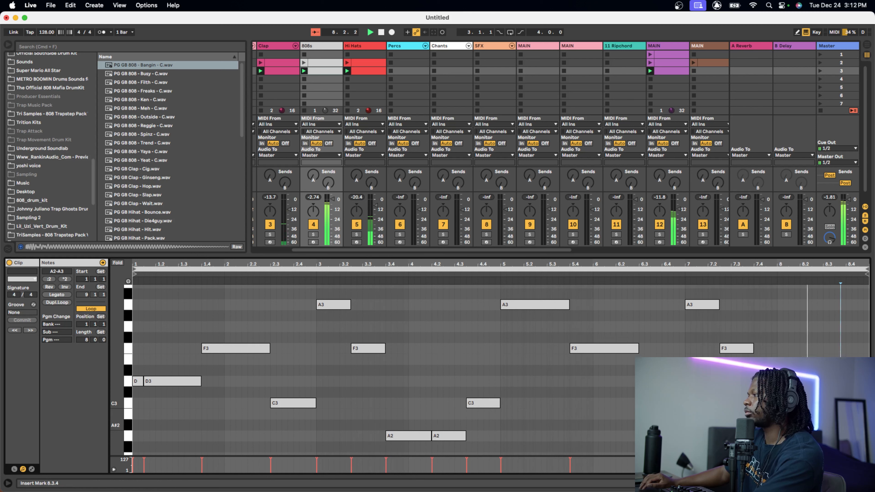
key(space)
click(812, 403)
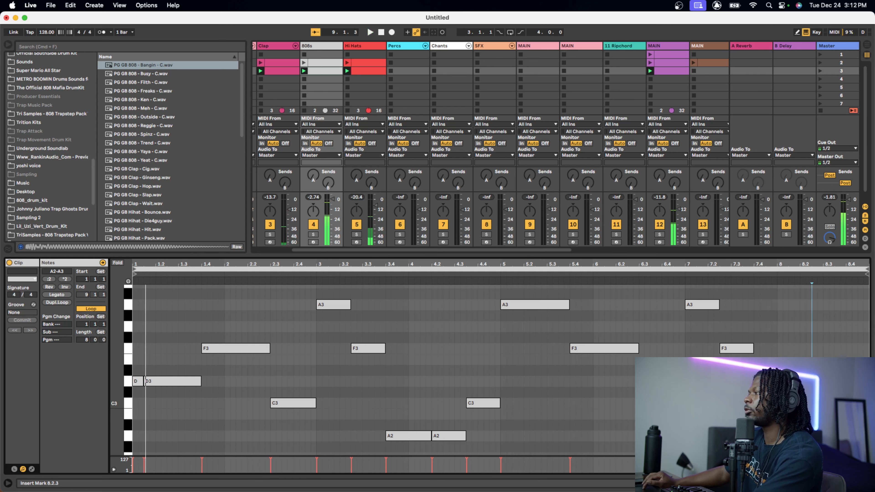
- Arm the pink MAIN track 10, play a melody over scene 3, and capture the performance as a MIDI clip
scroll(545, 86, right, 6)
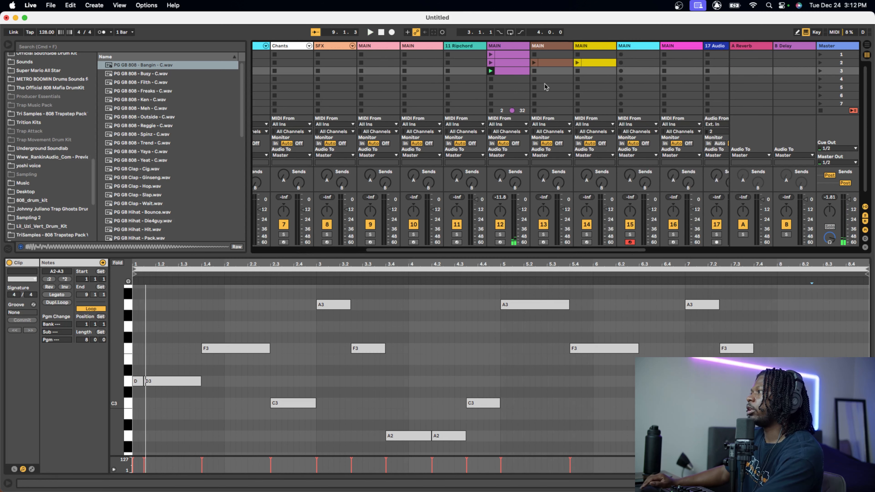
scroll(546, 86, right, 3)
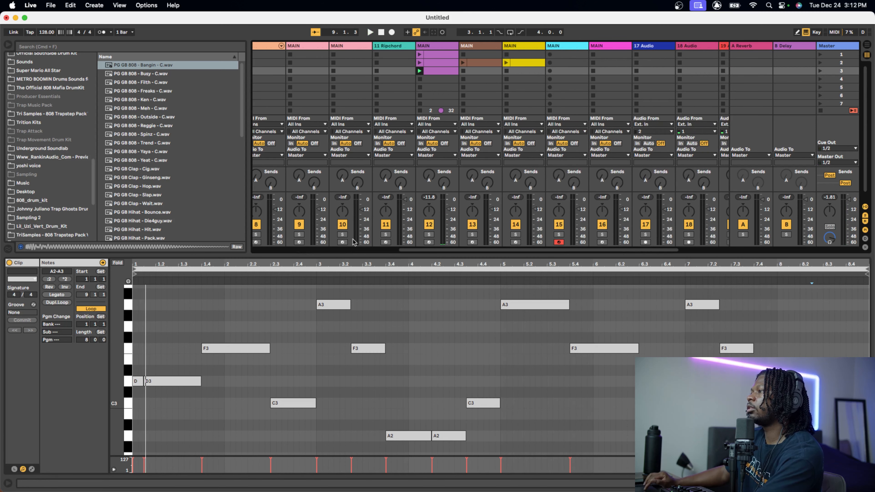
click(342, 242)
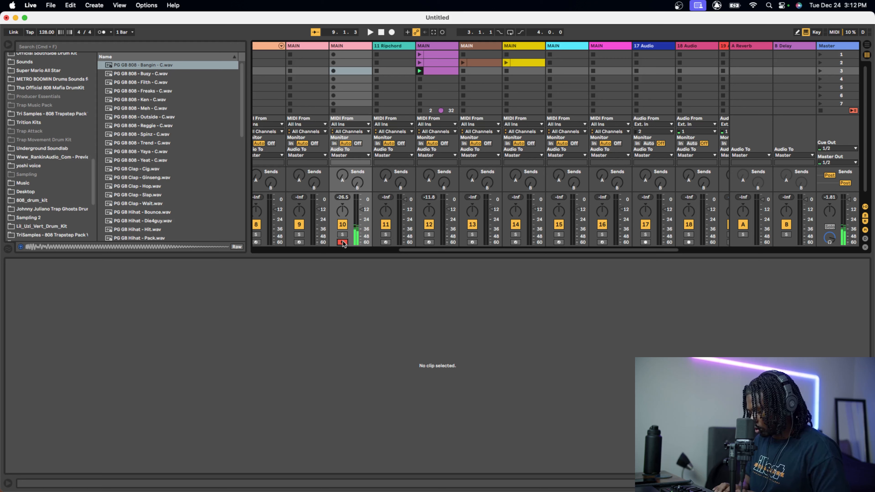
key(space)
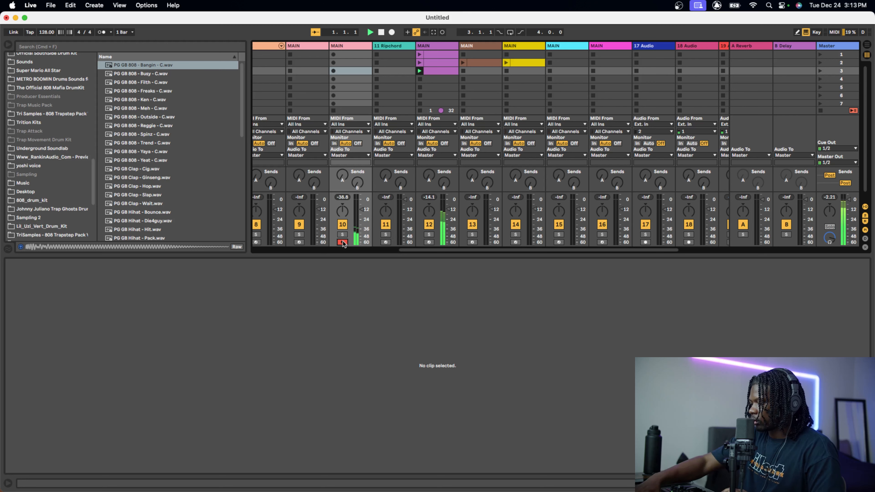
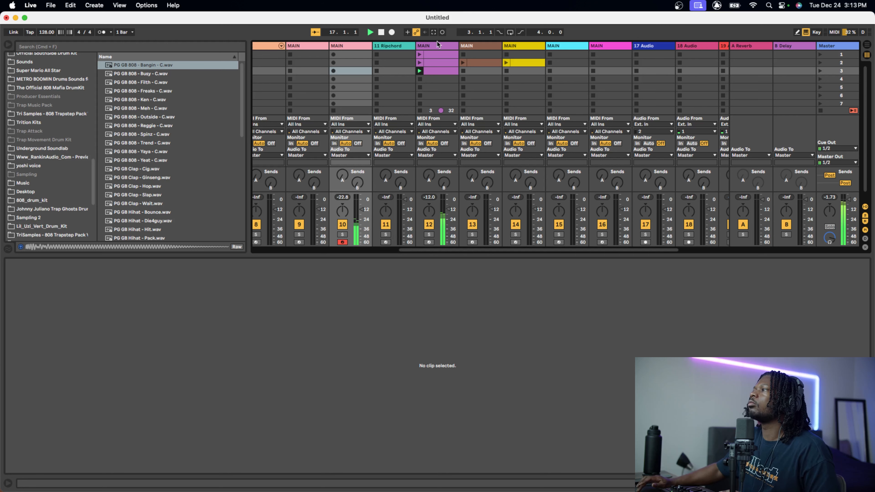
click(433, 33)
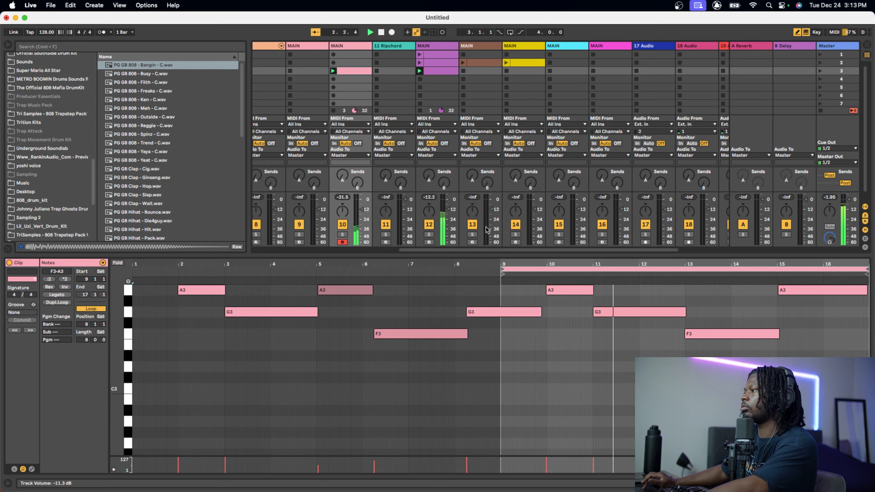
- Move the last A3 note of the captured melody down to G3, and crop the clip to its eight-bar loop
click(504, 269)
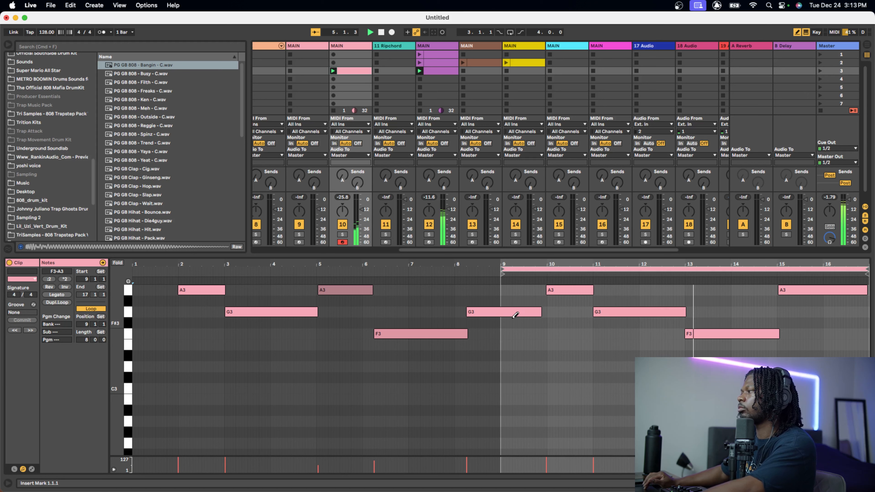
drag(814, 290, 815, 312)
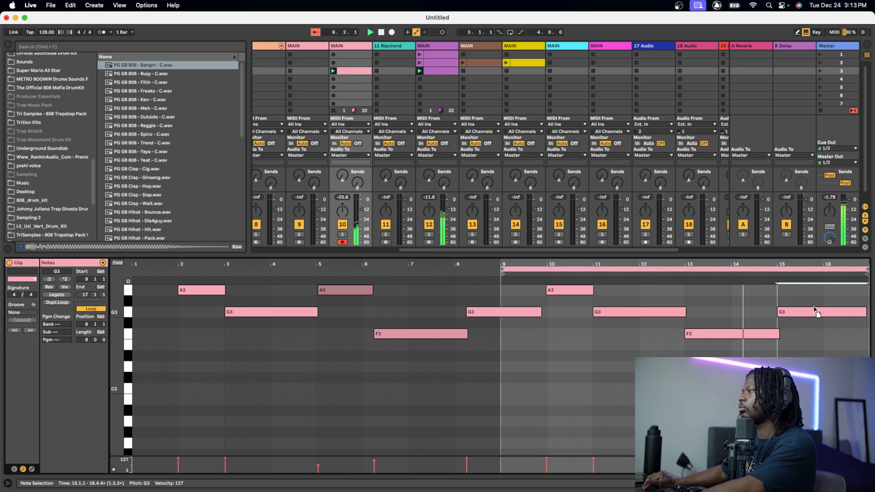
right_click(534, 366)
click(551, 234)
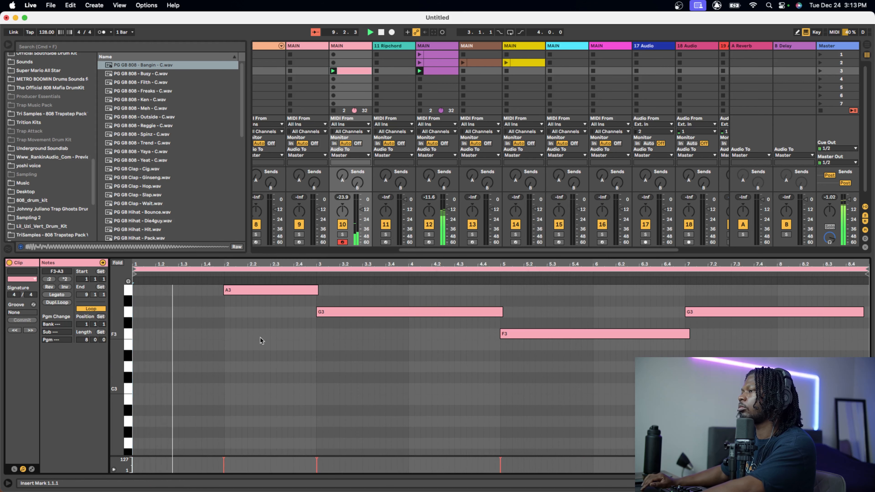
- Add a one-bar A2 note at the start of the pink melody clip with playback stopped
key(space)
key(space)
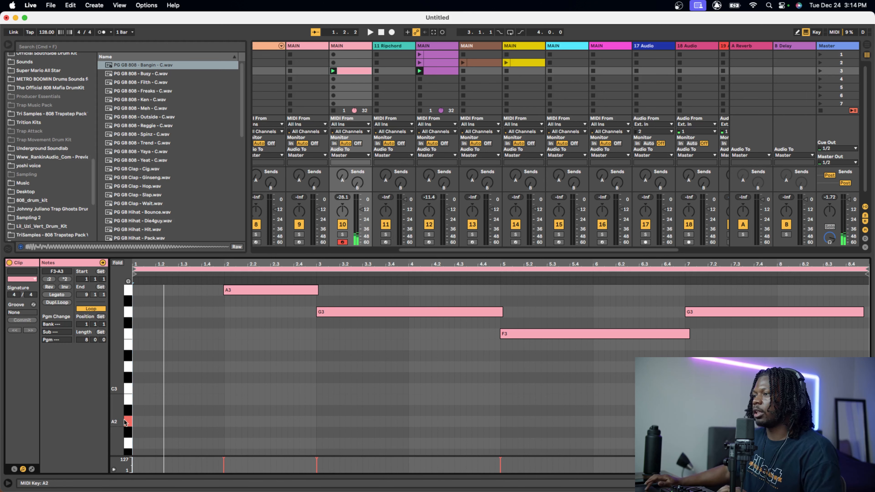
double_click(137, 423)
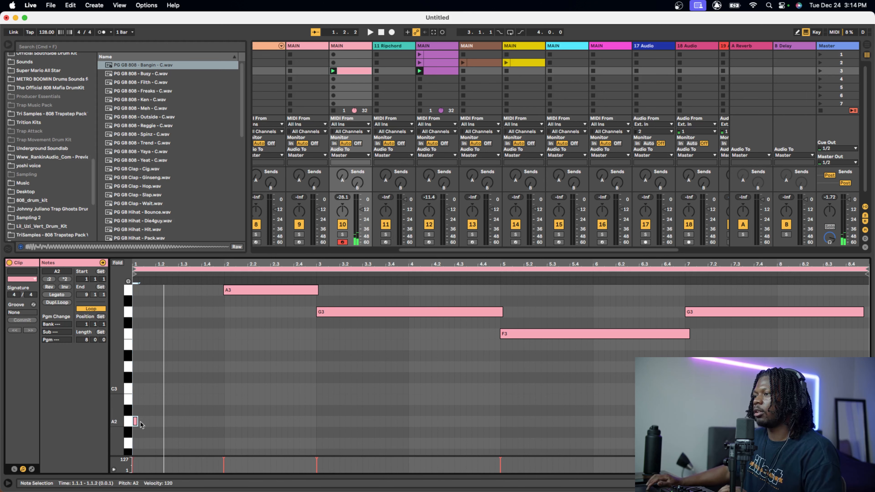
drag(135, 421, 223, 421)
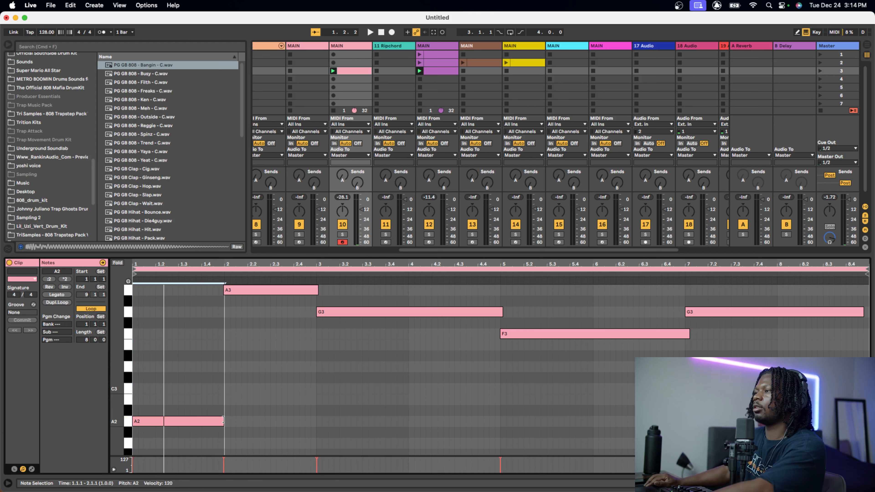
- Play back the pink melody clip and quantize all its notes
key(space)
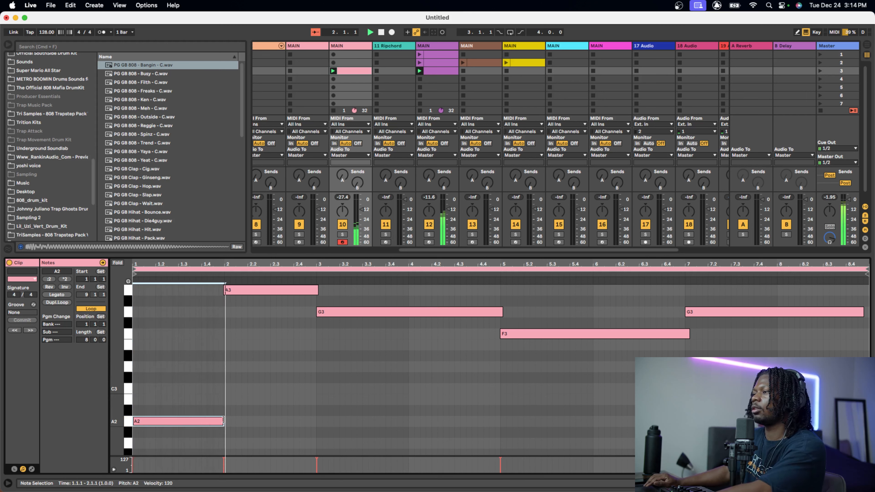
click(224, 392)
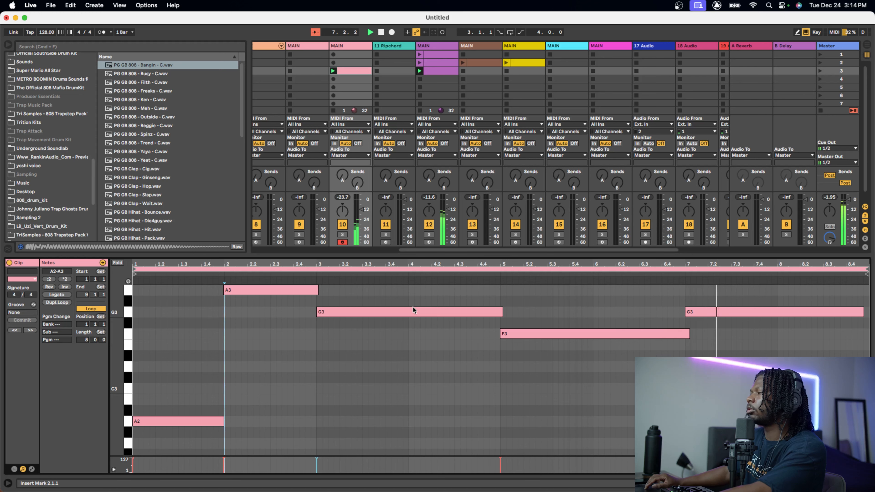
key(super+a)
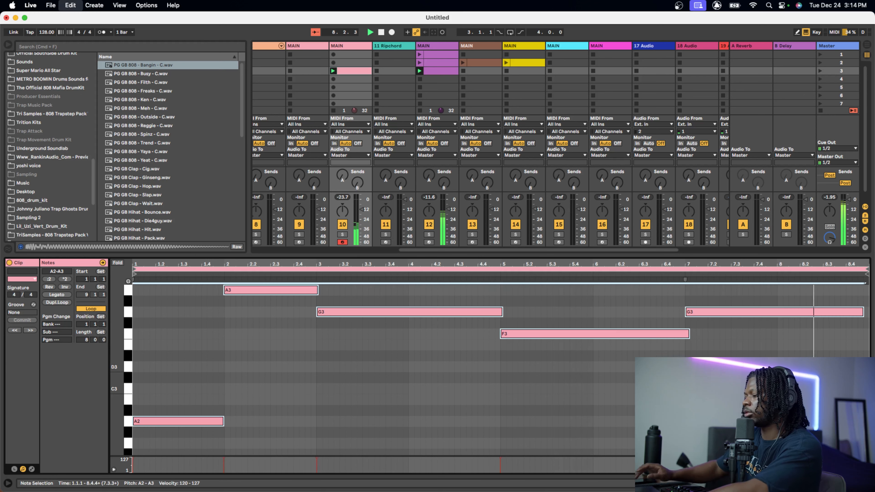
key(super+u)
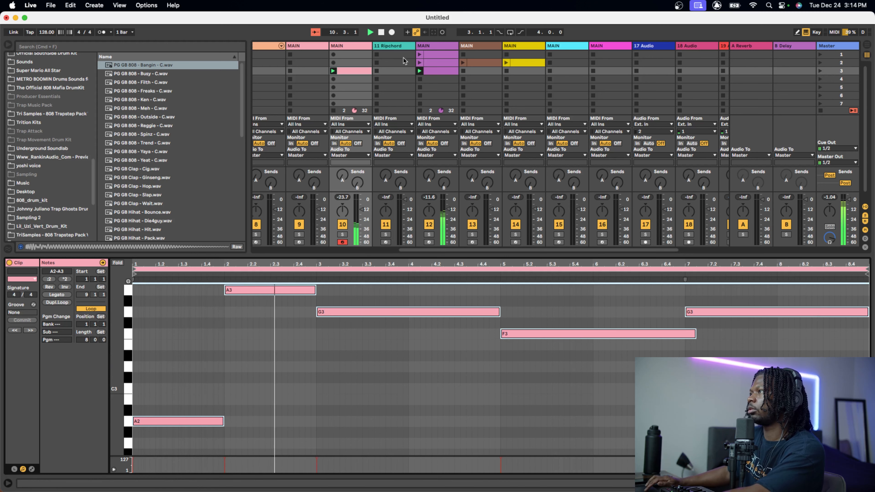
- Arm the cyan MAIN track 15 and open the preset browser of its Pigments instrument
click(559, 46)
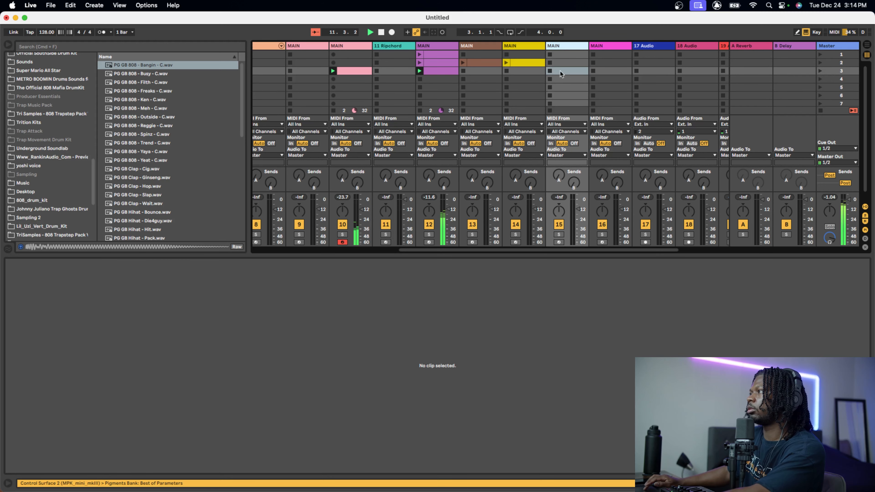
click(562, 47)
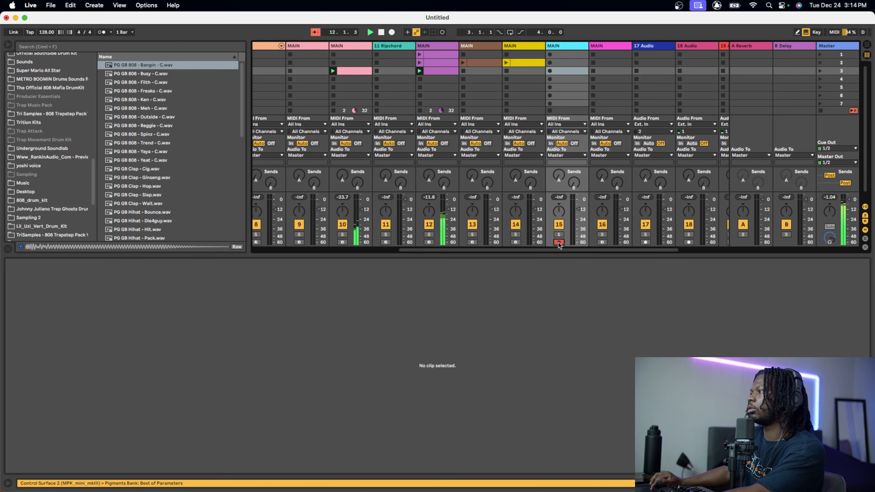
click(562, 48)
key(shift+Tab)
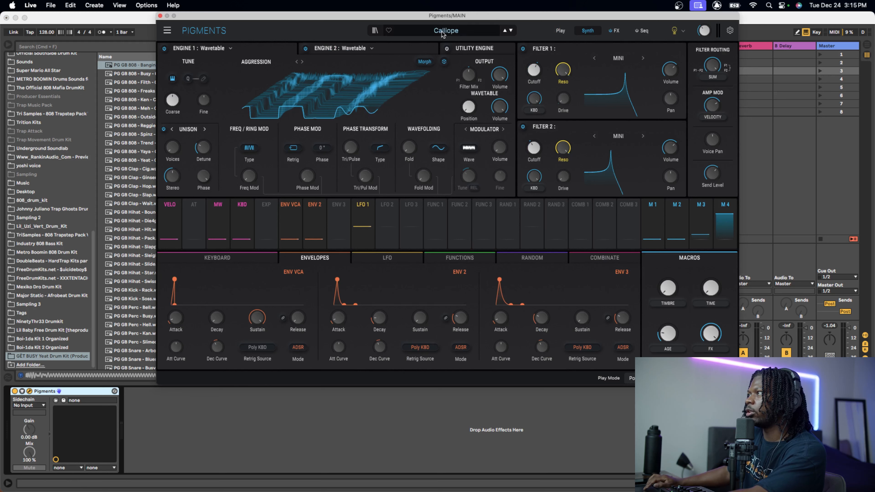
click(444, 31)
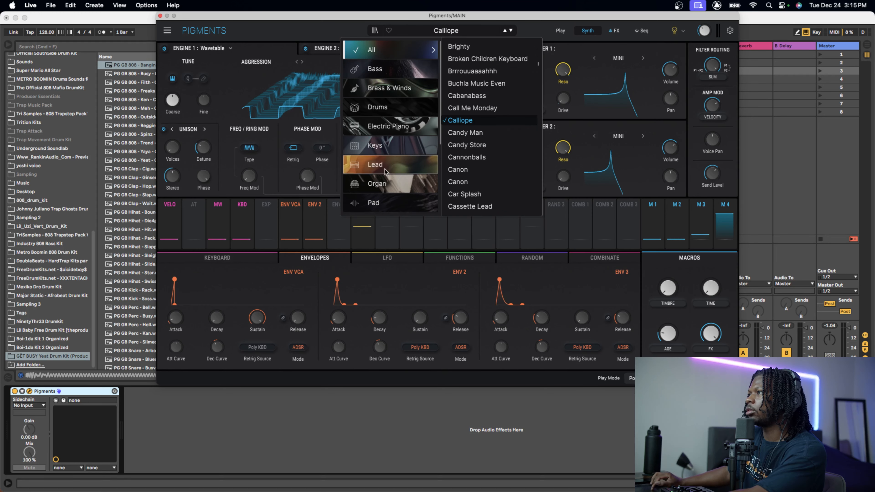
- Narrow the Pigments presets to the Vocal category and audition Angel Voice
scroll(393, 183, down, 5)
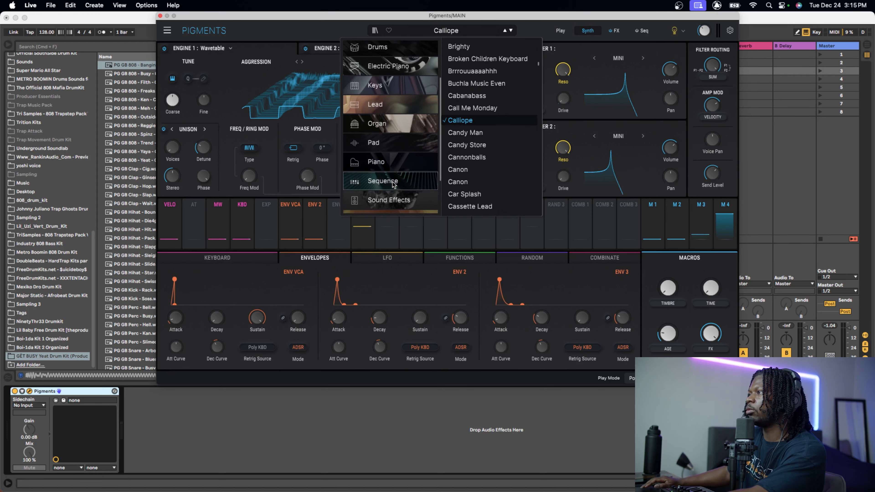
scroll(393, 185, down, 2)
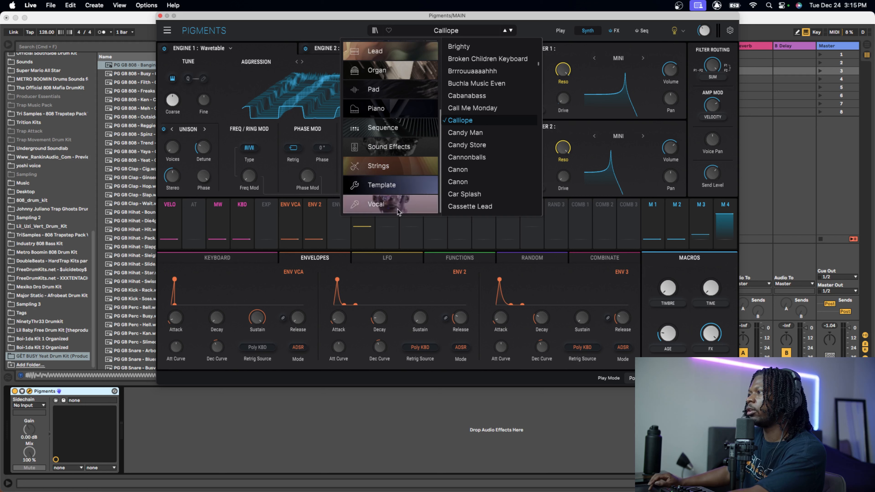
scroll(396, 147, up, 2)
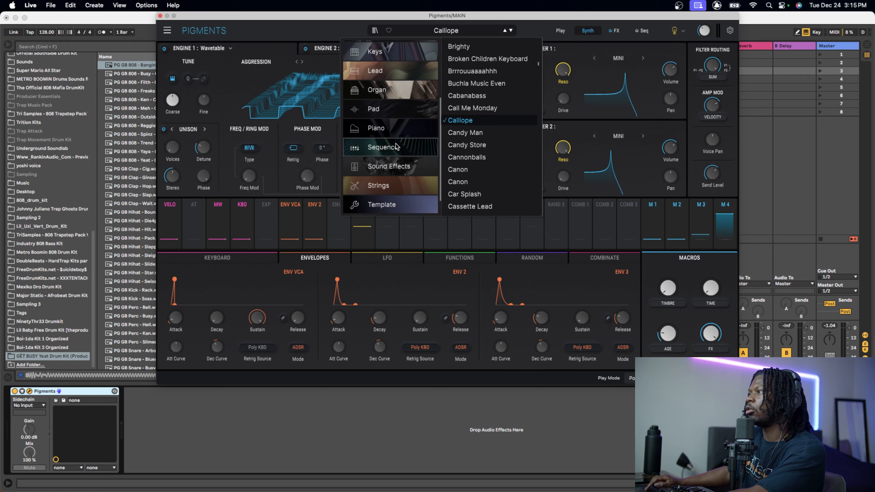
scroll(396, 147, down, 2)
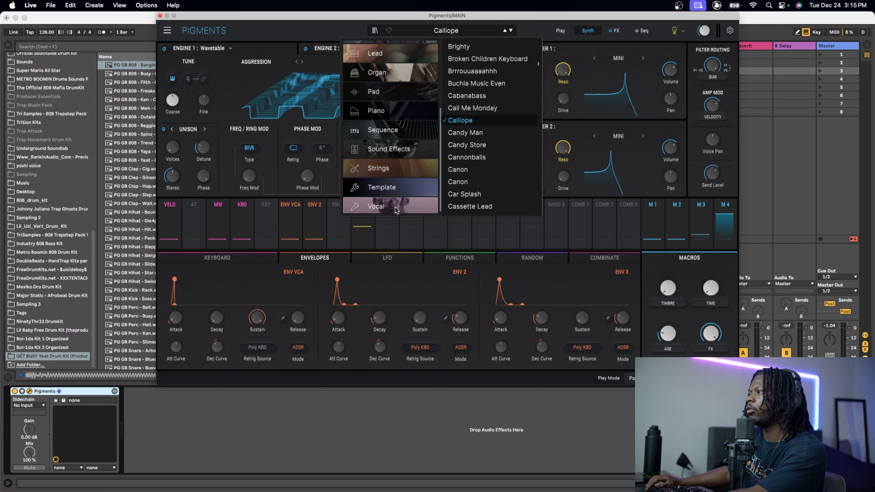
click(399, 206)
click(481, 46)
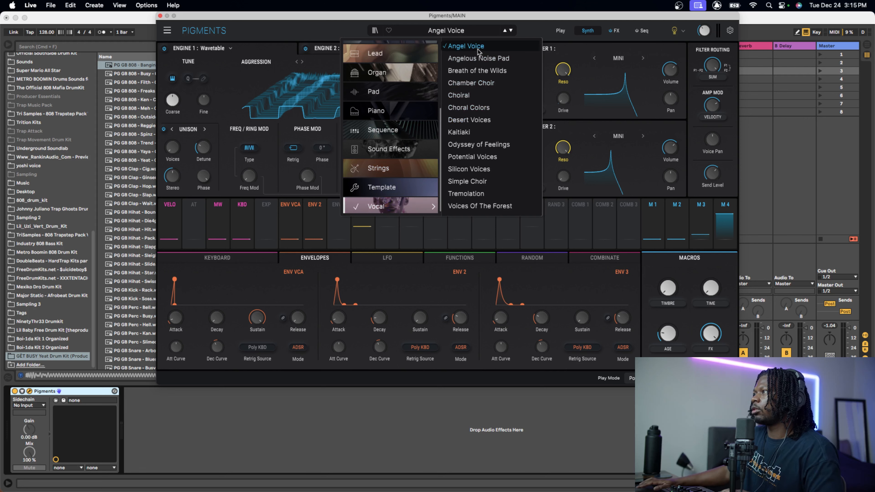
- Move the Pigments window clear of the Live toolbar and audition the vocal presets in order through Voices Of The Forest
drag(526, 18, 391, 76)
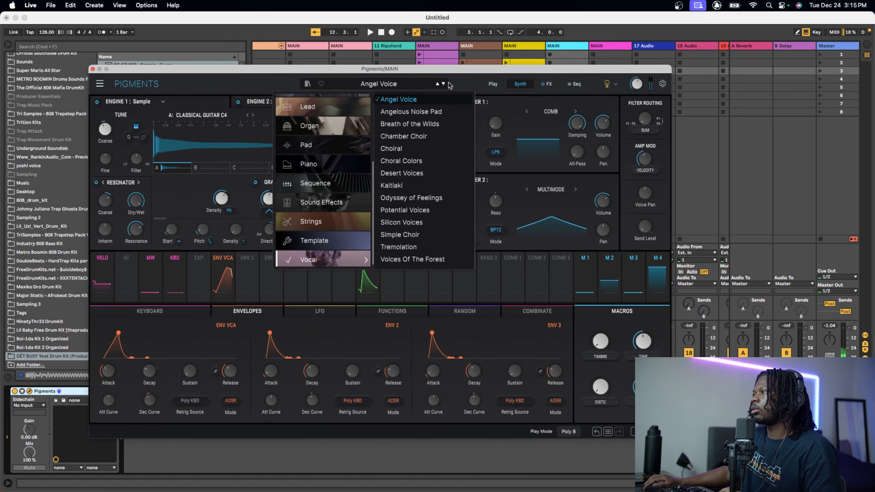
click(444, 84)
click(443, 84)
click(443, 84)
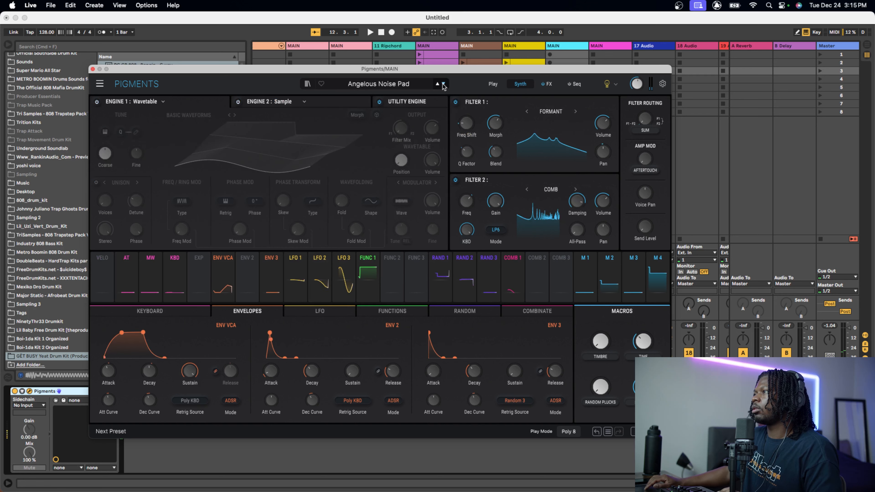
click(444, 84)
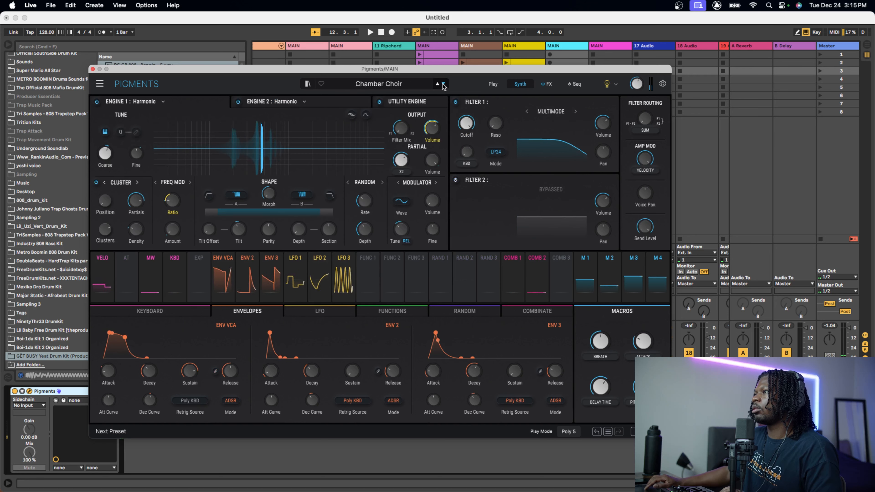
click(443, 84)
click(443, 84)
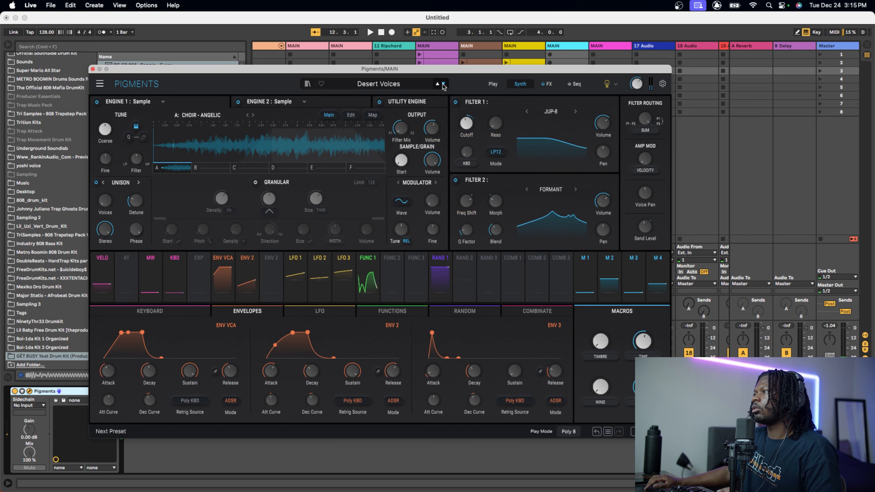
click(444, 84)
click(444, 84)
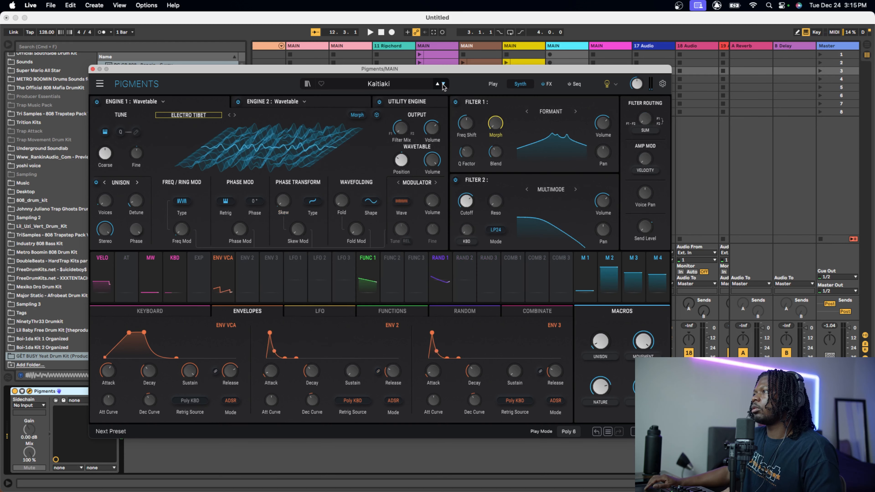
click(444, 84)
click(443, 84)
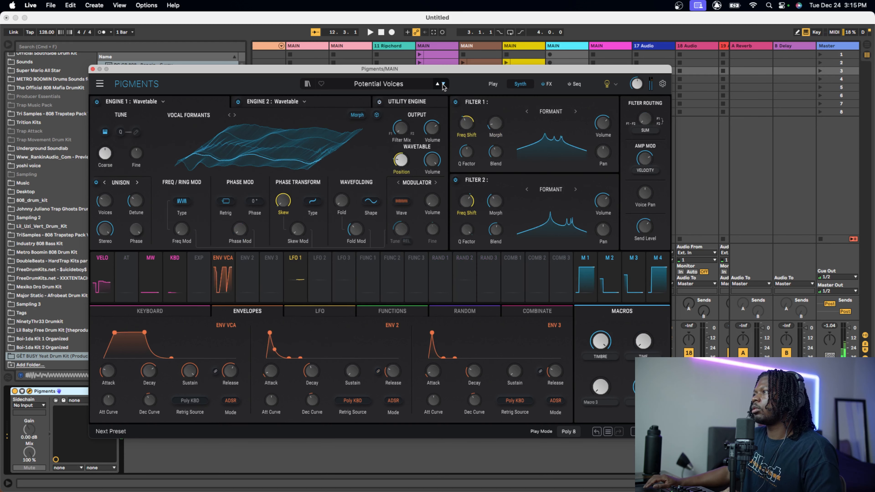
click(444, 84)
click(444, 84)
click(443, 84)
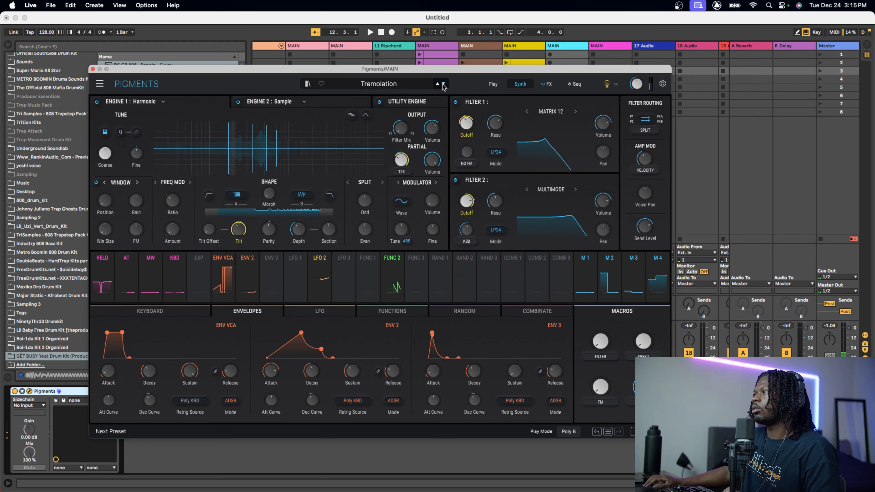
click(443, 84)
- Audition the vocal presets a second time from Angel Voice onward, stopping at Silicon Voices
click(443, 85)
click(443, 84)
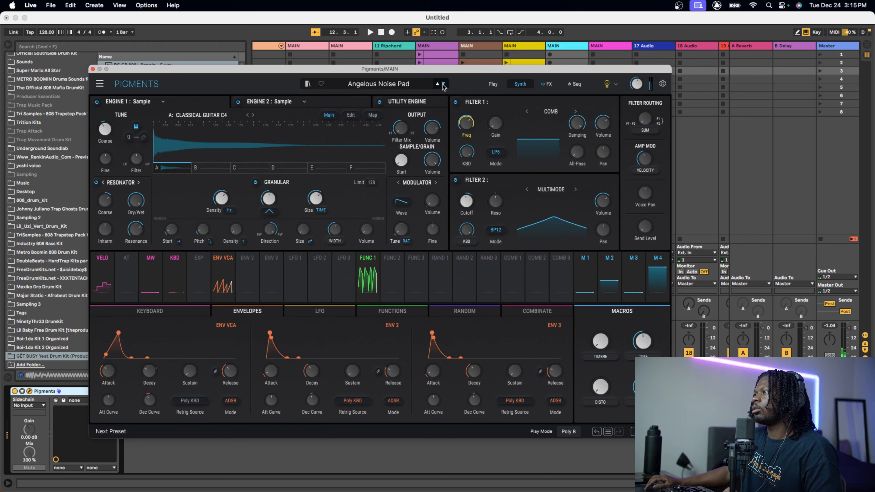
click(444, 84)
click(444, 84)
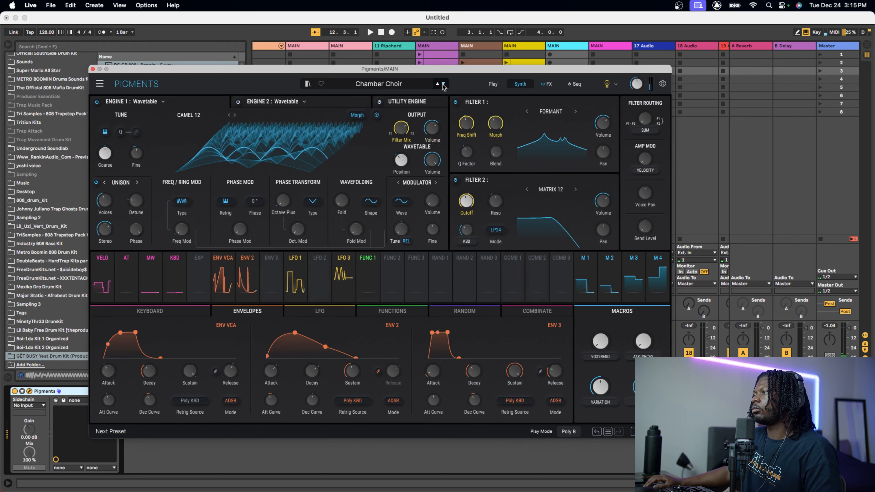
click(444, 84)
click(443, 84)
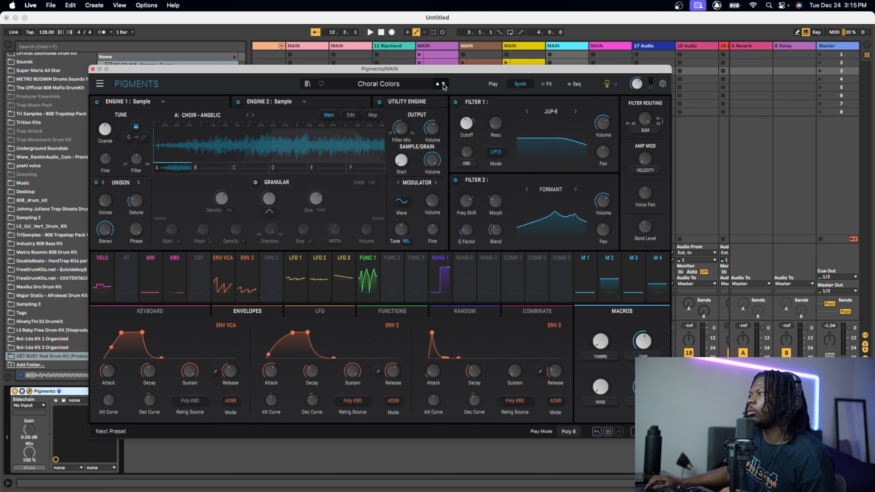
click(444, 85)
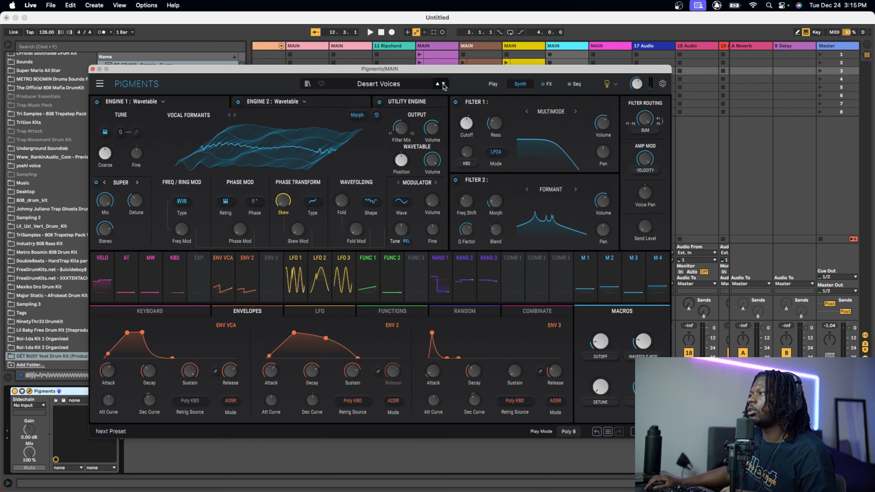
click(443, 85)
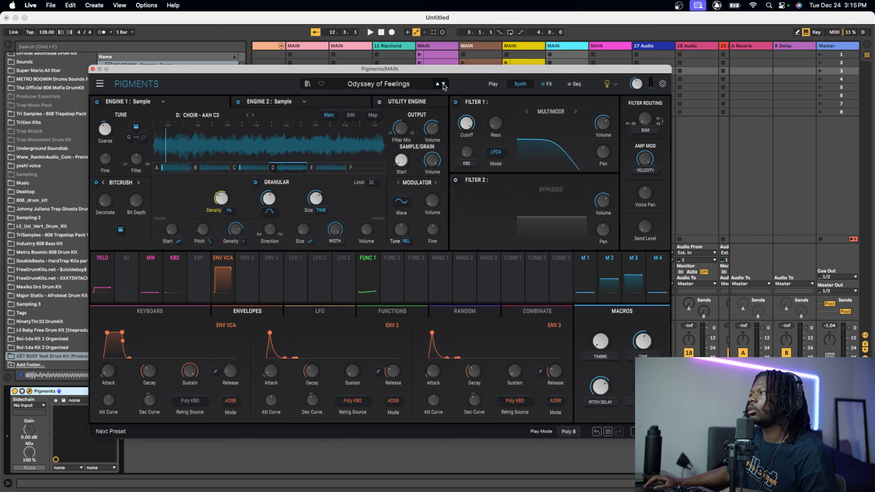
click(444, 84)
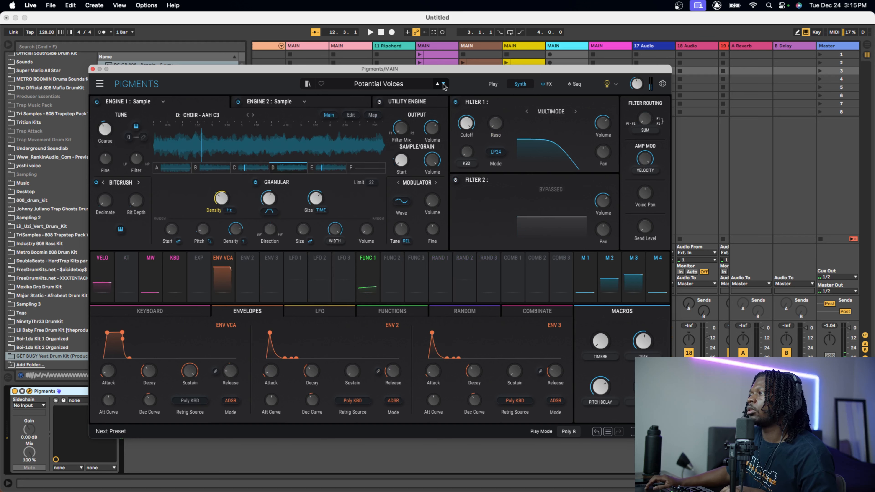
- Look through the preset lists of the Brass & Winds, Lead, Organ and Pad categories
click(379, 84)
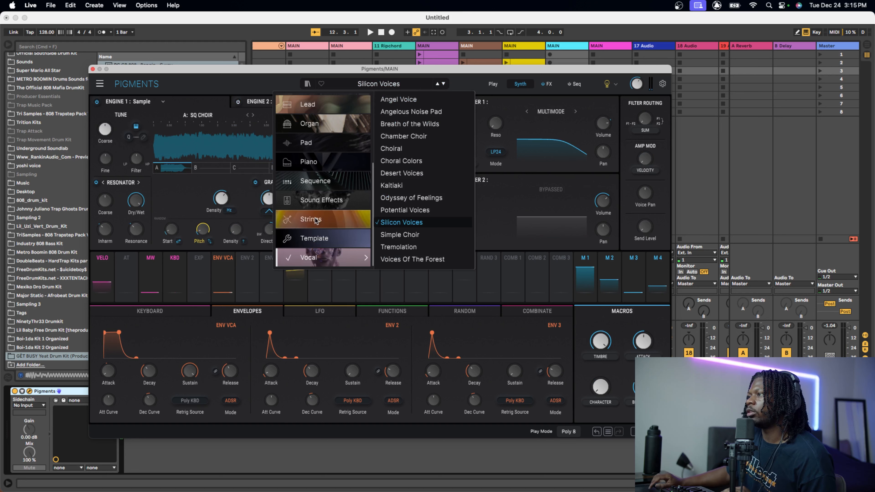
scroll(315, 220, up, 5)
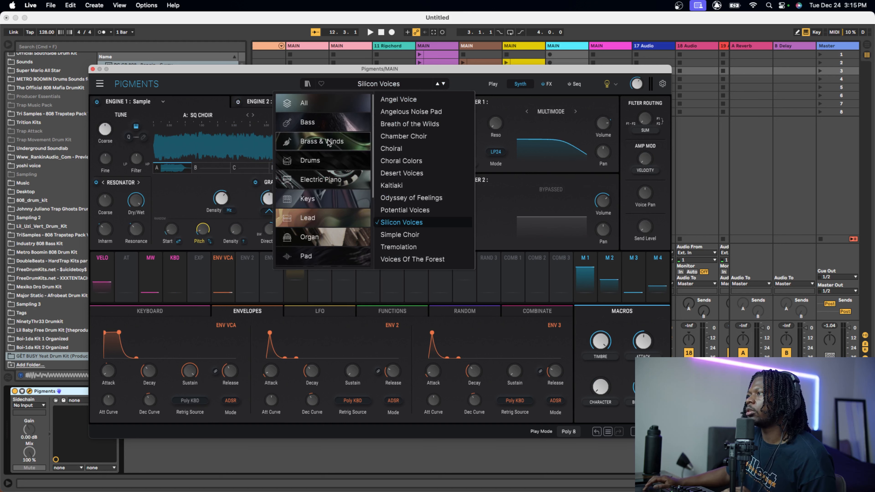
click(329, 144)
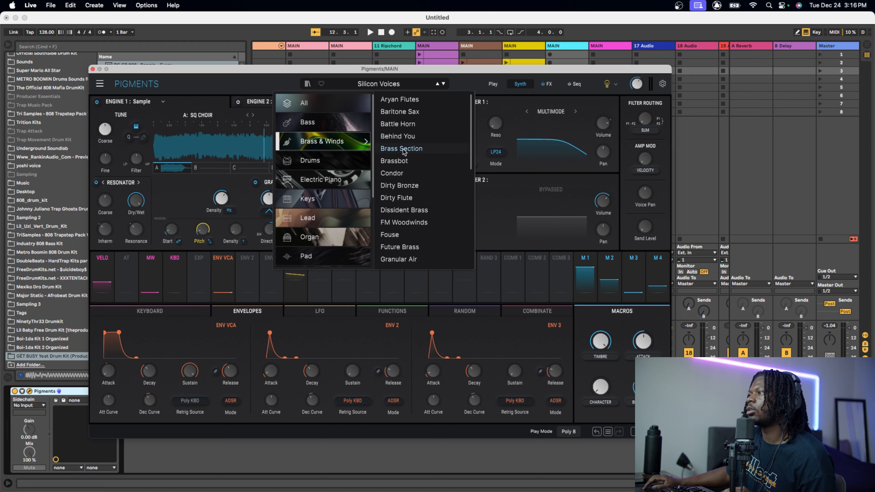
scroll(404, 152, down, 8)
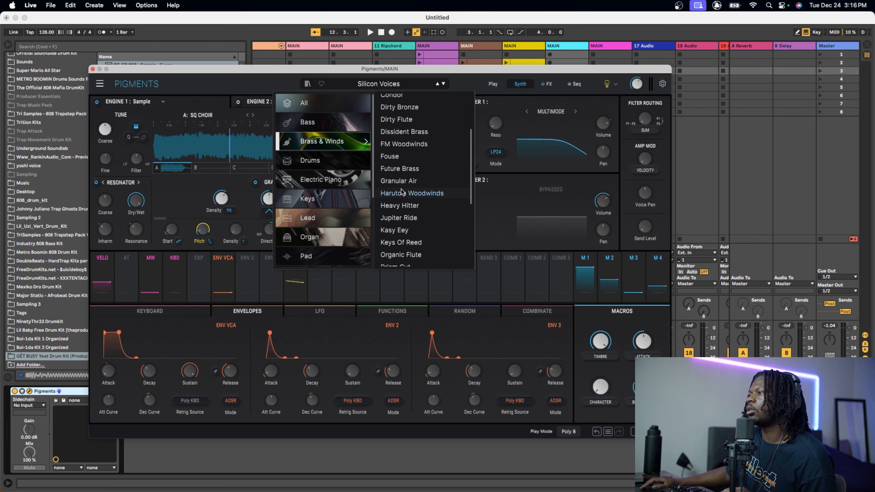
click(333, 223)
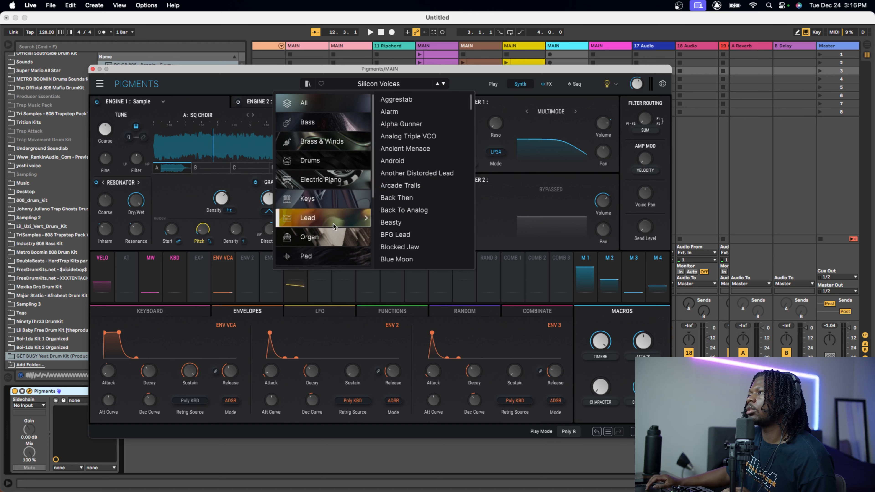
click(326, 241)
click(325, 259)
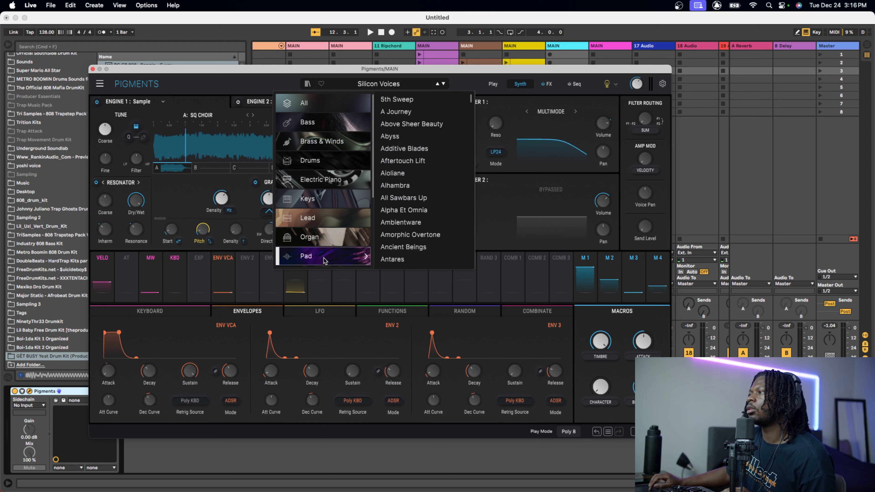
scroll(409, 232, down, 10)
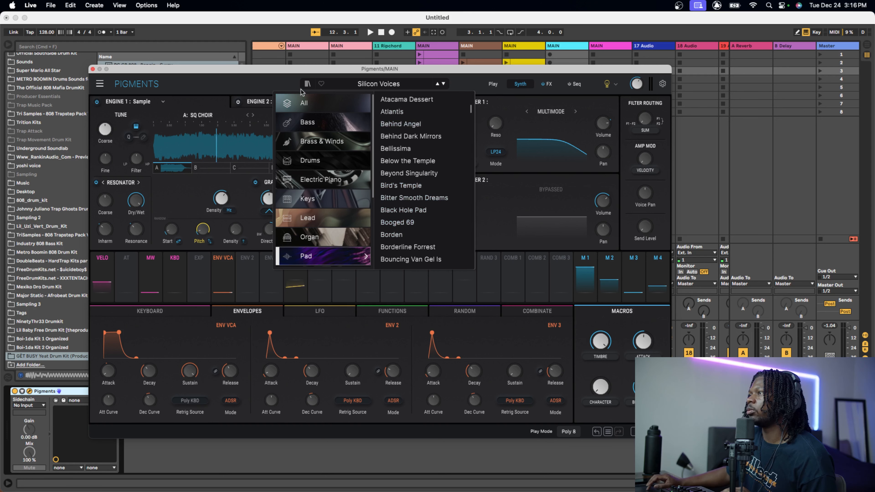
- Open the full preset browser and filter the presets by the Bells type under Keys
click(307, 84)
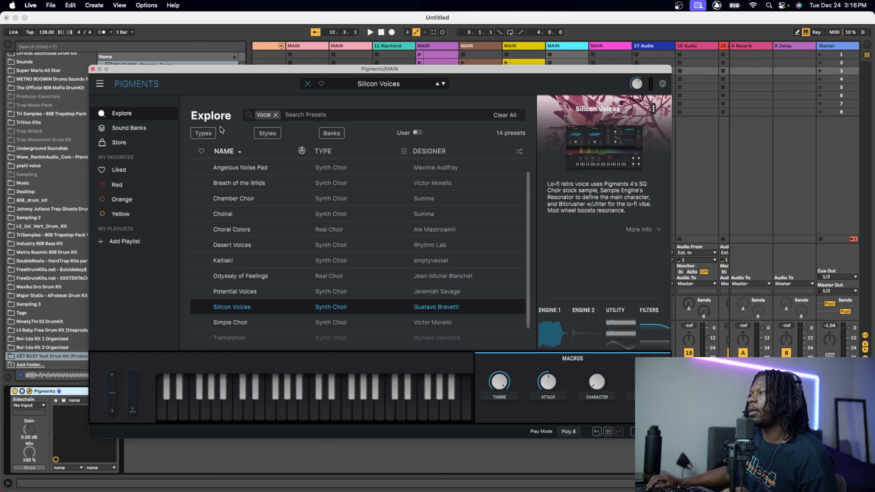
click(203, 134)
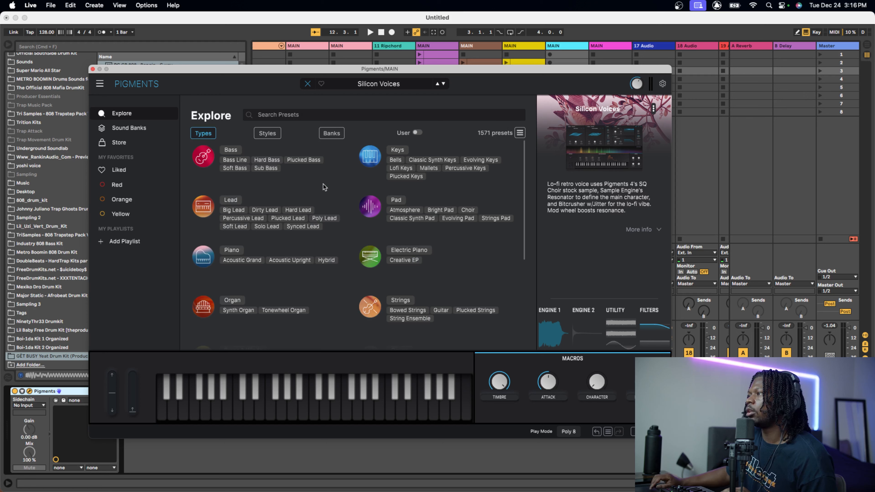
click(395, 160)
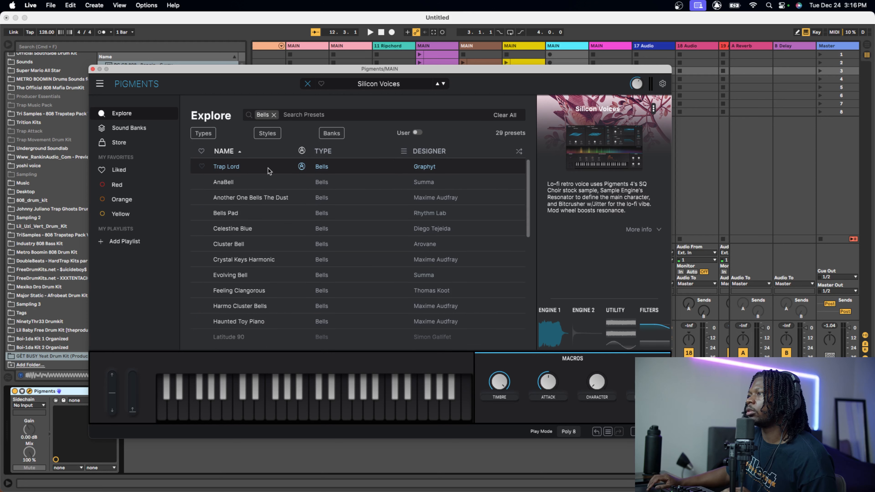
- Audition the Bells presets in order from Trap Lord through Crystal Keys Harmonic
click(259, 169)
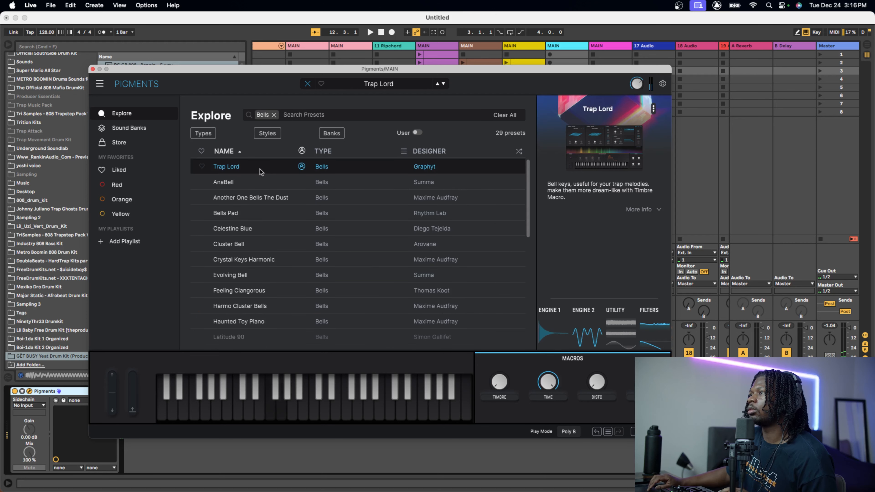
click(257, 180)
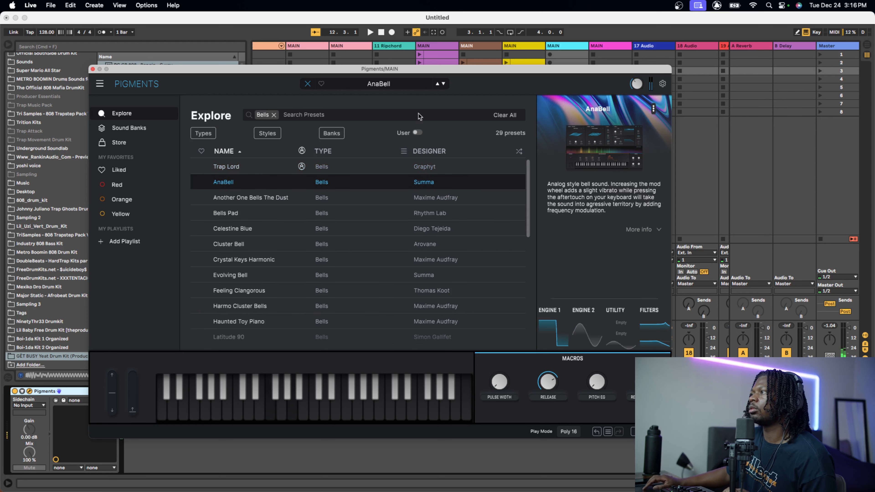
click(443, 85)
click(444, 84)
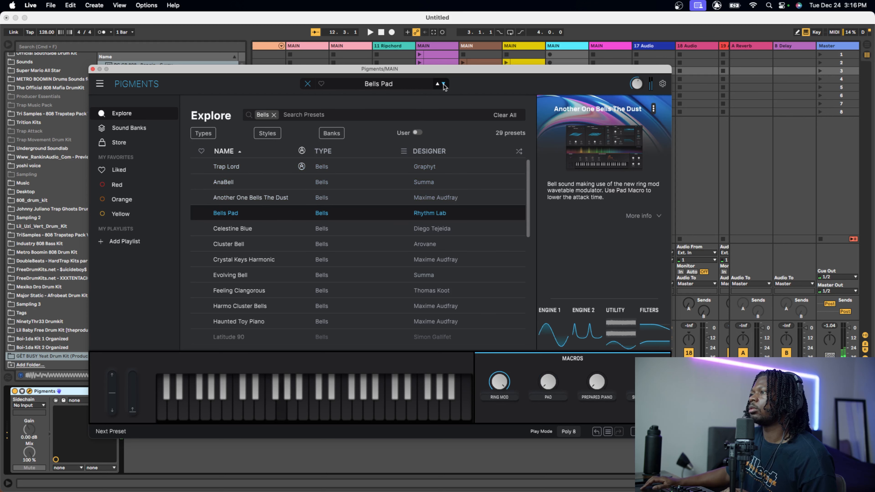
click(444, 85)
click(443, 84)
click(443, 84)
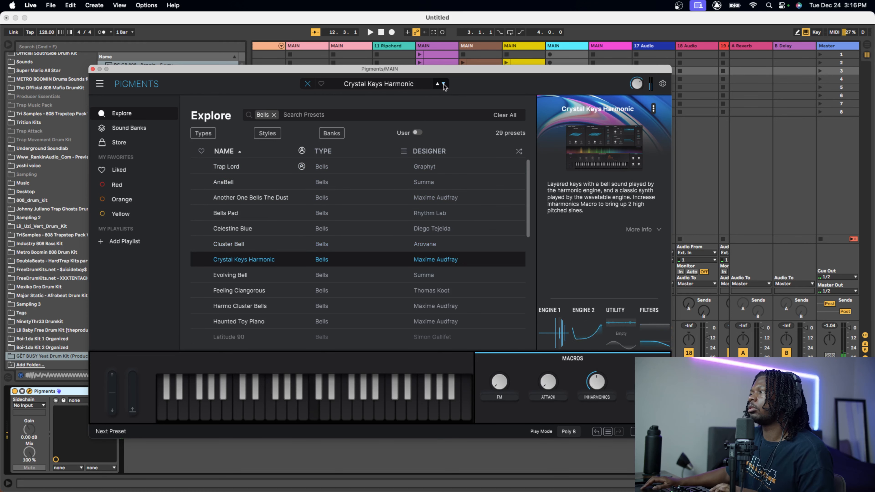
- Continue through the Bells presets past Harmo Cluster Bells and load Haunted Toy Piano
click(443, 85)
click(443, 85)
click(443, 85)
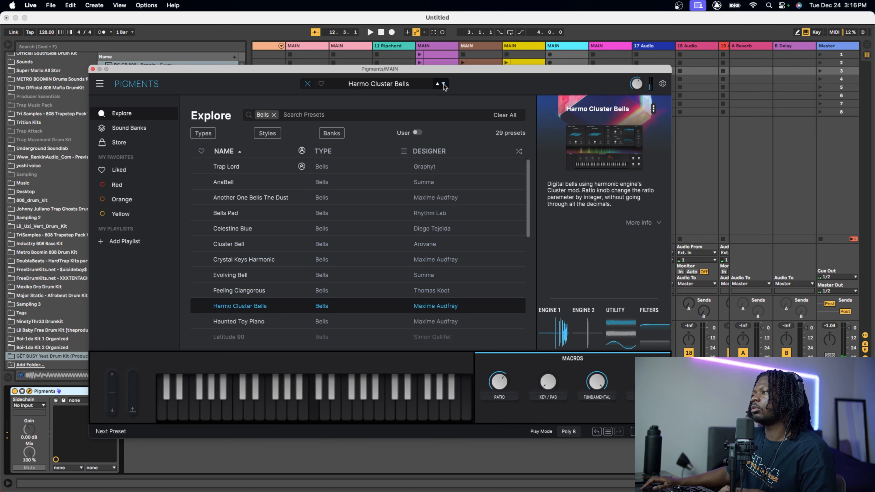
scroll(370, 248, down, 1)
scroll(370, 248, down, 2)
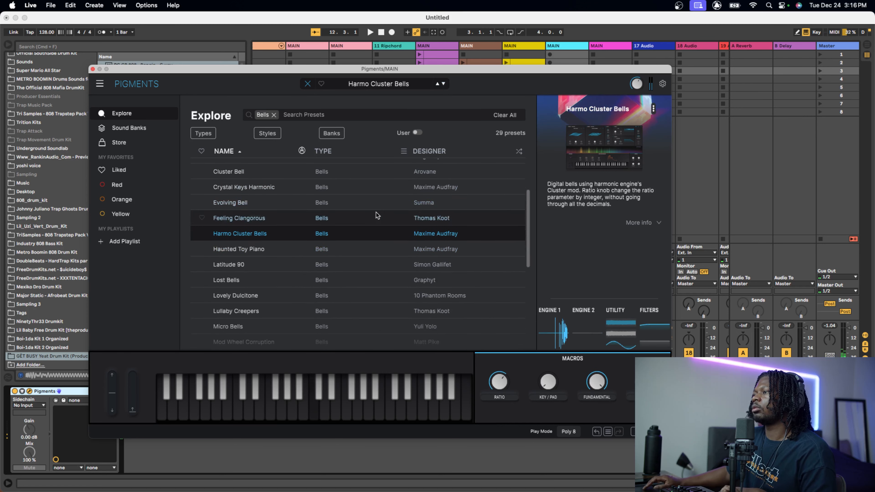
click(444, 84)
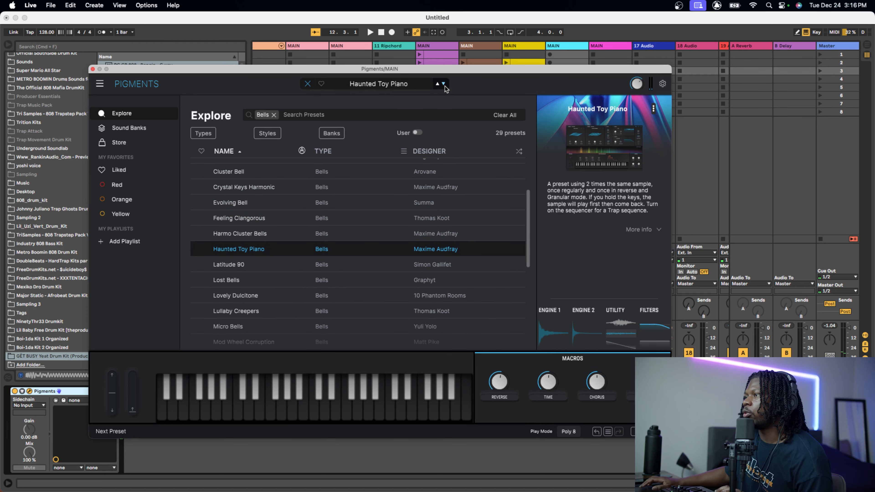
- Compare Haunted Toy Piano with Latitude 90, then continue through the Bells presets and load Lost Bells
click(444, 84)
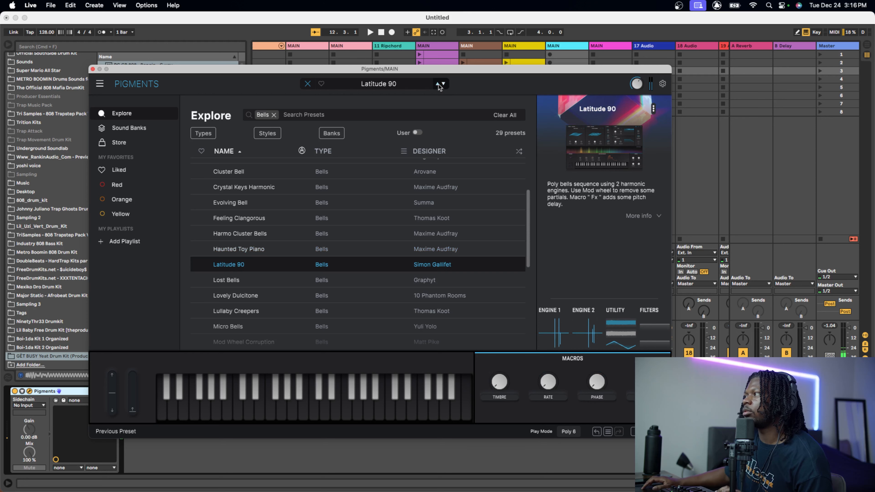
click(438, 83)
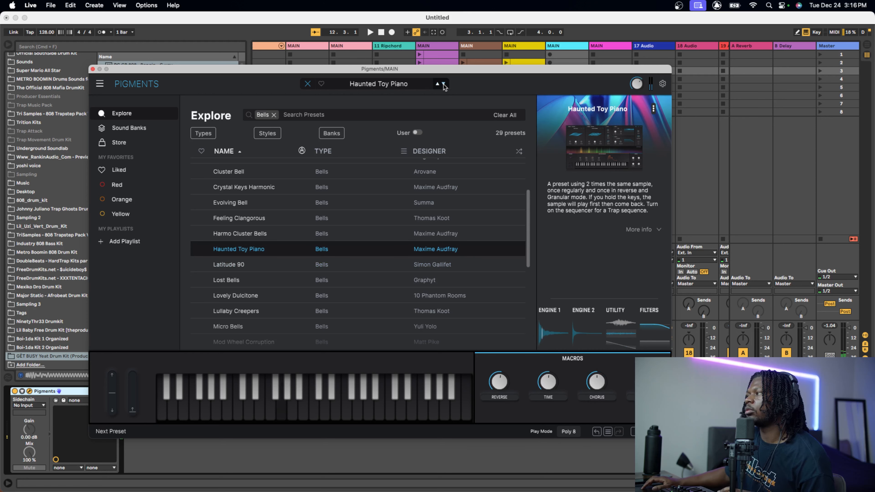
click(444, 84)
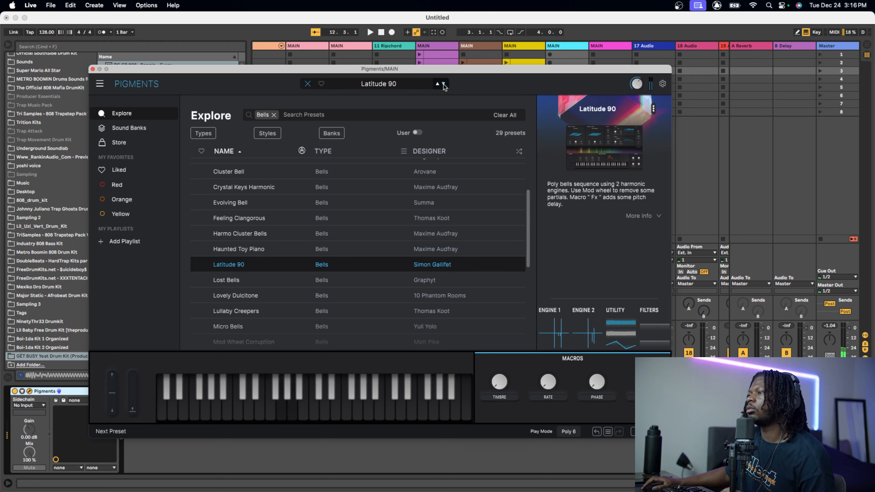
click(444, 84)
- Play the beat, capture the performed bell melody as a MIDI clip on track 15 and close the Pigments window
key(space)
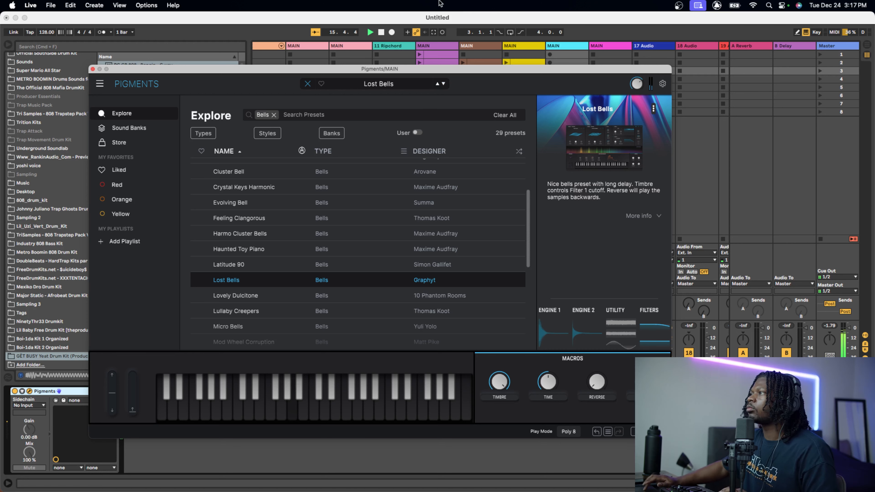
click(434, 33)
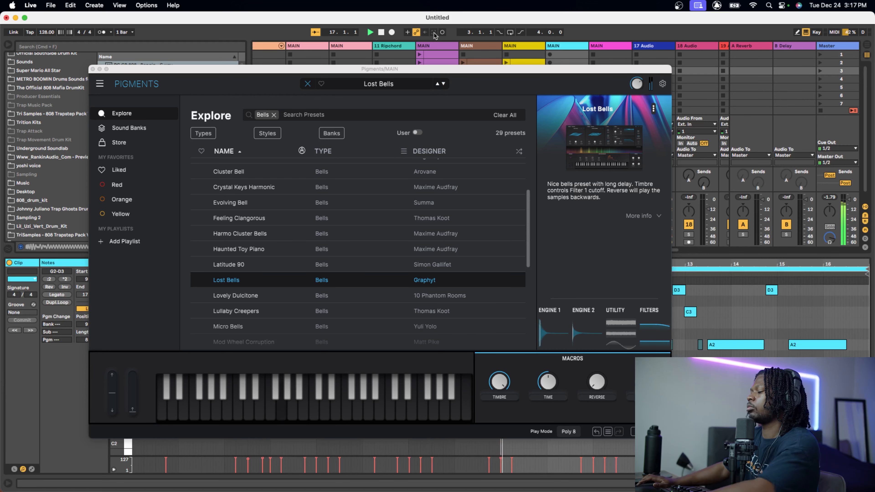
click(93, 69)
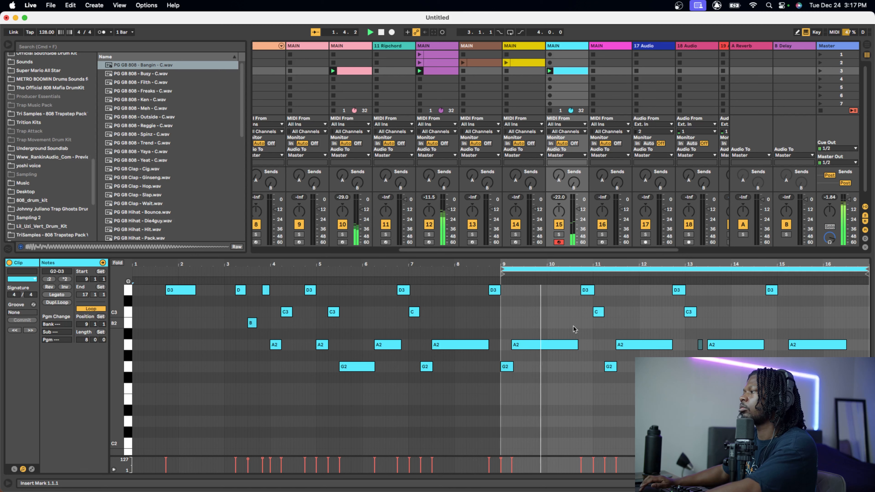
- Delete the stray short A2 note in bar 13 and crop the captured clip to its loop
click(700, 345)
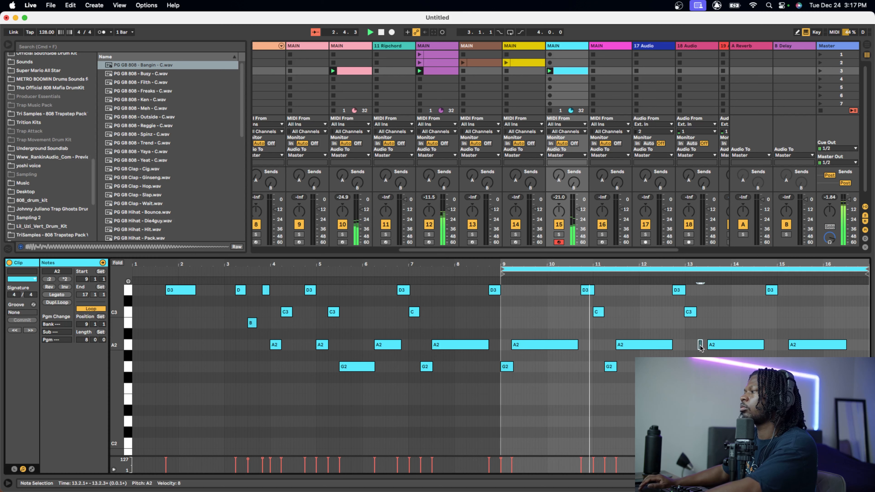
right_click(611, 401)
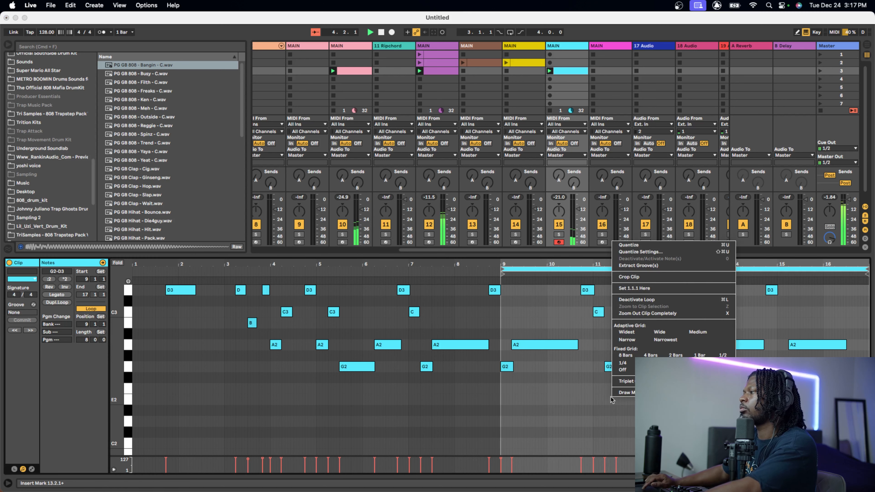
click(637, 277)
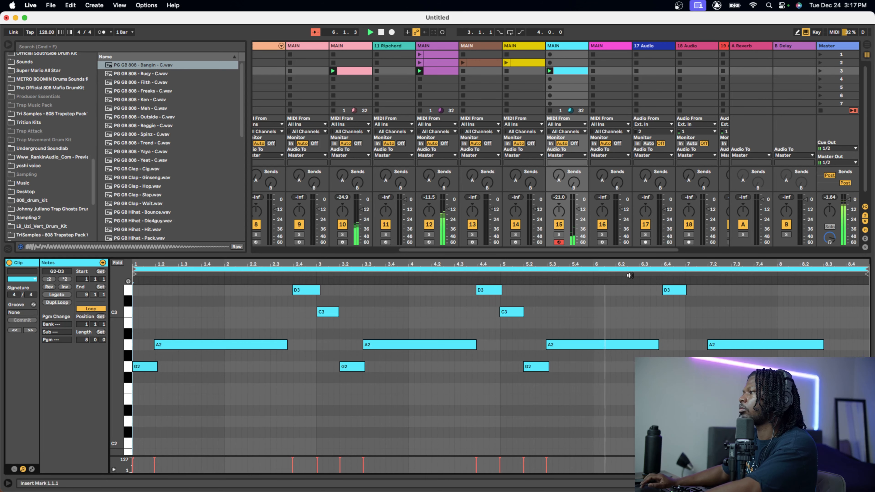
- Lengthen the clip's last A2 note slightly while soloing track 15, and raise the track's volume to -5.3 dB
click(559, 234)
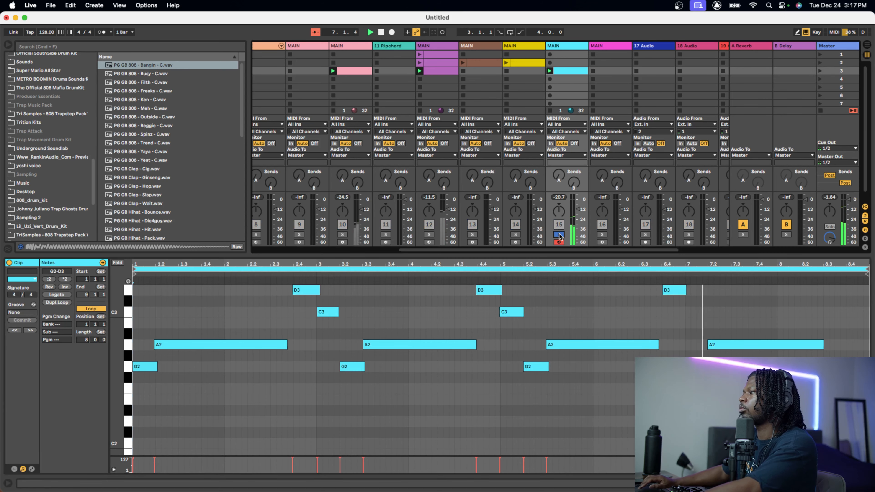
click(822, 345)
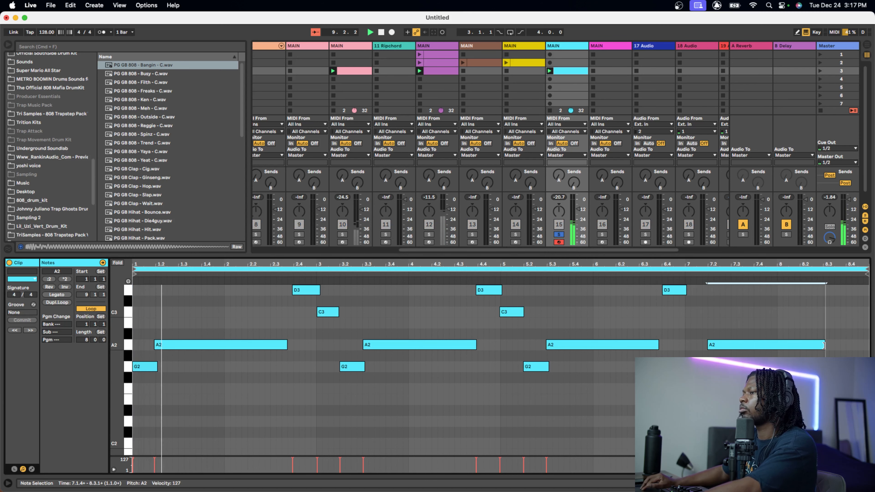
click(559, 235)
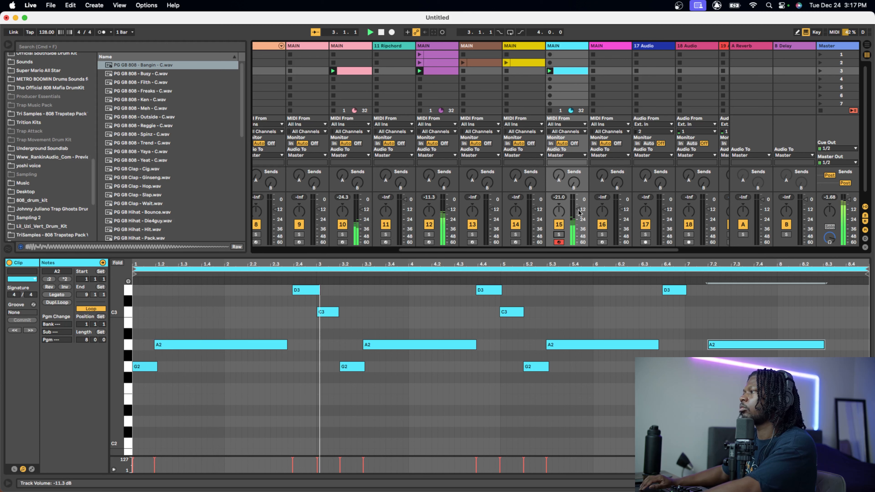
drag(579, 209, 578, 203)
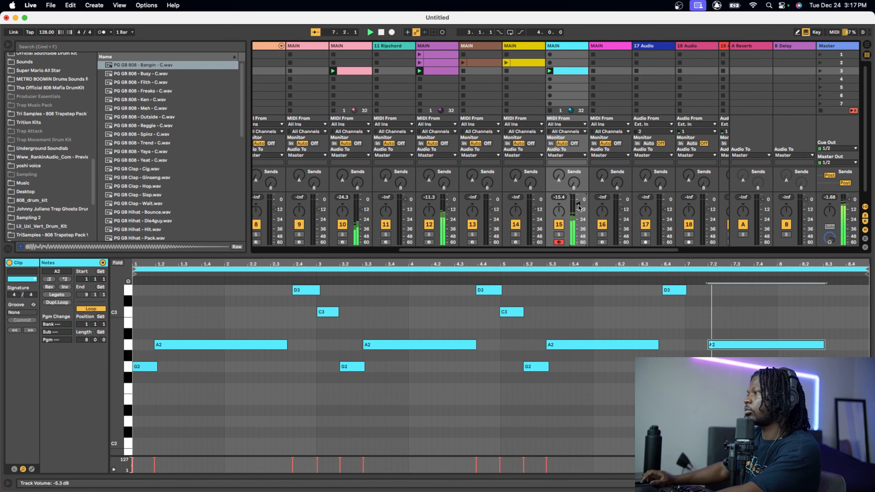
- Show the devices of the 808s track and set band 1 of its EQ Eight to a bell filter
scroll(311, 104, left, 5)
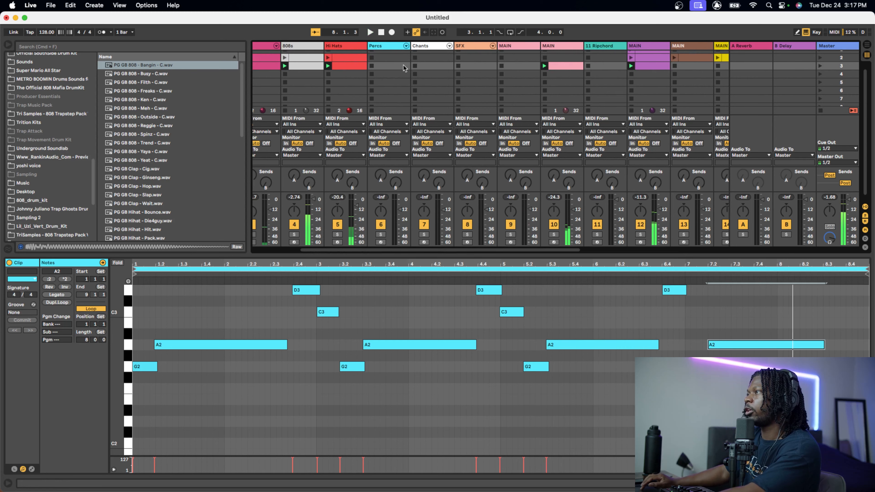
click(301, 47)
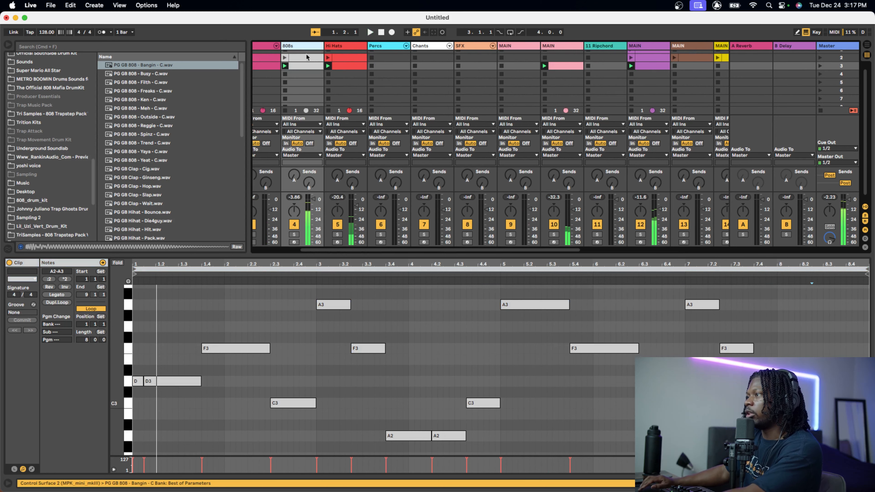
key(shift+Tab)
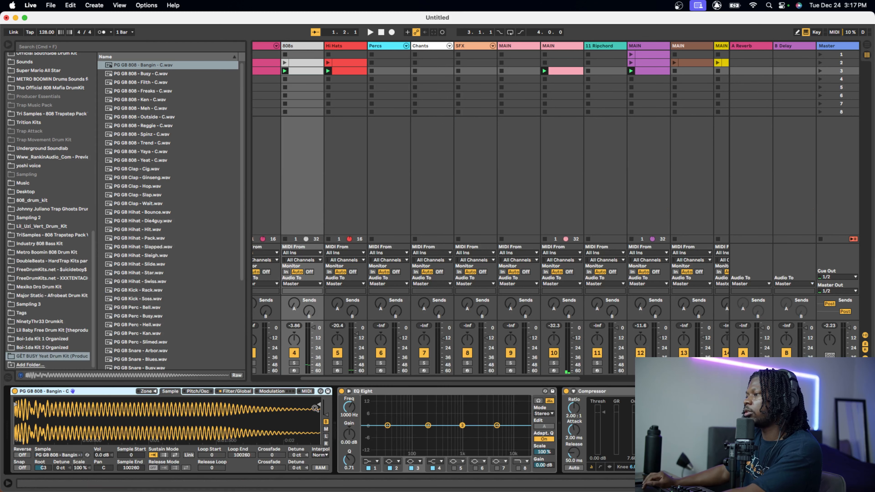
click(379, 460)
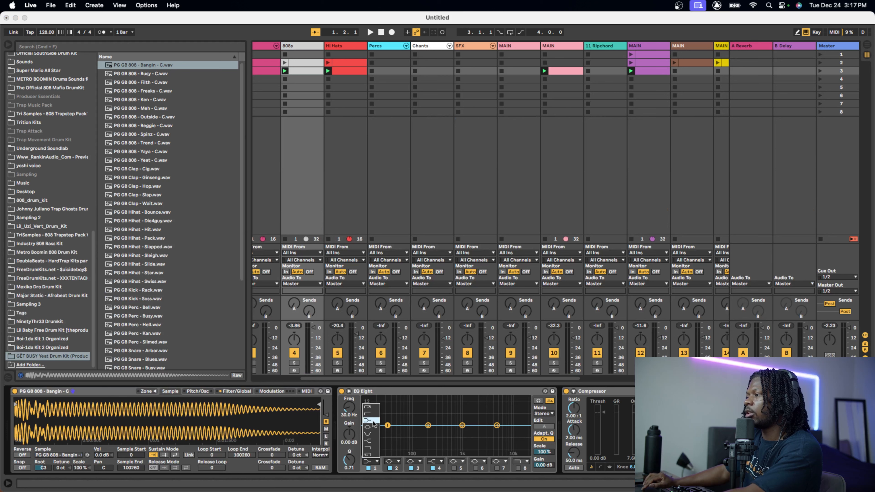
click(370, 427)
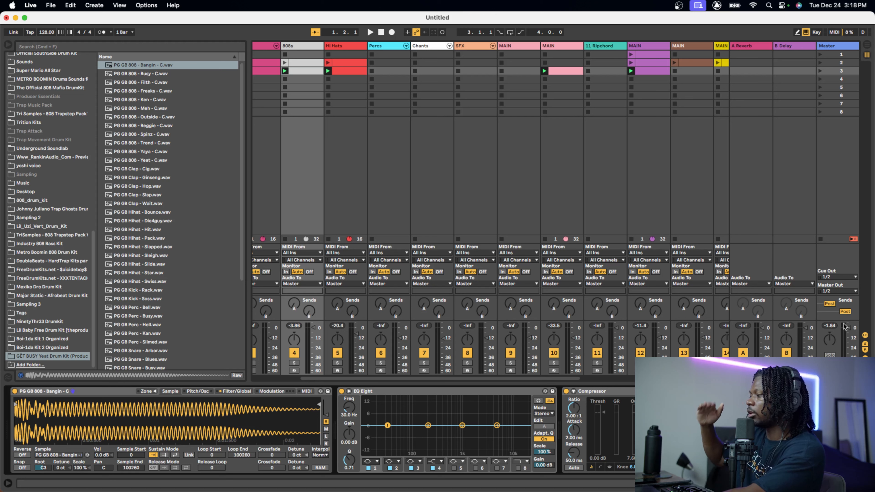
- Boost EQ Eight band 1 by 4.09 dB at 35.9 Hz and check the 808s and Master levels during playback
key(space)
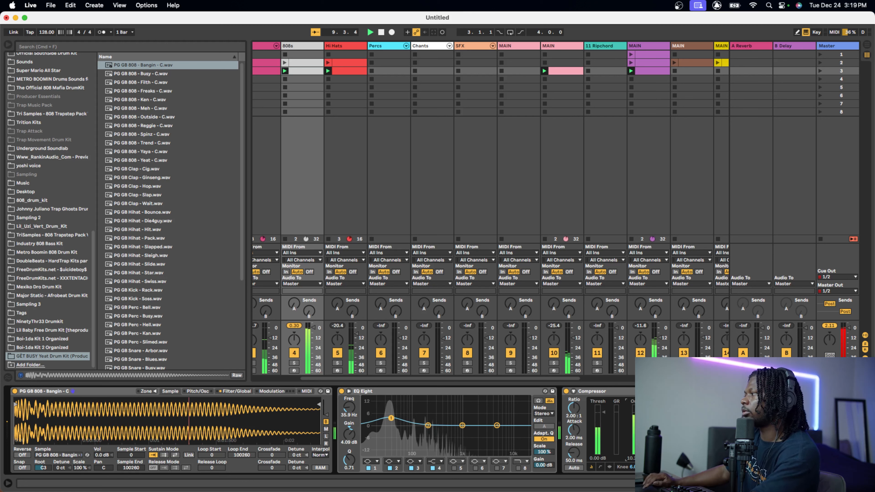
key(space)
key(space)
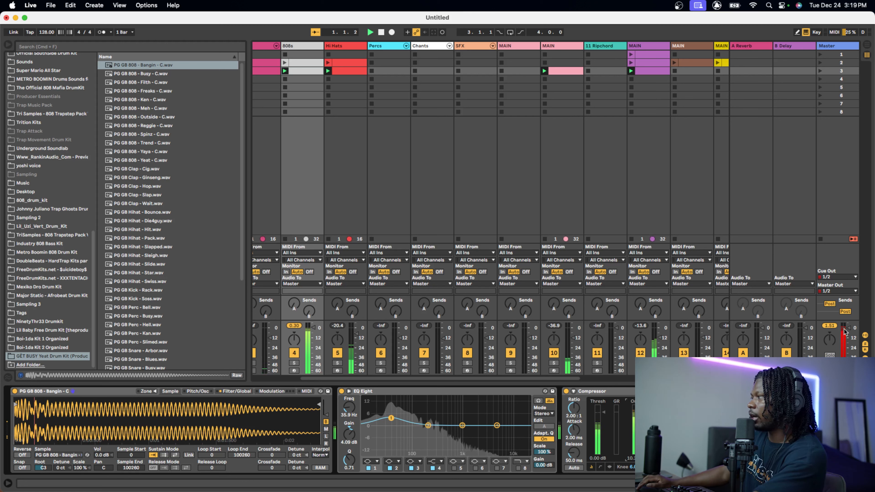
key(space)
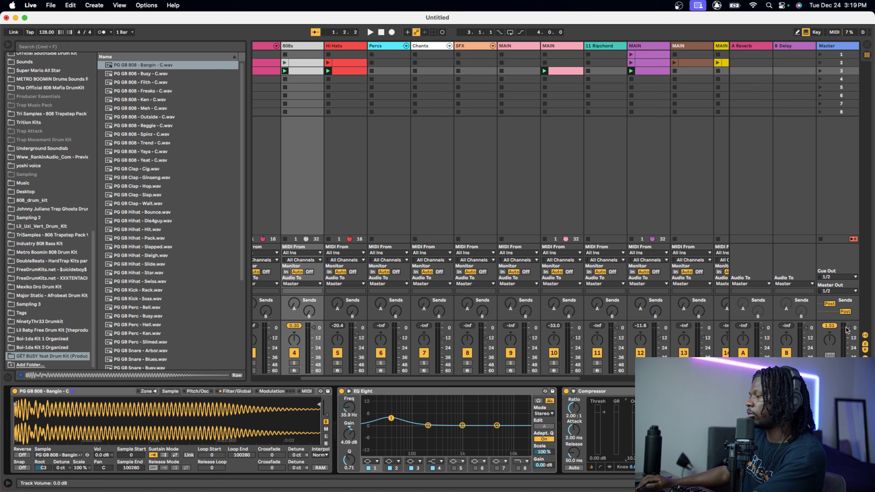
key(space)
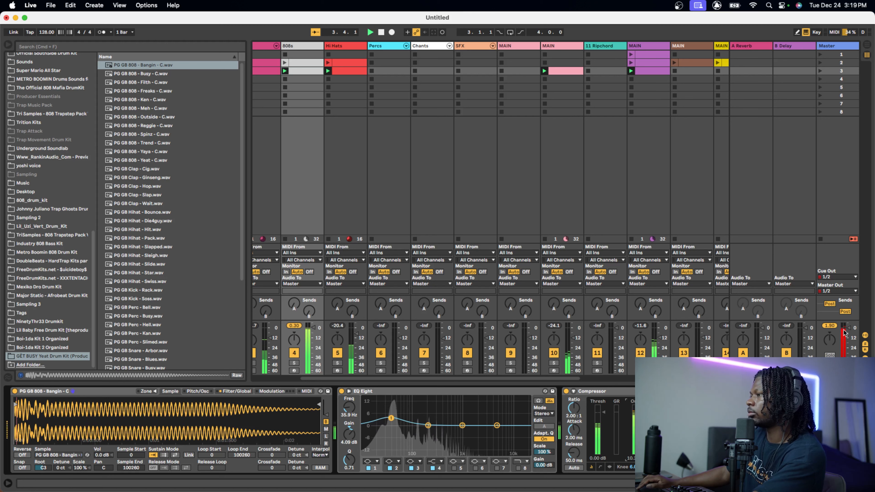
key(space)
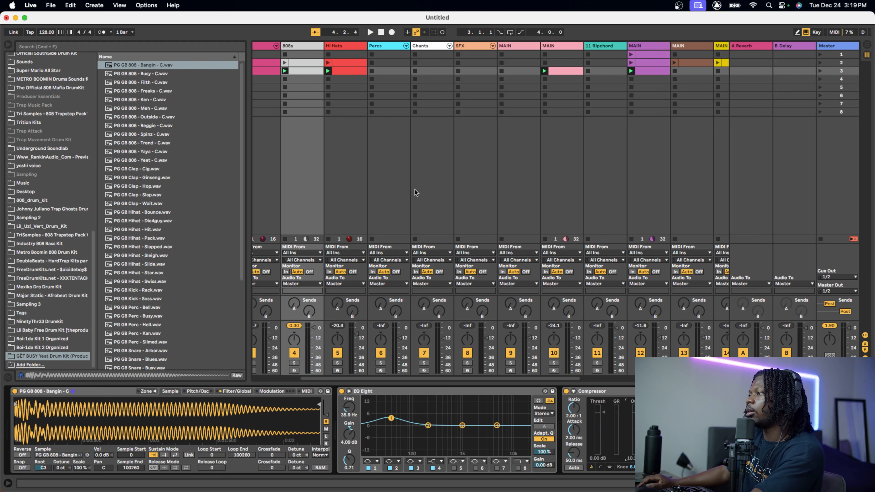
- Play the beat and open the scene 3 chord clip of MAIN track 12 in the note editor, showing the octave above the chords
scroll(416, 192, right, 5)
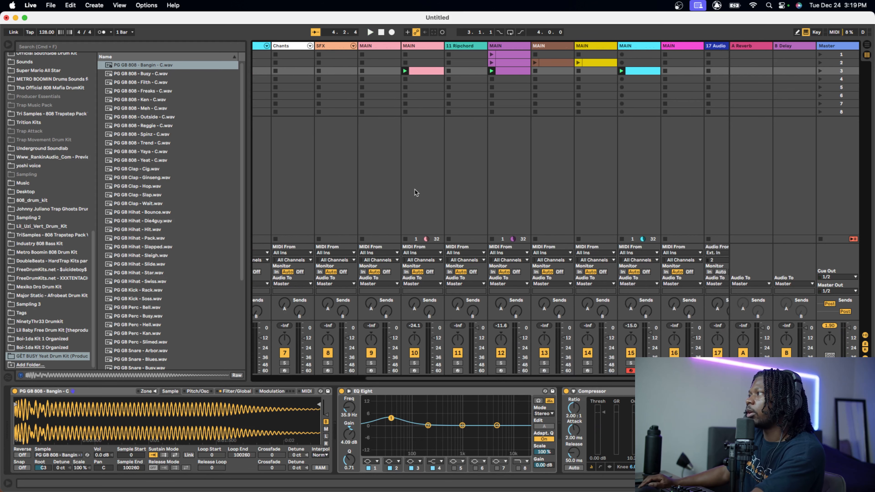
scroll(416, 192, right, 2)
key(space)
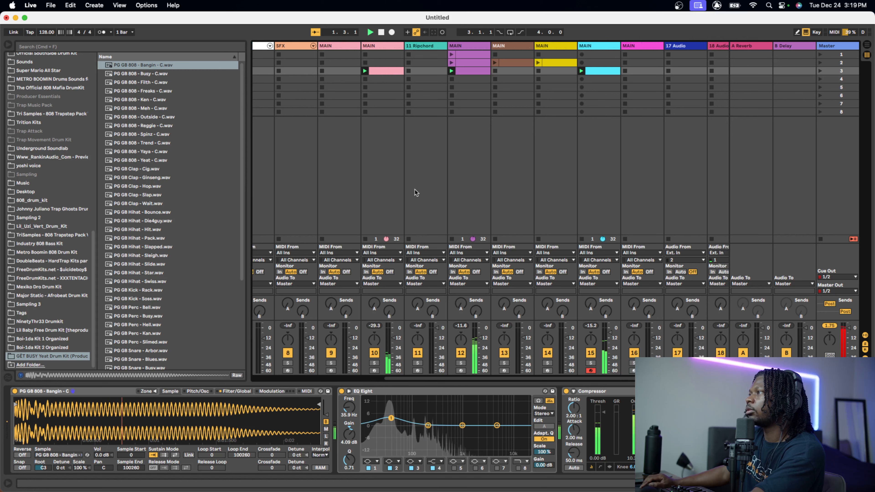
click(469, 70)
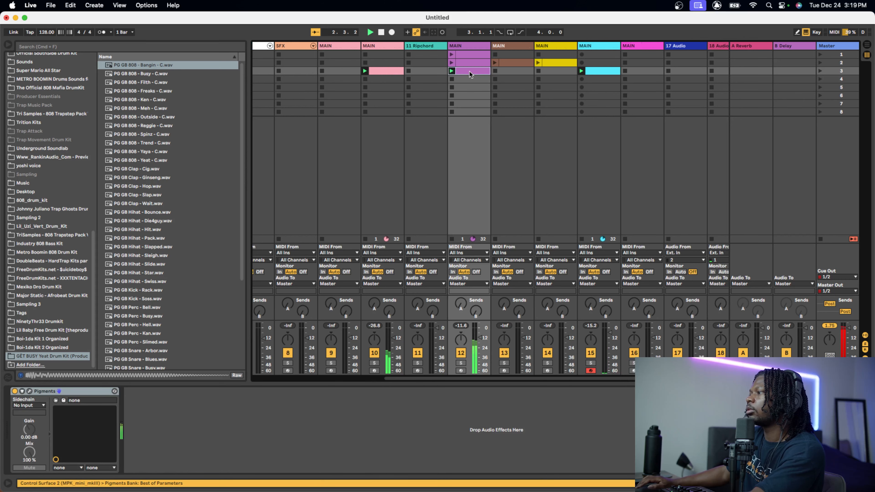
key(shift+Tab)
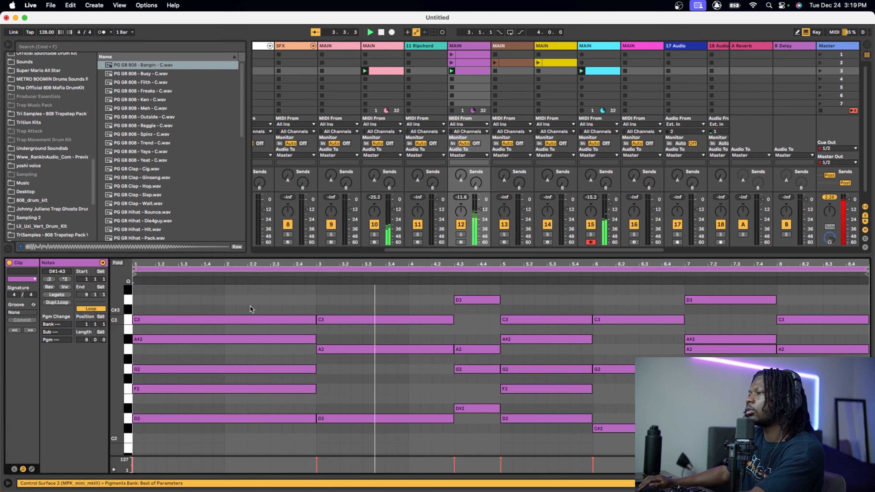
scroll(250, 307, up, 5)
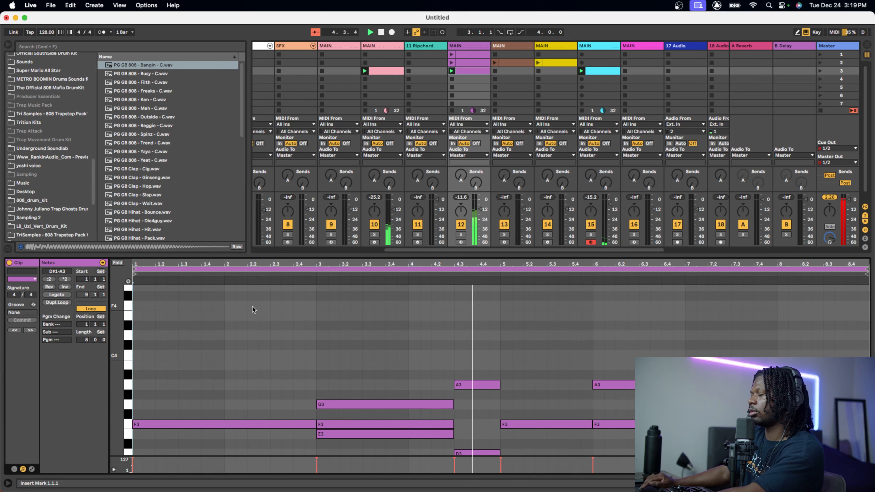
- Add an F4 note above the first chord, running from 1.3.1 to 3.1.1
key(b)
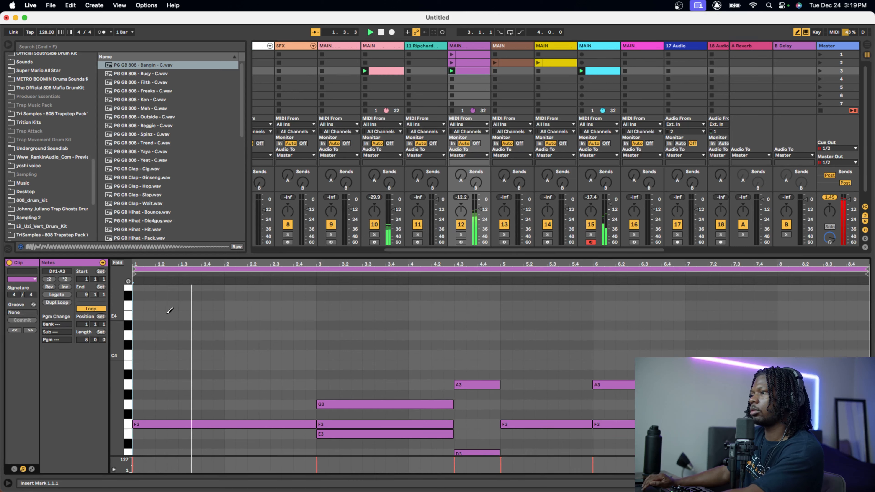
click(183, 316)
key(b)
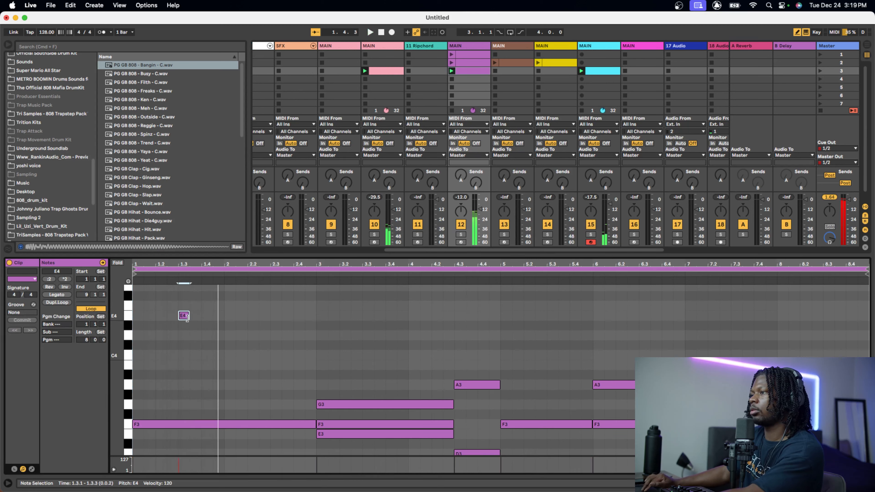
drag(188, 315, 258, 315)
right_click(208, 317)
click(195, 317)
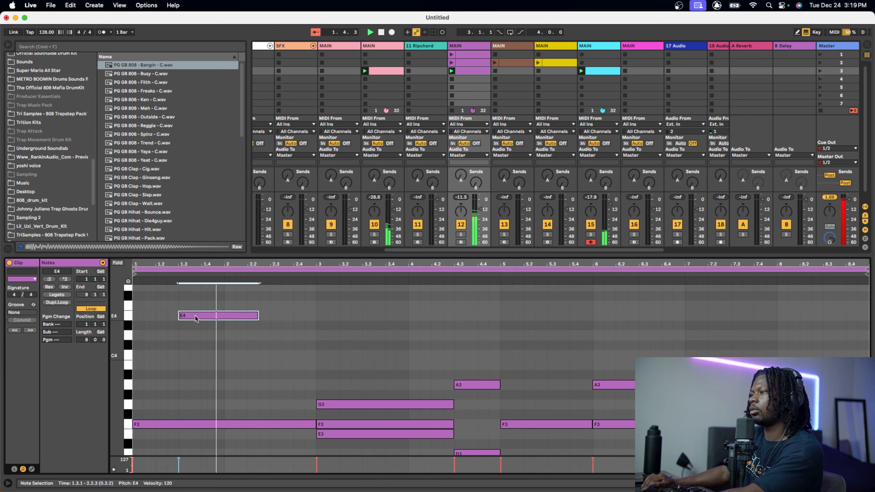
drag(195, 317, 202, 307)
drag(258, 306, 317, 306)
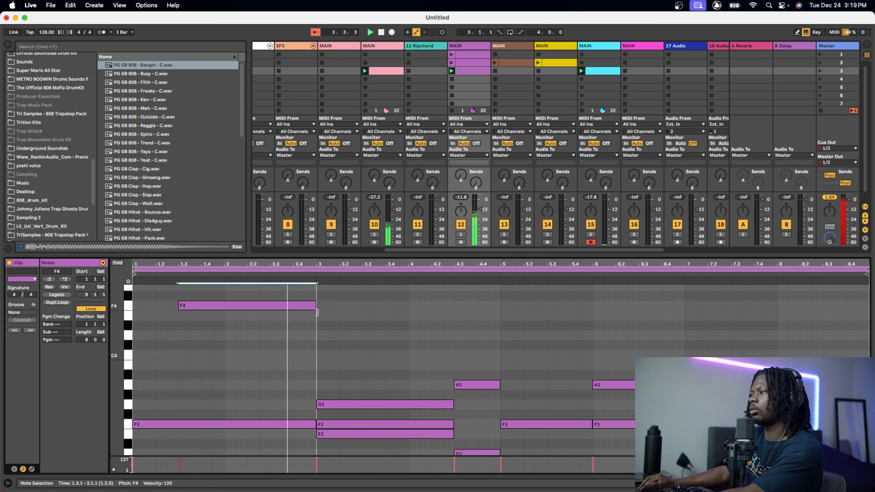
- Add a C4 note above the second chord, running from 3.3.1 to 5.1.1
key(b)
click(368, 354)
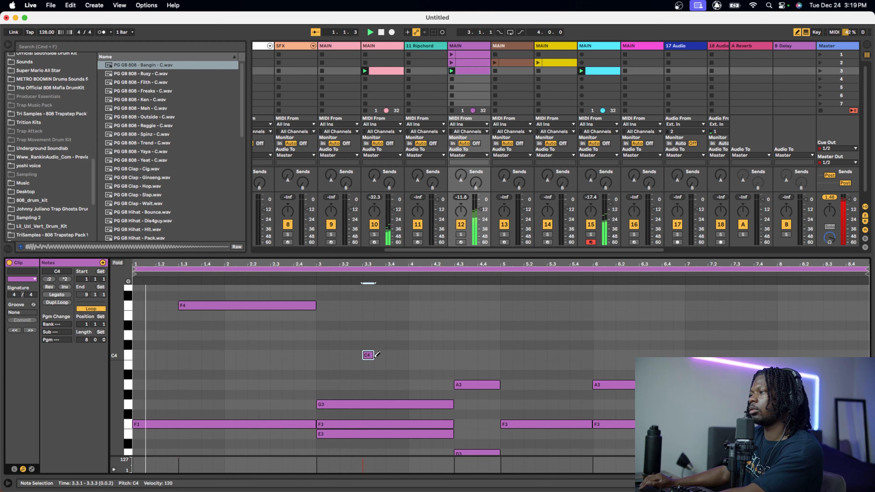
key(b)
drag(373, 355, 493, 371)
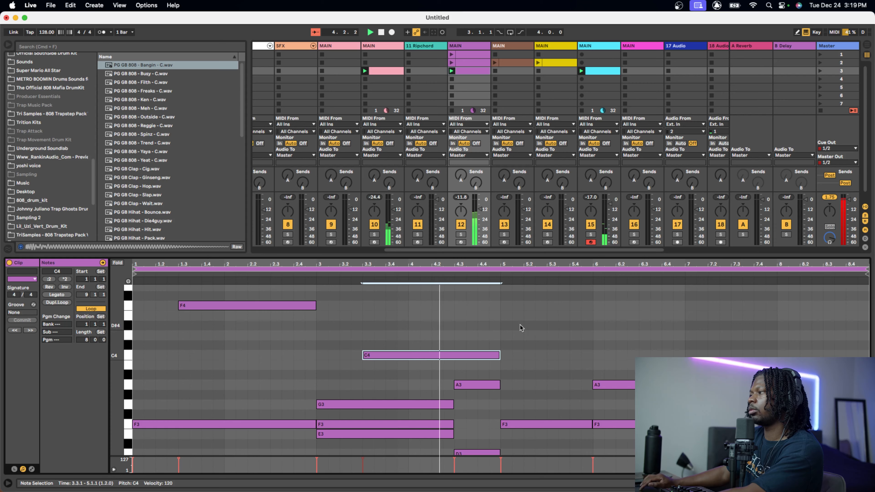
scroll(512, 318, up, 2)
scroll(514, 318, up, 3)
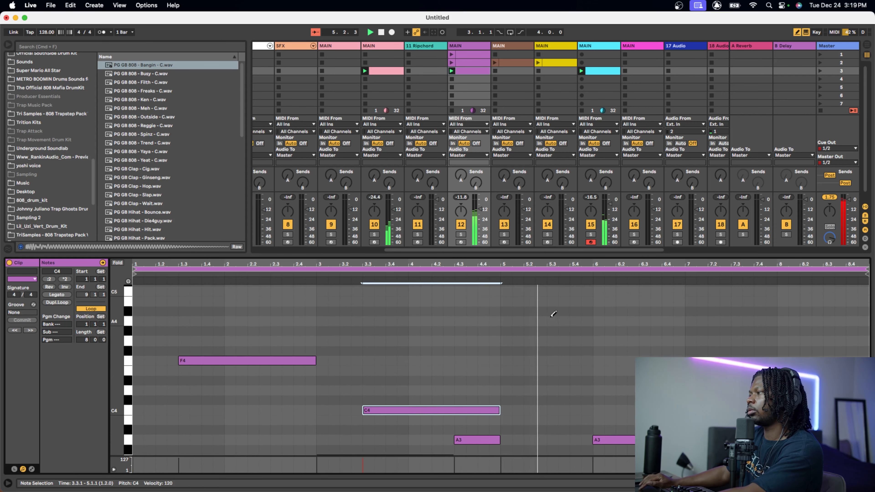
- Add an A4 note above the third chord, running from 5.3.1 to 7.1.1
double_click(552, 301)
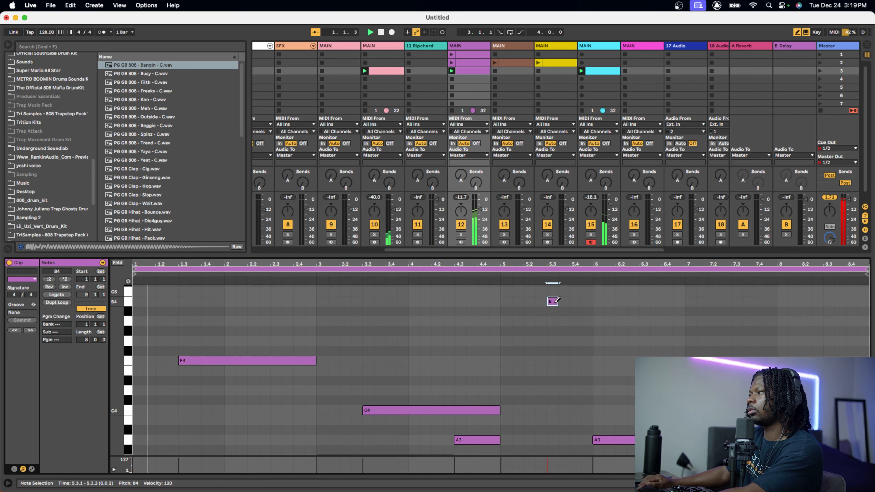
drag(556, 302, 685, 302)
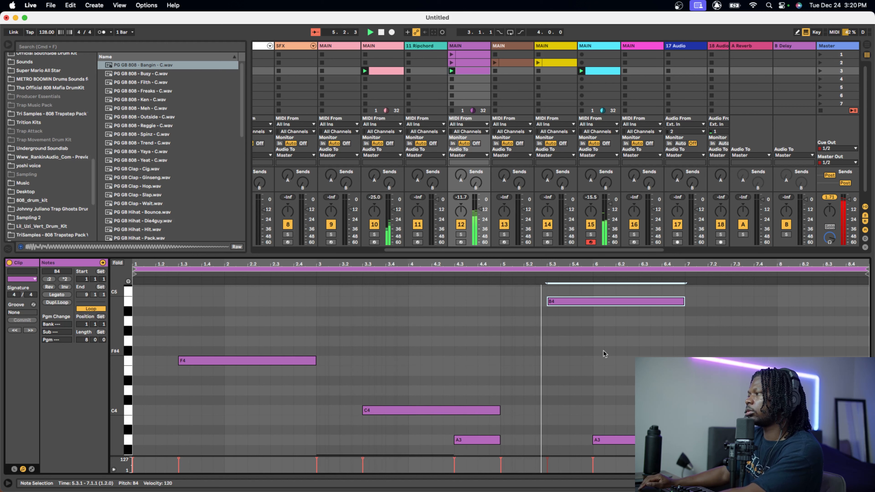
drag(569, 304, 568, 325)
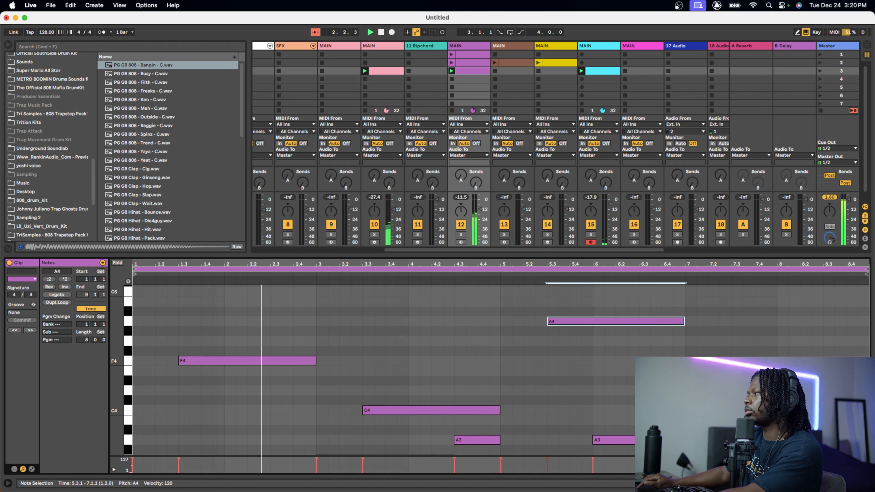
- Add a G4 note above the last chord, running from 7.3.1 to 9.1.1
double_click(736, 360)
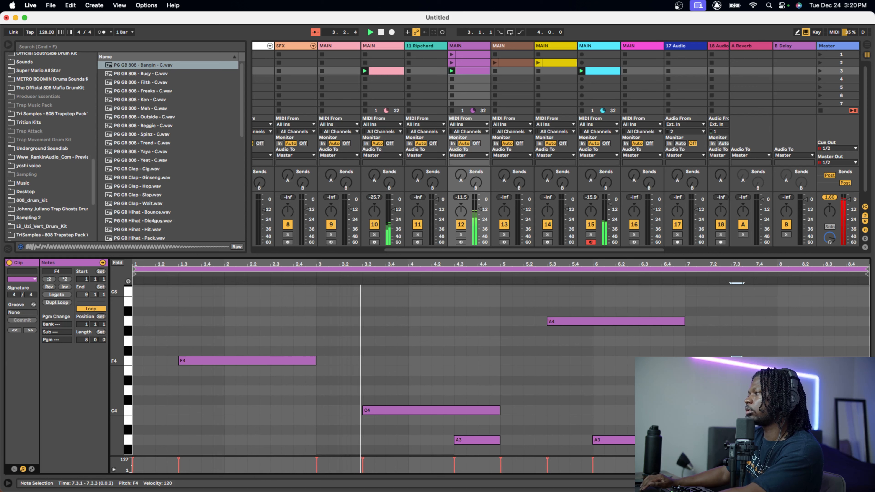
drag(743, 360, 869, 355)
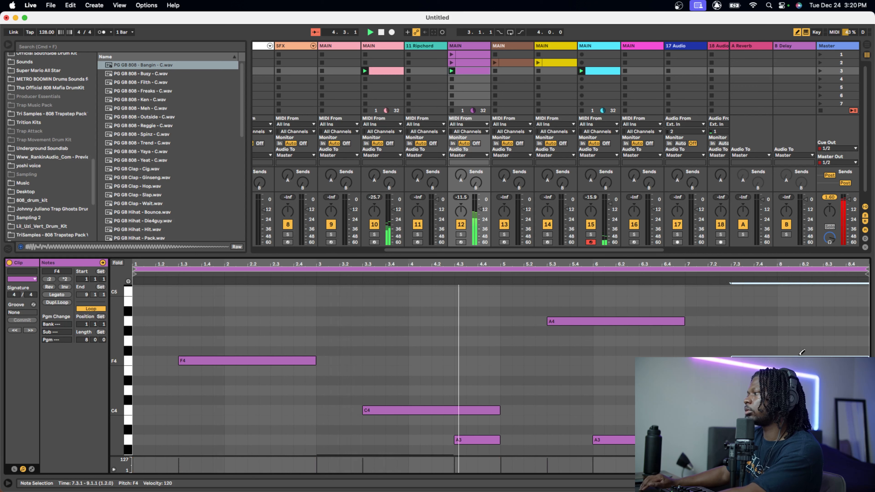
drag(793, 361, 793, 343)
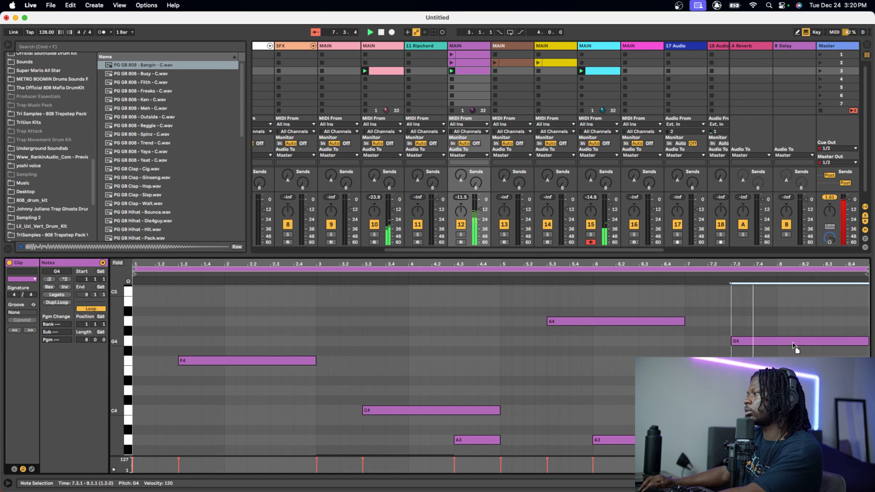
click(779, 383)
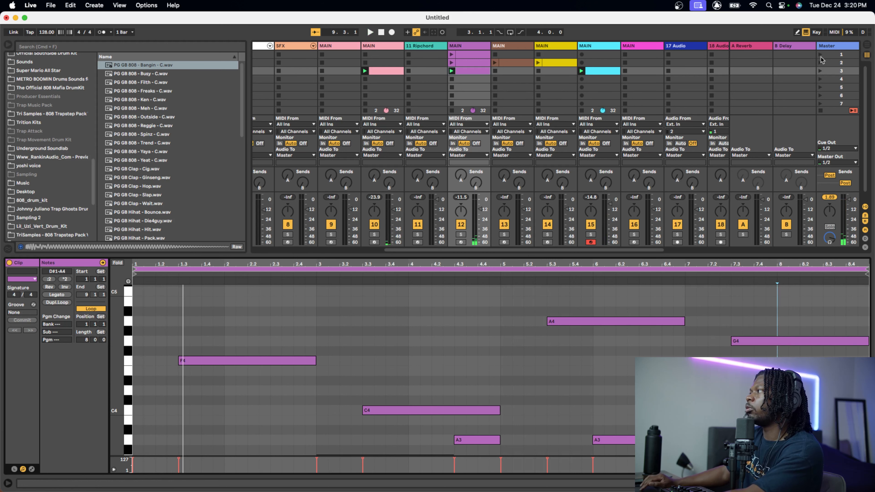
- Play scene 2 and raise the Clap track's volume to about -5.3 dB
click(820, 62)
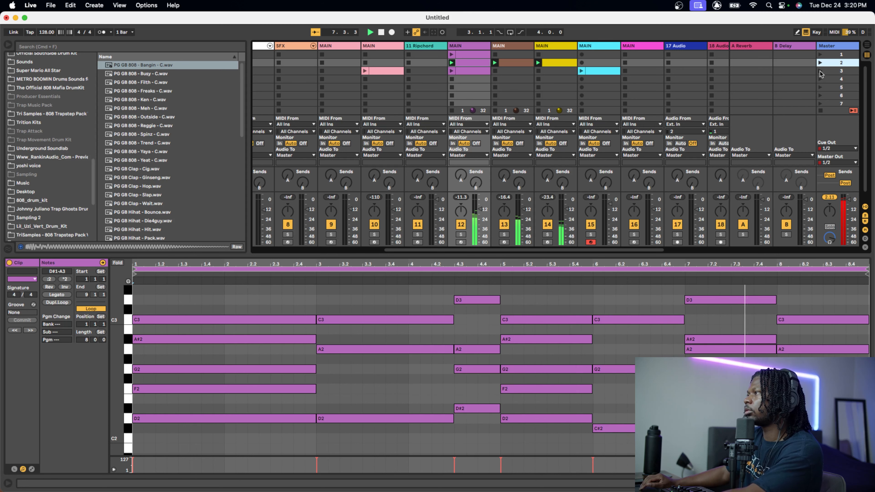
scroll(357, 92, left, 10)
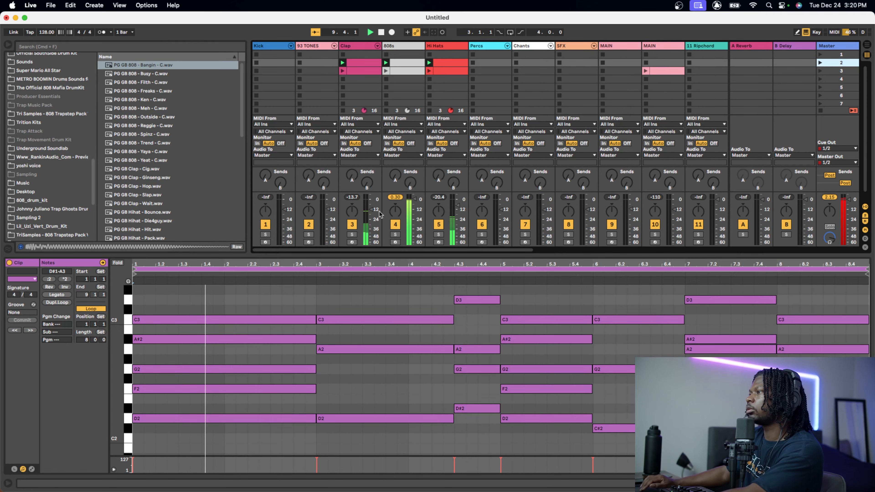
drag(371, 205, 371, 204)
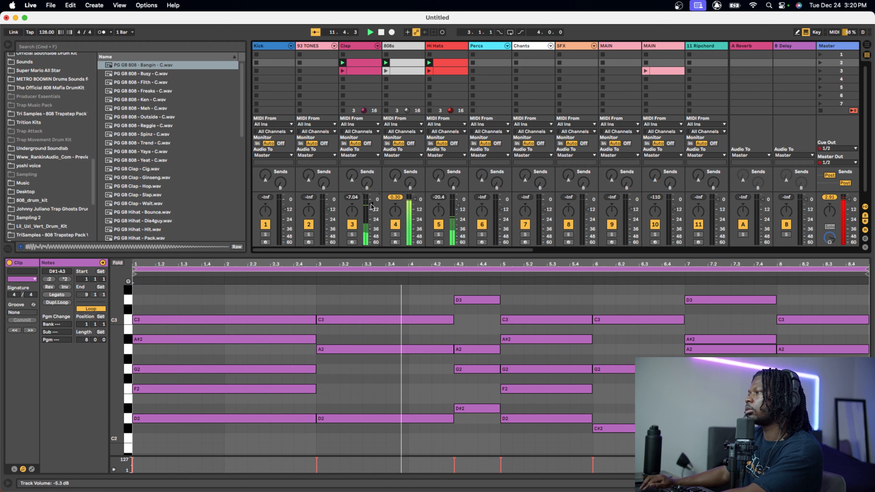
drag(371, 204, 371, 205)
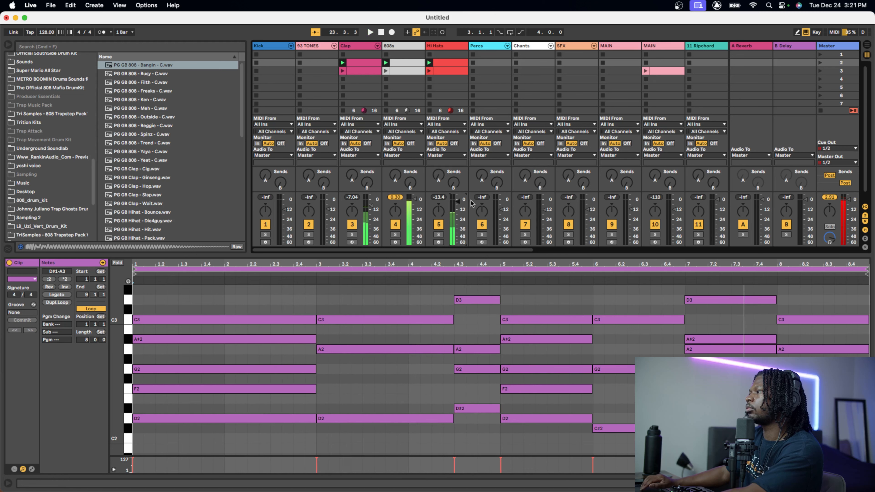
key(space)
key(space)
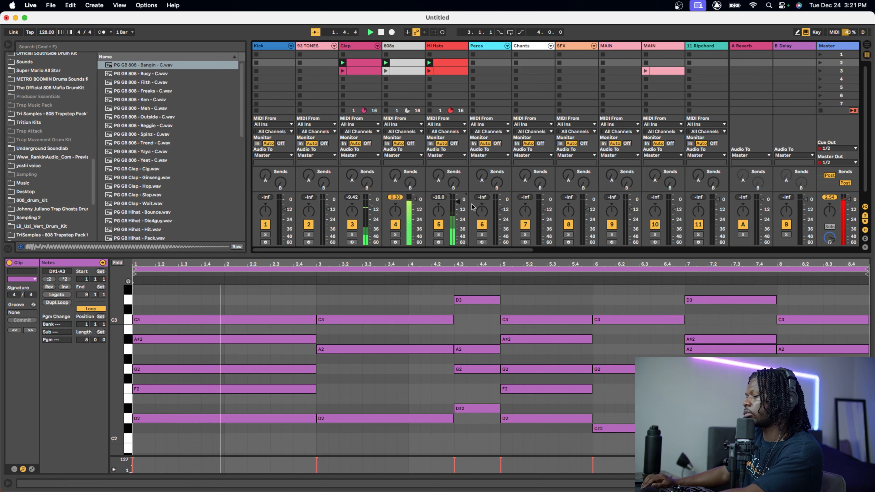
- Play scene 3 and move the clip of MAIN track 15 from scene 3 down to scene 4
click(820, 71)
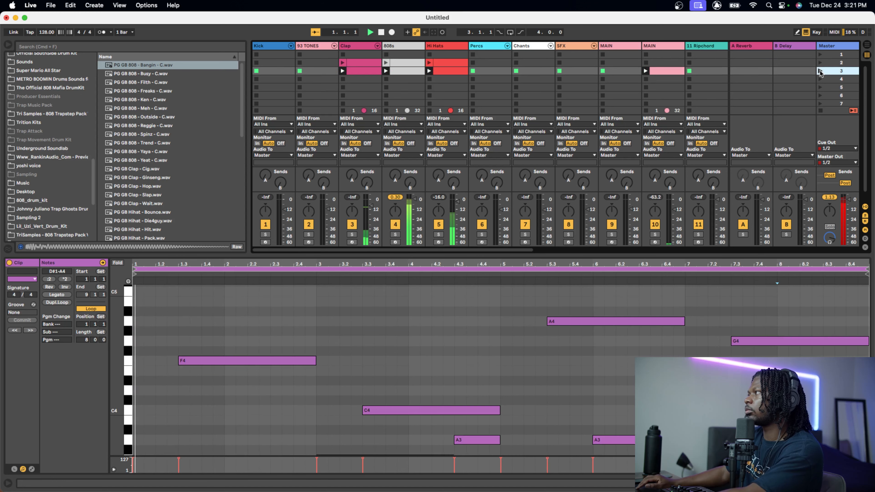
scroll(636, 85, right, 8)
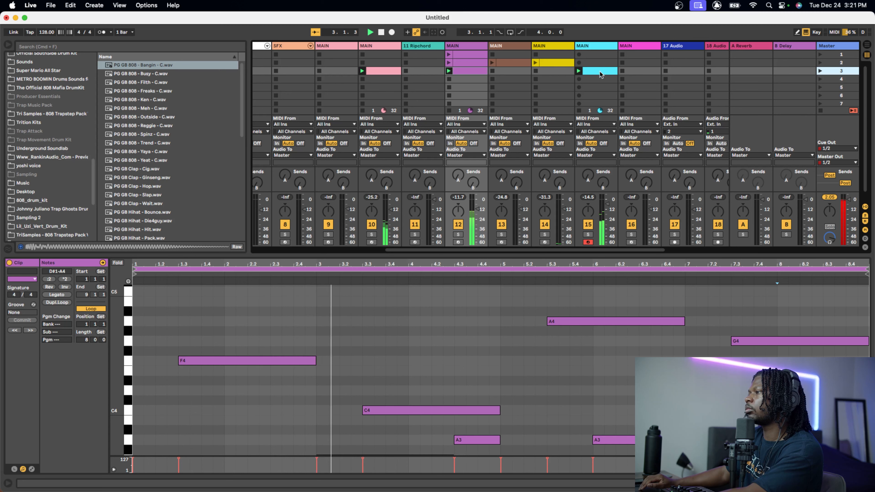
drag(600, 74, 602, 80)
click(820, 74)
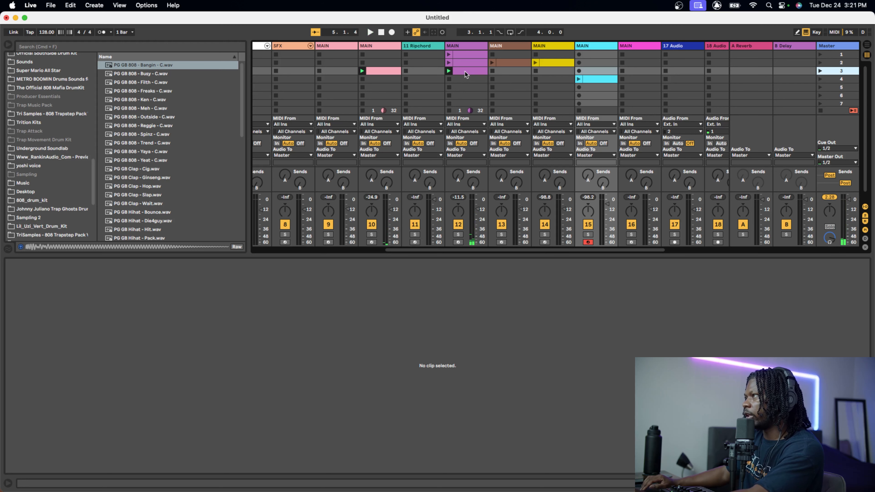
- Copy the scene 3 chord clip of MAIN track 12 to scene 5 of MAIN track 10 and colour the copy pink
drag(464, 71, 472, 88)
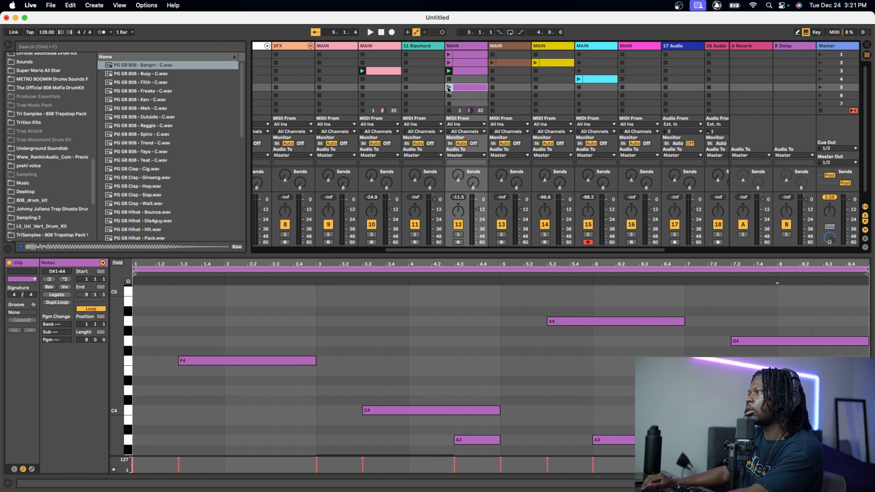
drag(464, 91, 381, 88)
right_click(383, 88)
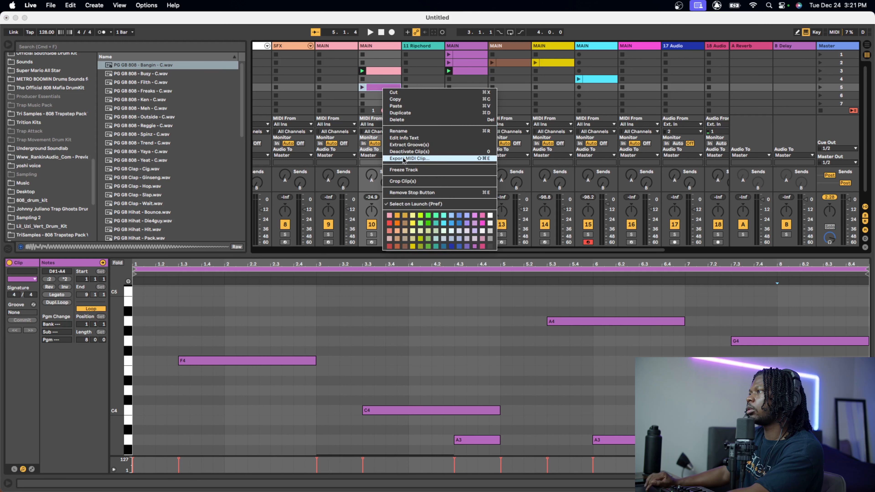
click(390, 215)
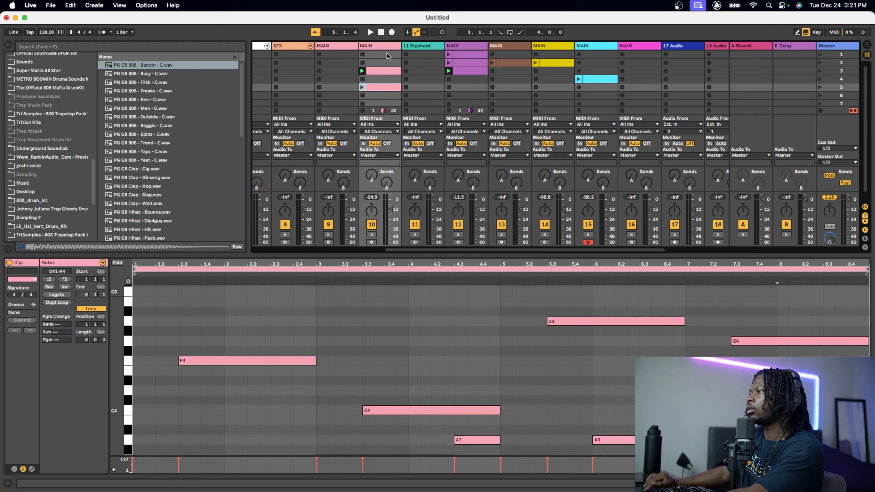
- Play scene 5, arm MAIN track 16 for recording and show its Pigments device
click(824, 89)
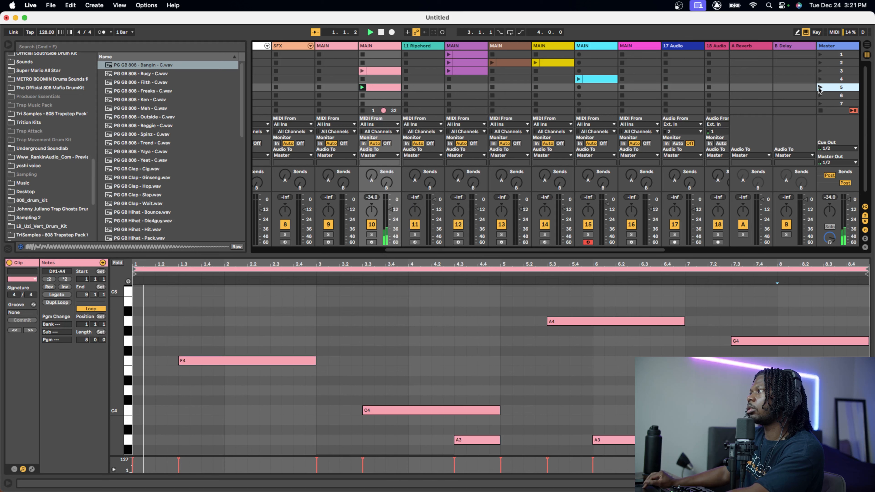
scroll(377, 315, down, 5)
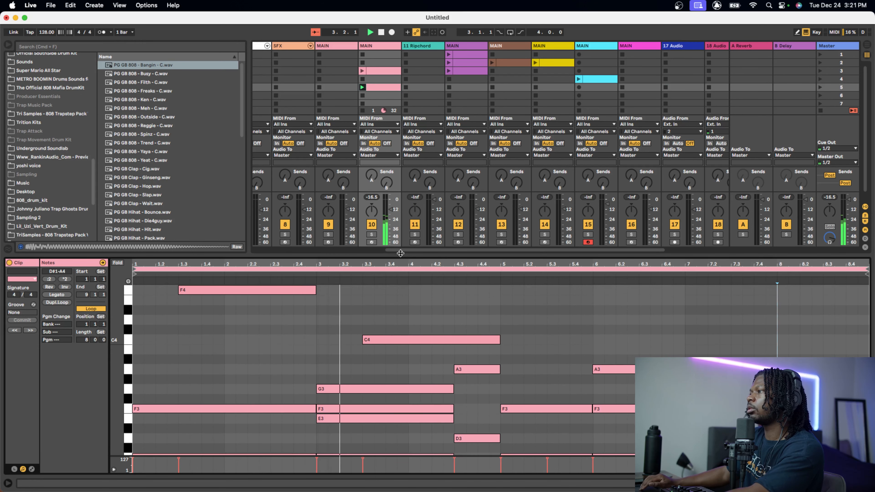
drag(397, 255, 397, 269)
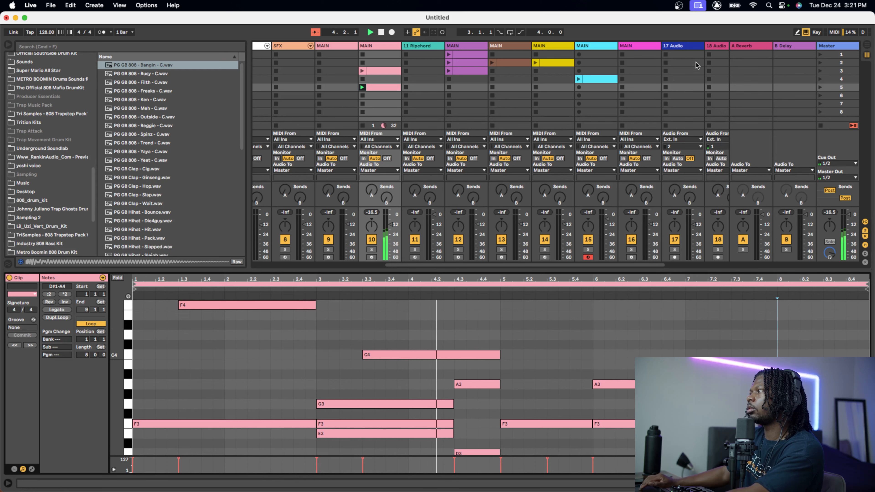
click(631, 257)
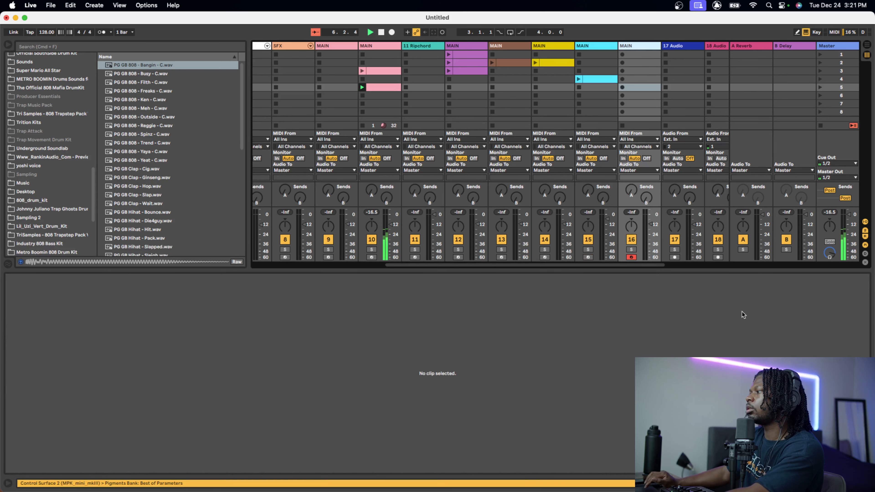
click(830, 483)
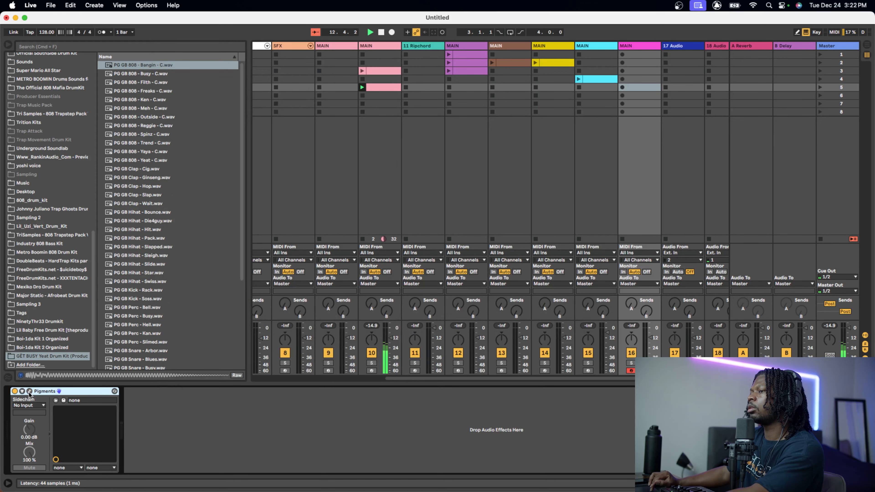
- Open SRX Orchestra on MAIN track 10 and look through the patches in its PR-A to PR-D banks
click(381, 48)
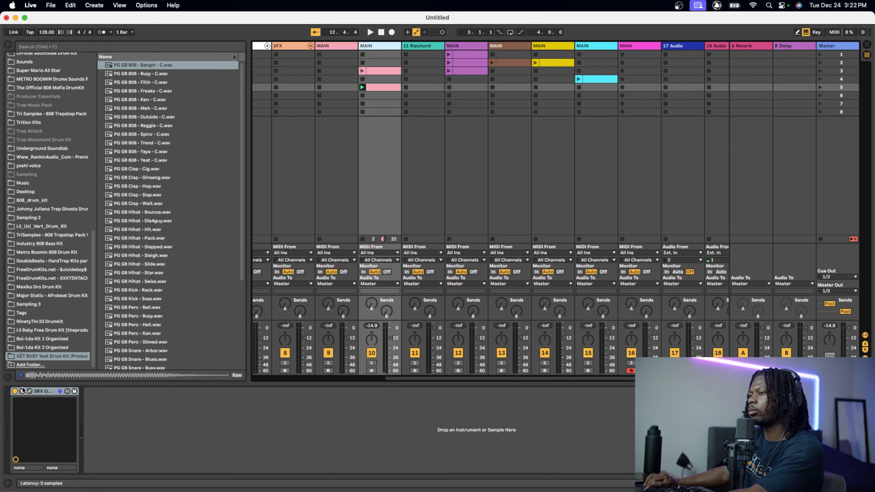
click(34, 394)
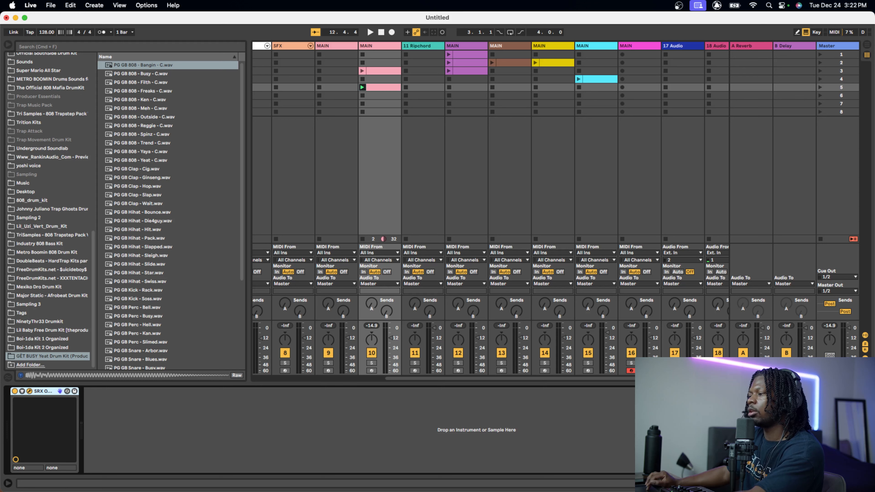
drag(326, 491, 379, 393)
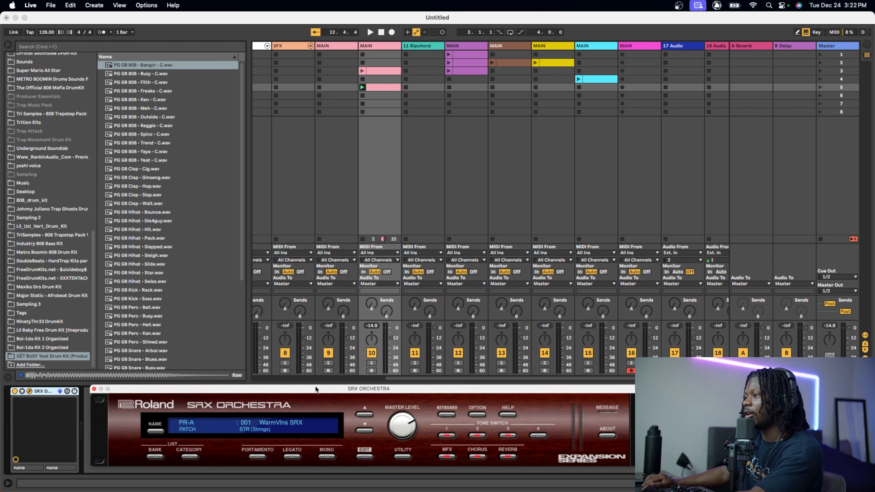
click(276, 426)
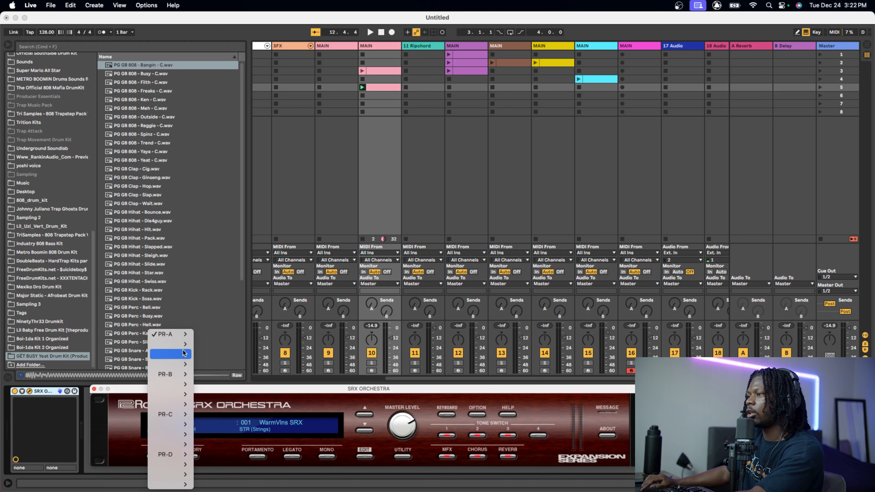
mouse_move(184, 338)
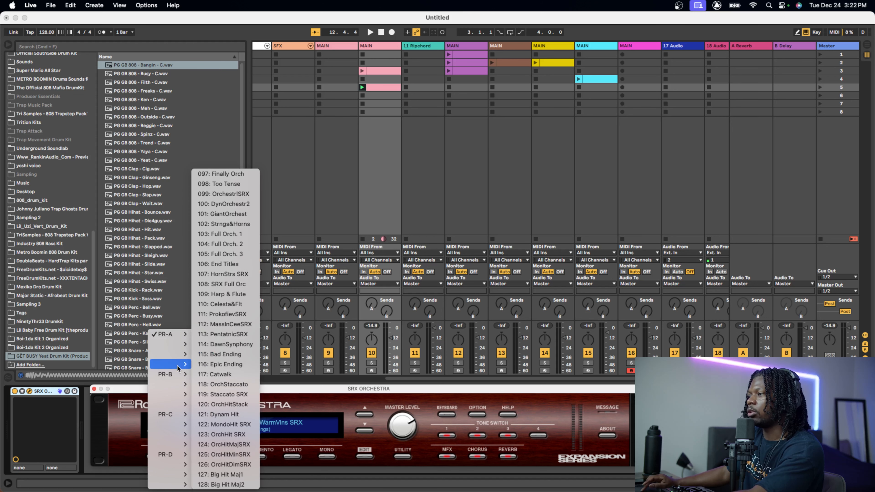
mouse_move(176, 404)
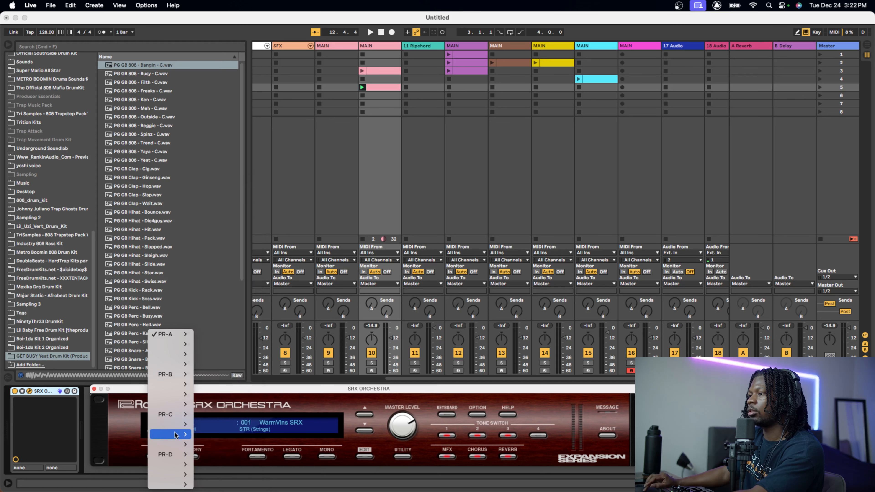
mouse_move(176, 437)
mouse_move(174, 458)
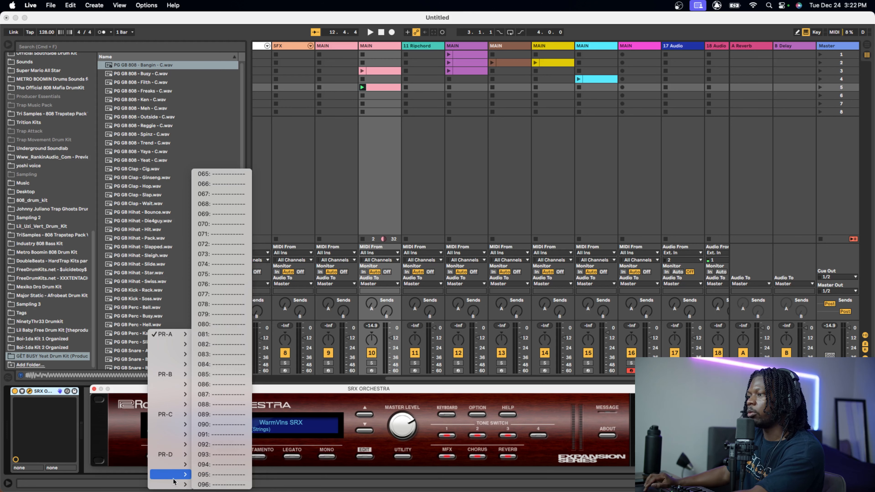
click(324, 391)
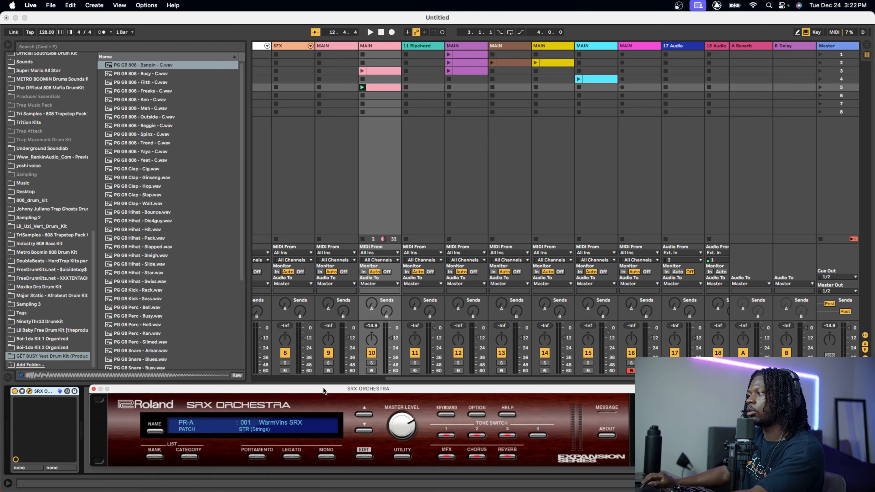
- Select MAIN track 16 and open its Pigments instrument
click(526, 142)
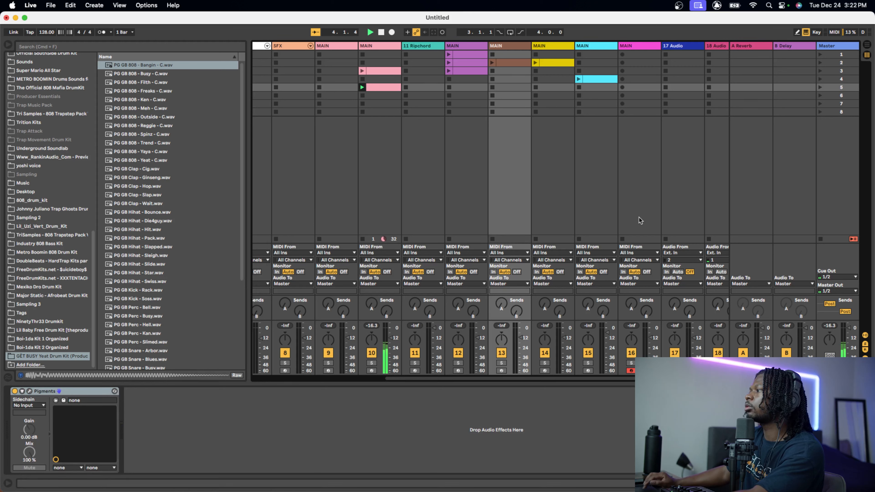
click(637, 50)
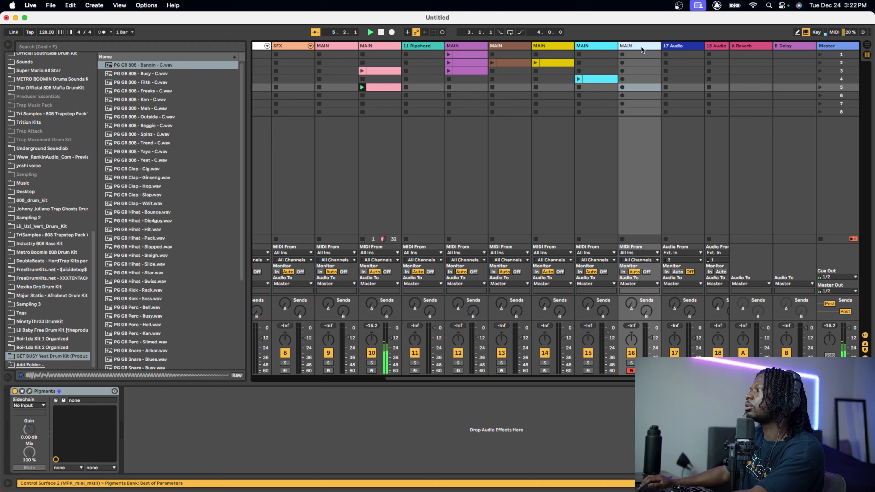
click(30, 392)
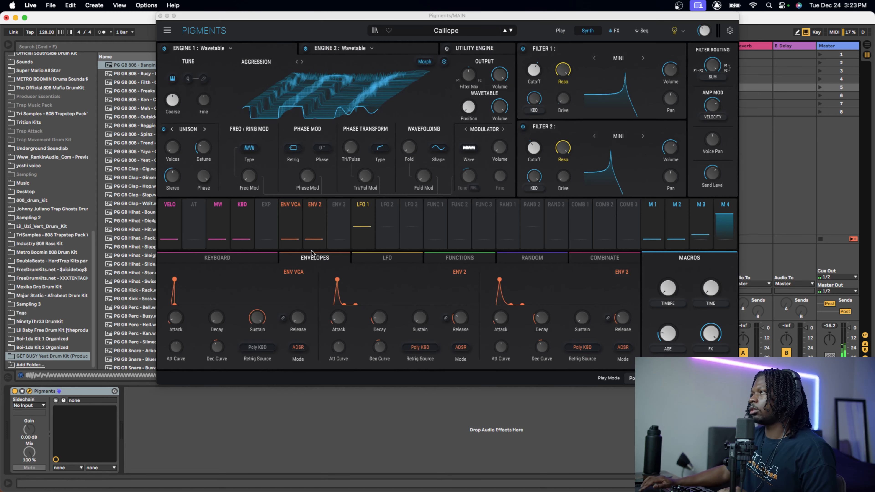
- Load BFG Lead from the Lead category and step through the following presets until Breath is loaded
click(447, 31)
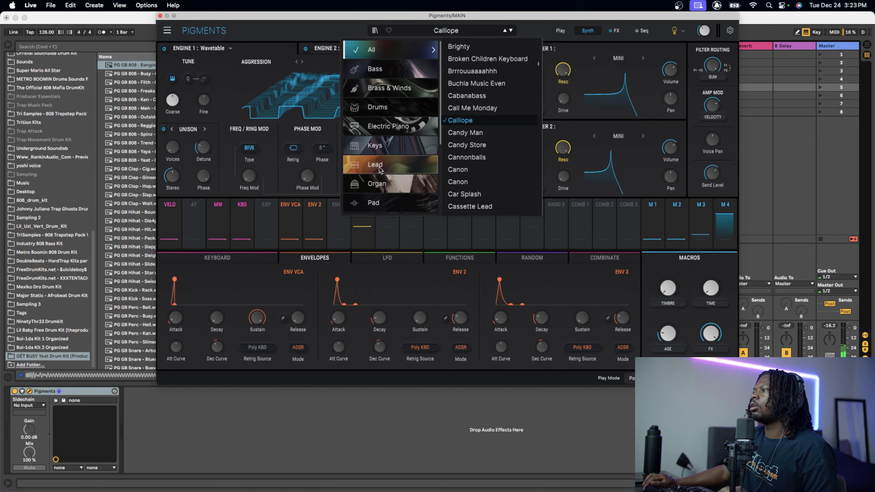
mouse_move(386, 164)
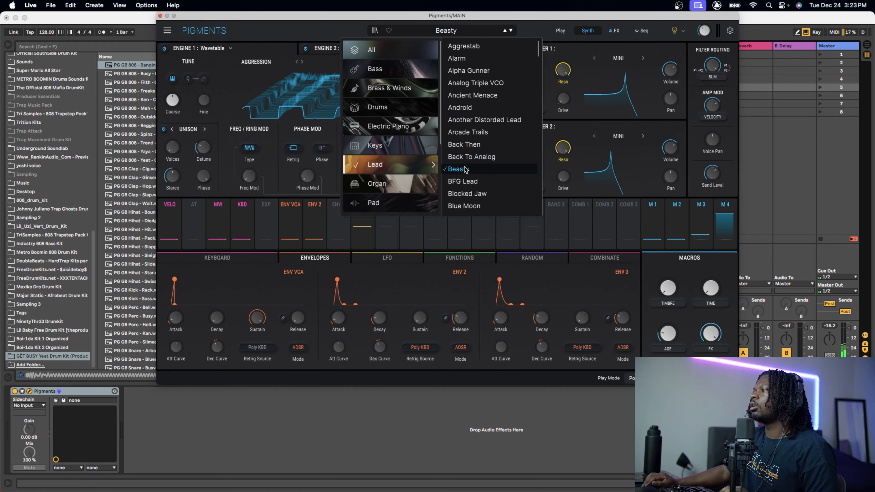
click(462, 181)
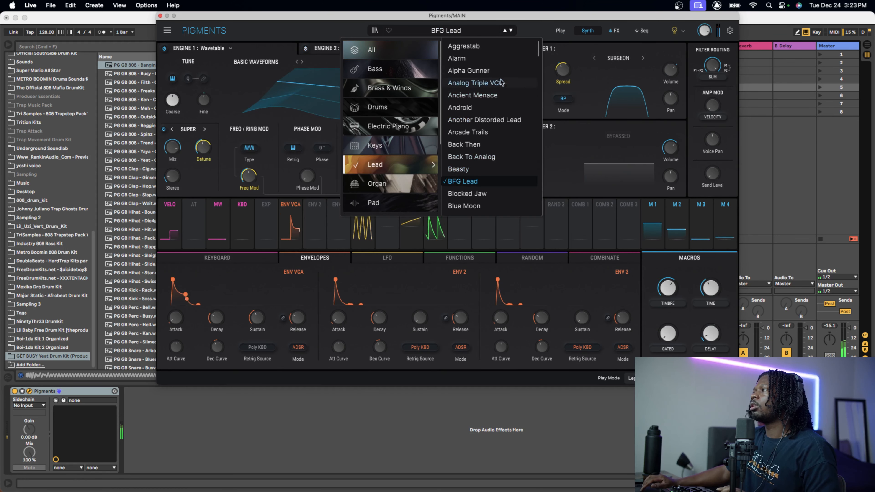
click(511, 31)
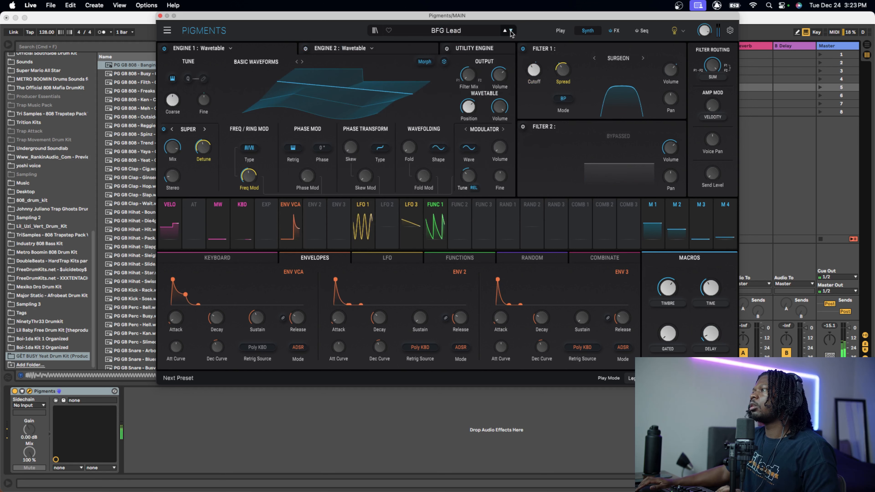
click(511, 32)
click(511, 32)
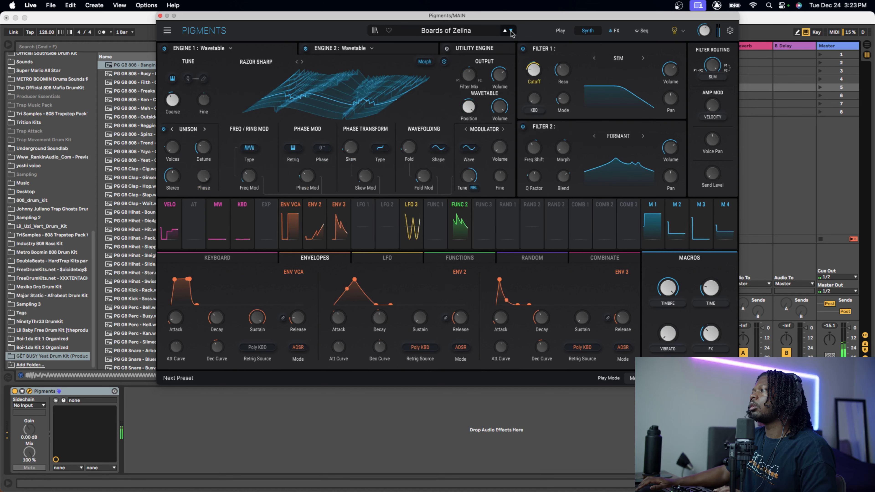
click(511, 31)
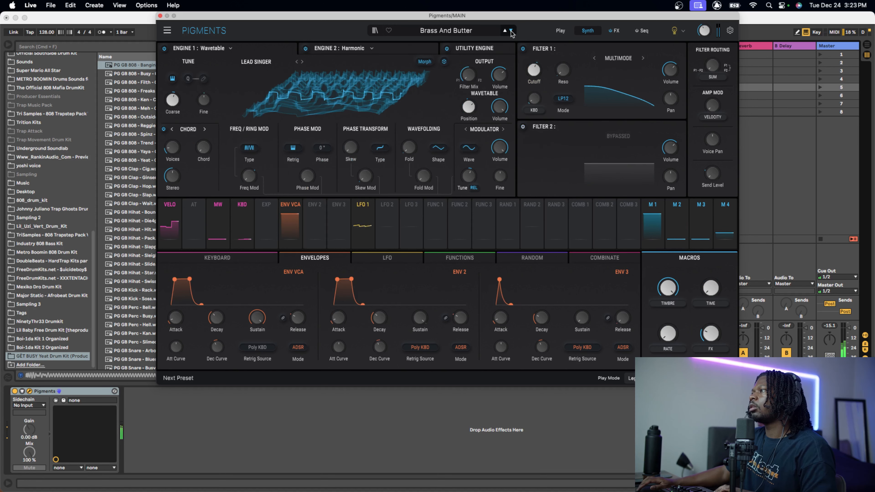
click(511, 32)
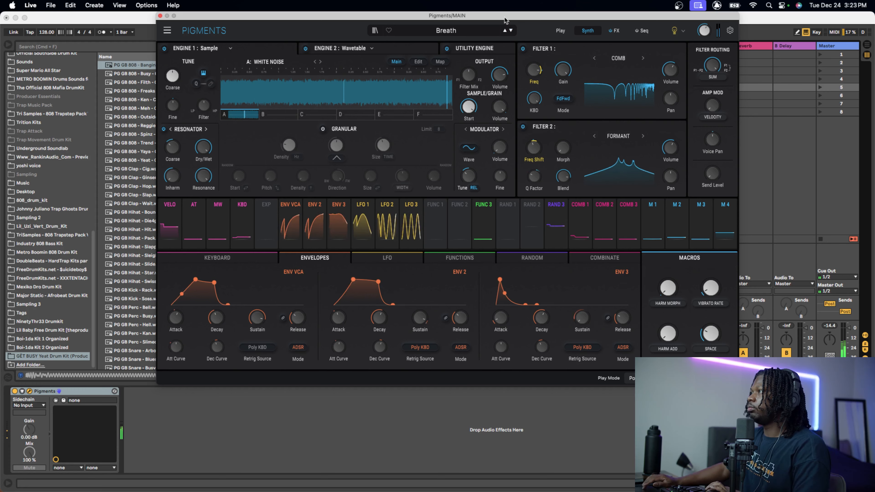
- Move the Pigments window aside and raise the volume of MAIN track 16
drag(489, 15, 240, 61)
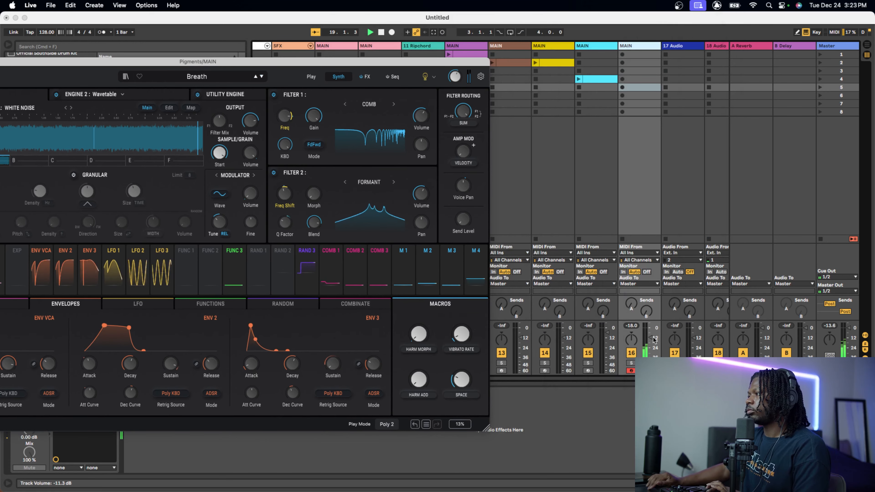
drag(651, 337, 650, 330)
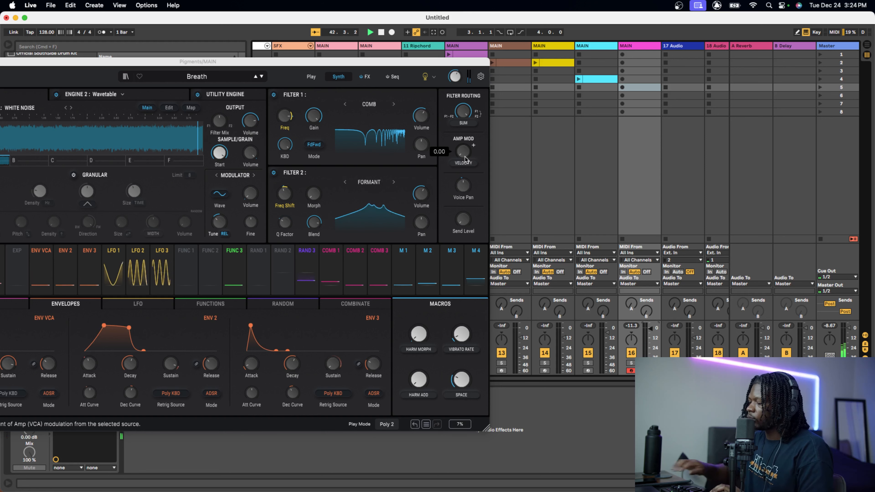
- Close the Pigments window, loop the end of the scene 5 take on MAIN track 16 and extend the loop start back to 21.2.2
key(space)
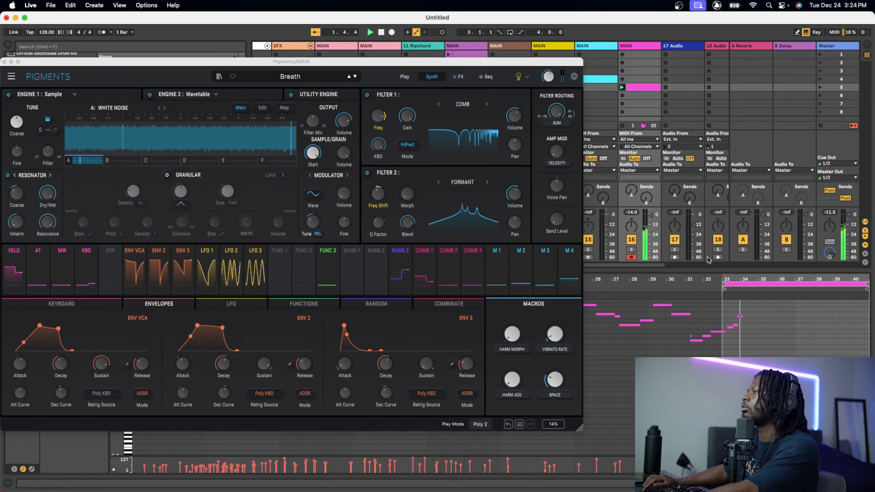
drag(724, 285, 567, 309)
click(4, 62)
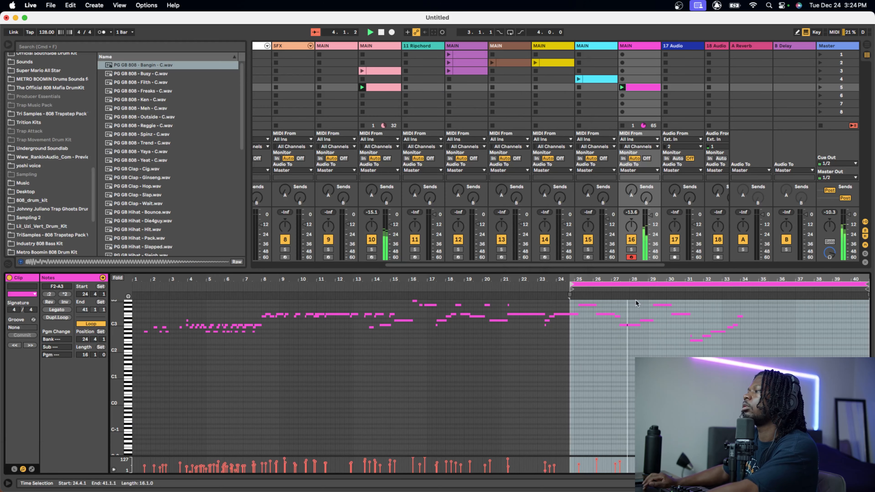
key(space)
key(space)
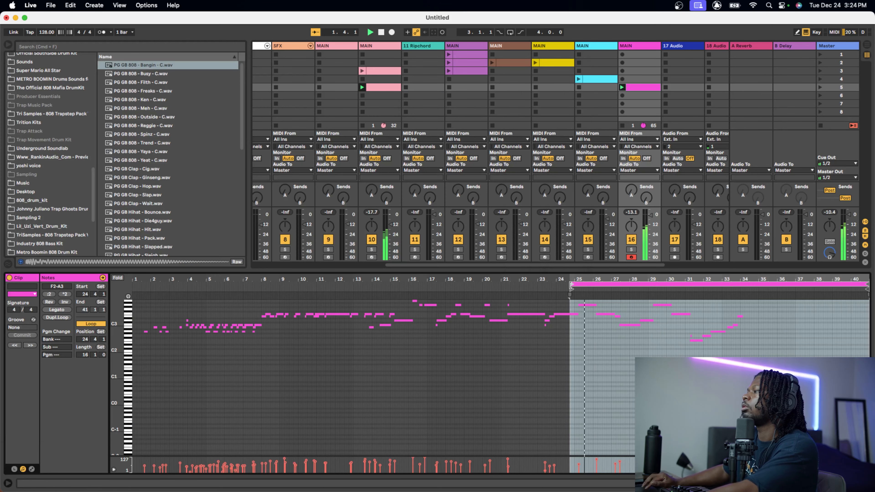
drag(570, 294, 506, 294)
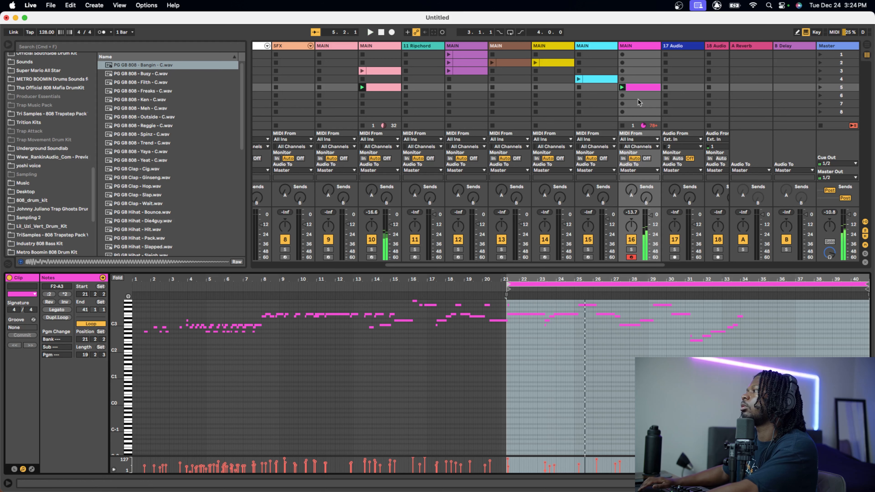
- Cut the scene 5 take from MAIN track 16, record a short replacement there and cut that one too
right_click(638, 86)
click(643, 91)
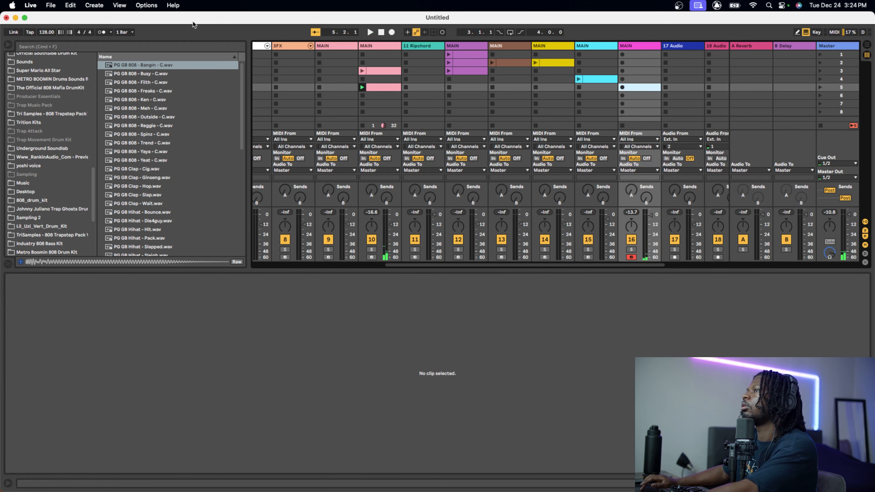
click(622, 87)
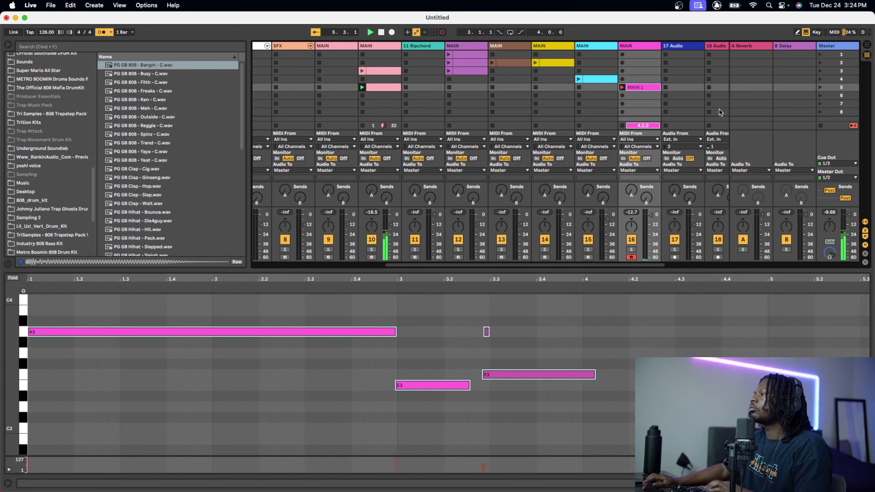
key(space)
right_click(636, 88)
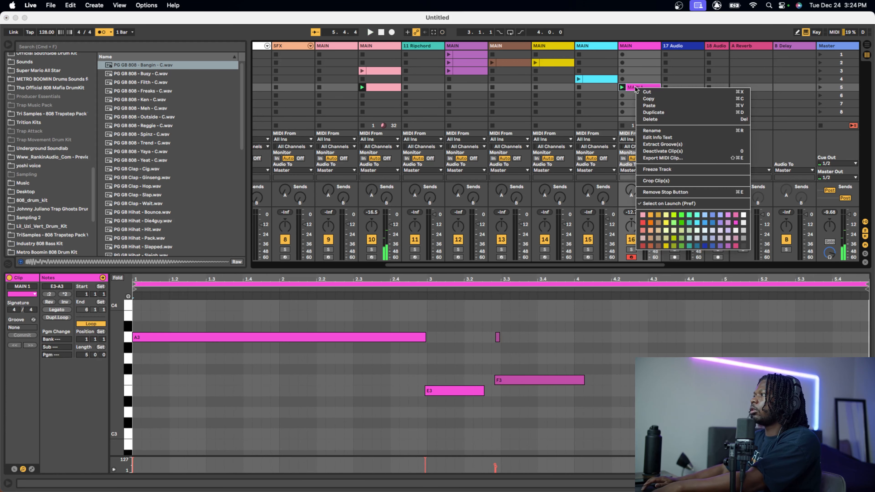
key(Escape)
right_click(634, 90)
click(639, 94)
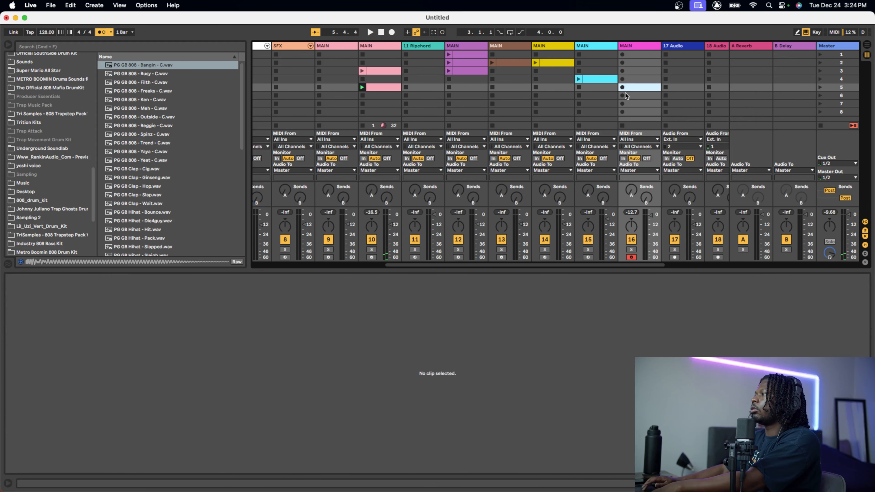
- Record a 16-bar melody into scene 5 of MAIN track 16 and delete its very short A3 note at bar 6
click(622, 88)
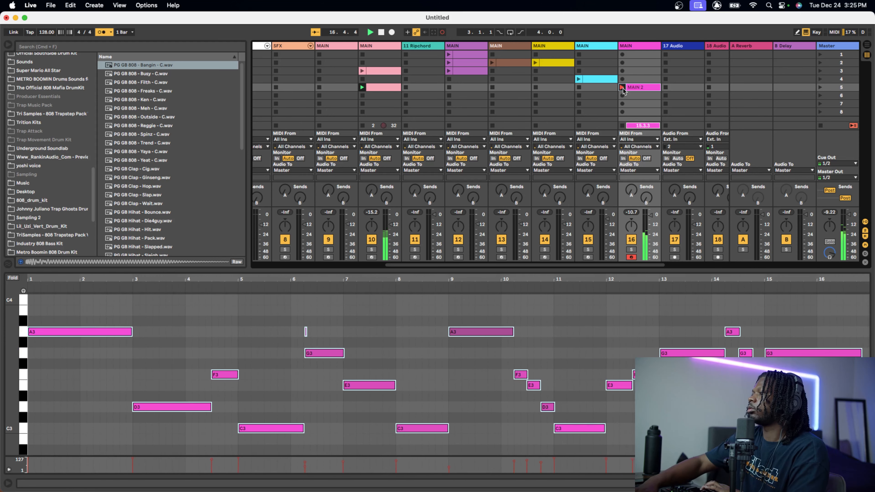
click(623, 88)
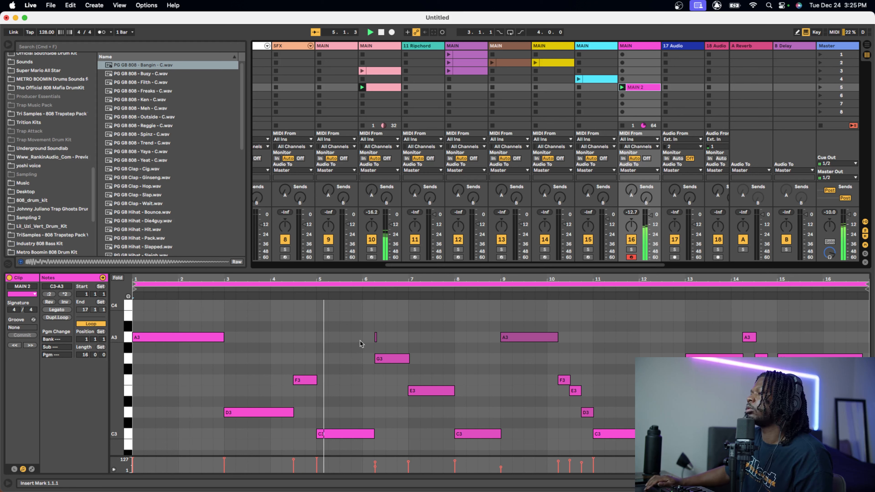
click(376, 337)
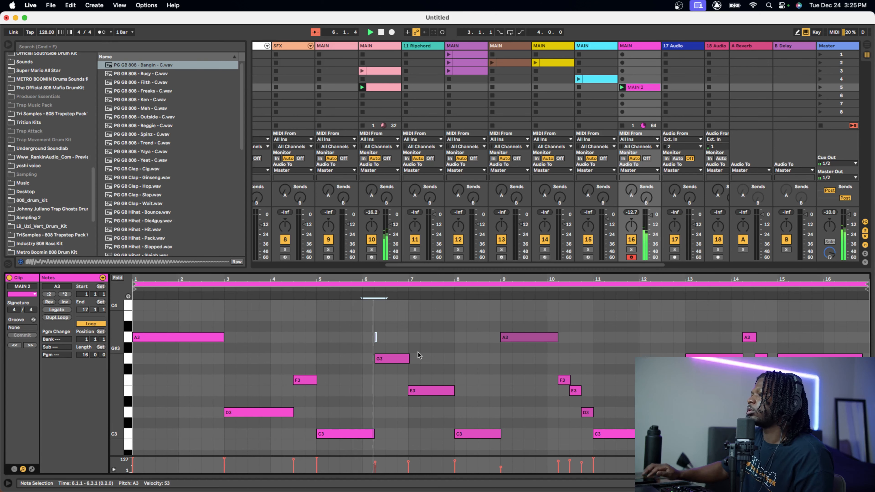
key(Delete)
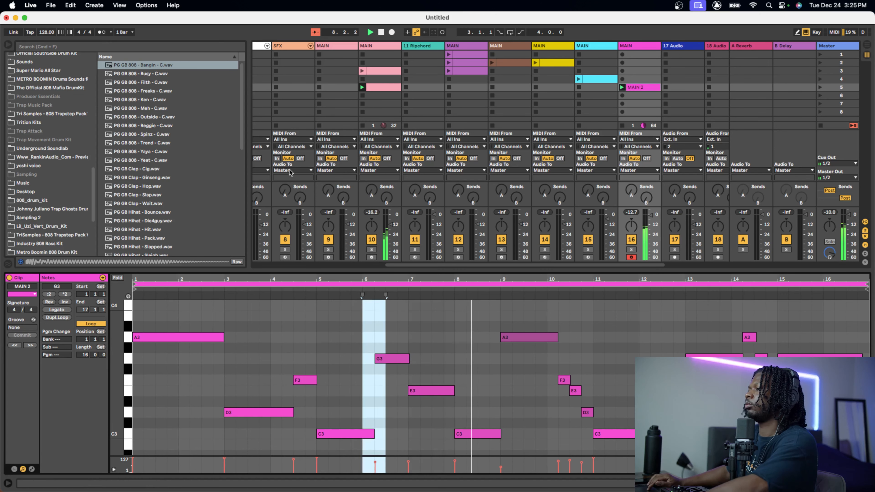
- Turn on the metronome and check the timing of the recorded melody notes around the G3 in bar 6
click(101, 32)
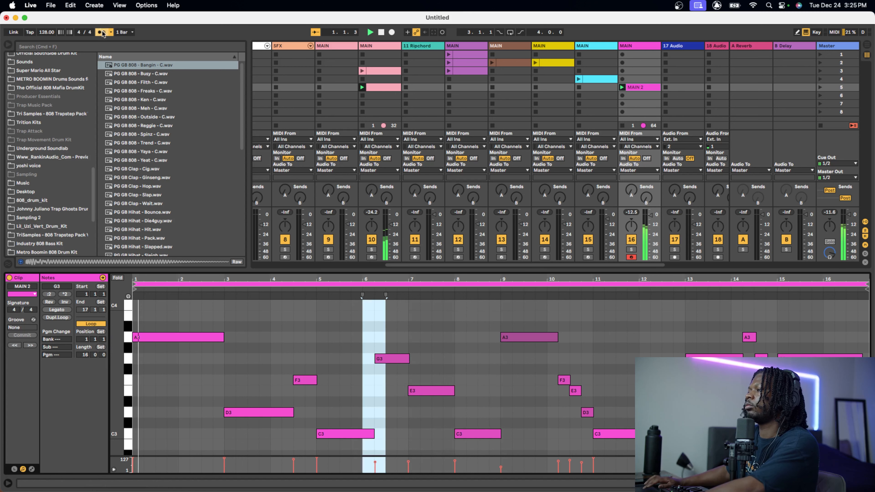
scroll(359, 410, up, 5)
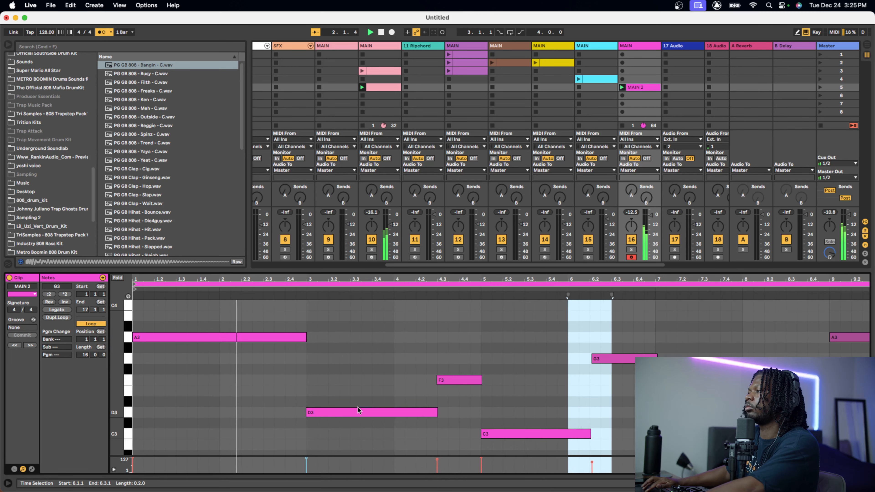
scroll(359, 410, down, 3)
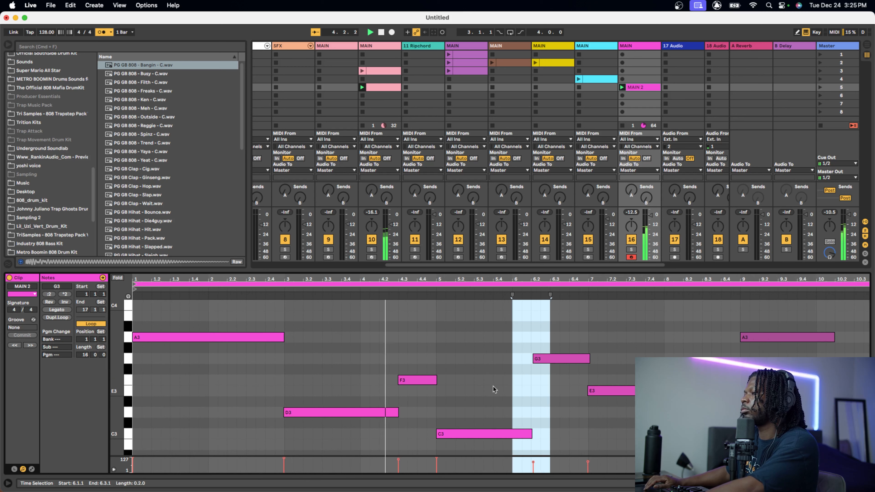
click(535, 361)
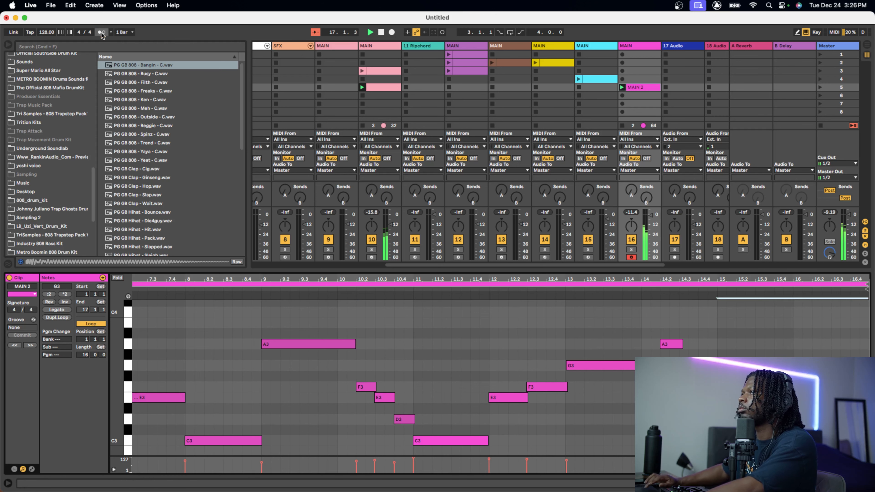
- Duplicate MAIN track 16 and cut the copied scene 5 clip from the duplicate
scroll(545, 91, right, 3)
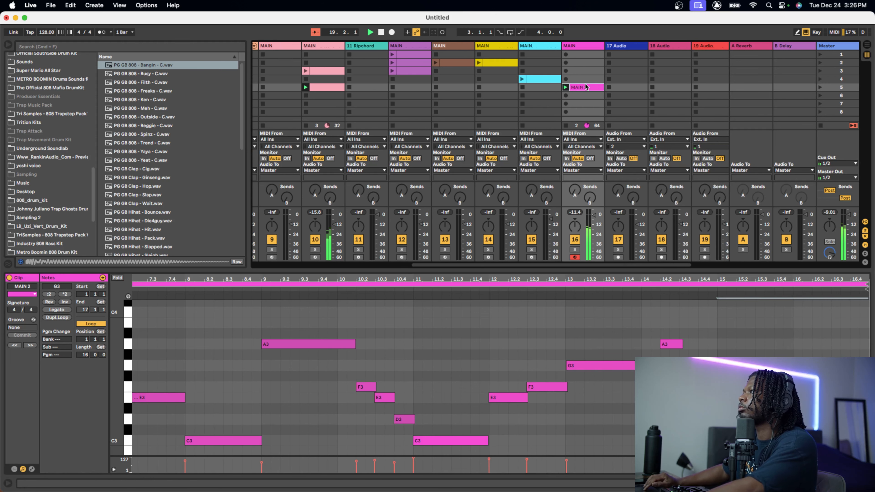
right_click(587, 46)
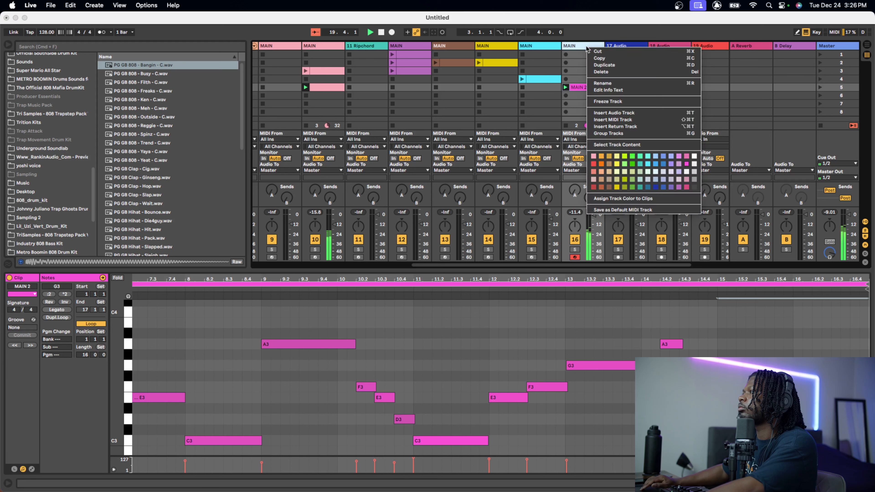
click(601, 66)
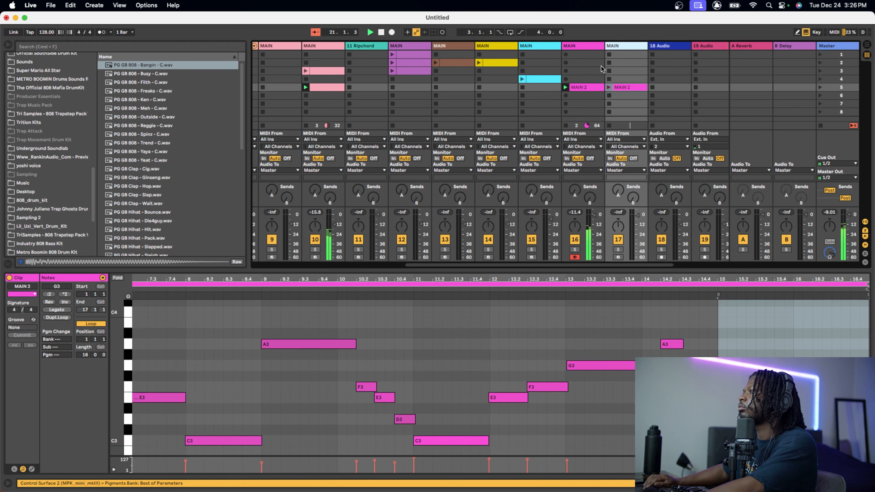
right_click(623, 91)
click(627, 92)
- Colour the duplicated MAIN track 17 orange and open its Pigments instrument
right_click(619, 47)
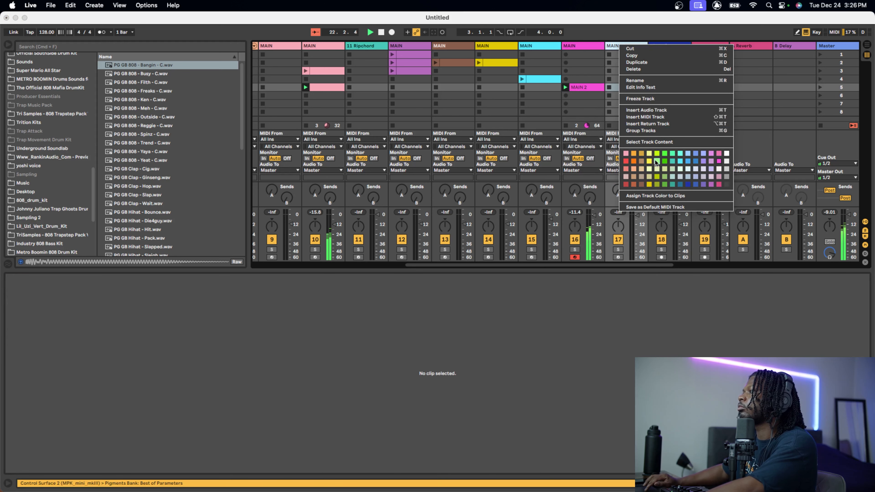
click(634, 158)
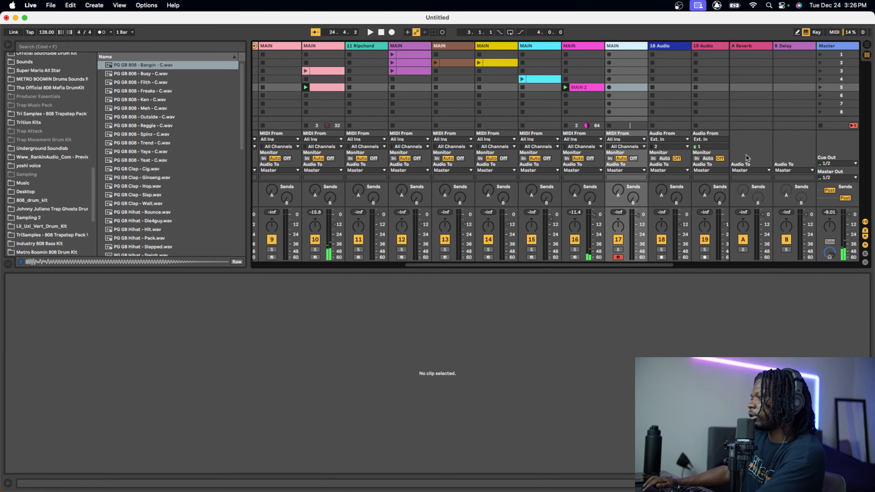
key(shift+Tab)
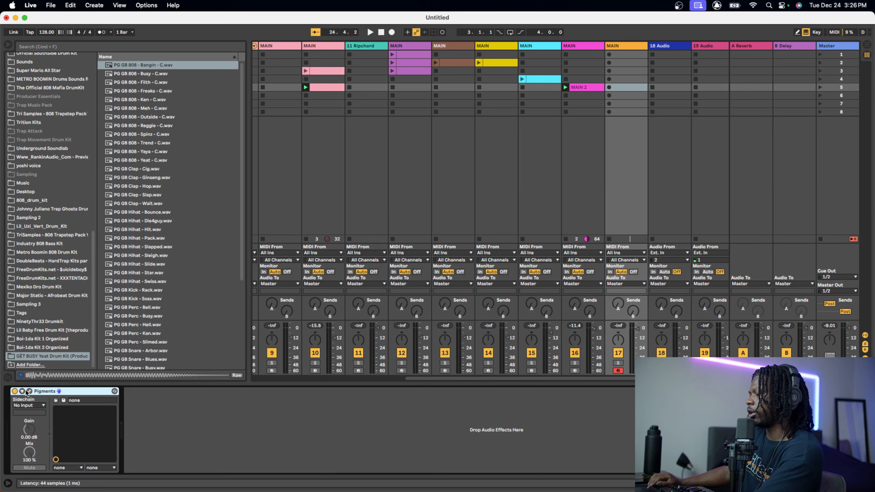
click(29, 391)
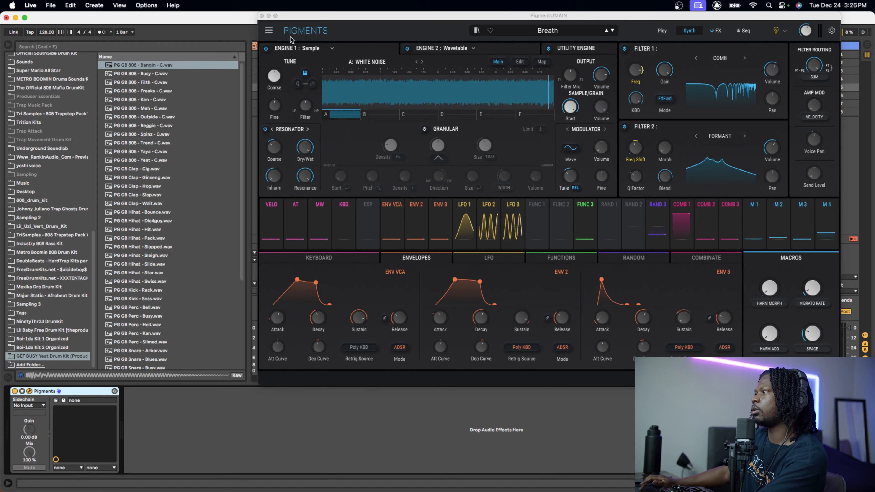
- Reposition the Pigments window and list only the presets in the Sound Effects category
drag(450, 18, 337, 52)
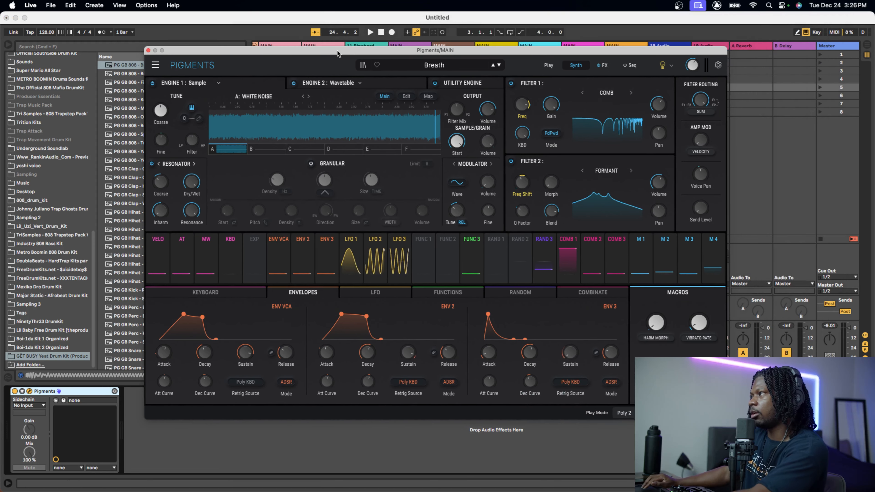
click(364, 65)
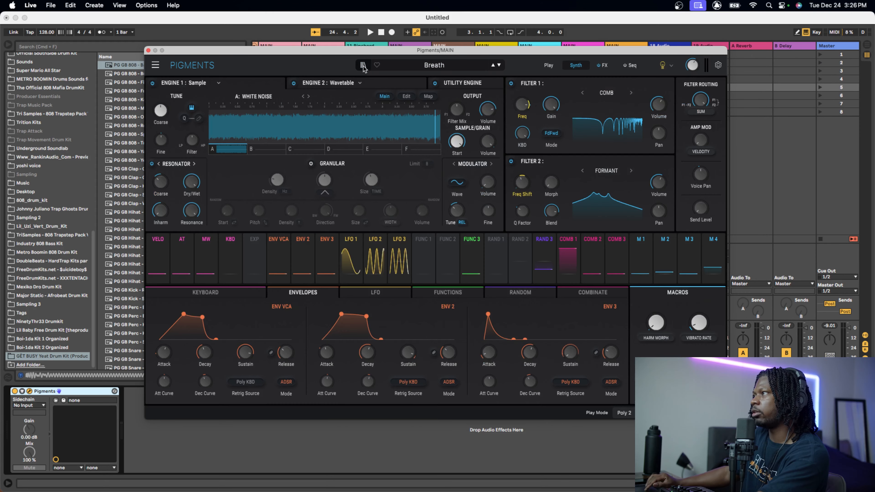
click(363, 65)
click(434, 65)
scroll(350, 180, down, 3)
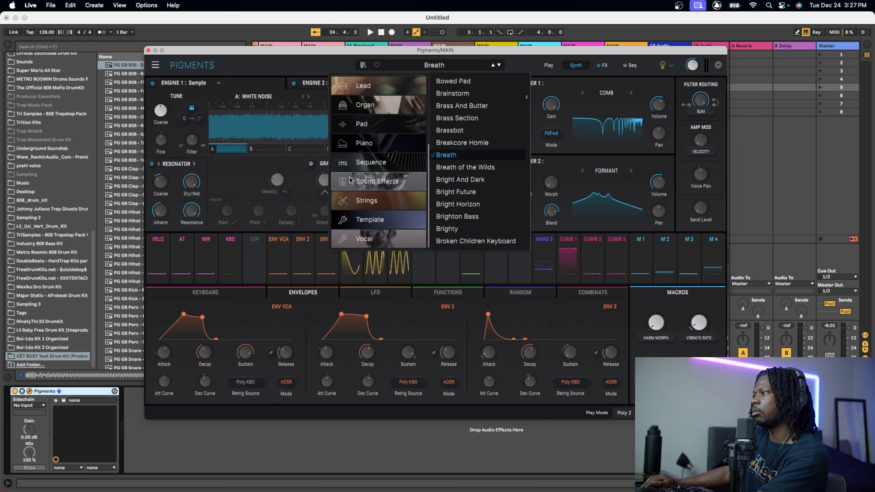
scroll(370, 186, up, 4)
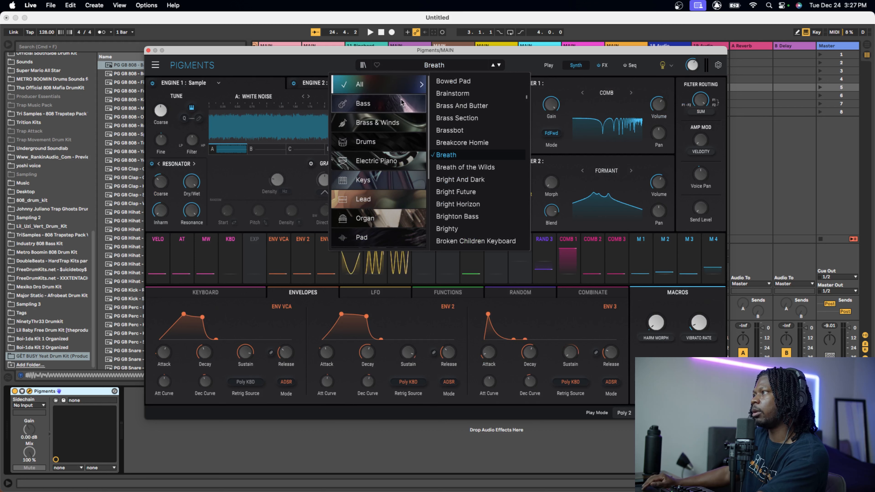
click(404, 86)
scroll(389, 188, down, 3)
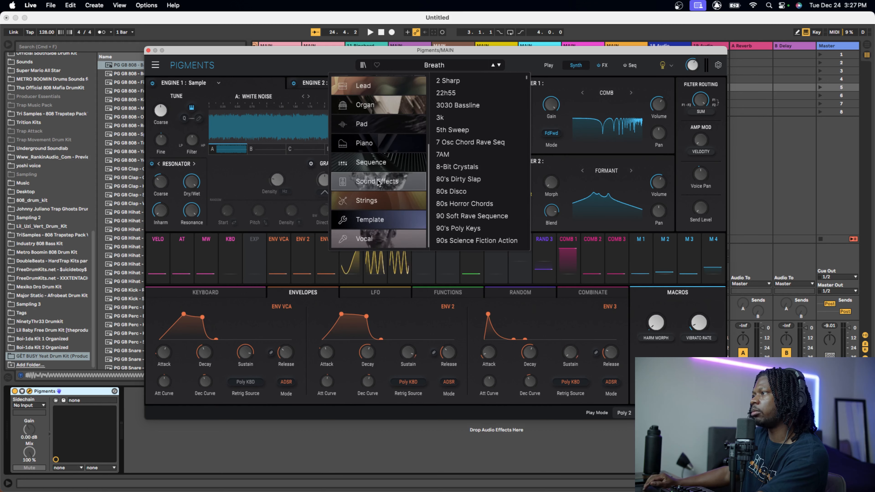
click(379, 182)
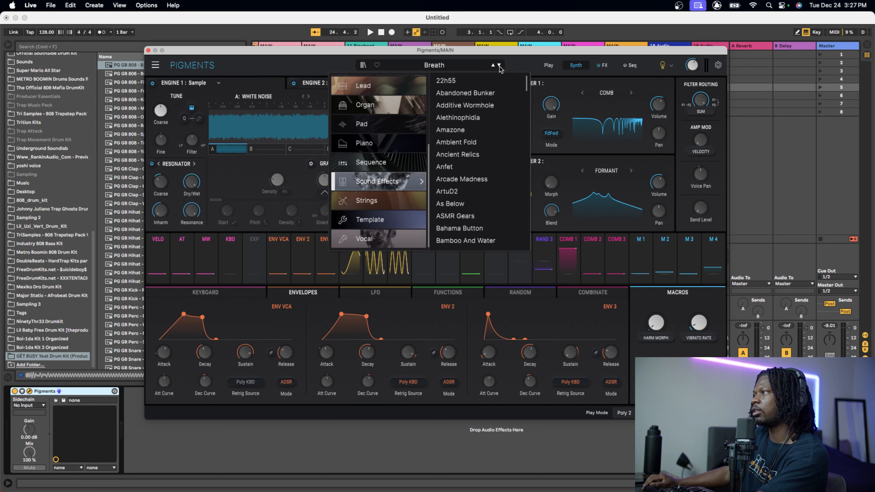
- Audition the Abandoned Bunker and Additive Wormhole presets and load the Fountain of Sines preset in Pigments
click(476, 94)
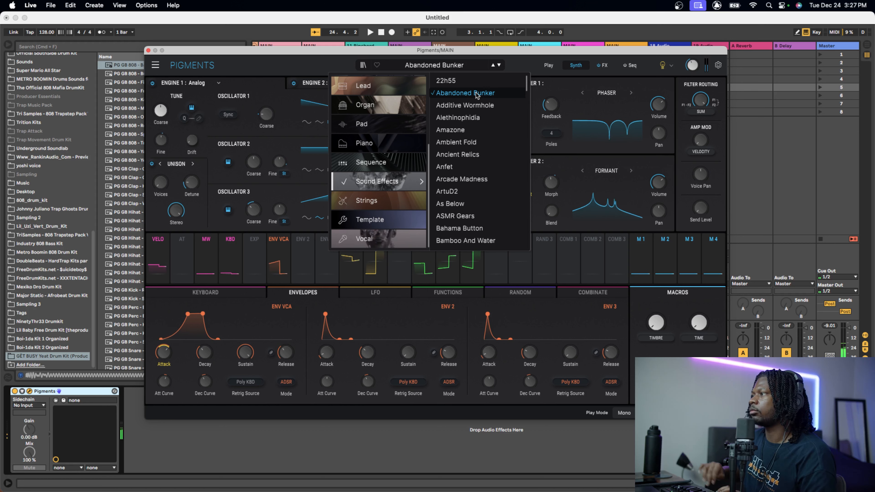
click(476, 106)
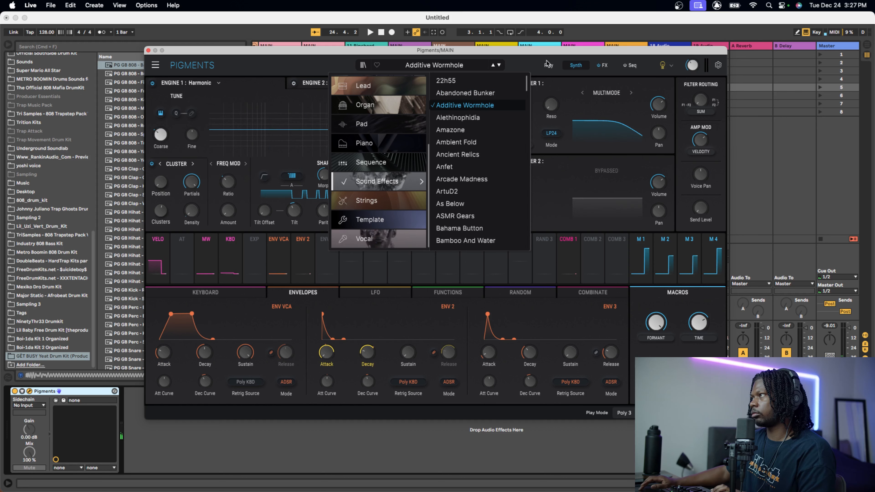
click(530, 66)
click(494, 64)
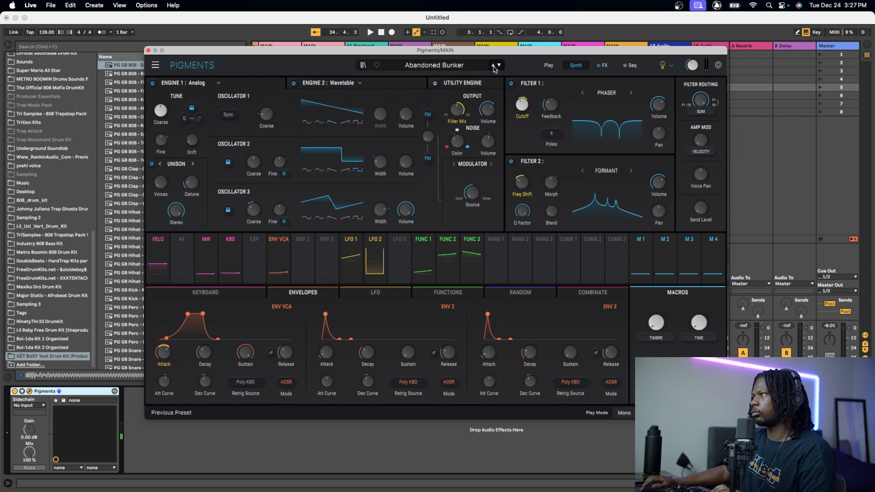
click(493, 65)
click(493, 66)
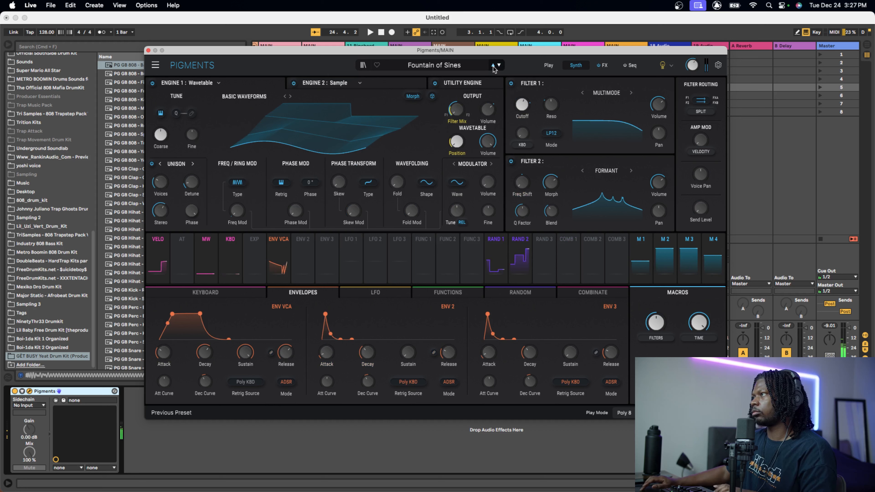
- Perform a melody over scene 5, capture it as a clip on orange MAIN track 17, close Pigments and play it back
key(space)
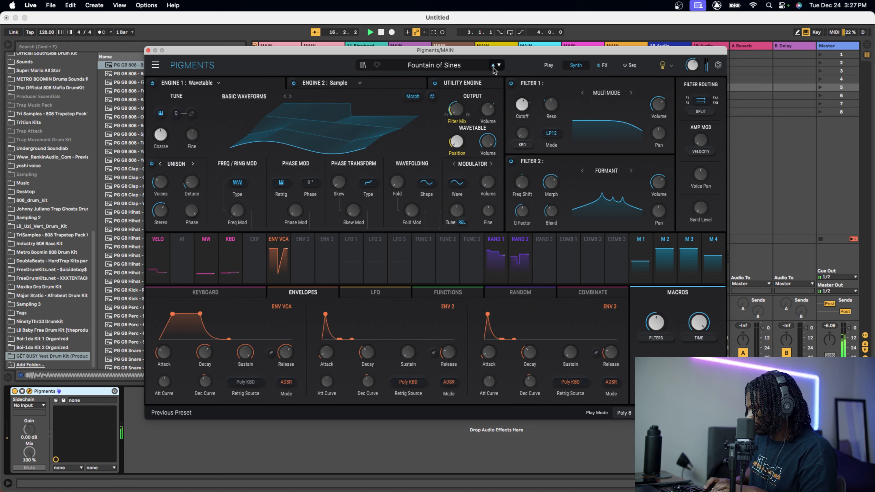
click(433, 32)
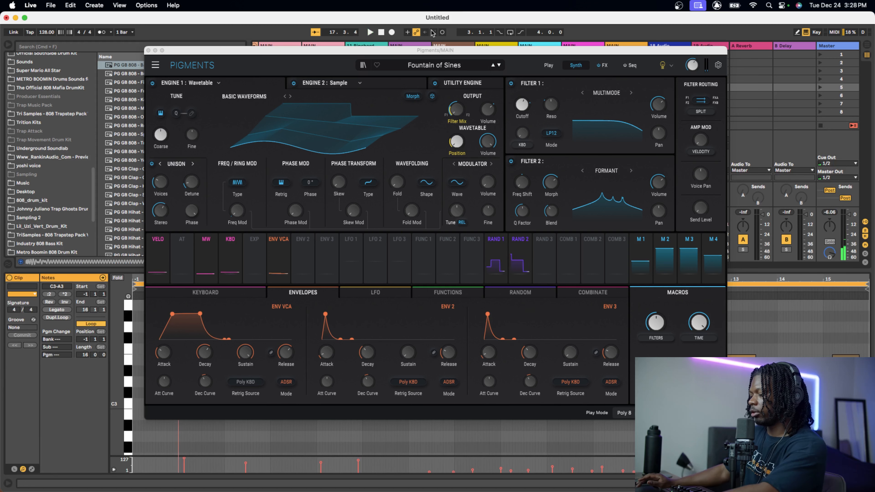
click(148, 50)
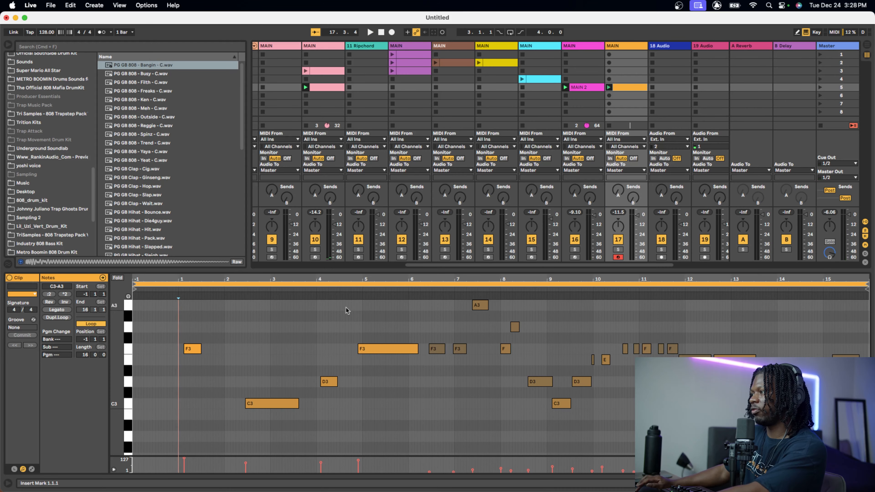
key(space)
key(space)
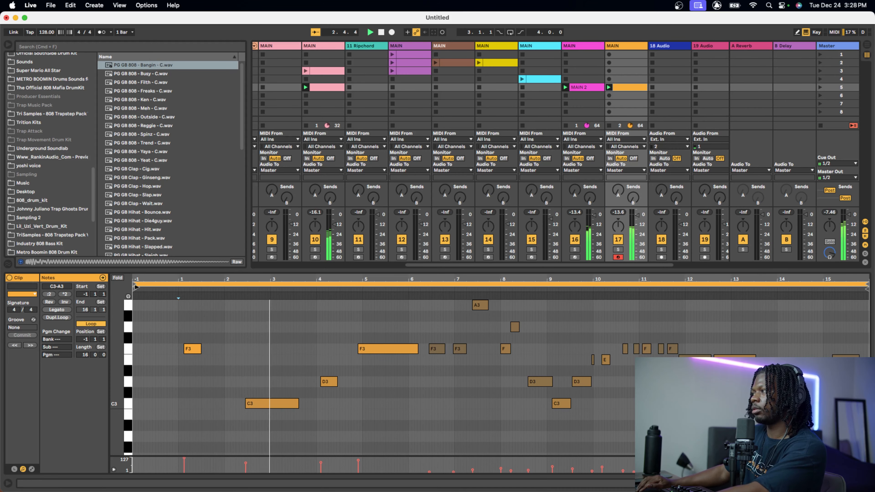
- Crop the captured clip on MAIN track 17 and extend its first F3 note back to the clip start
right_click(153, 322)
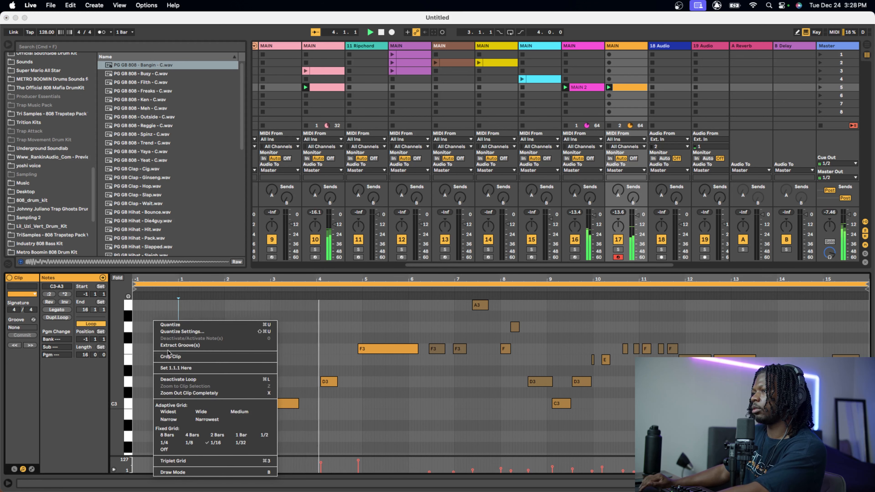
click(174, 360)
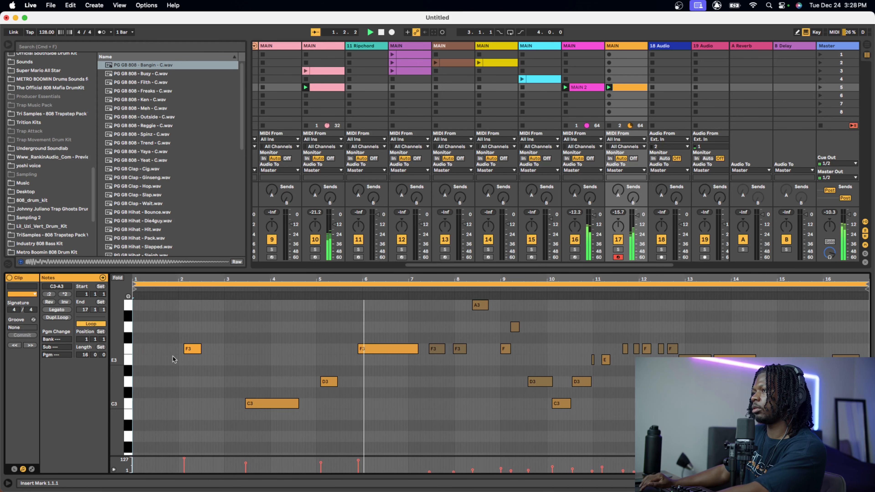
scroll(172, 356, up, 5)
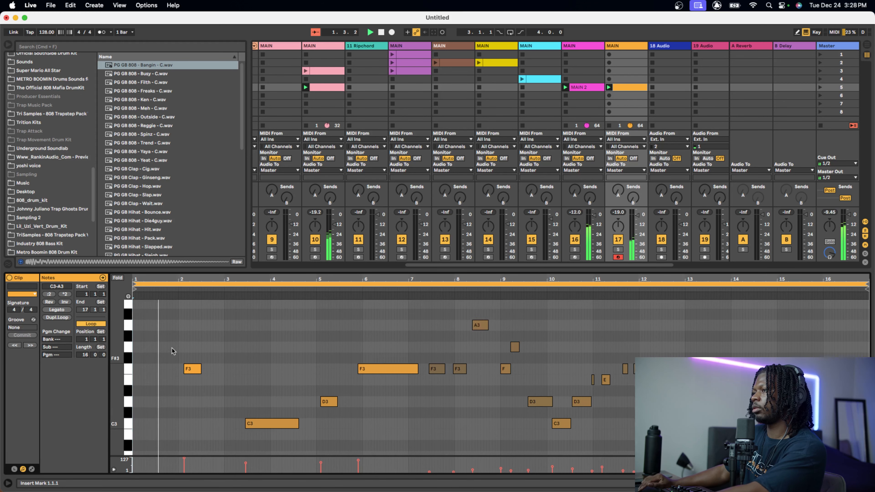
scroll(172, 353, down, 8)
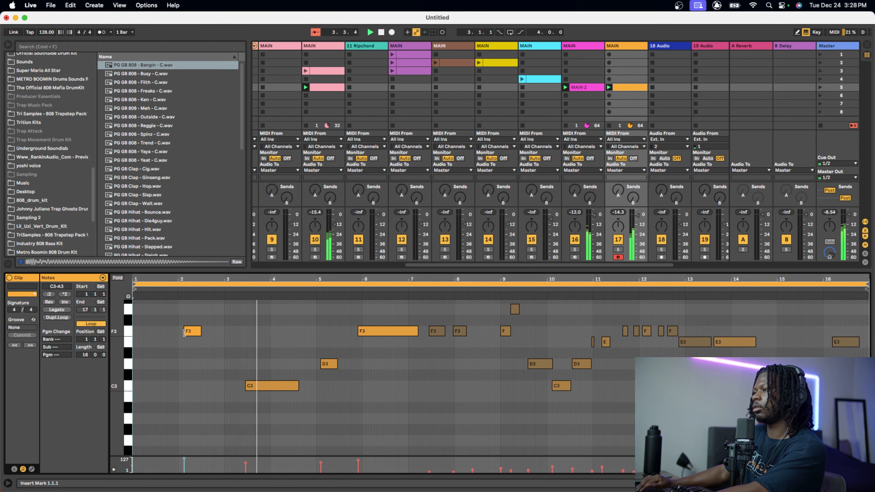
drag(184, 333, 136, 335)
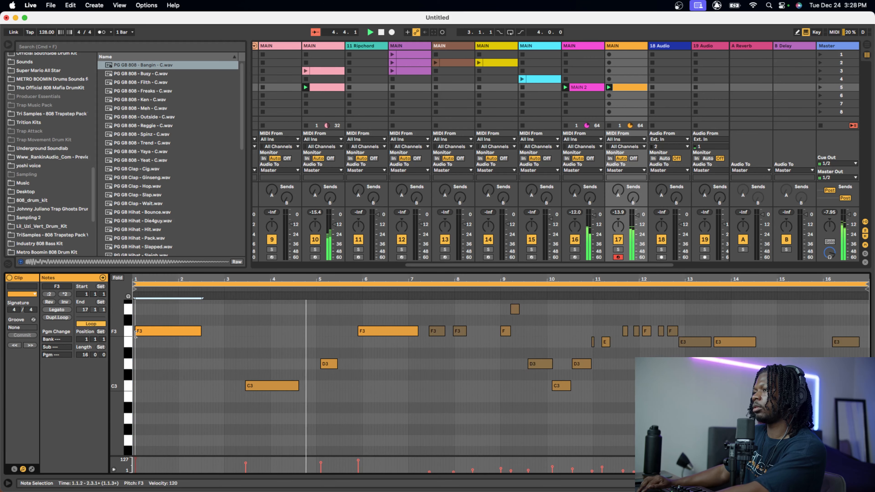
- Lower the velocity of the opening F3 to 61, the long F3 in bar 5 to 38, and the D3 before it
key(space)
key(space)
click(161, 357)
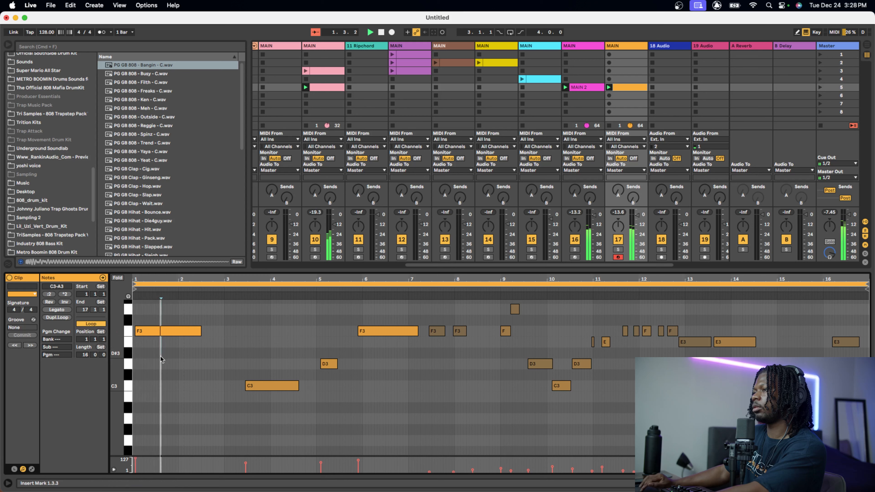
click(136, 461)
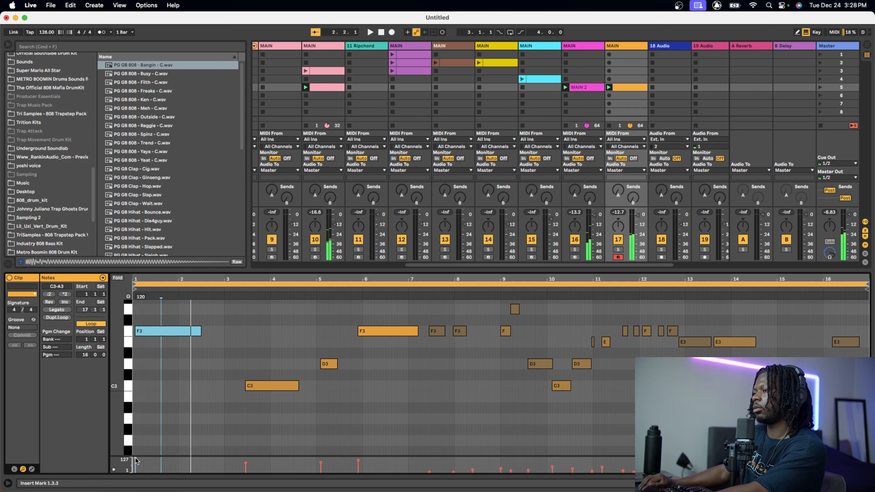
click(136, 461)
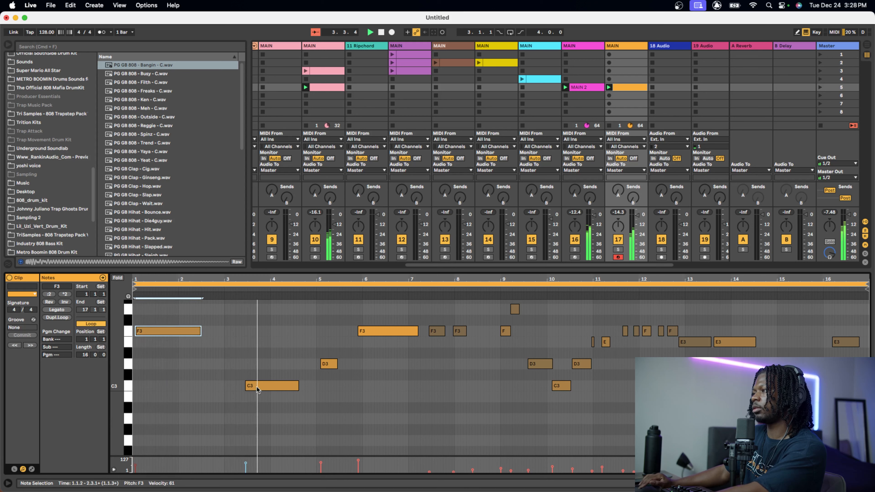
click(514, 312)
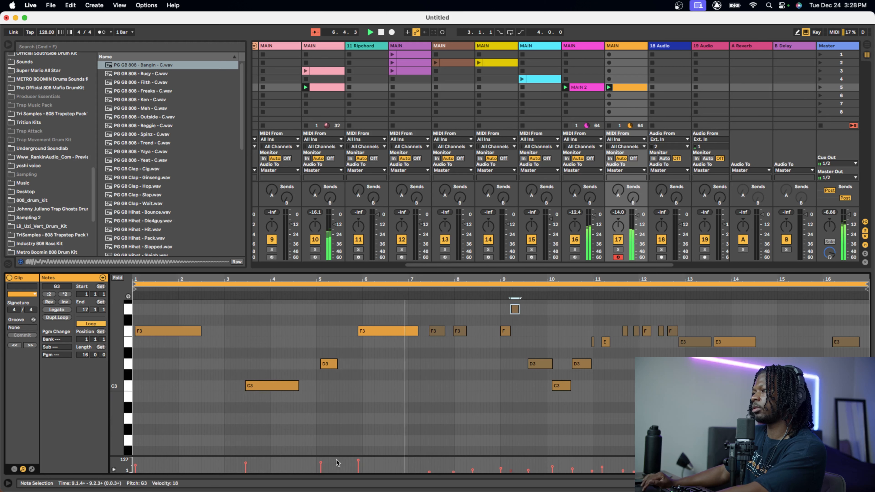
drag(358, 461, 358, 468)
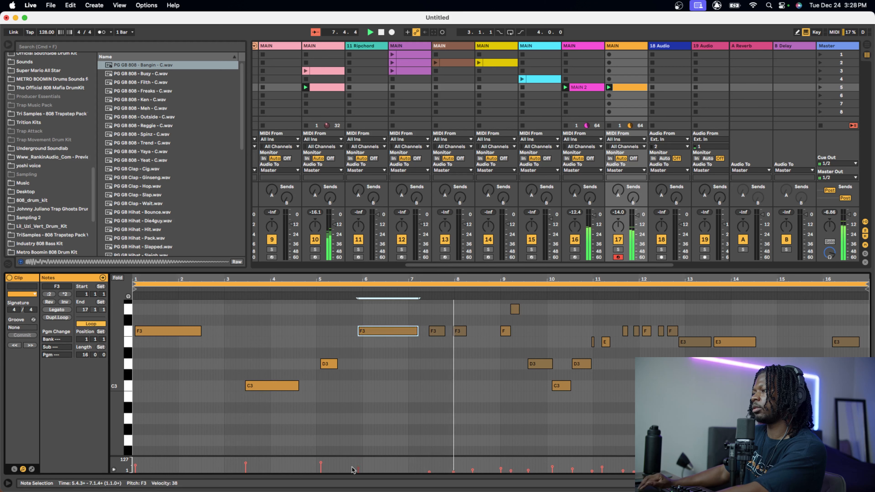
click(319, 461)
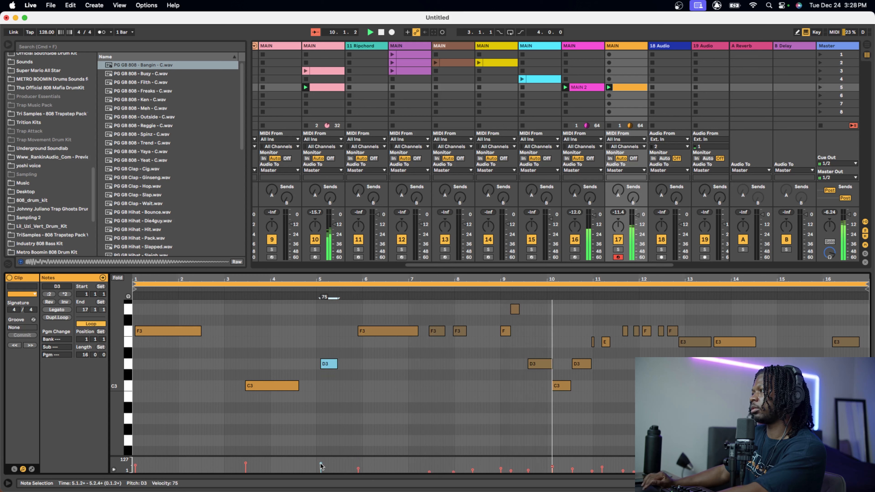
- Lower the volume of orange MAIN track 17 while scene 5 plays, and stop playback
drag(639, 221, 638, 227)
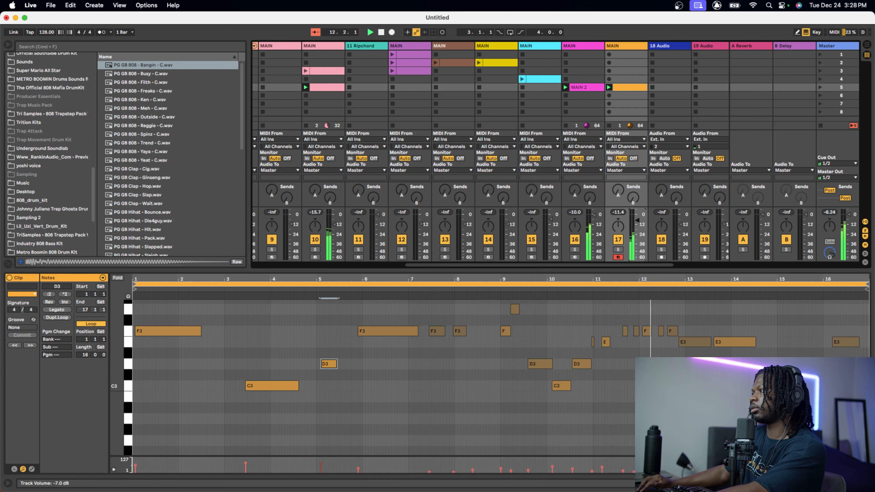
drag(638, 221, 638, 222)
drag(637, 222, 641, 224)
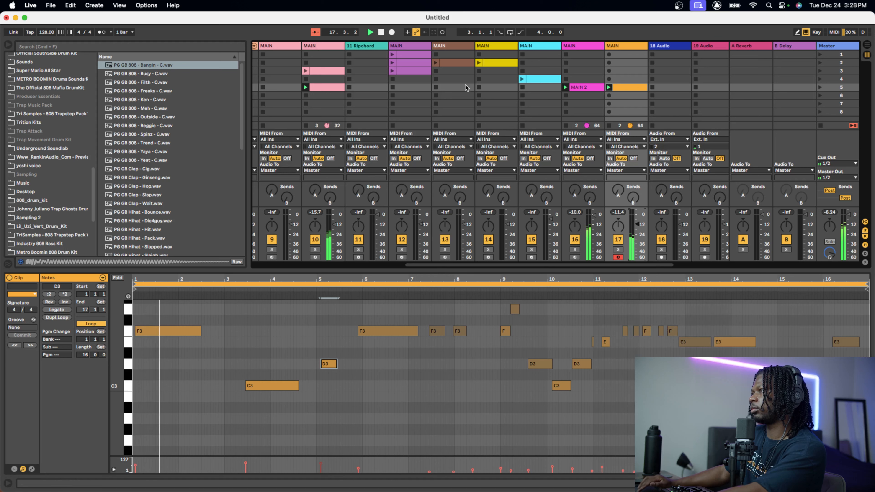
scroll(476, 104, left, 3)
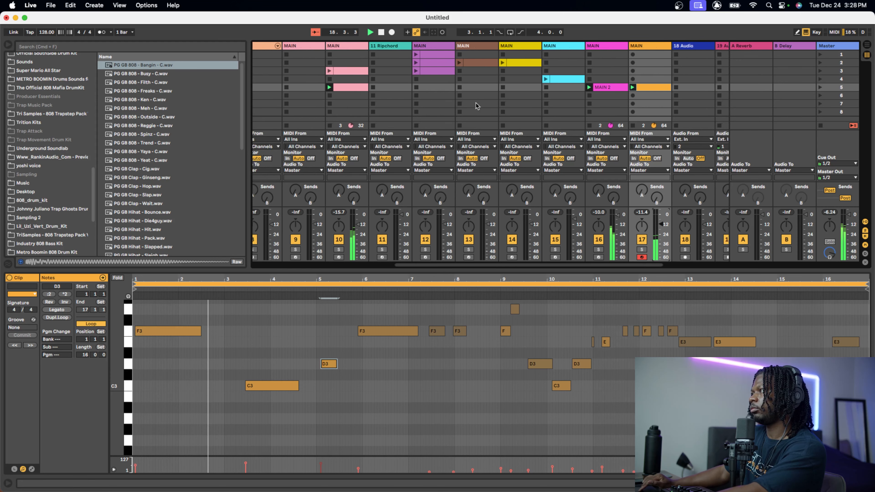
scroll(476, 103, right, 1)
key(space)
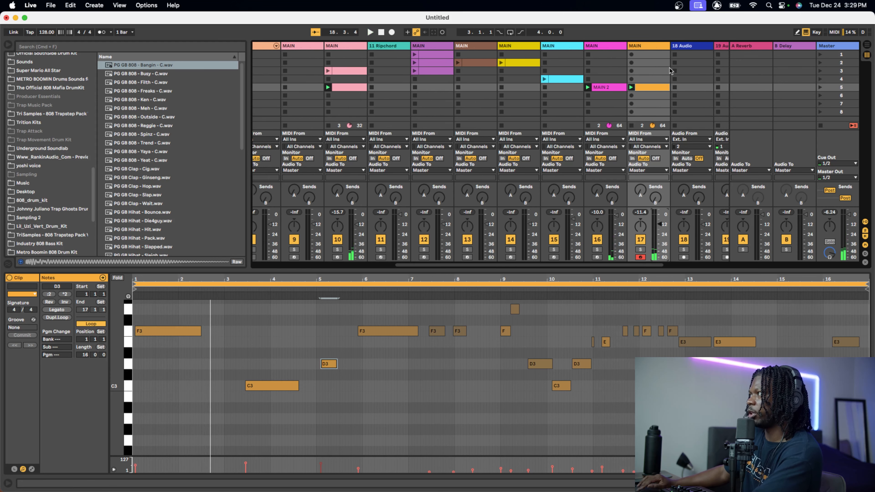
- Launch scene 2 and look over its playing clips across the drum and melody tracks
click(820, 63)
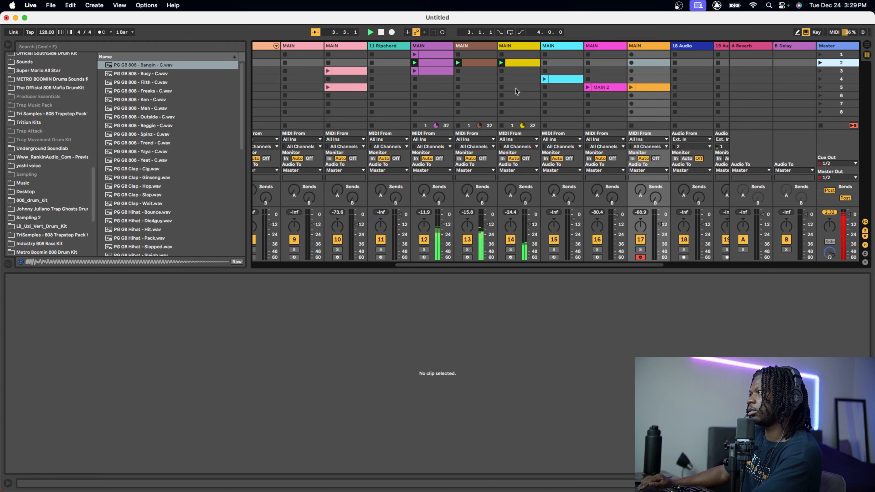
scroll(516, 90, left, 10)
scroll(516, 90, right, 8)
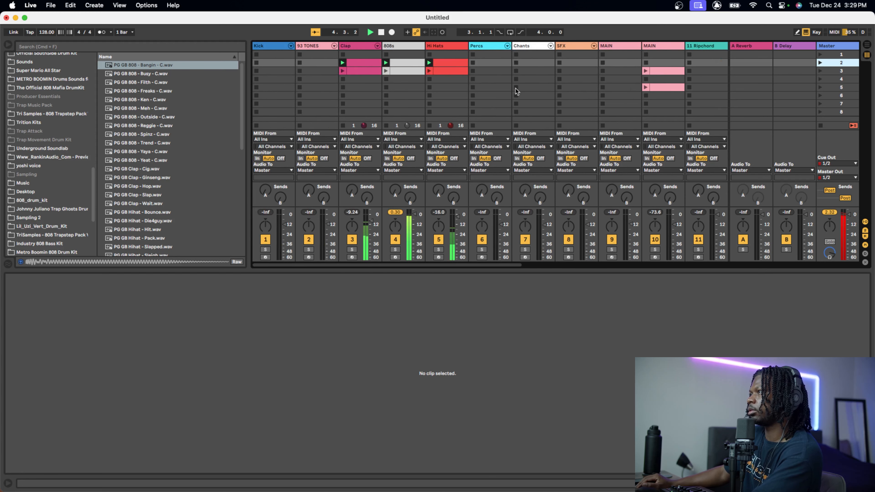
scroll(515, 91, right, 5)
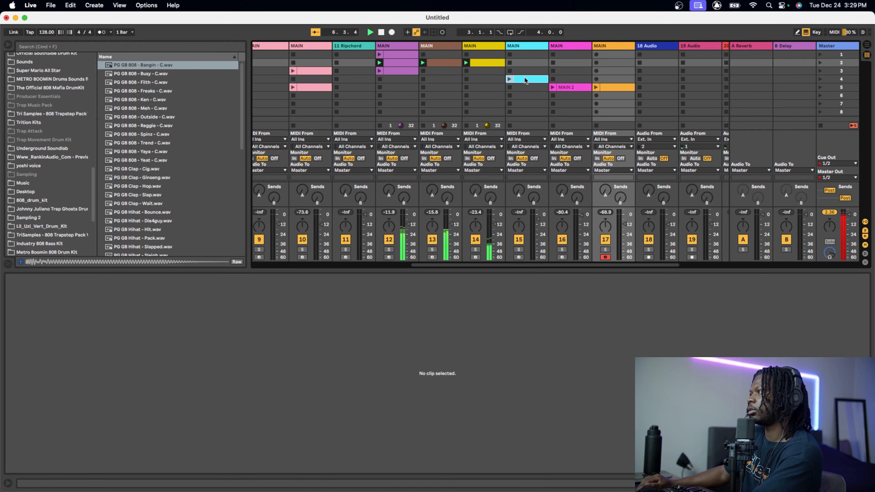
- Audition the scene 4 clip of cyan MAIN track 15 over scene 2, and launch scene 1 after stopping it
click(524, 79)
click(510, 80)
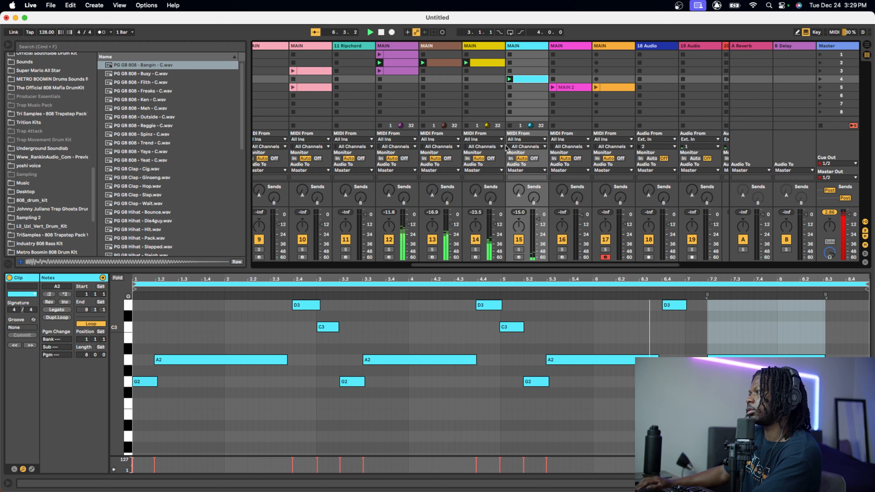
click(510, 126)
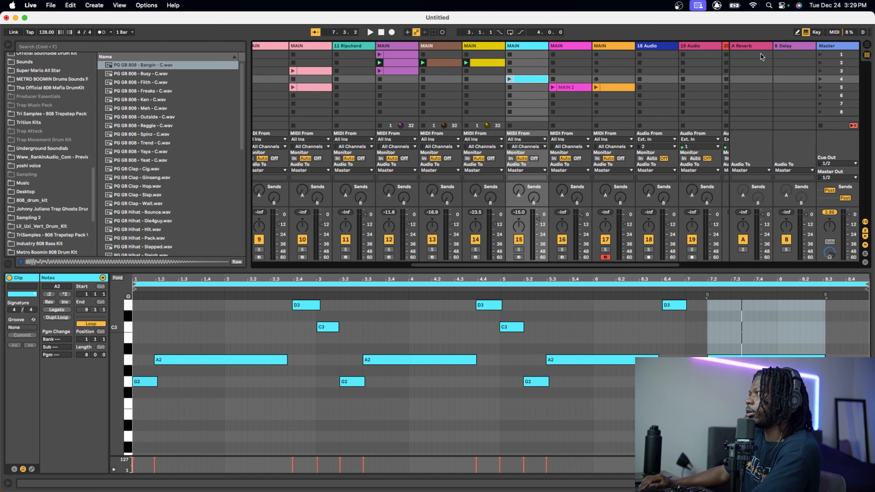
click(821, 54)
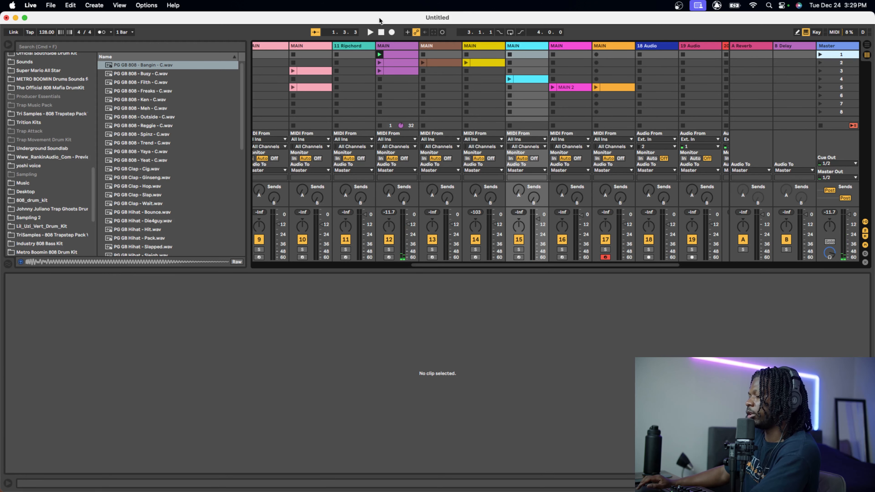
- Save the Live set as "I Want You Back" in the 2024 projects folder
key(super+s)
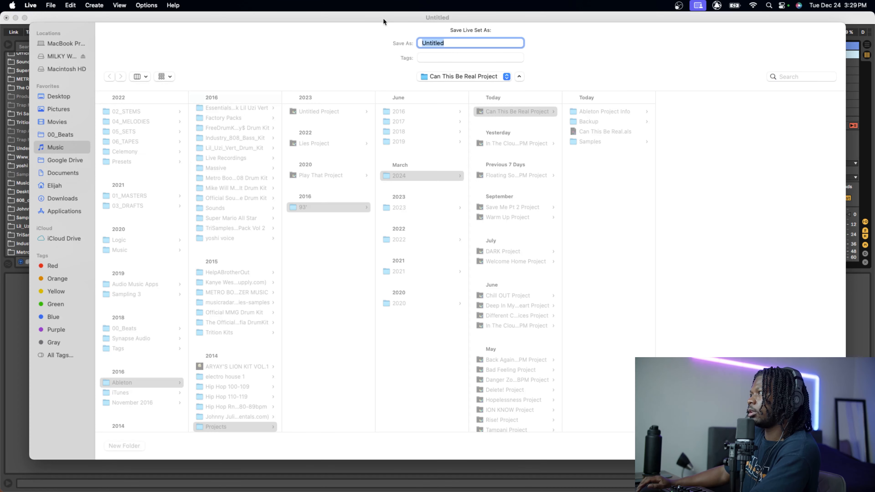
click(482, 74)
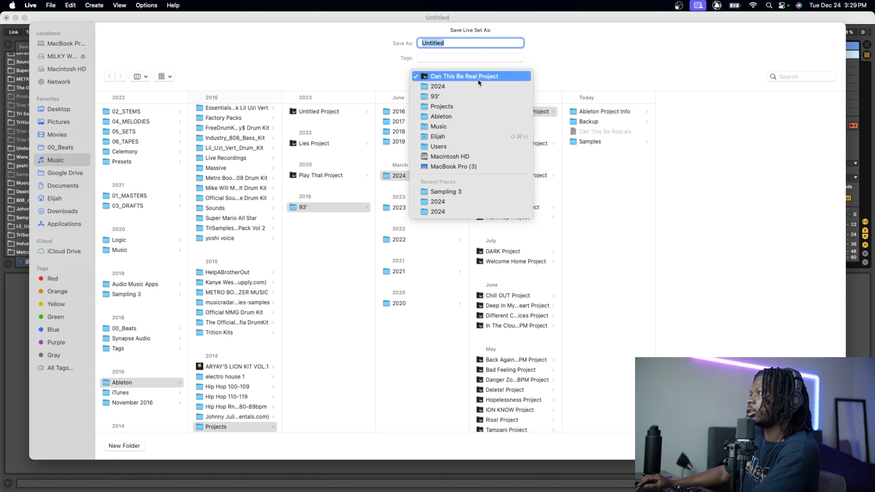
click(470, 87)
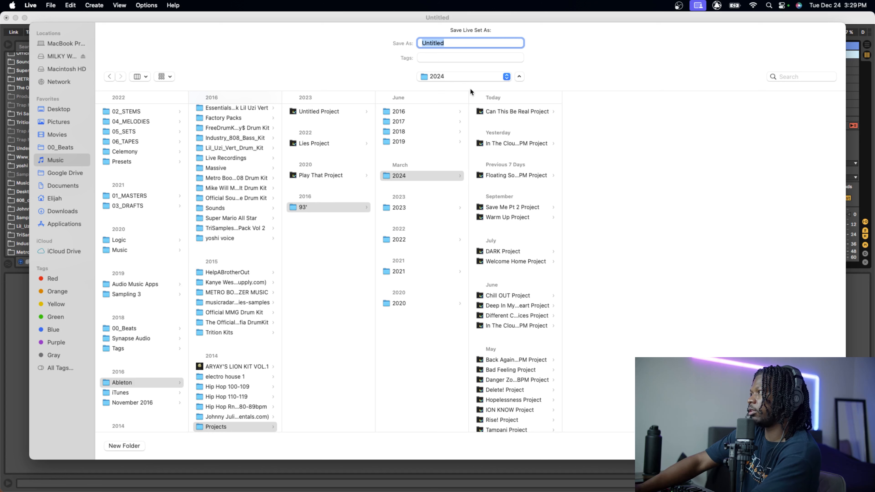
key(BackSpace)
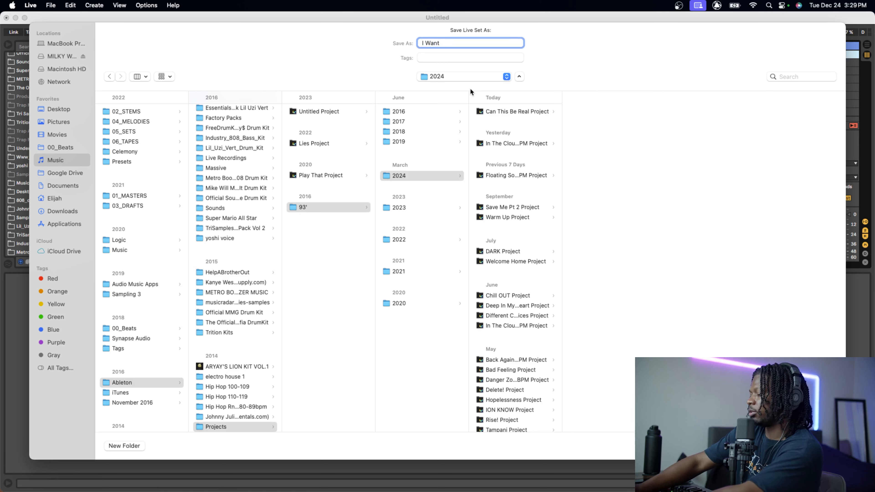
text(I Want You Back)
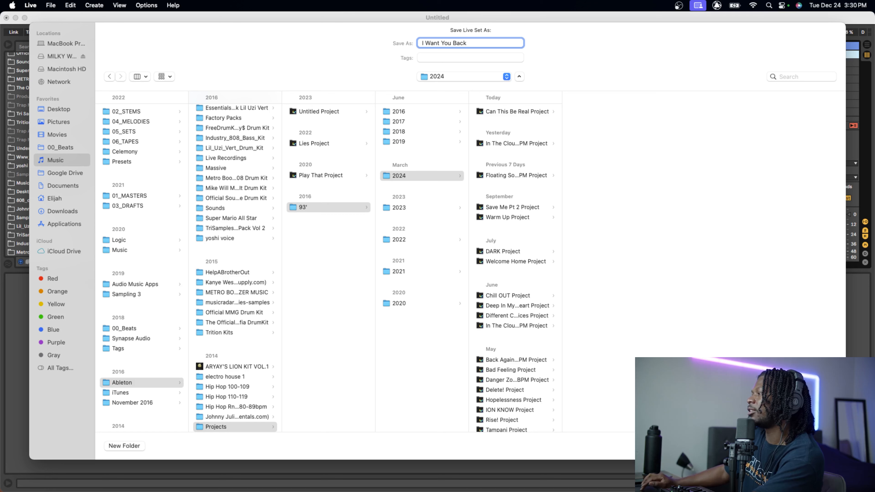
key(Return)
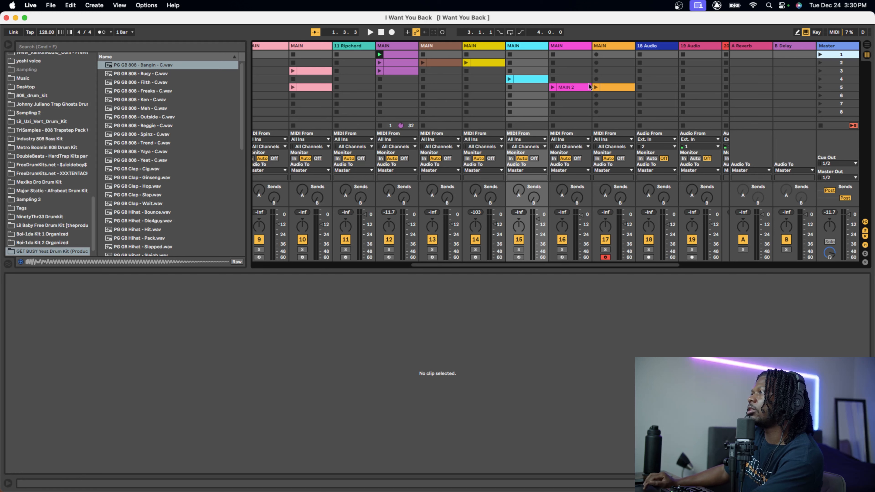
- Launch scene 1 and start recording the scene performance into the arrangement
key(Tab)
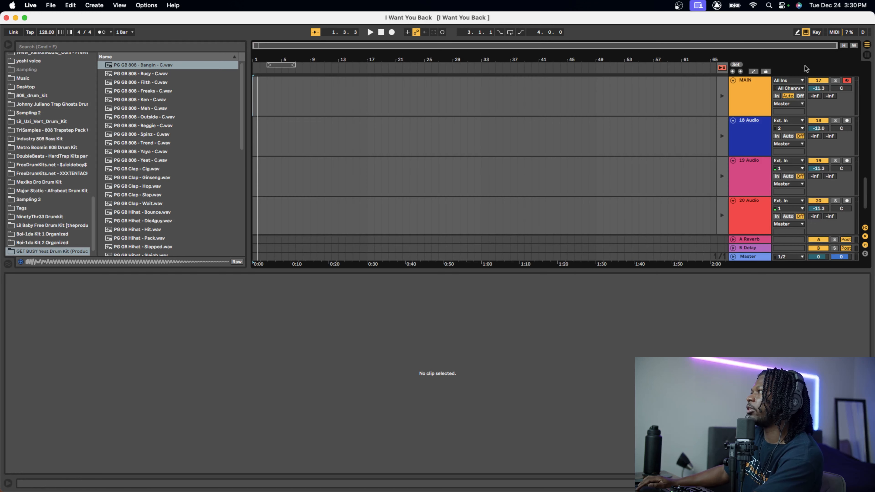
key(Tab)
click(820, 55)
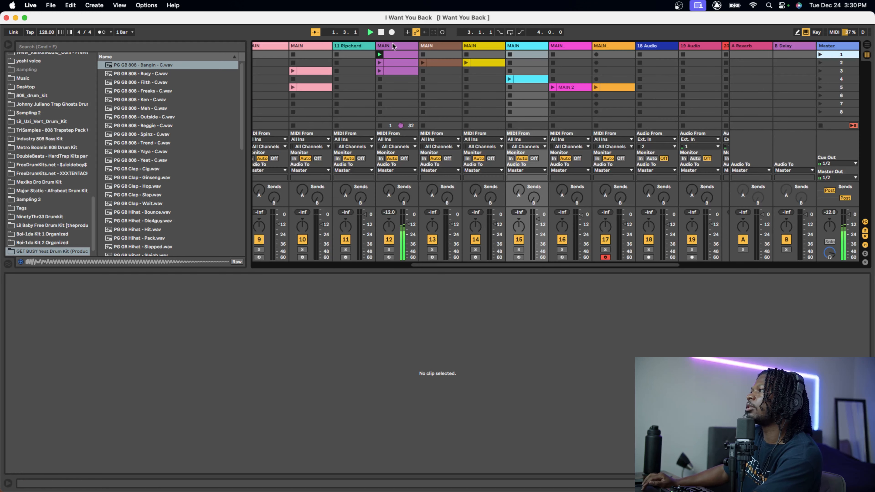
click(392, 32)
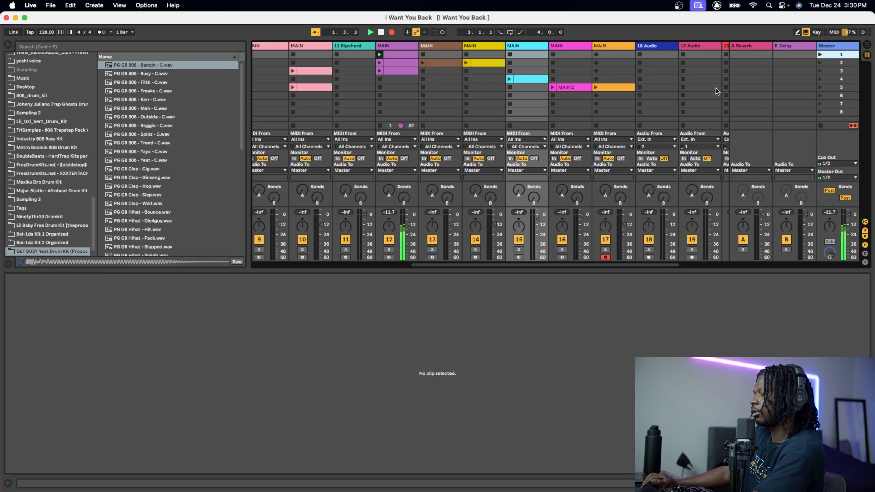
- Check the arrangement recording, launch scene 2 after scene 1, and look over its playing drum and melody clips
key(Tab)
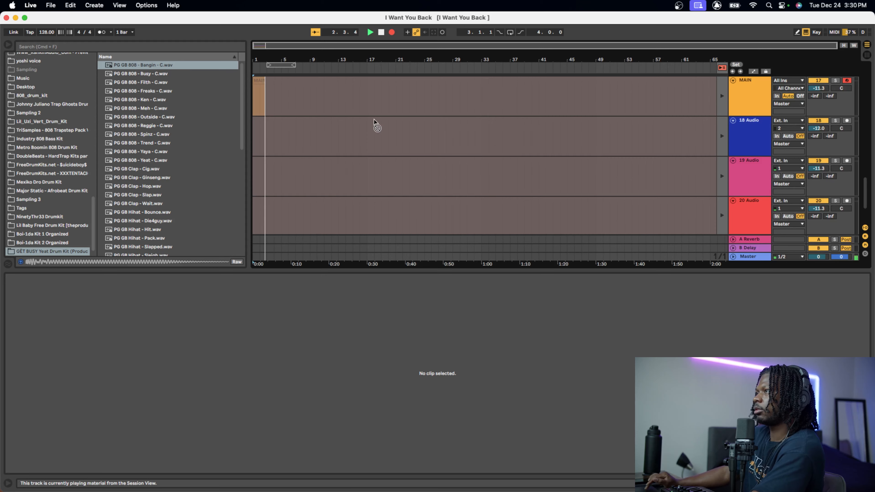
scroll(374, 120, down, 2)
scroll(374, 119, up, 5)
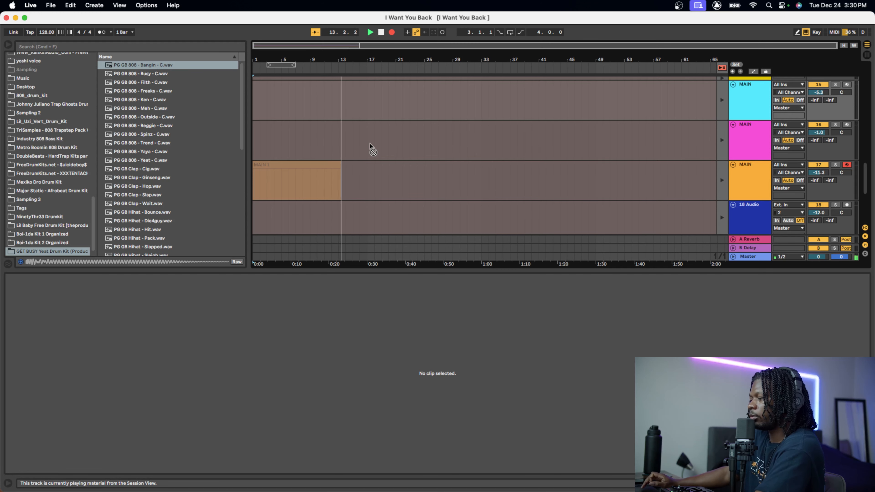
key(Tab)
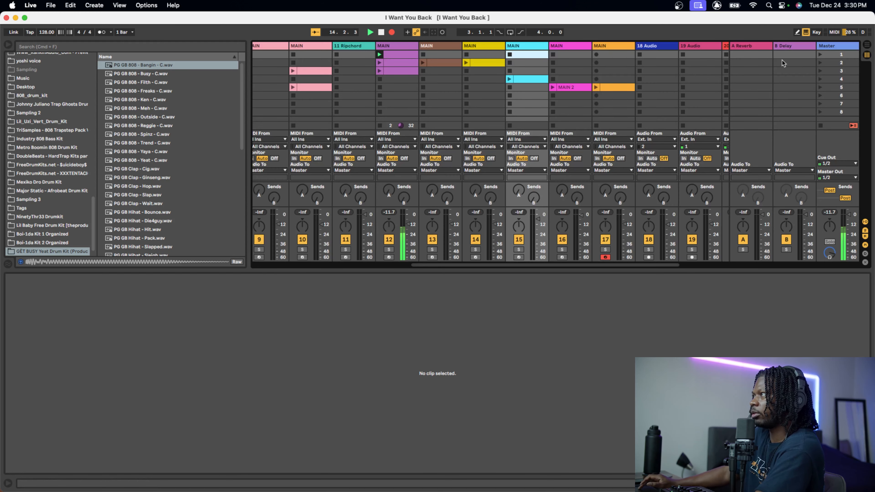
click(820, 63)
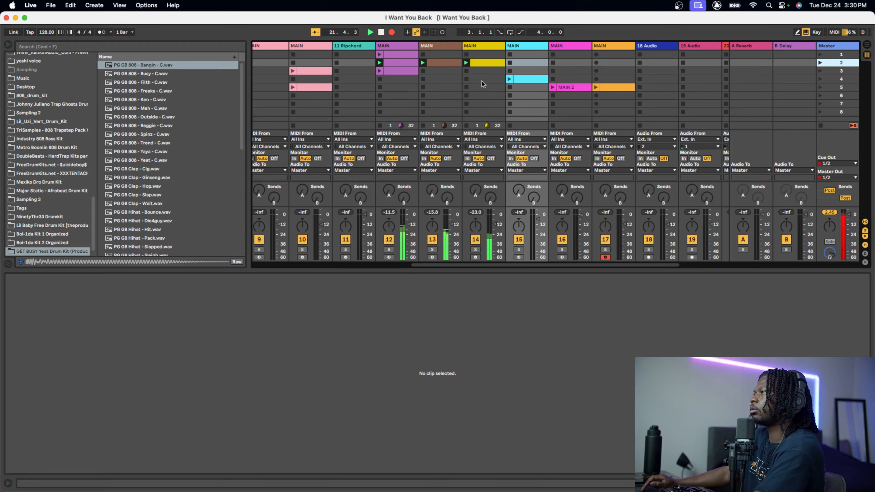
scroll(481, 84, left, 4)
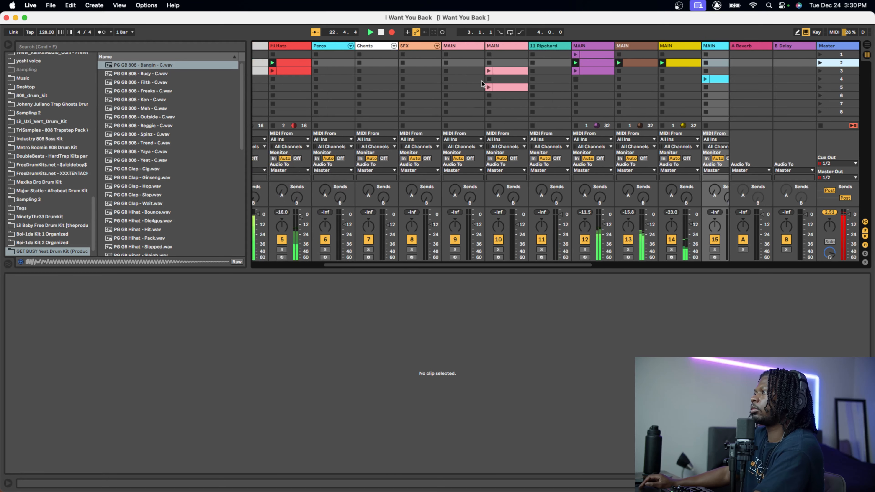
scroll(482, 83, left, 1)
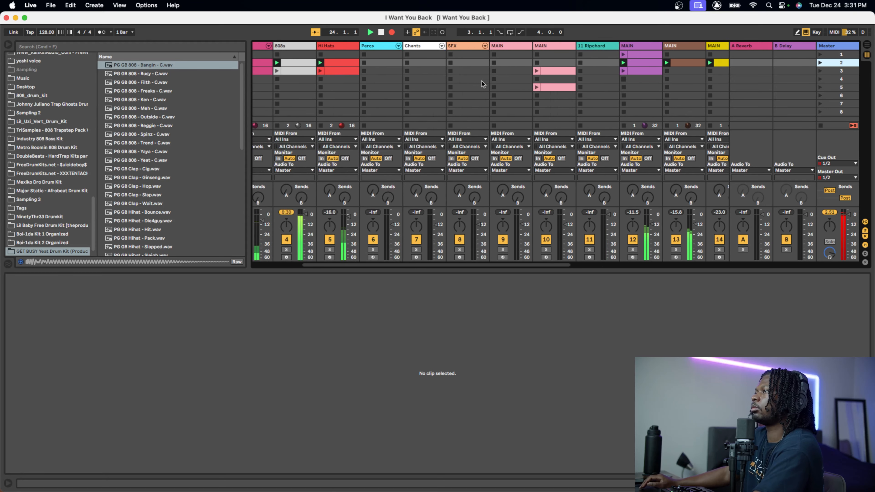
scroll(481, 83, left, 2)
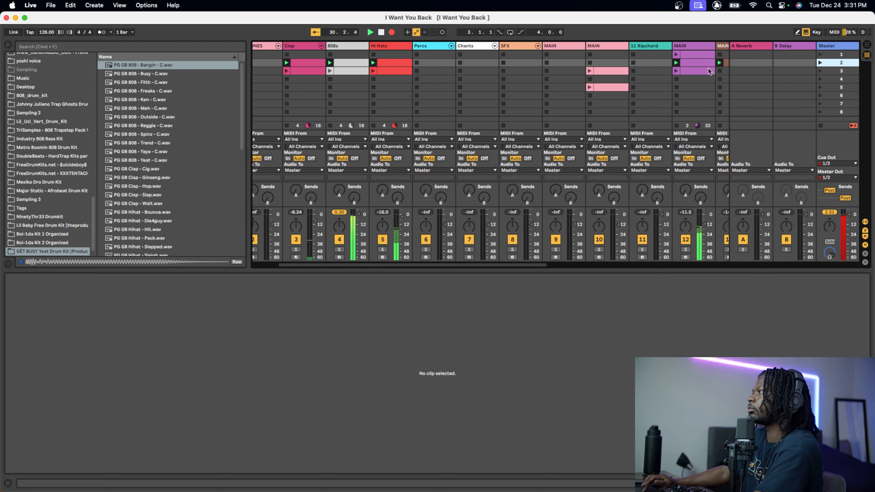
- Launch scene 3 into the recording and layer the scene 4 clip of cyan MAIN track 15 over it
click(820, 72)
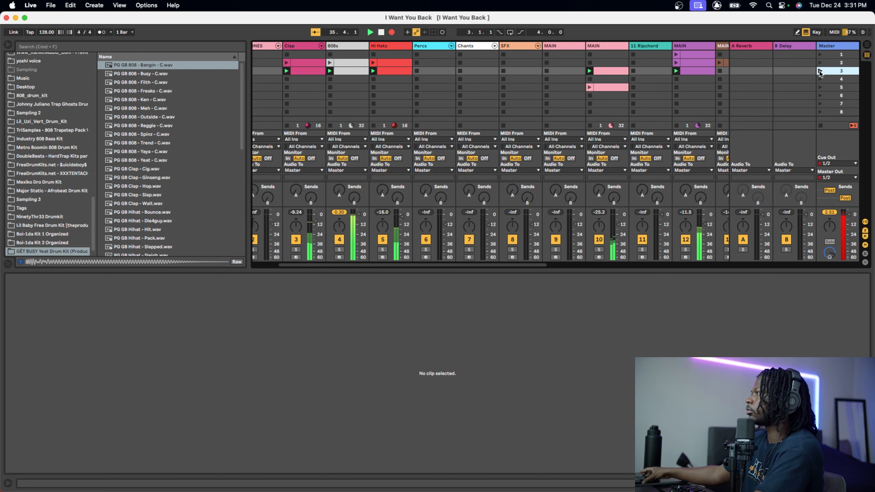
scroll(699, 85, right, 5)
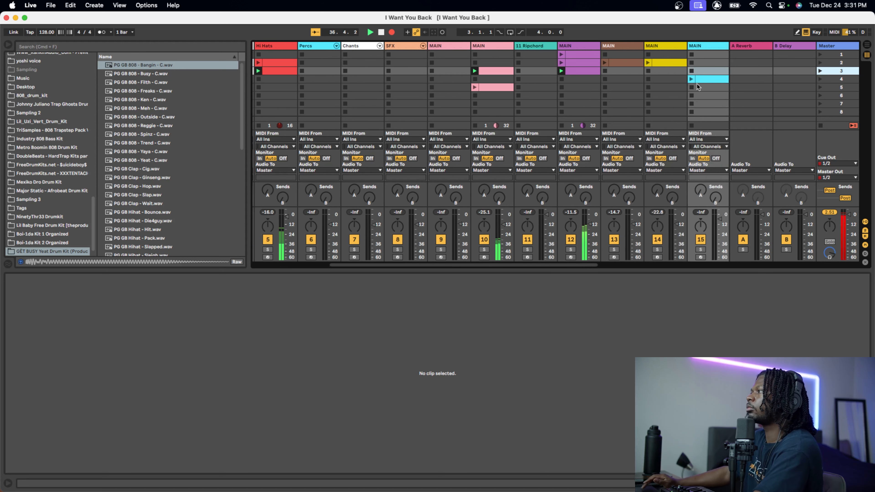
scroll(686, 89, right, 5)
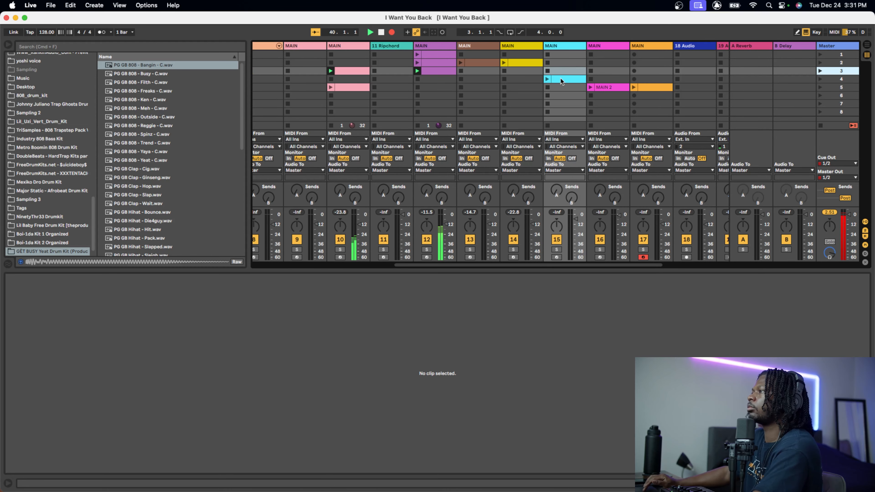
click(548, 80)
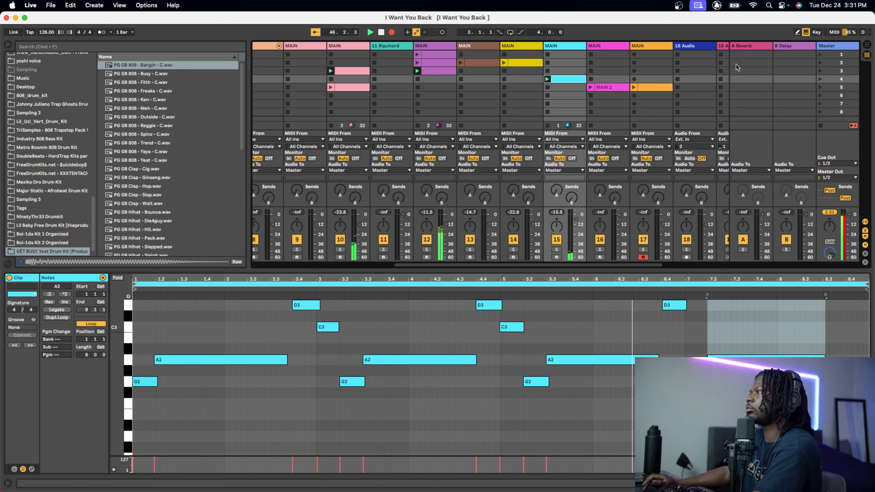
- Relaunch scene 2 into the recording and check the clips captured in the arrangement across the melody and drum tracks
click(820, 65)
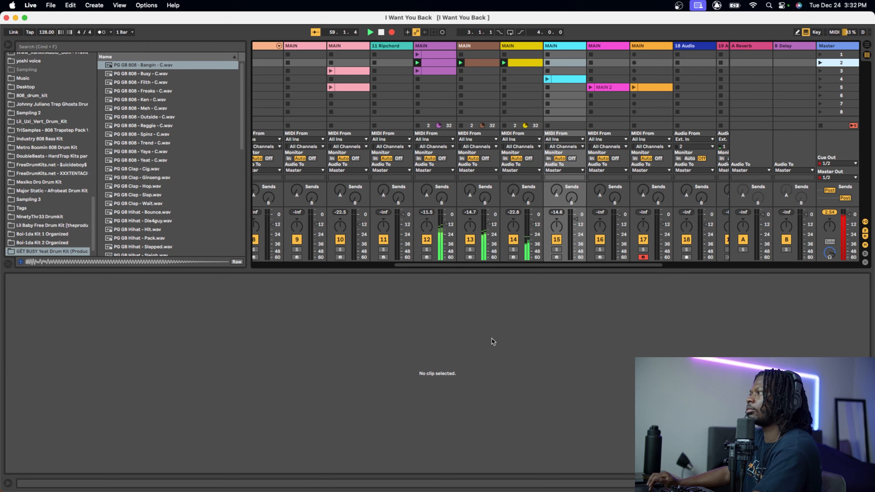
key(Tab)
scroll(584, 170, up, 2)
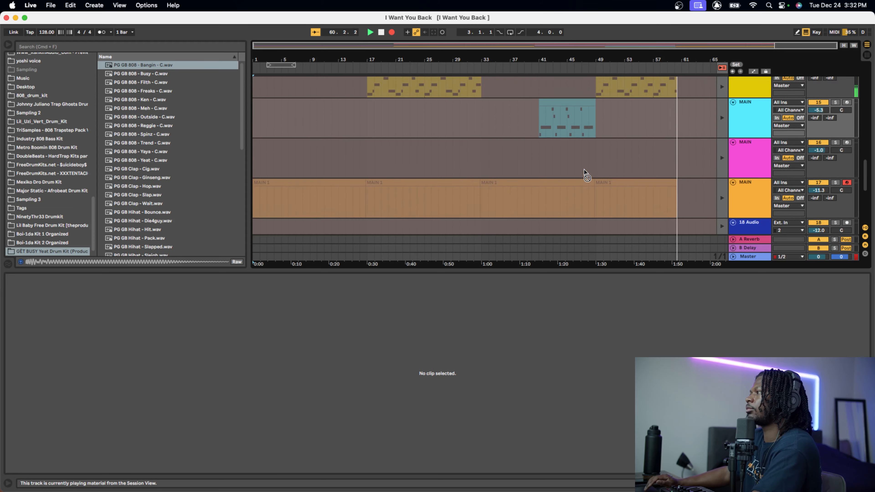
scroll(584, 170, up, 10)
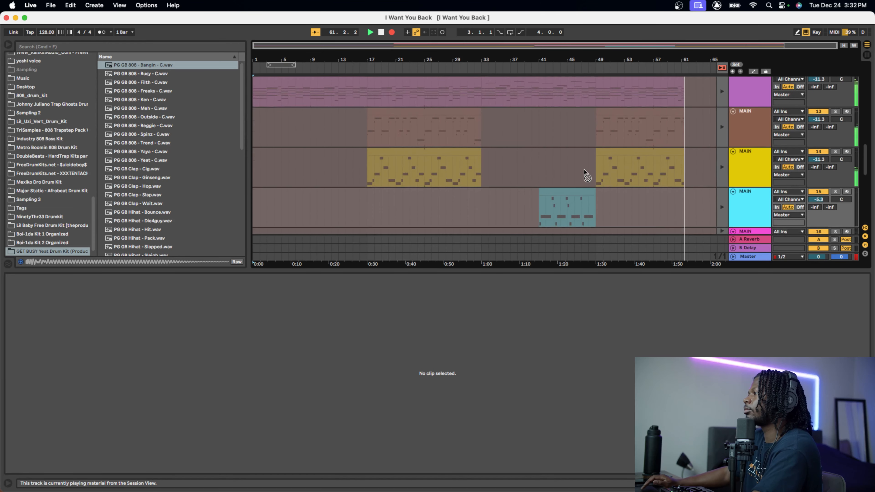
scroll(584, 170, up, 20)
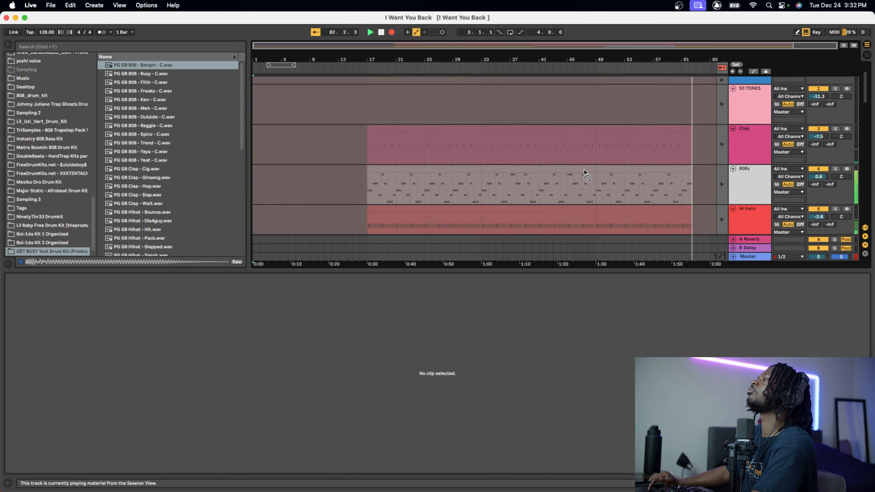
scroll(584, 170, up, 10)
key(Tab)
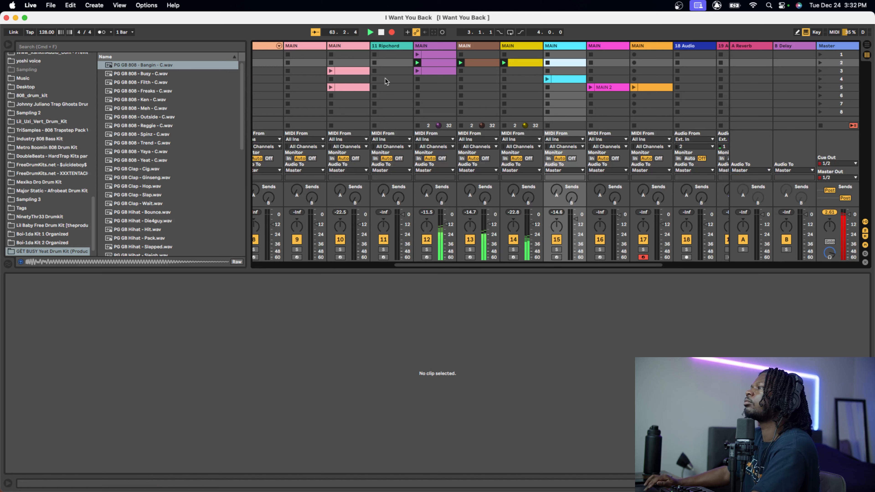
- Record scene 5 at the end of the arrangement, look over its captured clips, and stop the recording
click(820, 88)
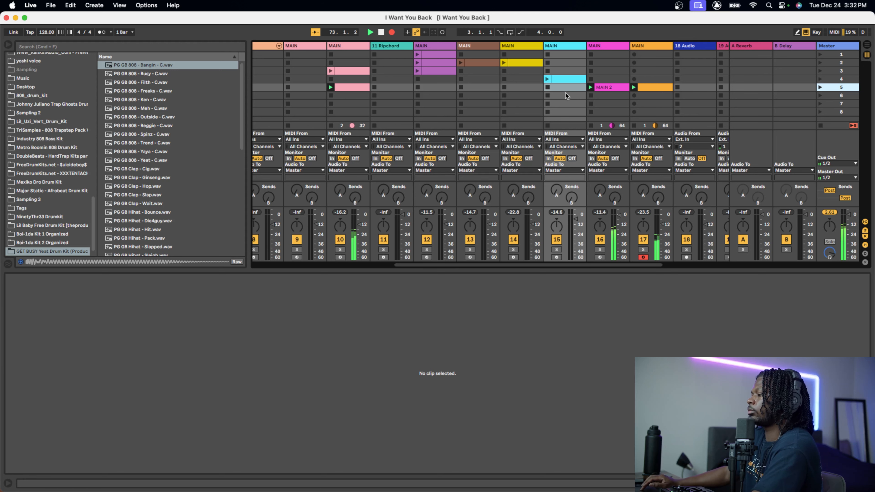
key(Tab)
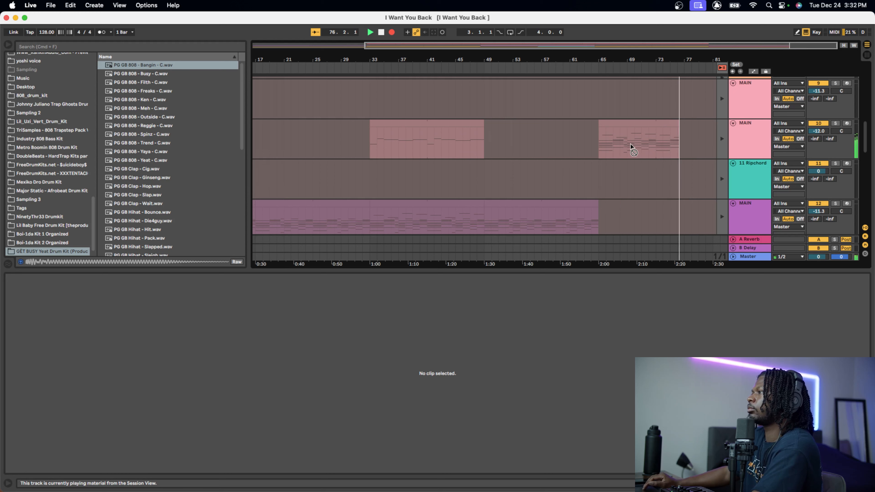
scroll(628, 144, down, 8)
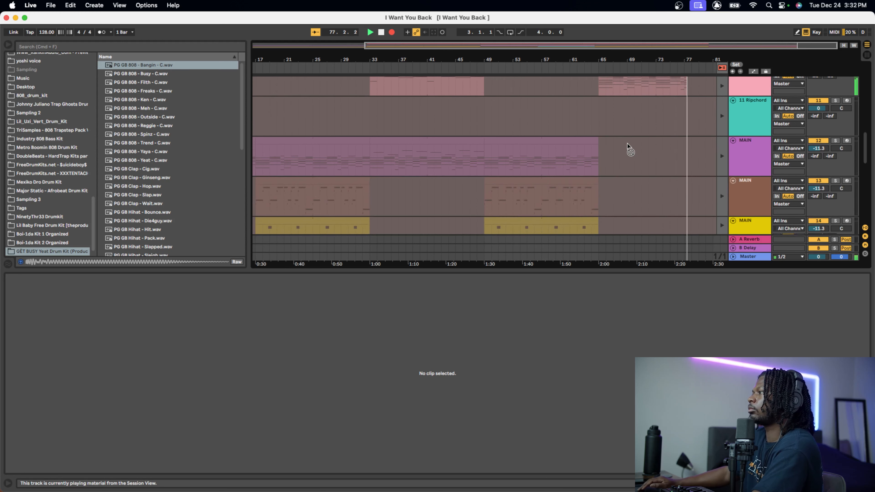
scroll(628, 145, down, 1)
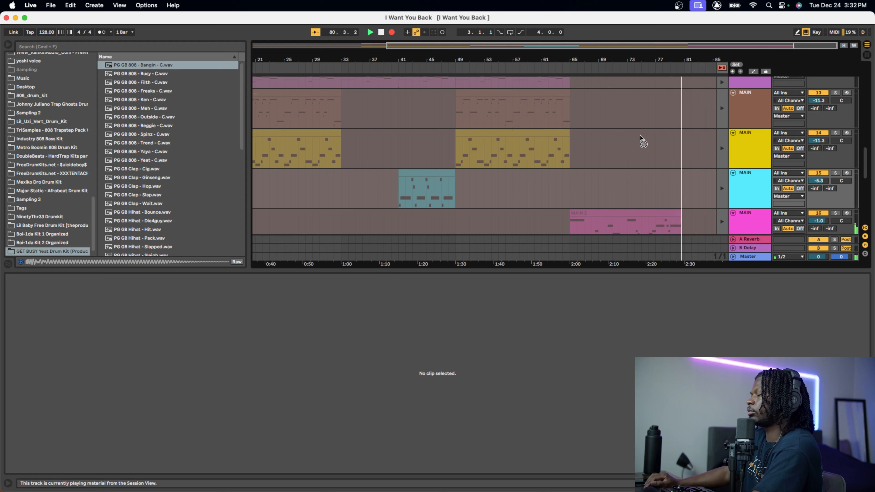
key(space)
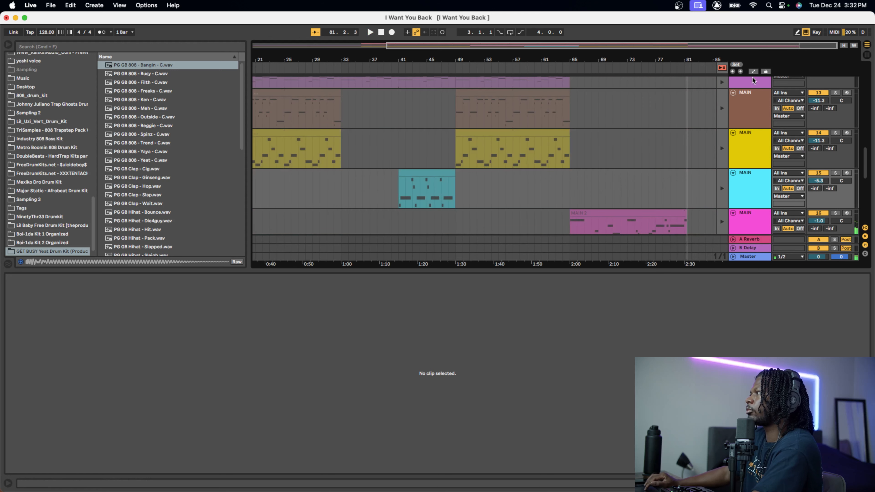
- Return all tracks to arrangement playback and trim the last clips of MAIN tracks 16 and 17 to end at bar 81
click(722, 68)
scroll(705, 215, down, 5)
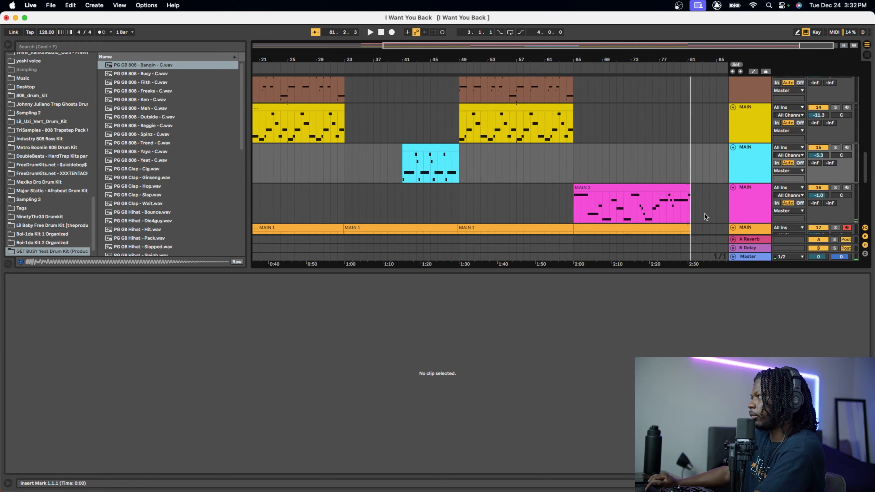
scroll(705, 215, down, 1)
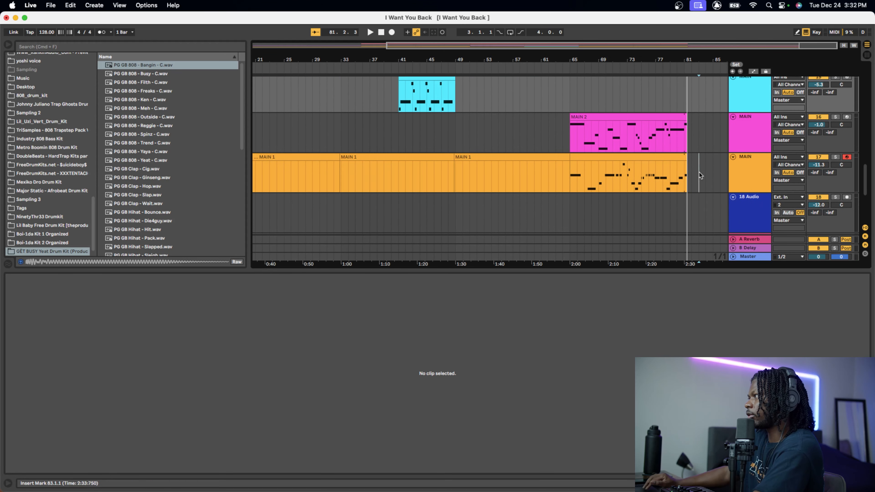
drag(700, 175, 682, 117)
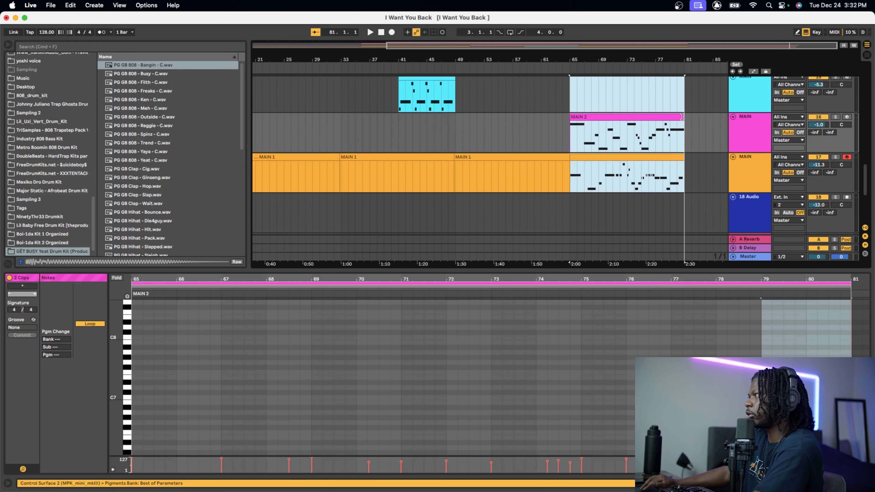
- Trim the last clip of pink MAIN track 10 to end at bar 81
click(691, 159)
scroll(692, 159, down, 3)
scroll(692, 159, up, 10)
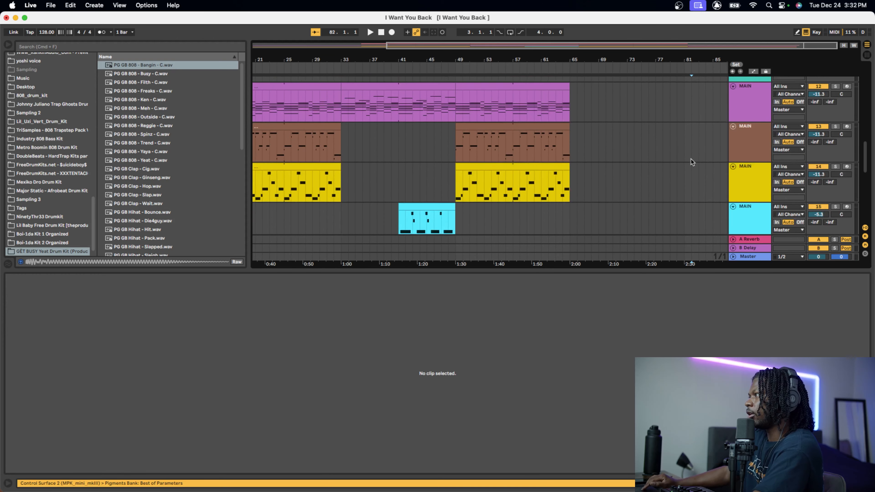
click(687, 152)
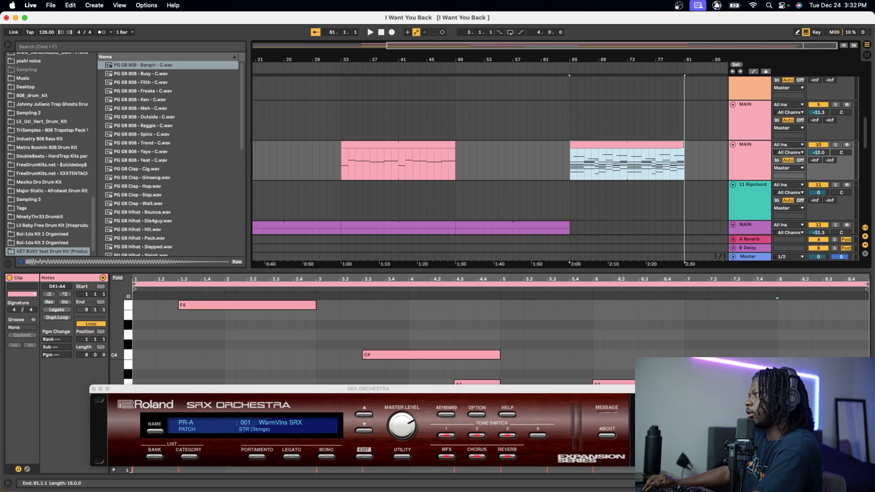
- Add an empty MIDI clip from bar 81 to 83 on pink MAIN track 10, and extend the loop brace over bars 1 to 83
drag(687, 148, 697, 149)
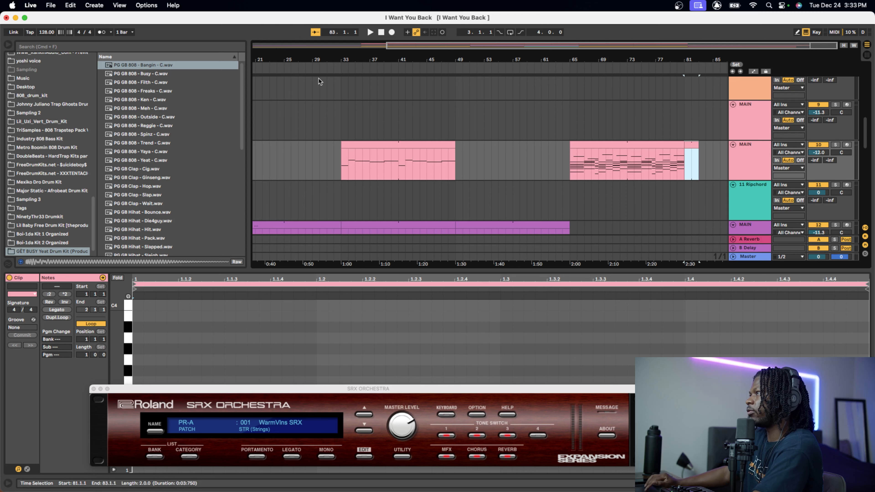
double_click(400, 45)
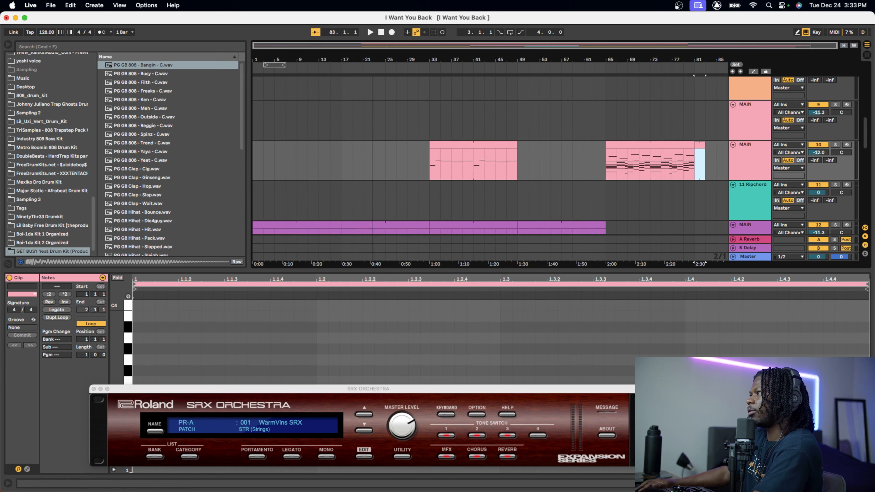
drag(264, 66, 659, 66)
- Play the arrangement from bar 79 and check the ending across the melody tracks
click(642, 128)
key(space)
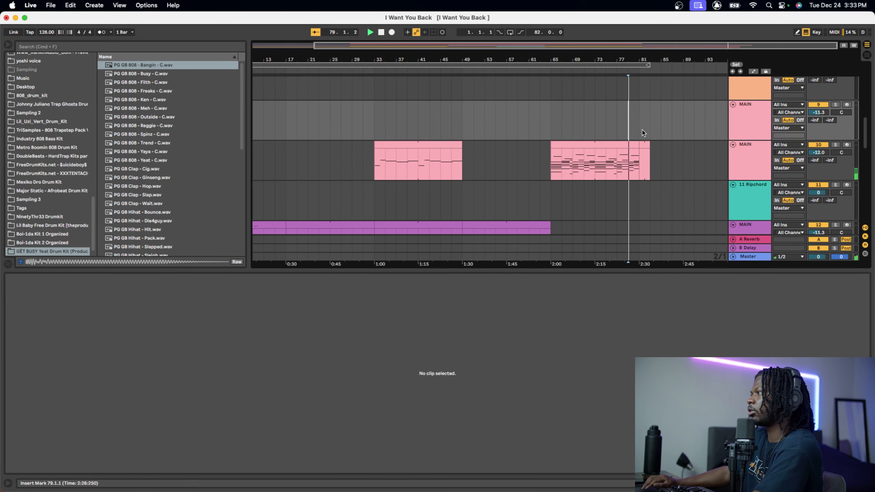
scroll(642, 162, down, 2)
scroll(644, 172, down, 10)
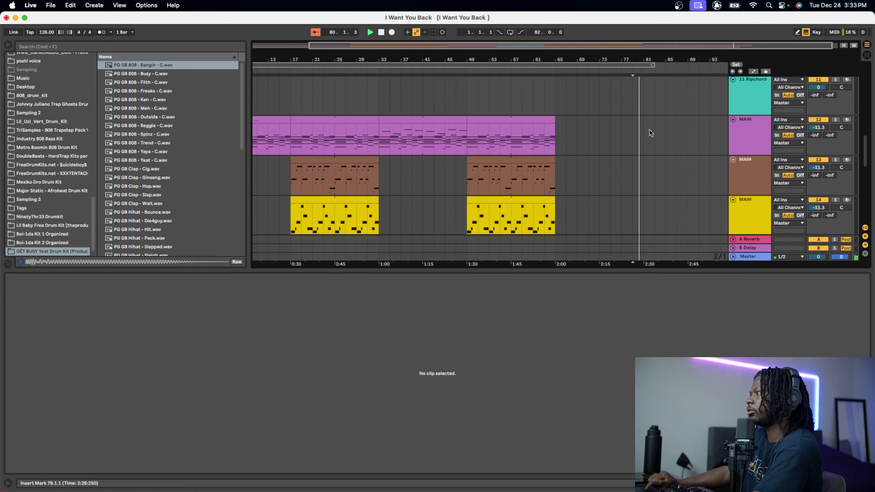
scroll(650, 133, up, 10)
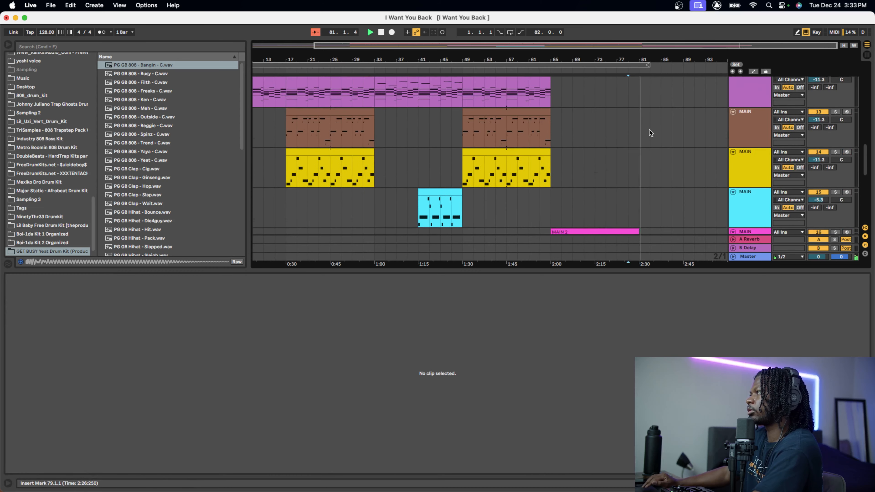
scroll(650, 131, up, 2)
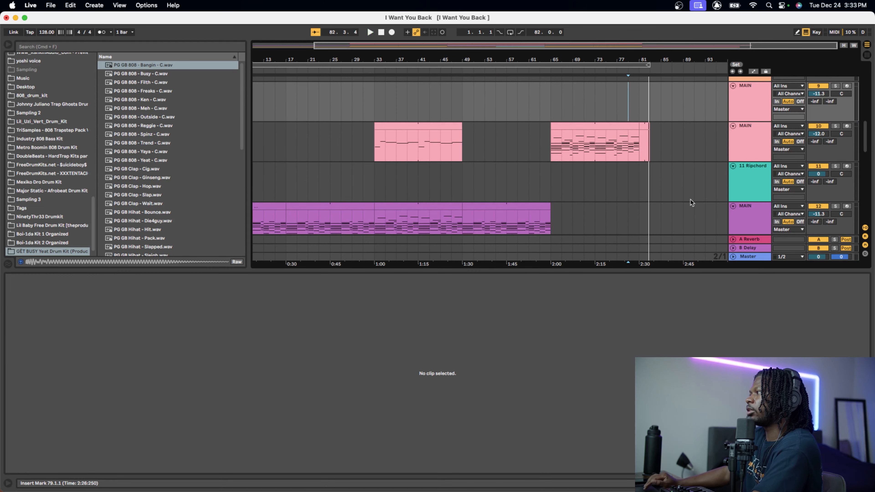
- Delete the 11 Ripchord track and hide the clip detail area to show more of the arrangement
right_click(742, 193)
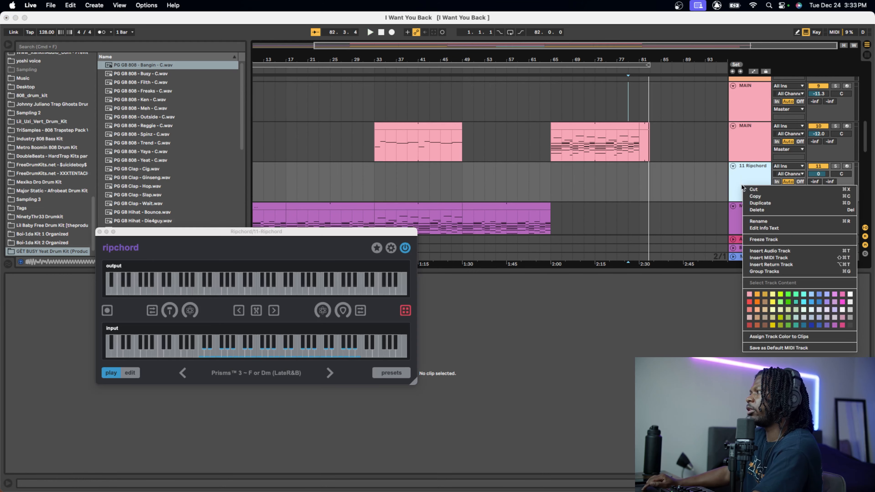
click(752, 193)
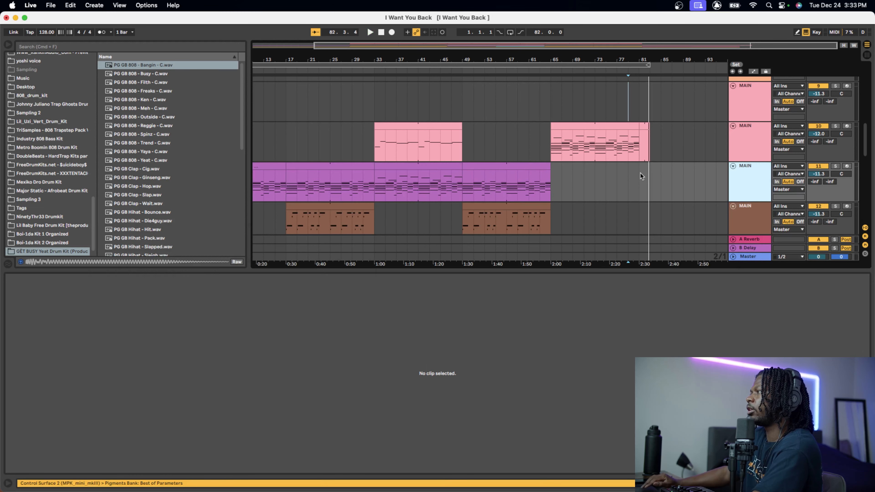
double_click(610, 270)
click(712, 132)
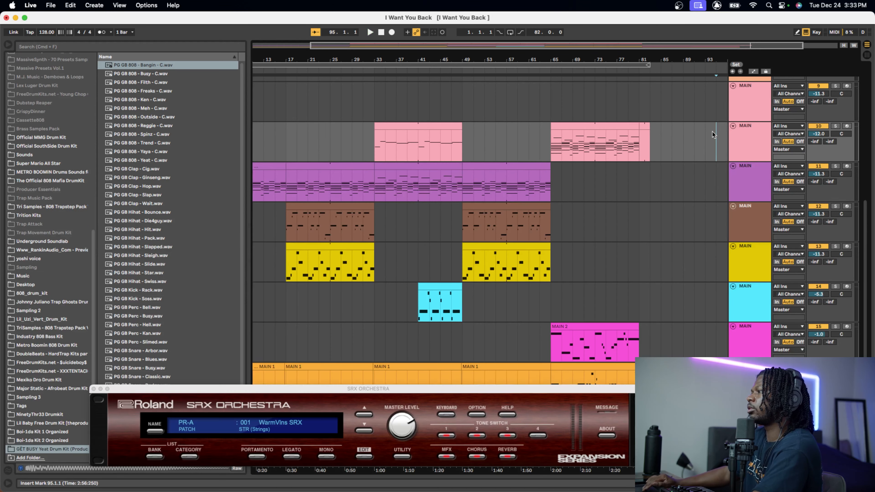
- Move the Clap, 808s and Hi Hats tracks down to sit directly above pink MAIN track 10
scroll(712, 134, up, 10)
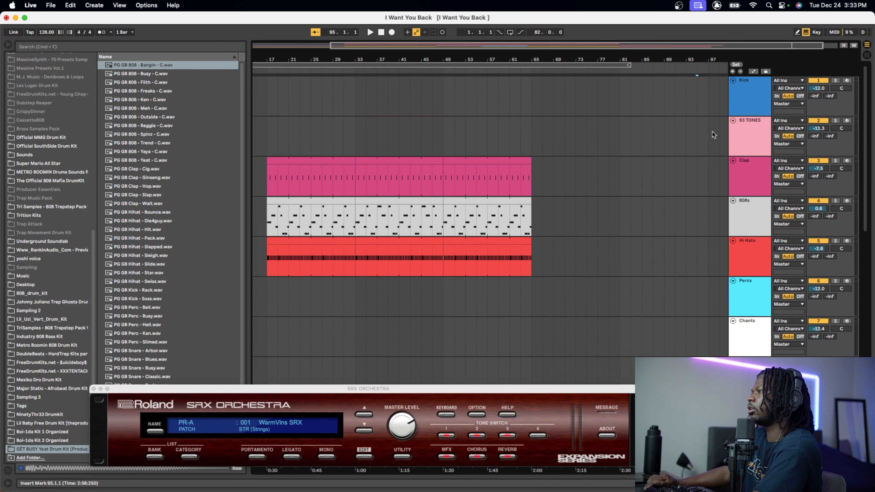
click(752, 175)
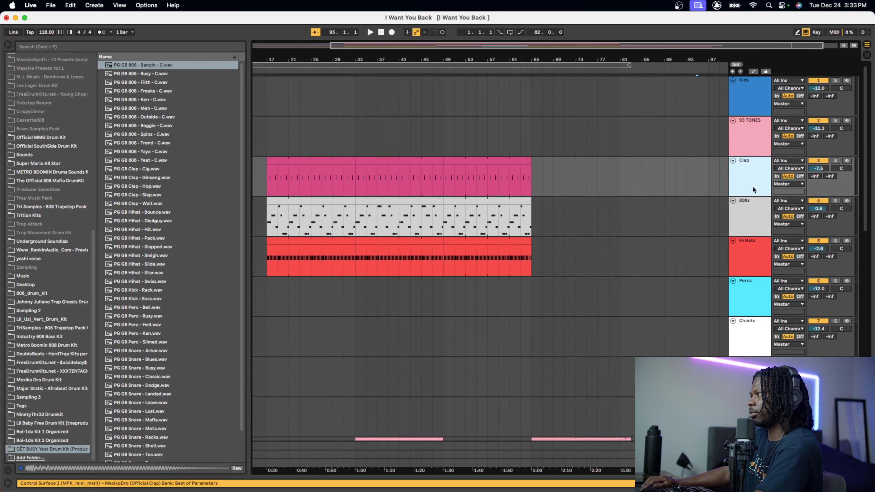
shift+click(748, 255)
scroll(680, 282, down, 3)
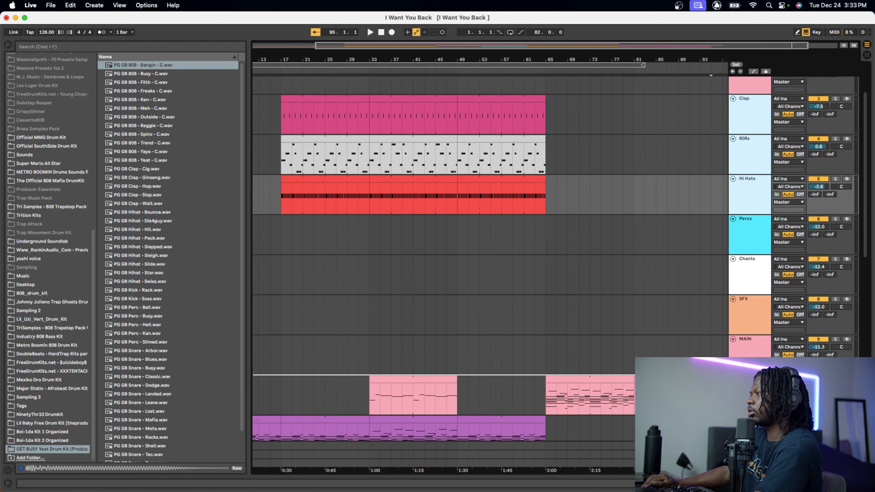
- Delete the four empty MAIN 1 clips between bars 1 and 65 on orange MAIN track 16
scroll(633, 323, down, 10)
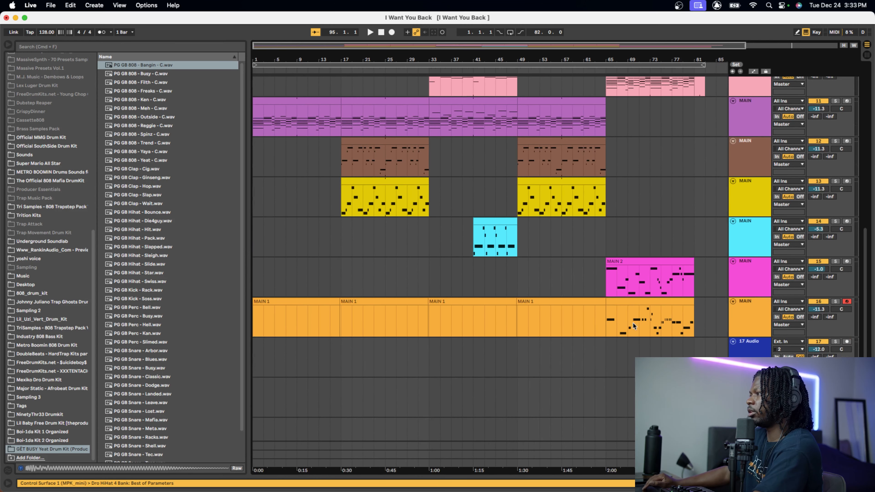
scroll(632, 322, up, 2)
click(555, 327)
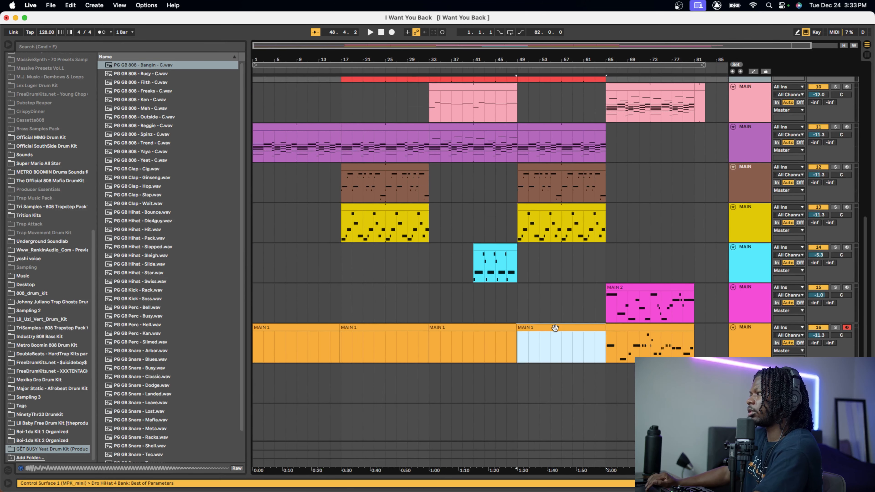
shift+click(297, 326)
right_click(297, 328)
click(306, 331)
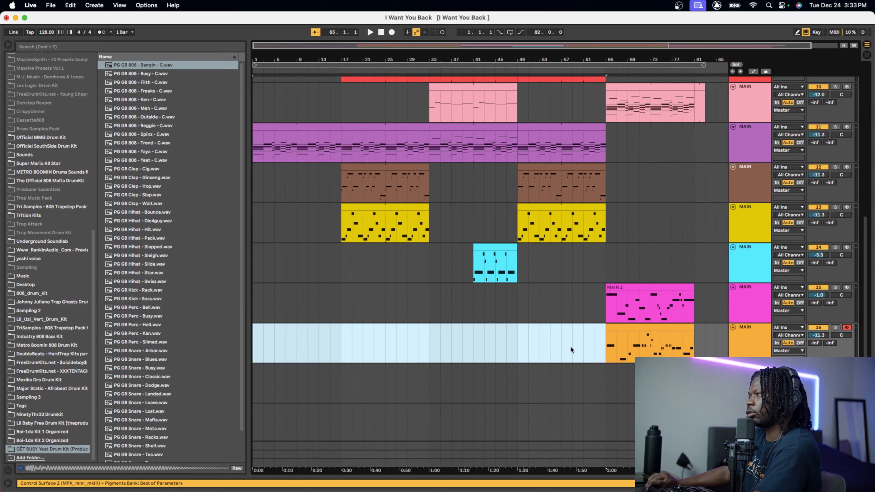
- Look over the reordered tracks and briefly play the arrangement from the start
scroll(703, 290, up, 5)
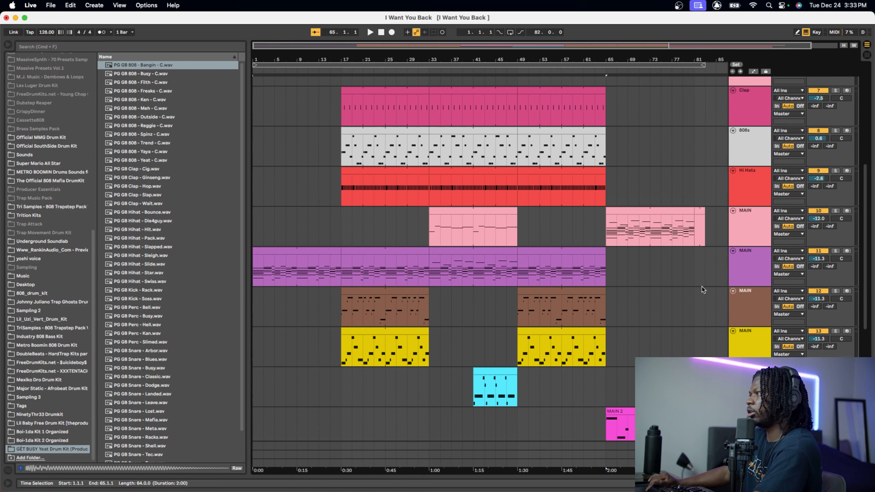
scroll(703, 290, up, 5)
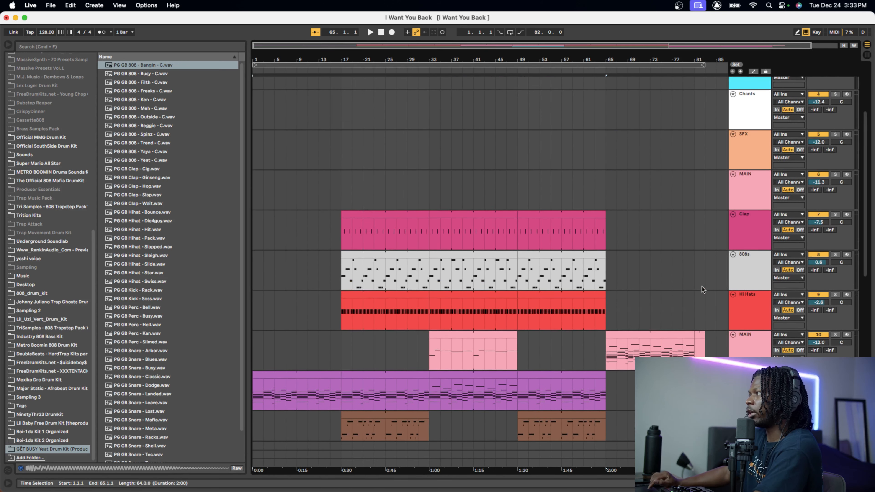
scroll(676, 227, up, 3)
scroll(676, 227, down, 2)
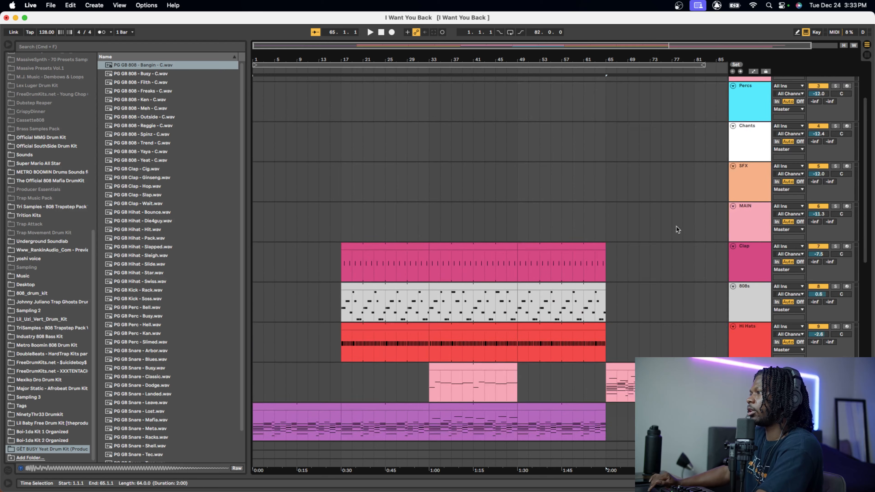
scroll(676, 227, down, 6)
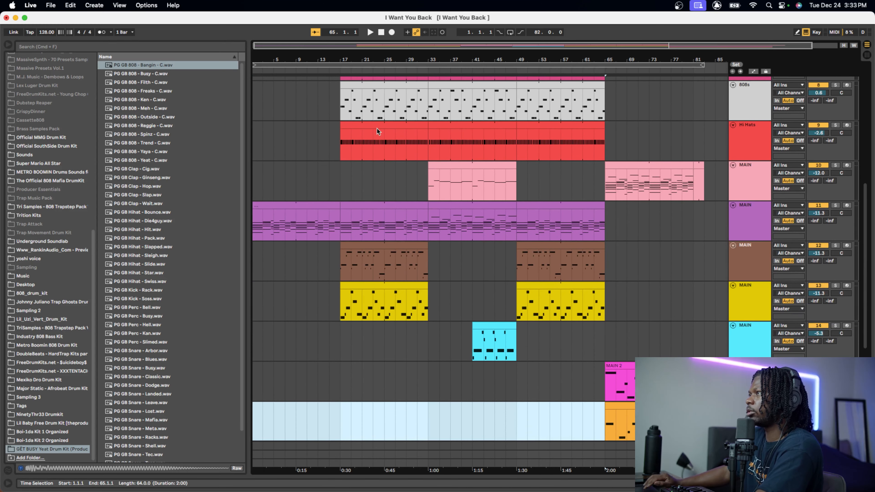
click(381, 32)
click(370, 32)
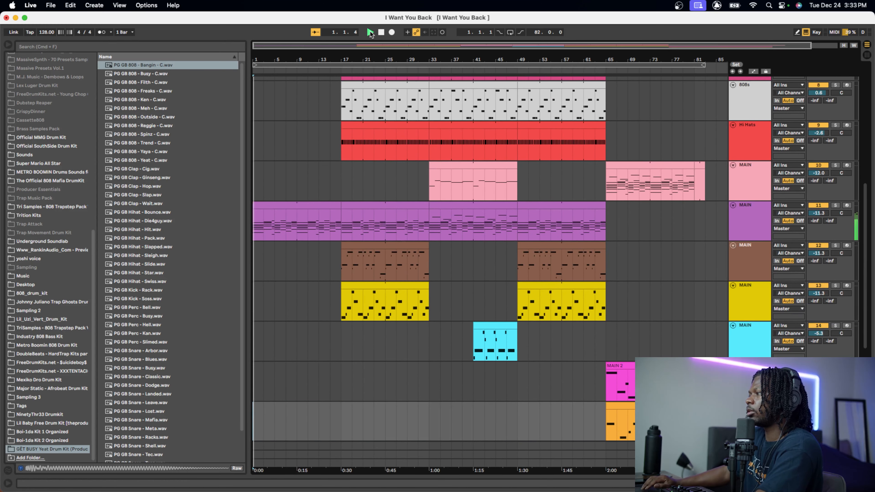
key(space)
- Copy orange MAIN track 16's clip from bar 65 to bar 1 and play the arrangement from the start
click(628, 407)
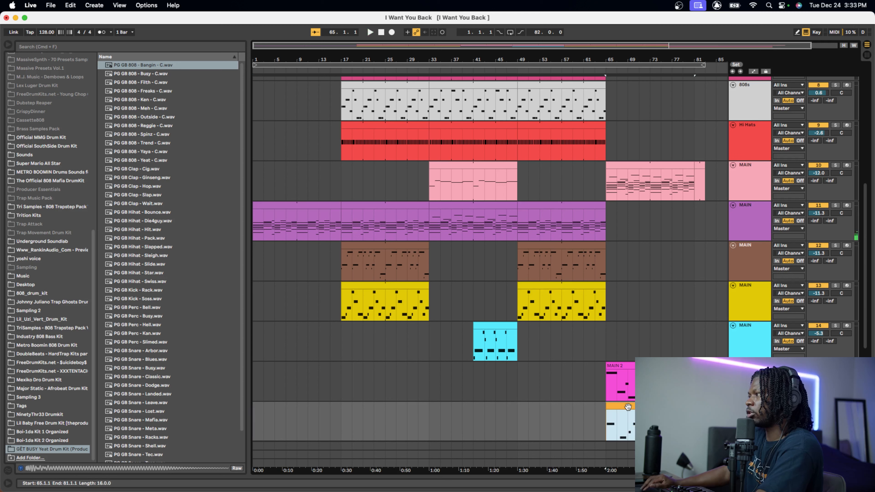
drag(628, 407, 276, 408)
key(space)
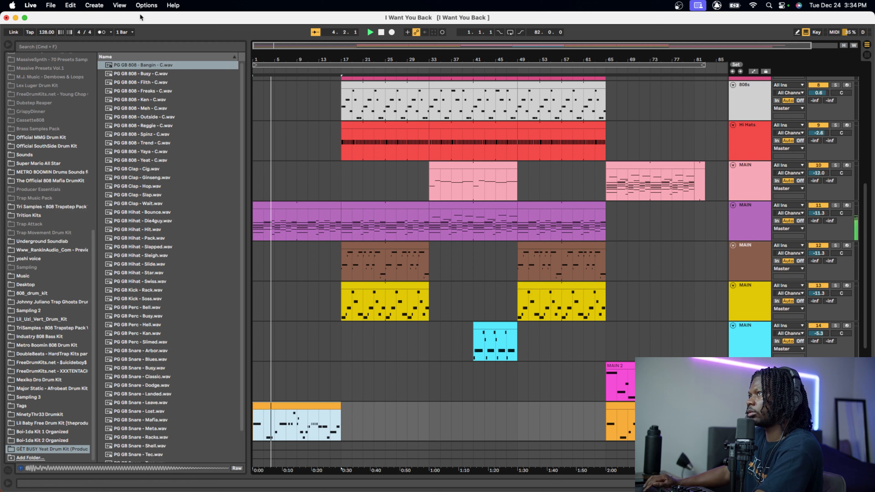
- Turn on Automation Mode and draw a volume fade-in on orange MAIN track 16 from bar 1, rising to -11.3 dB at bar 17
click(120, 5)
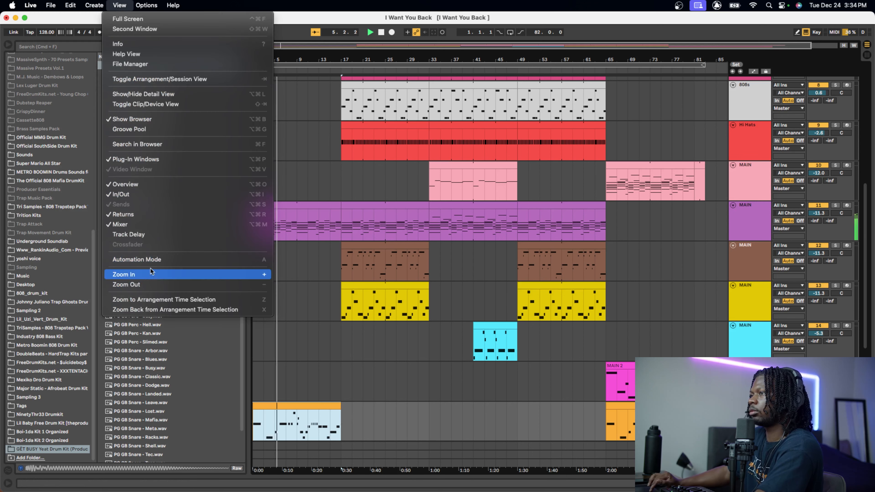
click(148, 259)
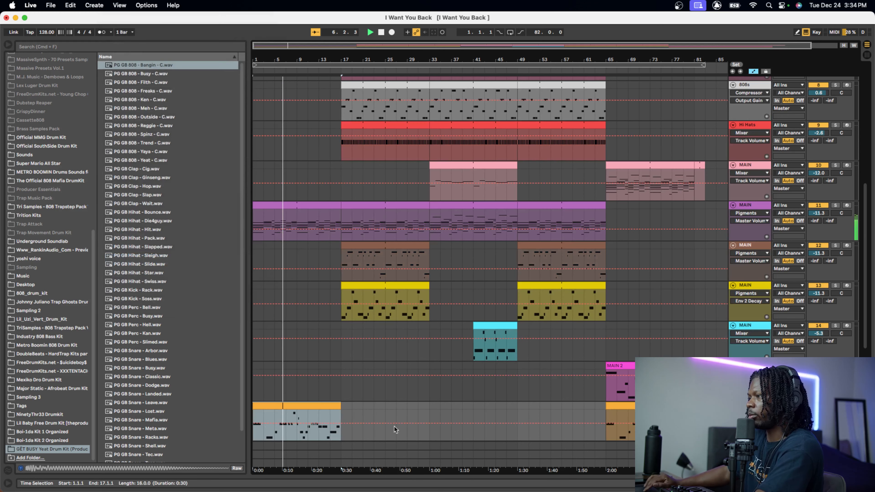
click(341, 424)
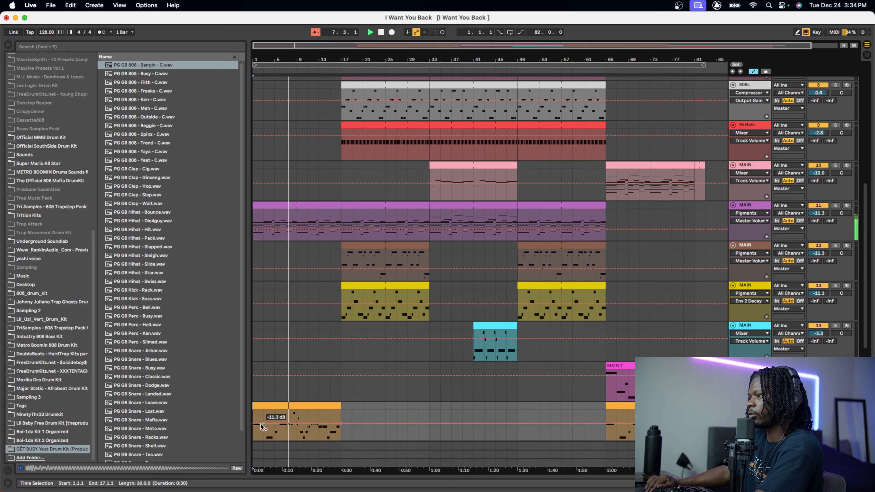
mouse_move(261, 424)
mouse_down()
mouse_move(253, 440)
mouse_move(253, 429)
mouse_up()
click(253, 427)
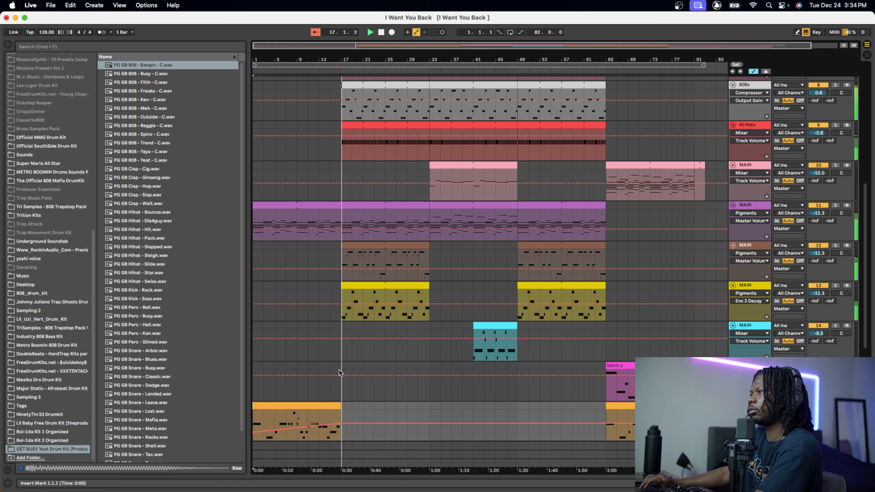
- Place the insert marker at bar 17, select the empty pink MAIN track 6 and show its device chain
click(340, 316)
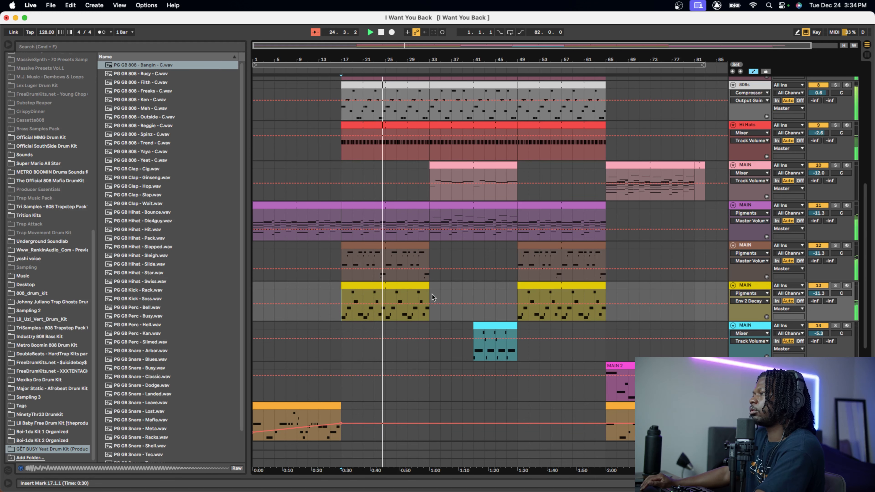
scroll(621, 227, up, 10)
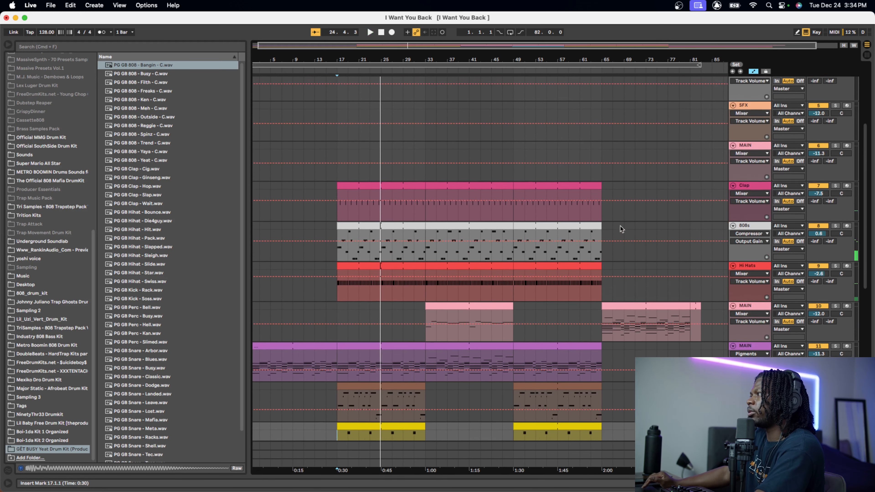
click(752, 161)
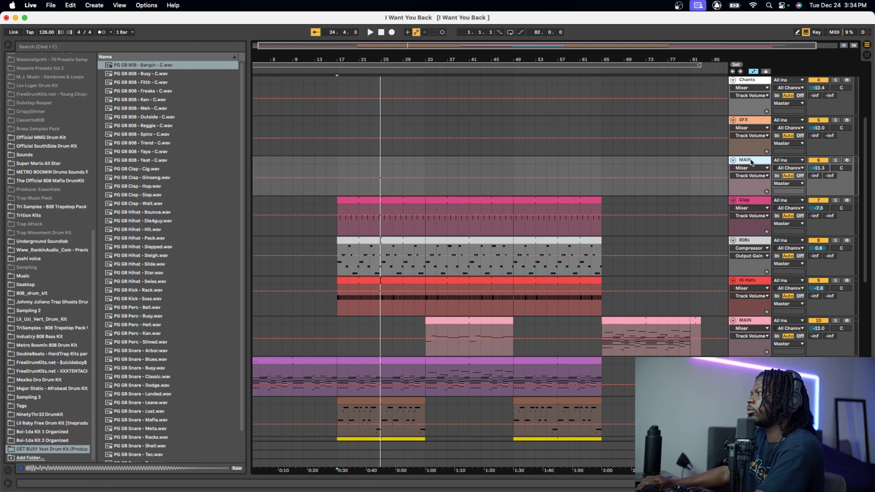
click(867, 483)
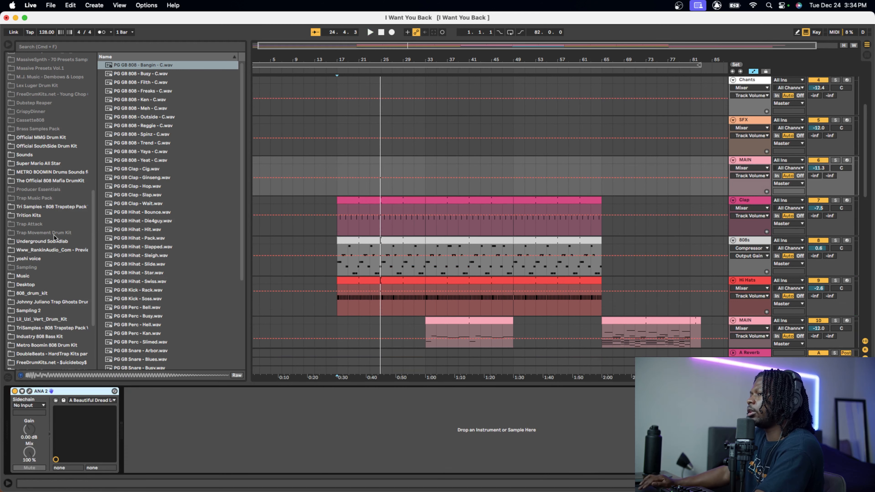
- Search all browser results for pigment, load the Pigments instrument onto MAIN track 6 and move its window clear of the track headers
click(113, 45)
text(pi)
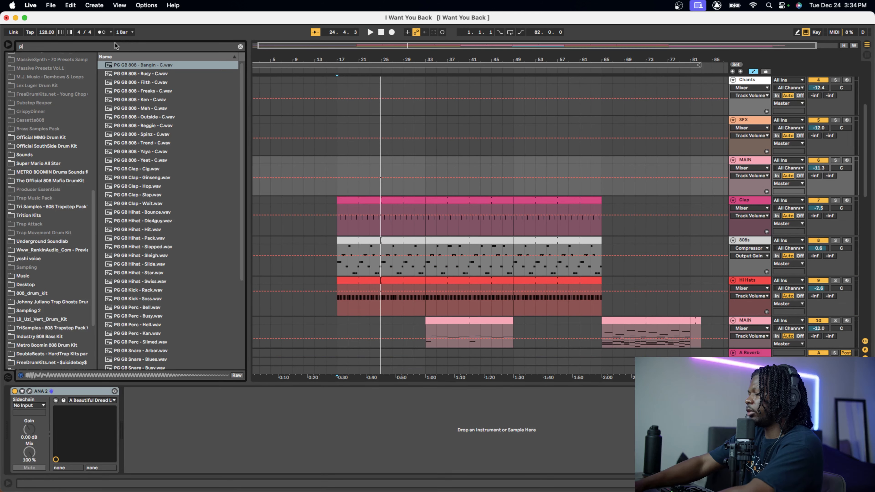
text(gment)
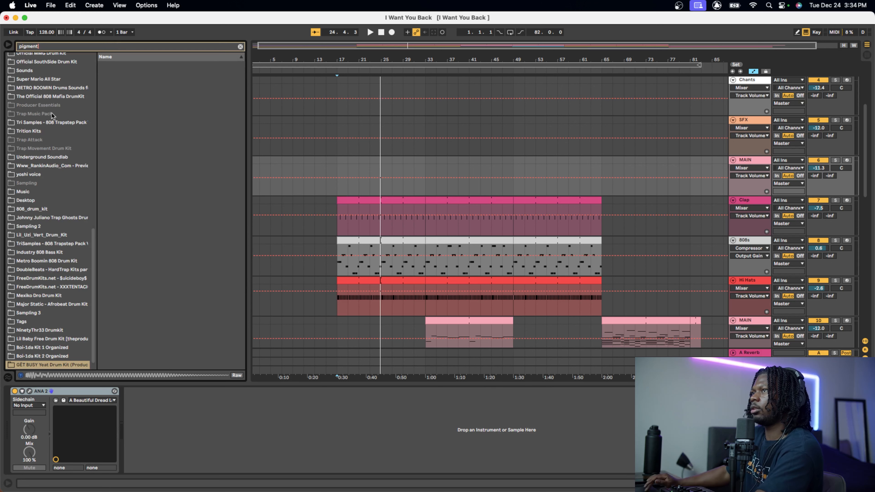
scroll(53, 116, up, 15)
click(32, 205)
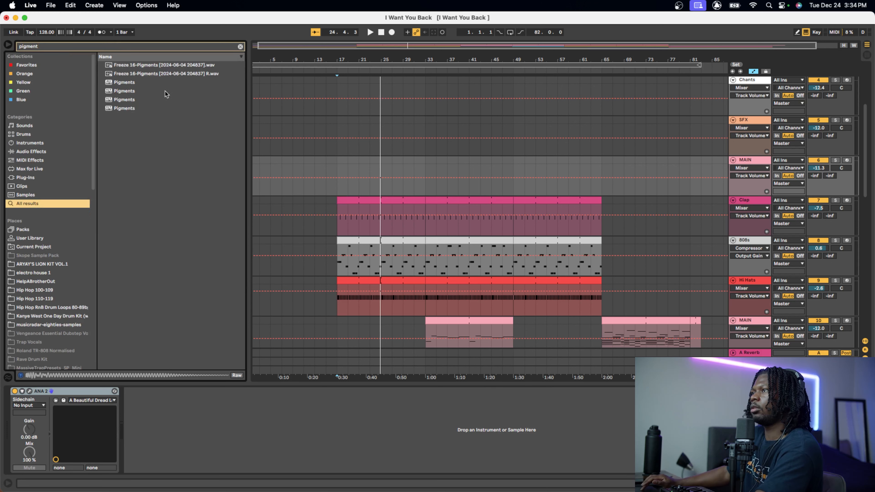
click(122, 91)
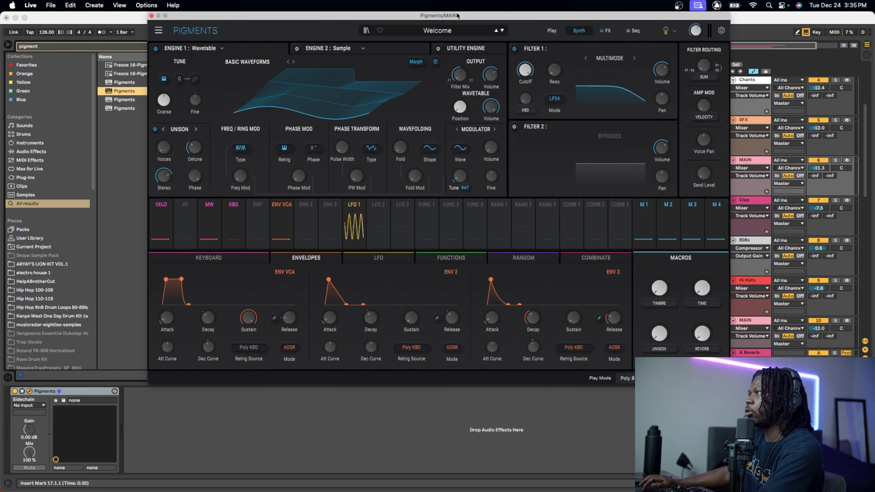
drag(415, 16, 299, 104)
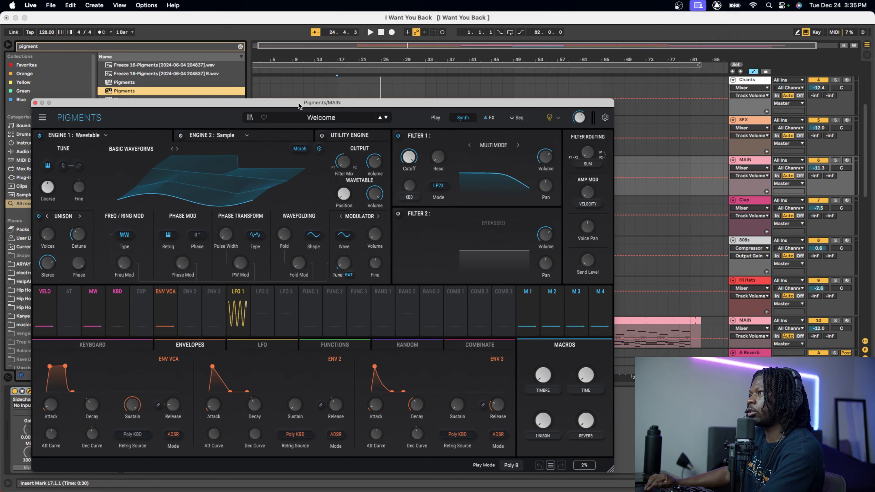
- Browse the Pigments preset categories, including the Template and Sequence presets, and close the preset list
click(306, 117)
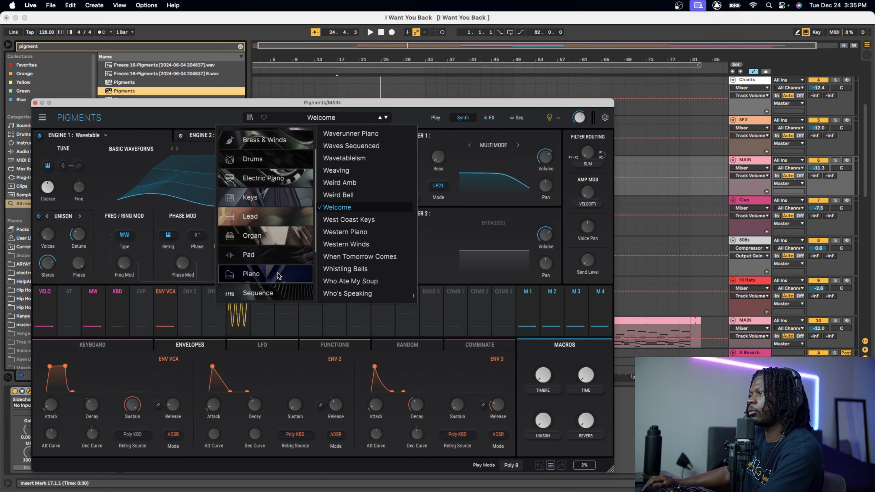
scroll(278, 276, down, 5)
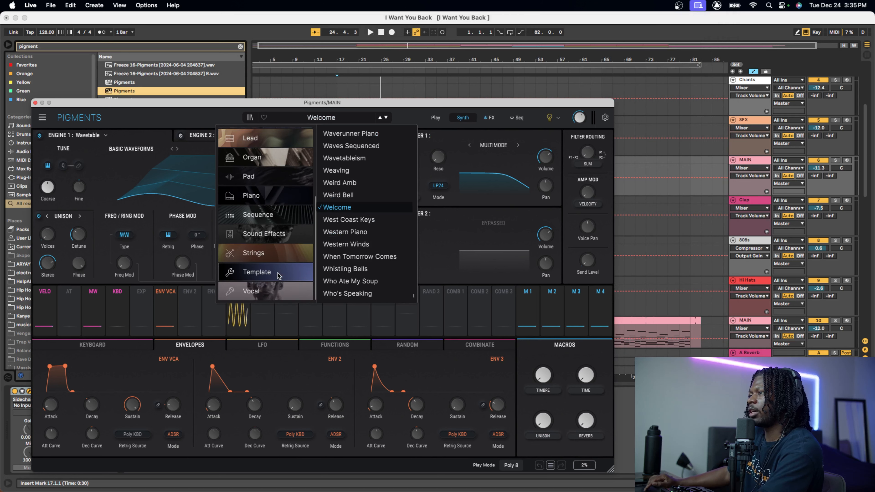
click(273, 275)
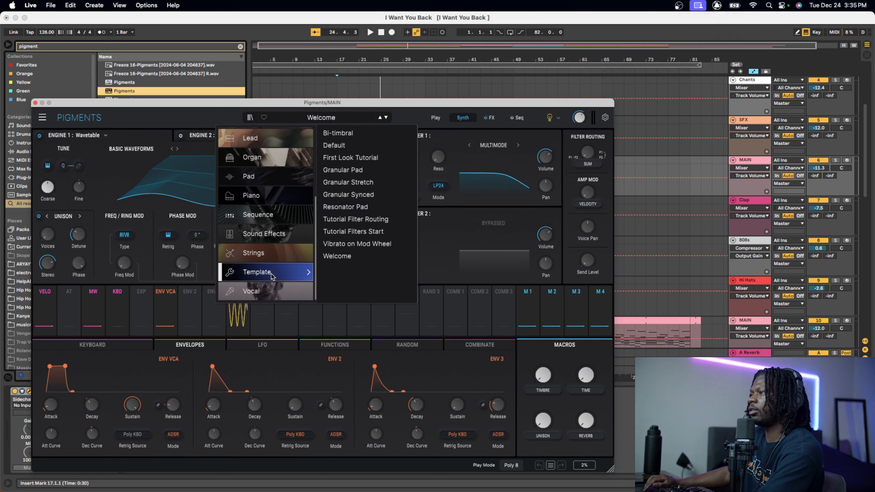
scroll(270, 273, up, 2)
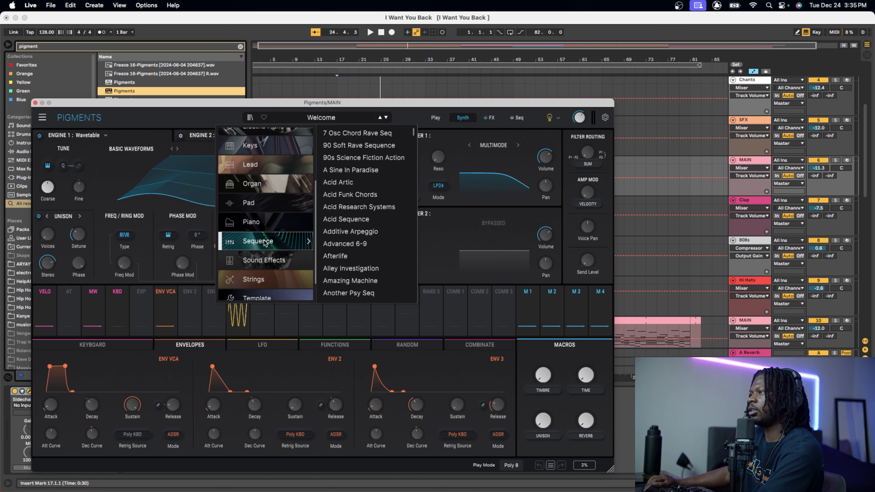
scroll(265, 242, up, 5)
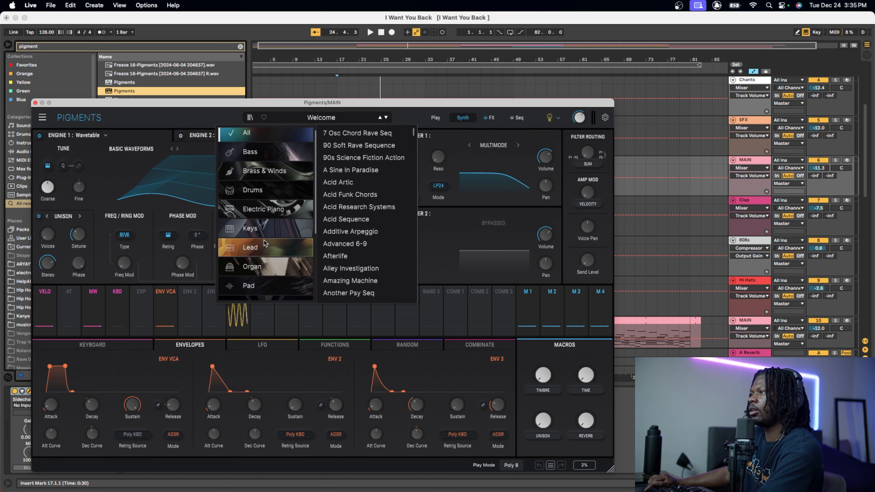
scroll(265, 243, down, 5)
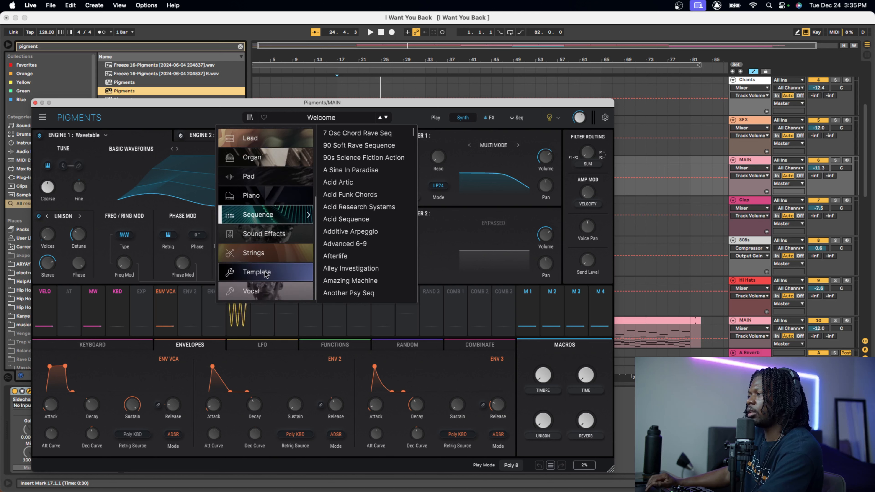
click(107, 116)
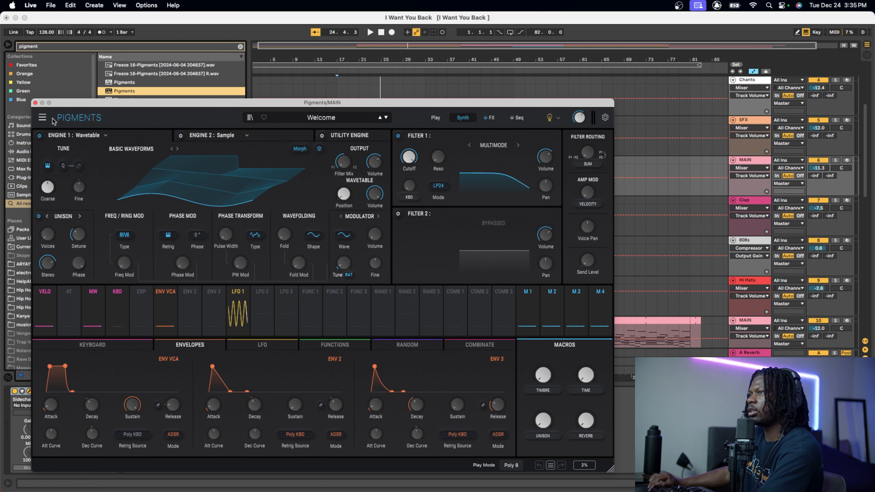
- View the About information for Pigments and close it
click(43, 118)
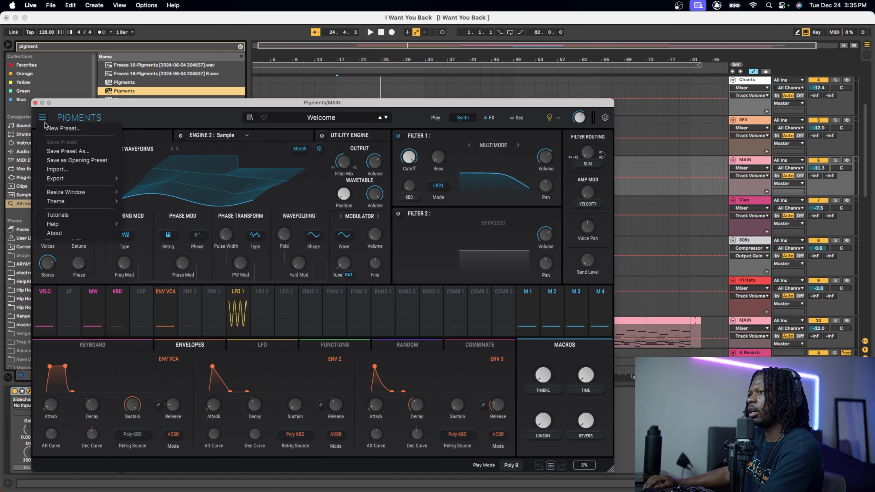
click(54, 233)
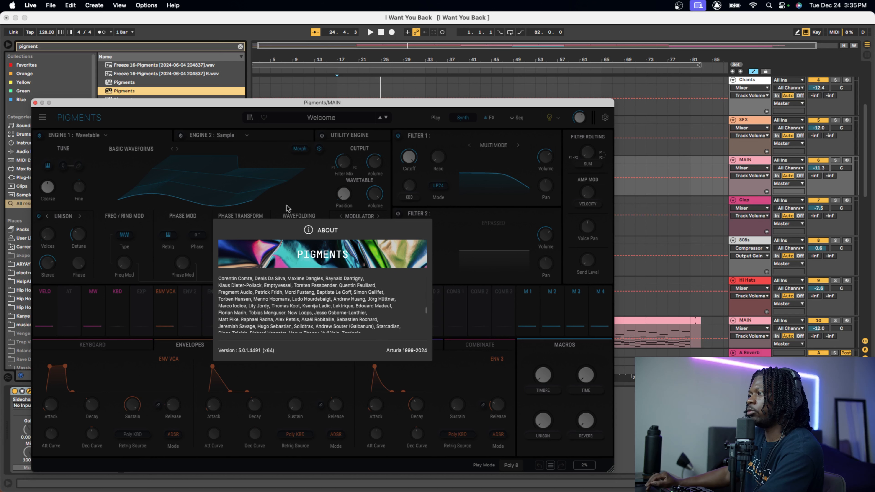
click(218, 120)
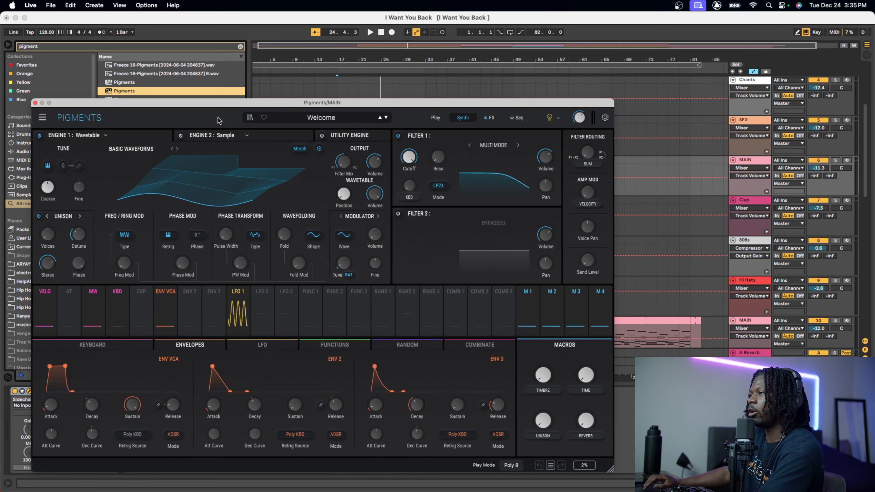
- Load the ASMR Gears preset from the Sound Effects category in Pigments and close the preset list
click(319, 117)
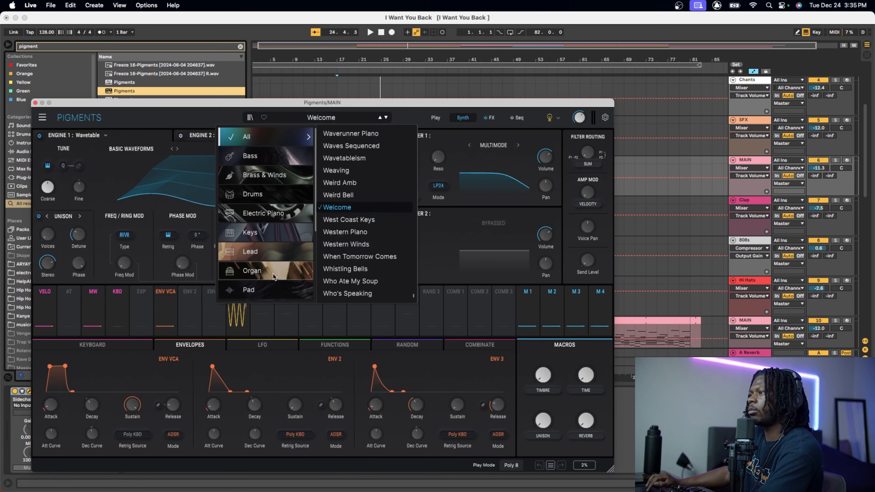
scroll(273, 277, down, 6)
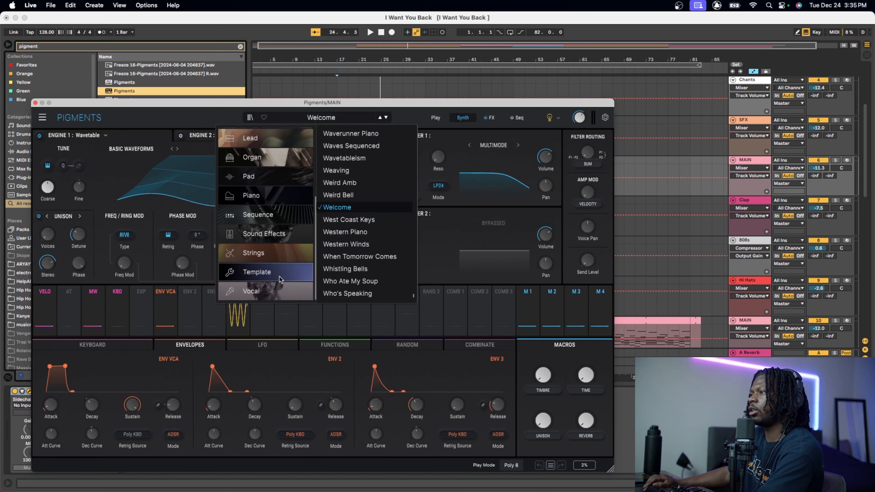
mouse_move(273, 236)
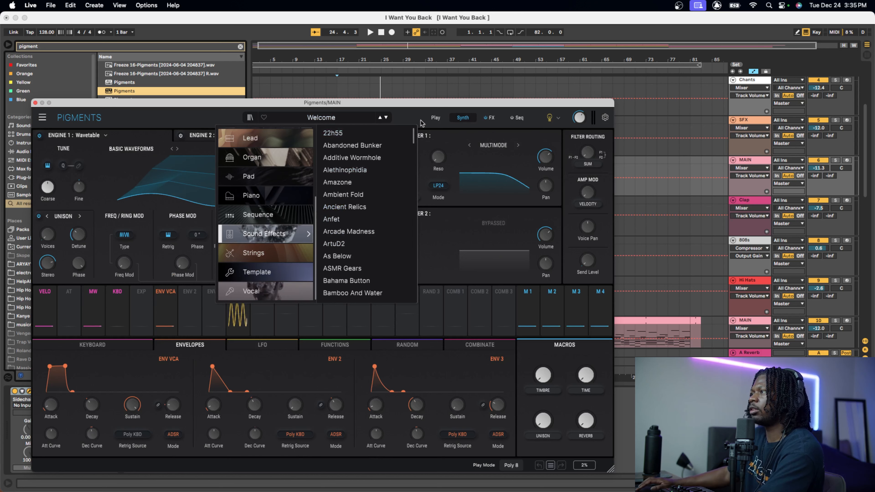
click(371, 271)
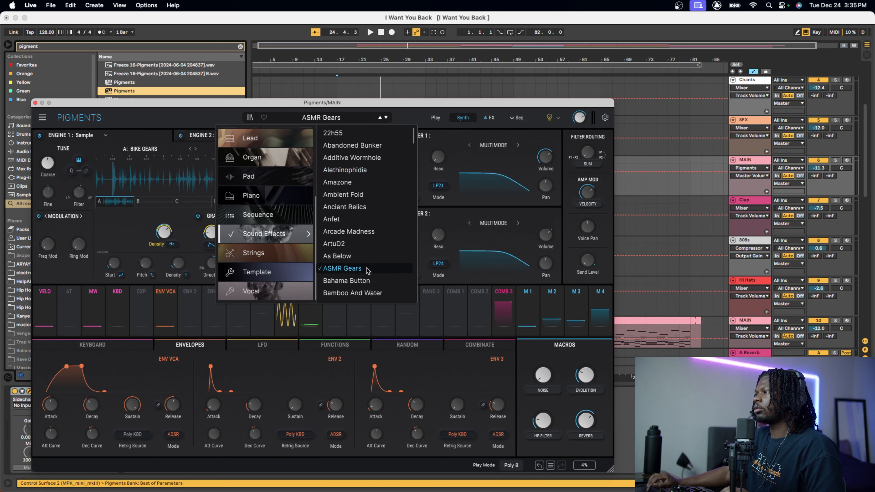
click(408, 119)
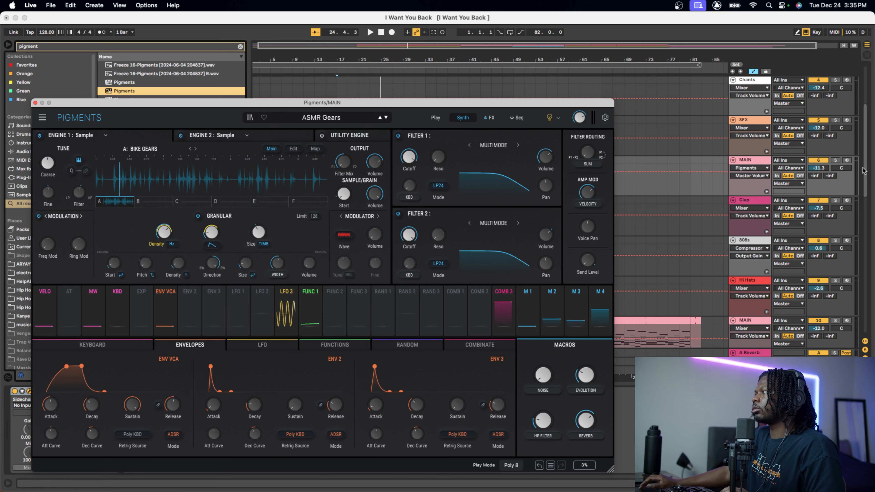
- Arm MAIN track 6 for recording, step forward through the Sound Effects presets to Beach Daze and close the Pigments window
click(847, 161)
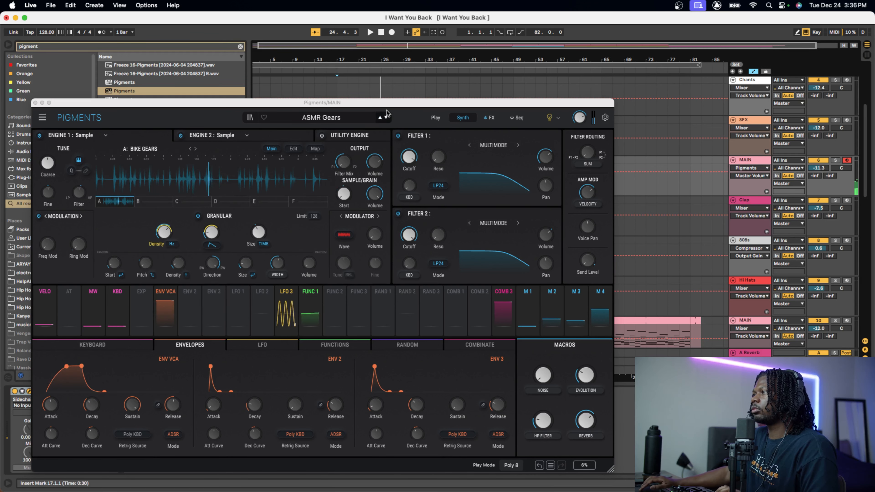
click(386, 118)
click(387, 118)
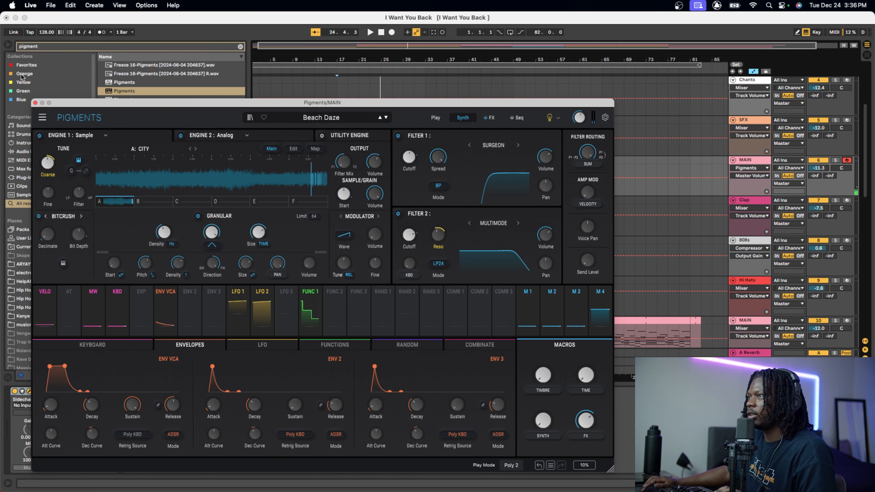
click(35, 103)
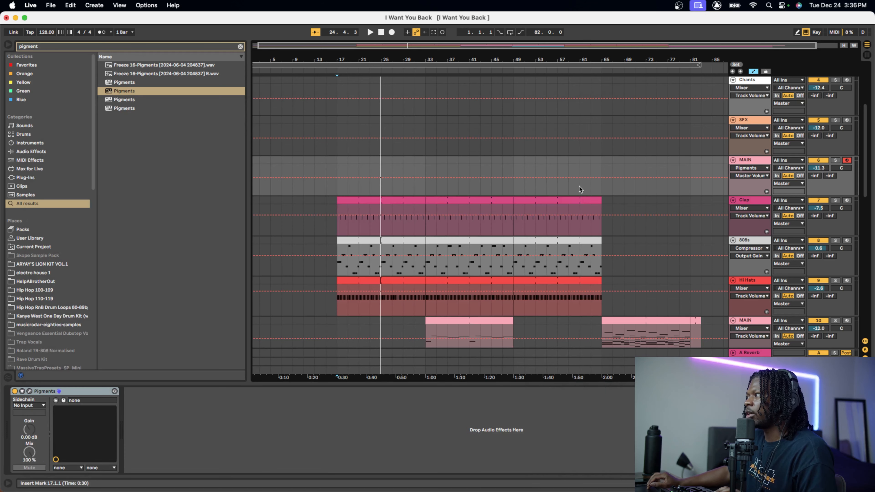
- Play along from bar 61, capture the performed MIDI onto MAIN track 6 and extend the clip to span bars 61 to 69
key(space)
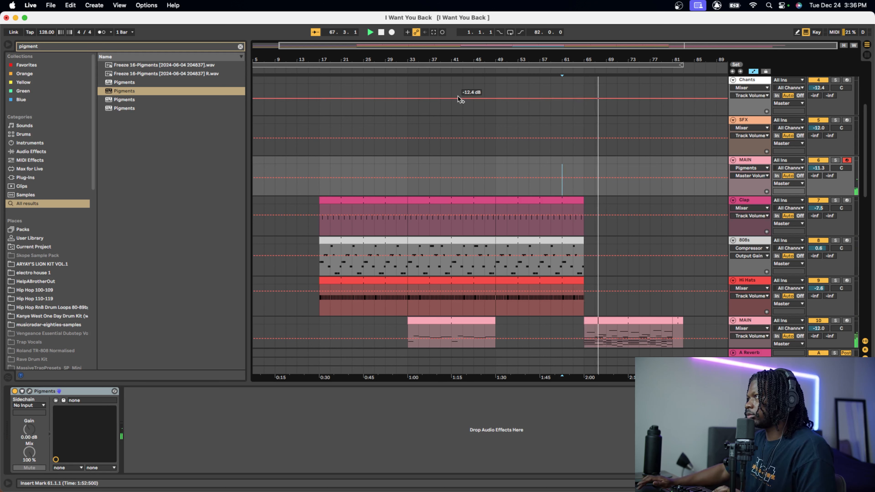
click(434, 32)
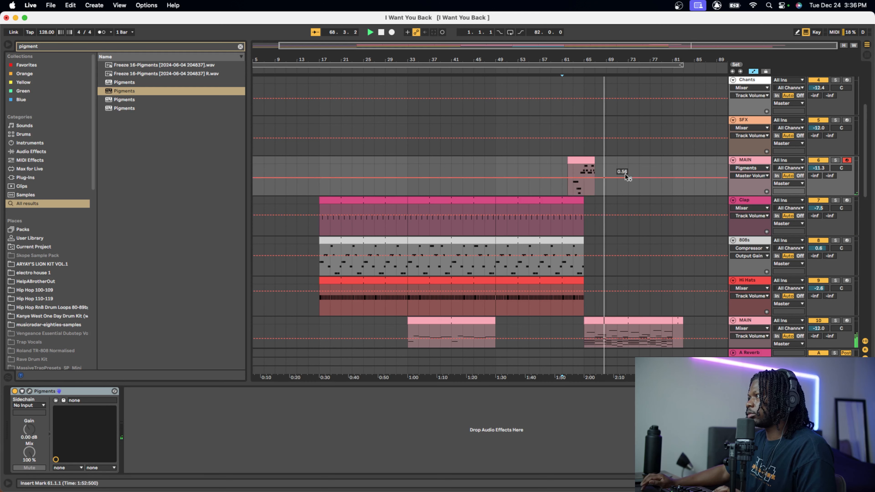
drag(569, 161, 607, 162)
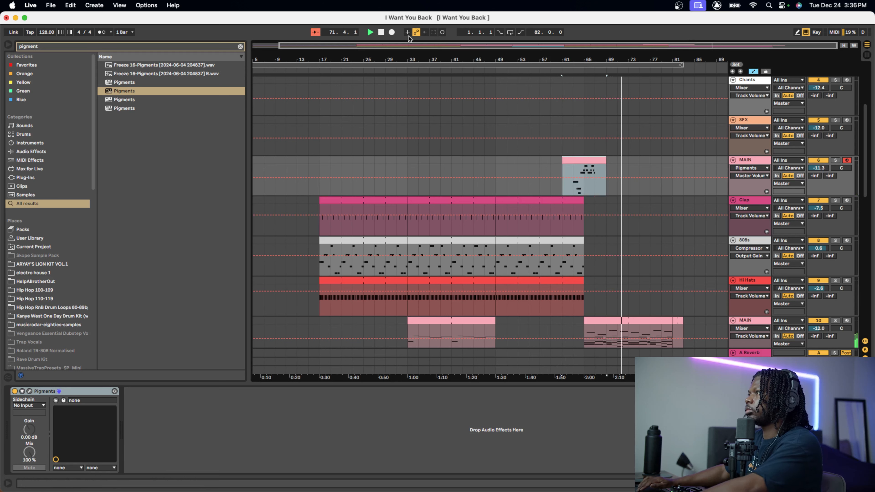
- Play the captured clip from bar 61, raise MAIN track 6's volume to -3.3 dB and replay from the clip's start
click(370, 33)
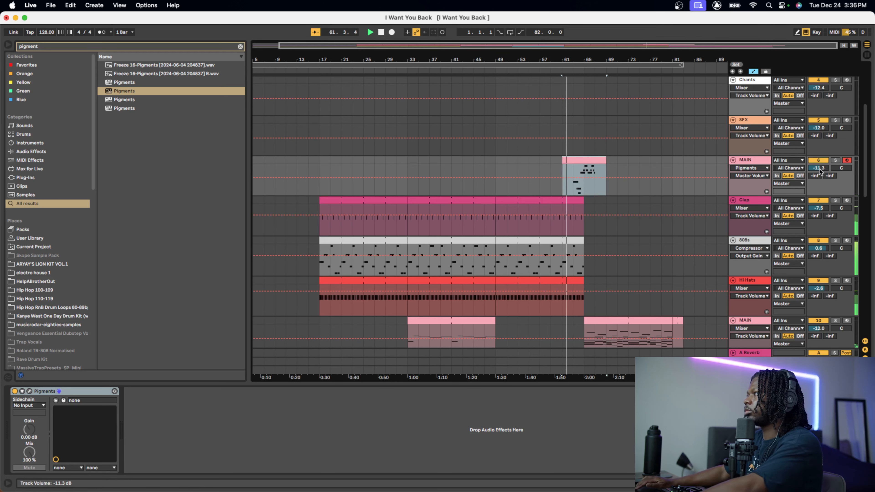
drag(820, 169, 819, 141)
click(564, 174)
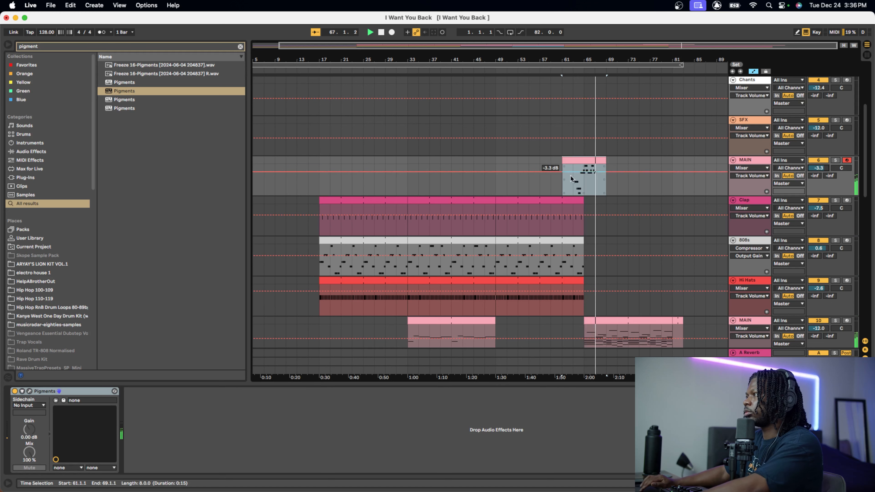
click(566, 179)
key(space)
key(space)
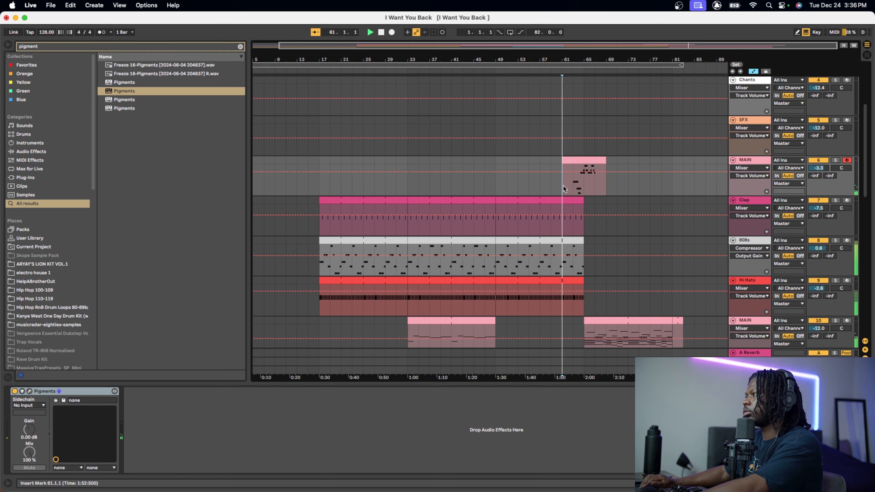
- Select the captured clip on MAIN track 6, show its MIDI notes and replay it from just before bar 61
scroll(581, 201, up, 5)
click(549, 159)
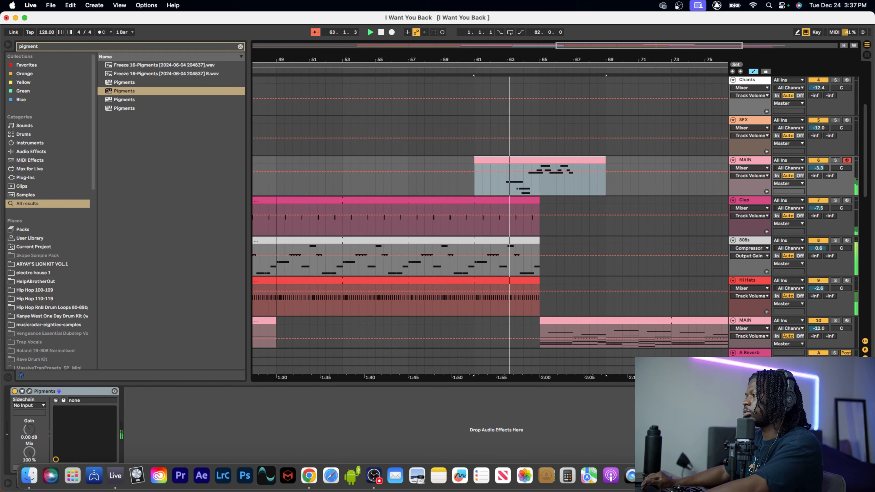
key(shift+Tab)
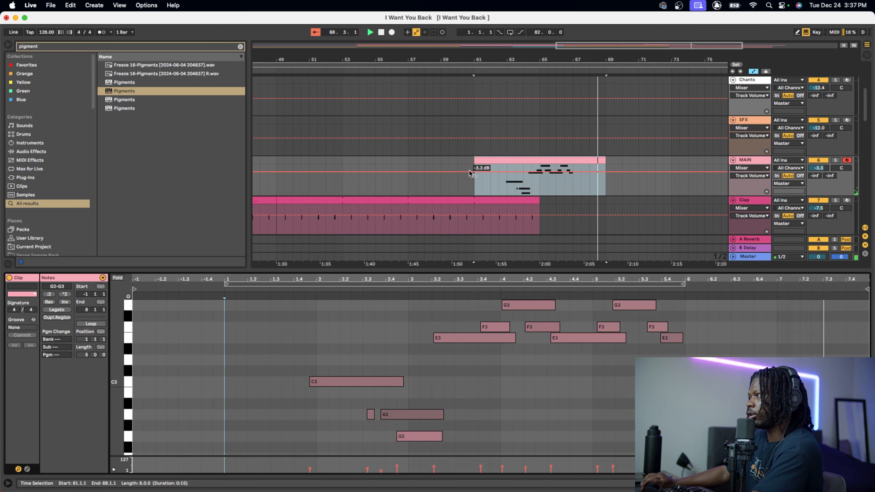
click(465, 180)
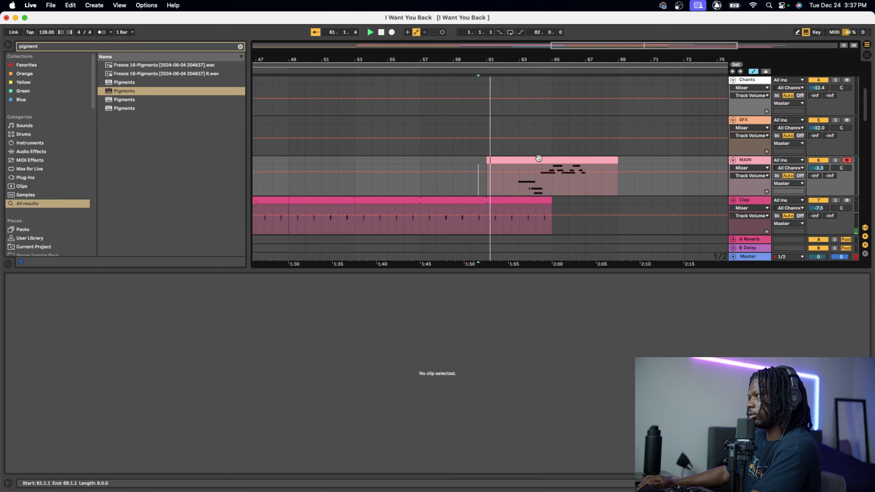
click(536, 194)
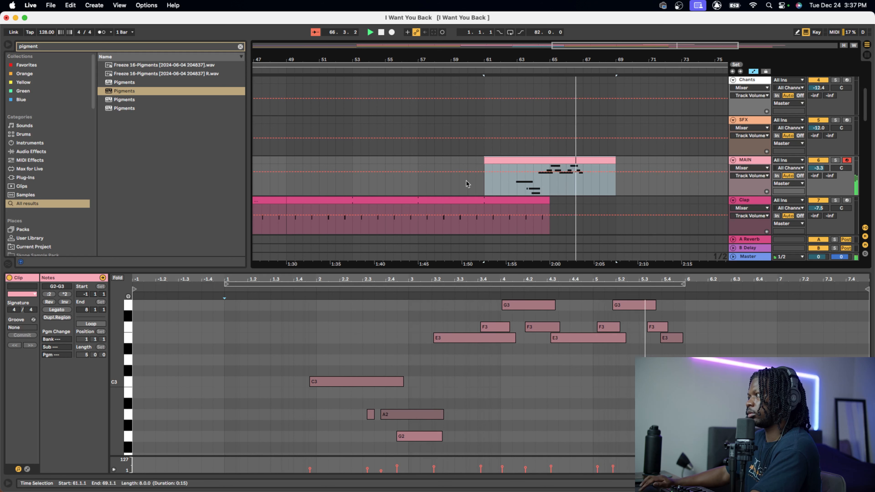
- Unfold the Master track, check the mixer levels in Session View and return to Arrangement View with the clip details hidden
click(734, 258)
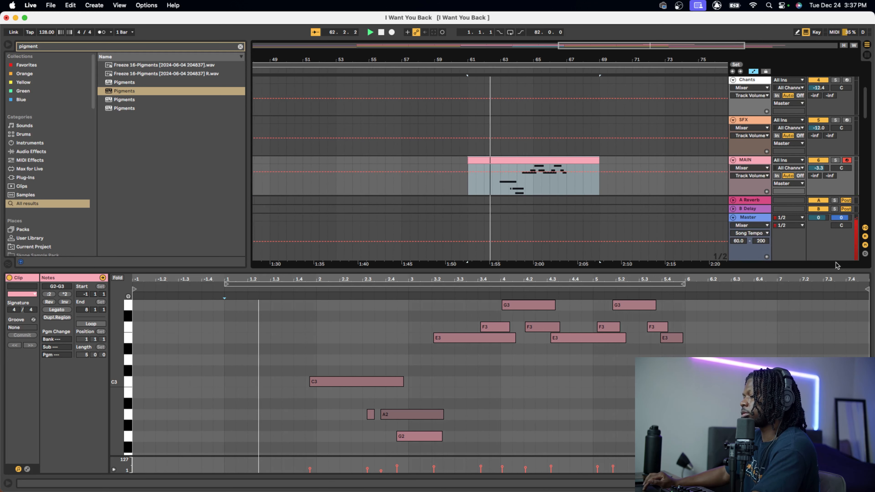
key(Tab)
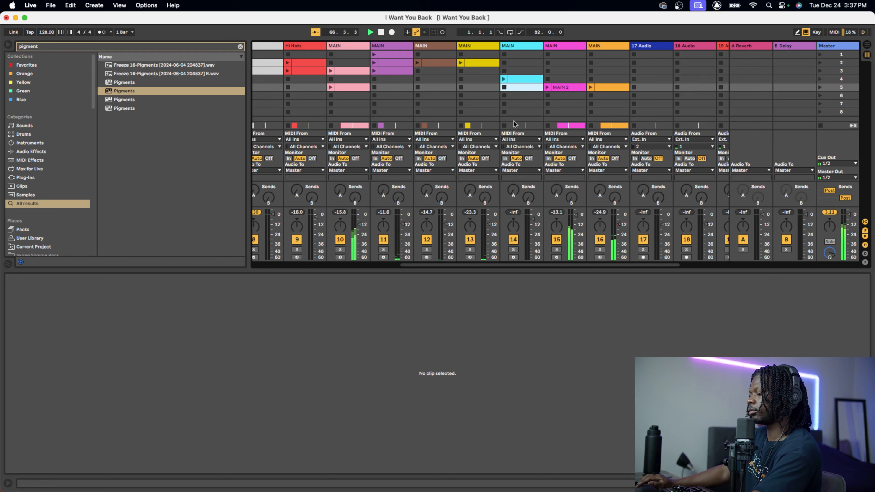
key(Tab)
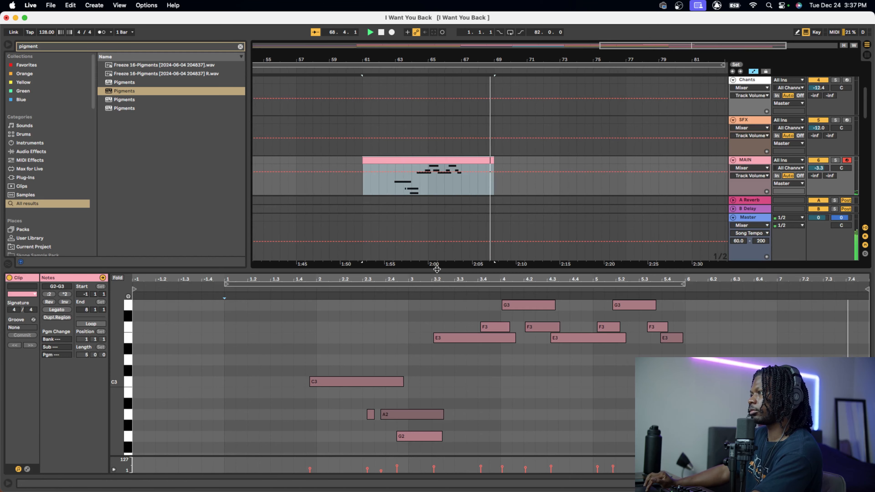
key(super+alt+l)
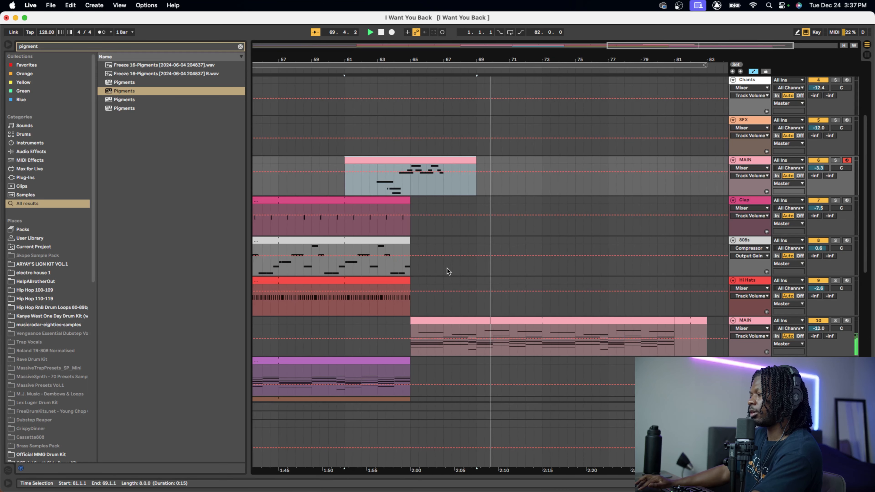